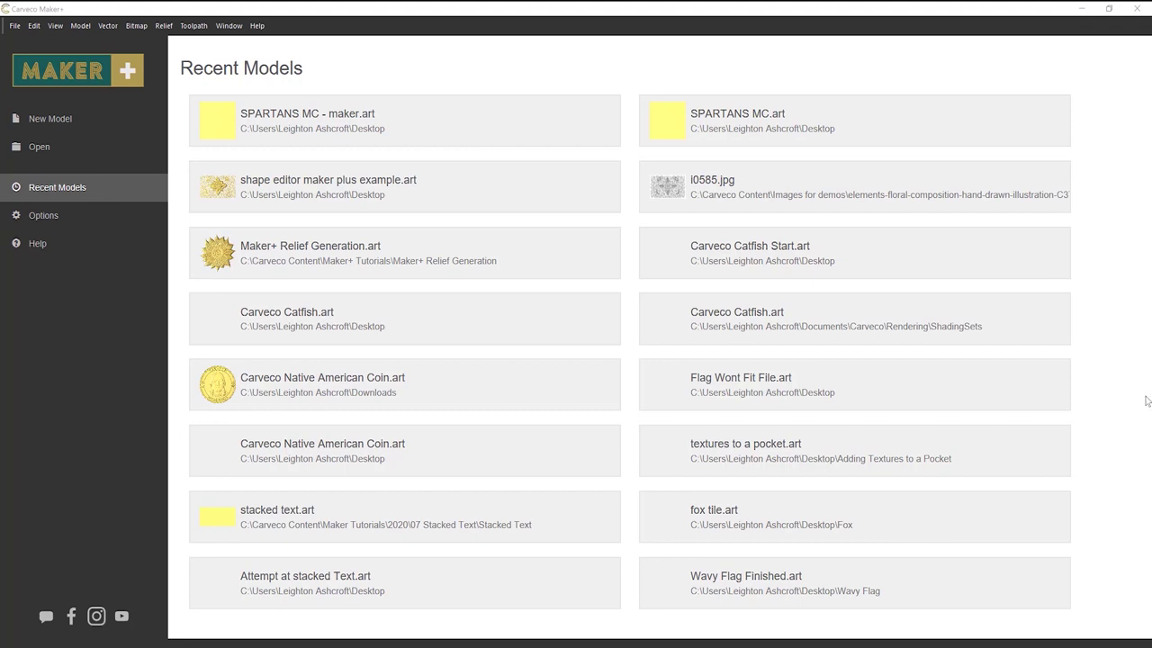
Start a new model in inches with width 30 and height 24
left_click(63, 122)
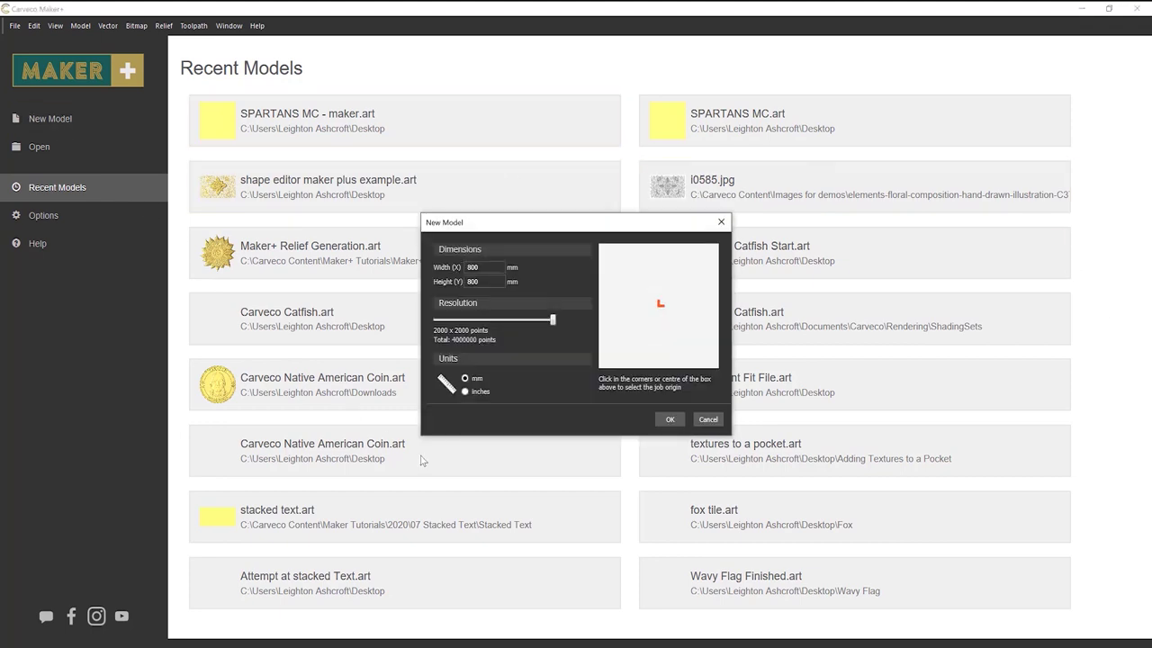
left_click(466, 393)
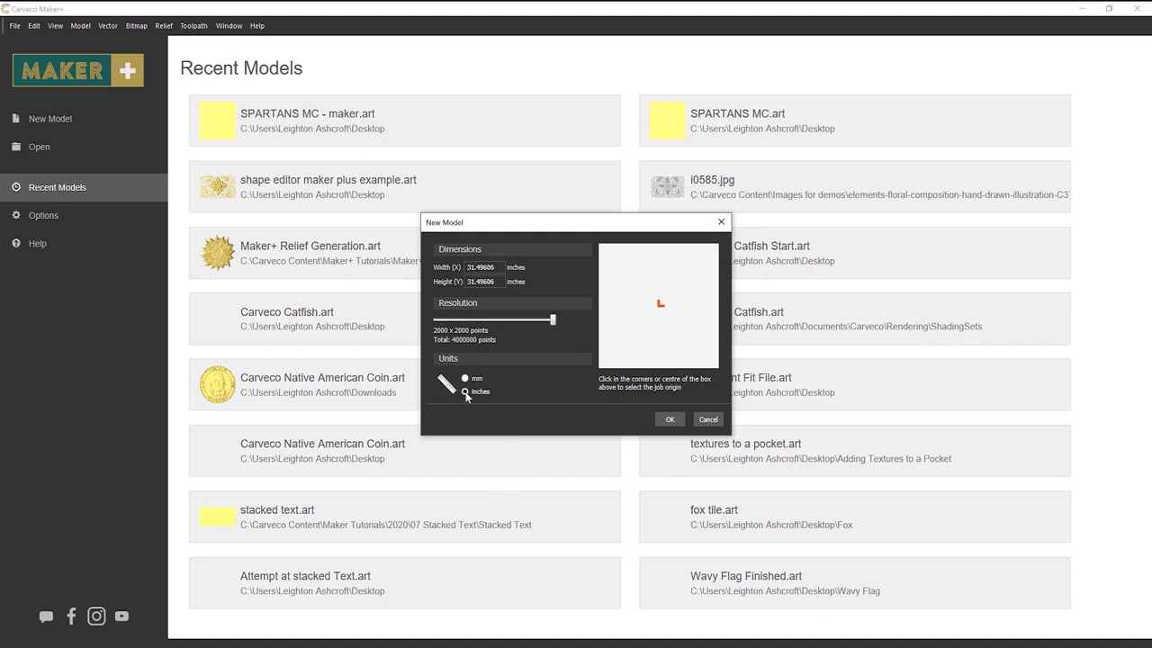
double_click(486, 267)
type("30")
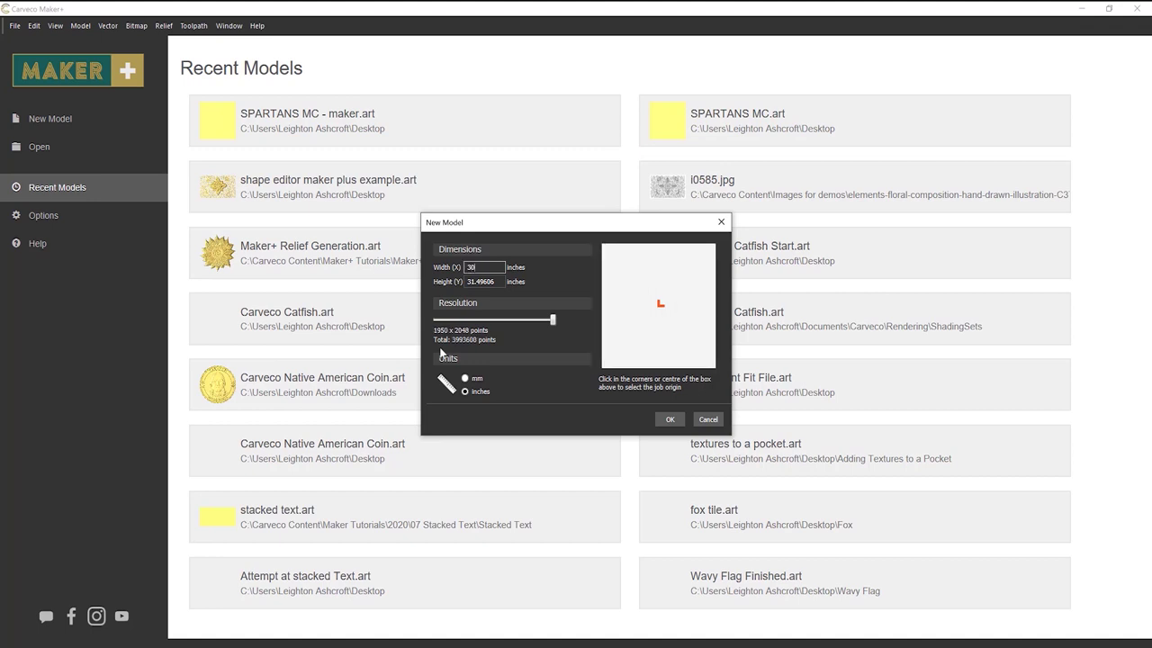
key("Tab")
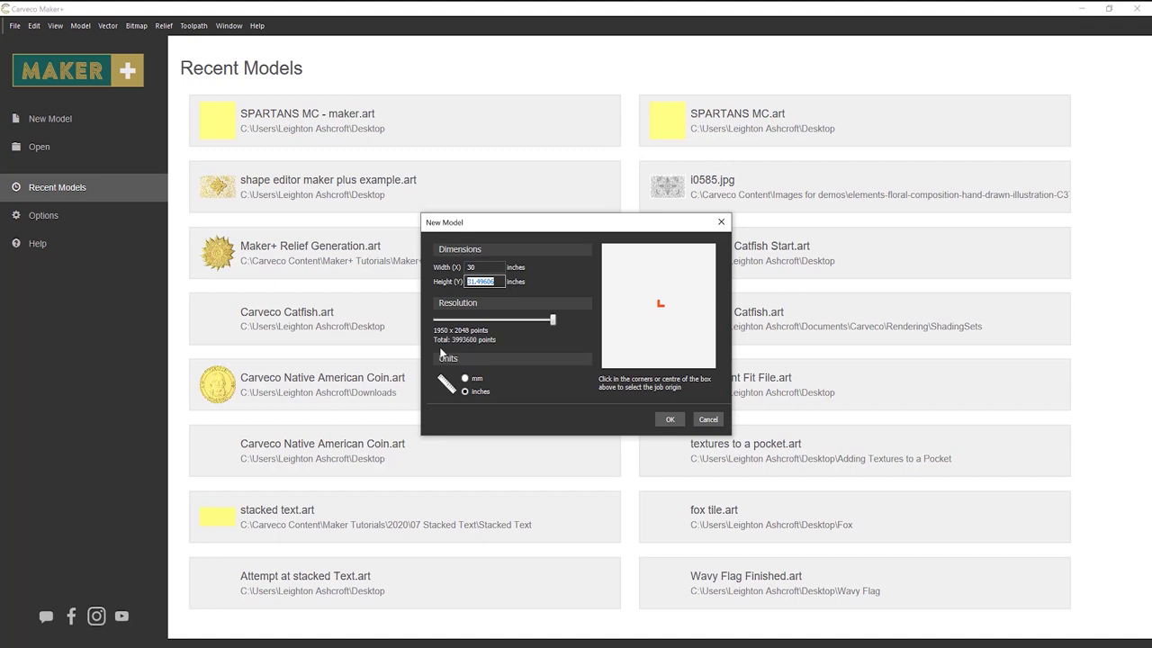
type("2")
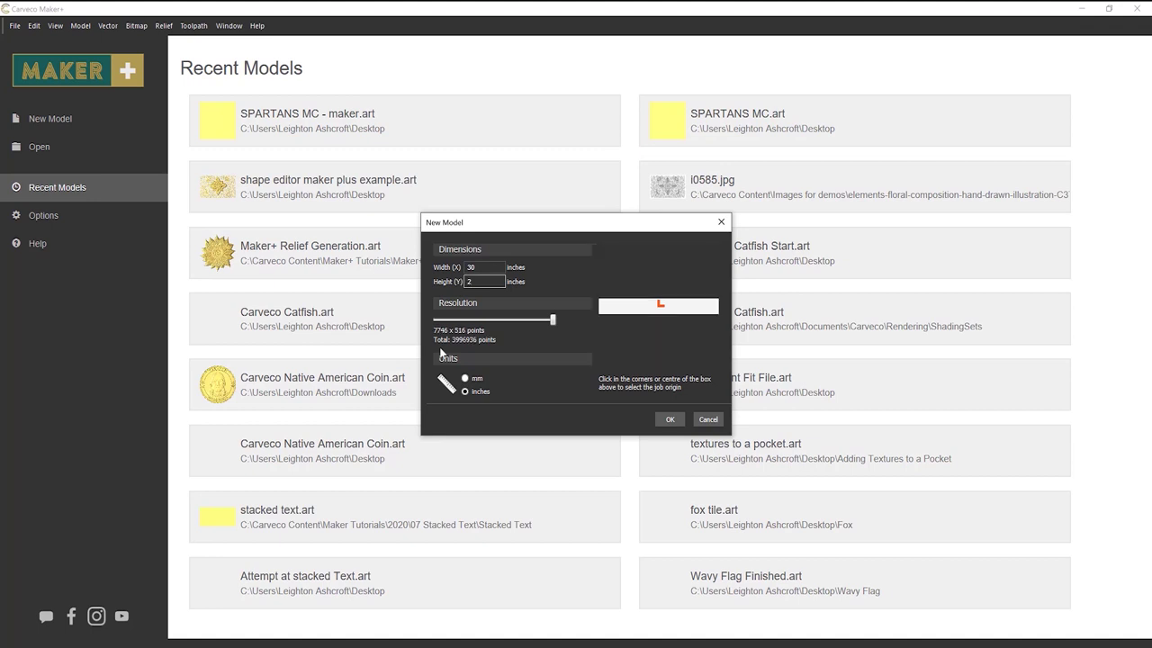
type("4")
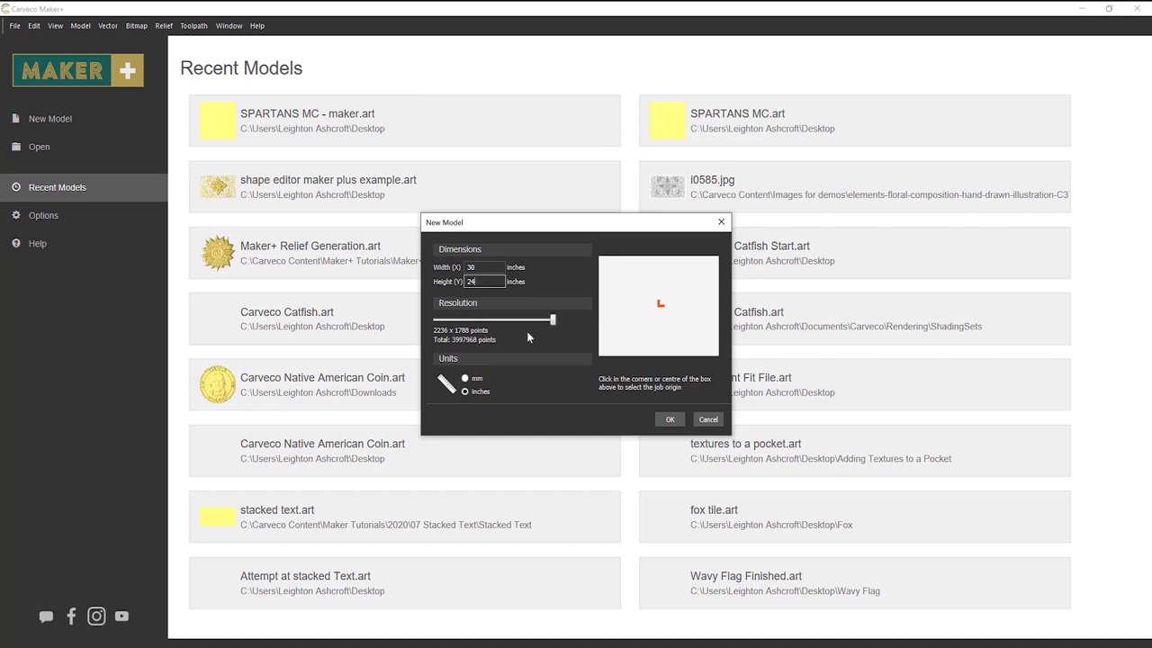
Keep resolution at maximum, centre the job origin, and create the 30 × 24 inch model
left_click_drag(552, 319, 519, 323)
left_click_drag(518, 320, 553, 322)
left_click(602, 355)
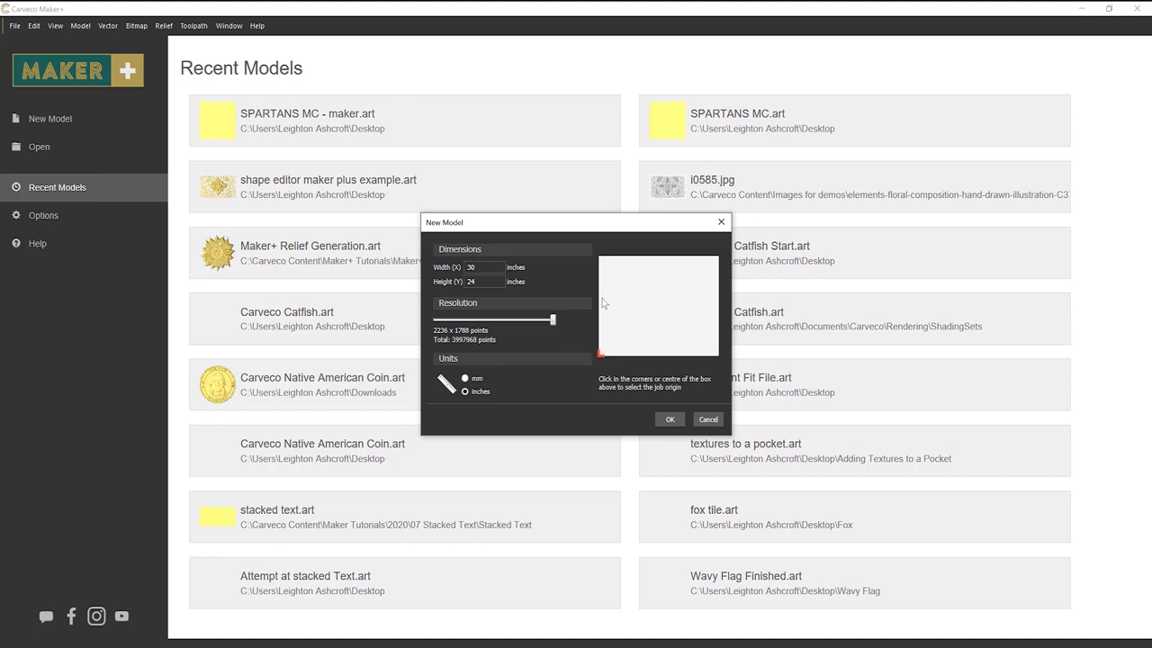
left_click(718, 258)
left_click(658, 306)
left_click(669, 421)
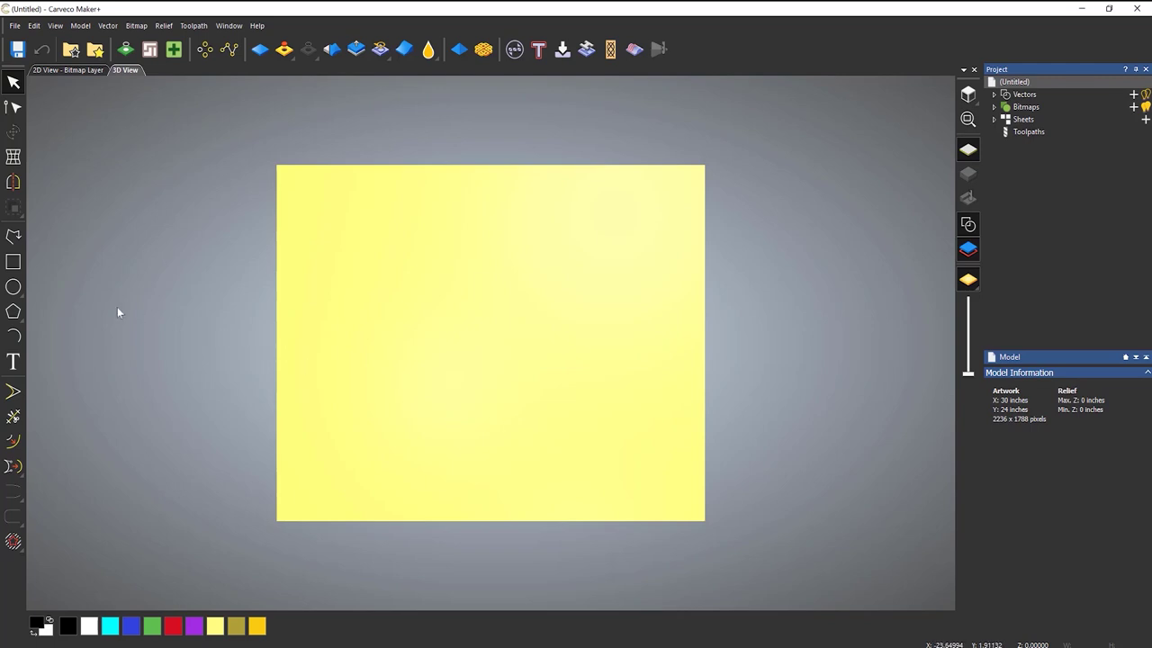
Draw a roughly 7.98 inch radius circle centred on the sheet origin, viewed in perspective
left_click(12, 287)
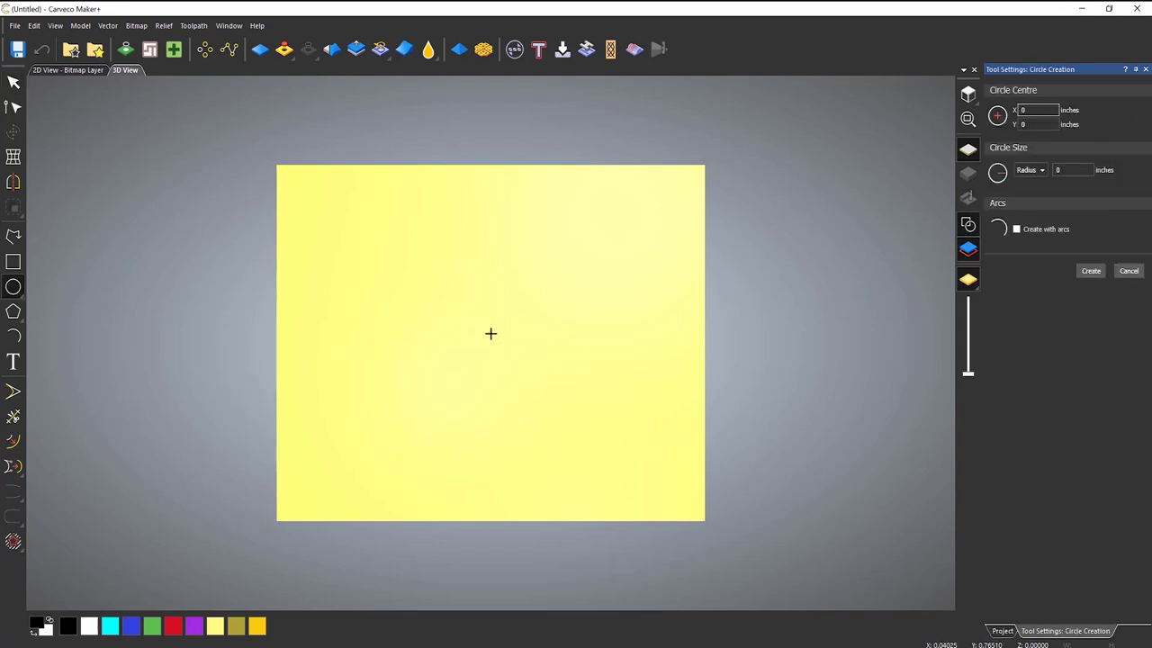
left_click(489, 340)
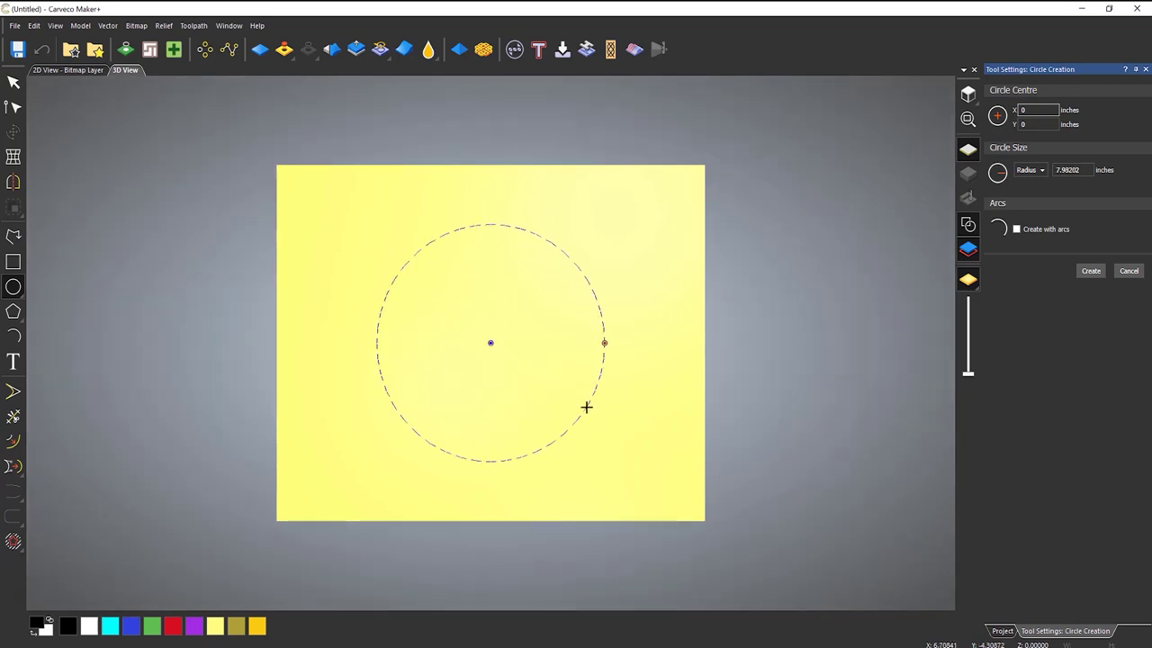
key("Return")
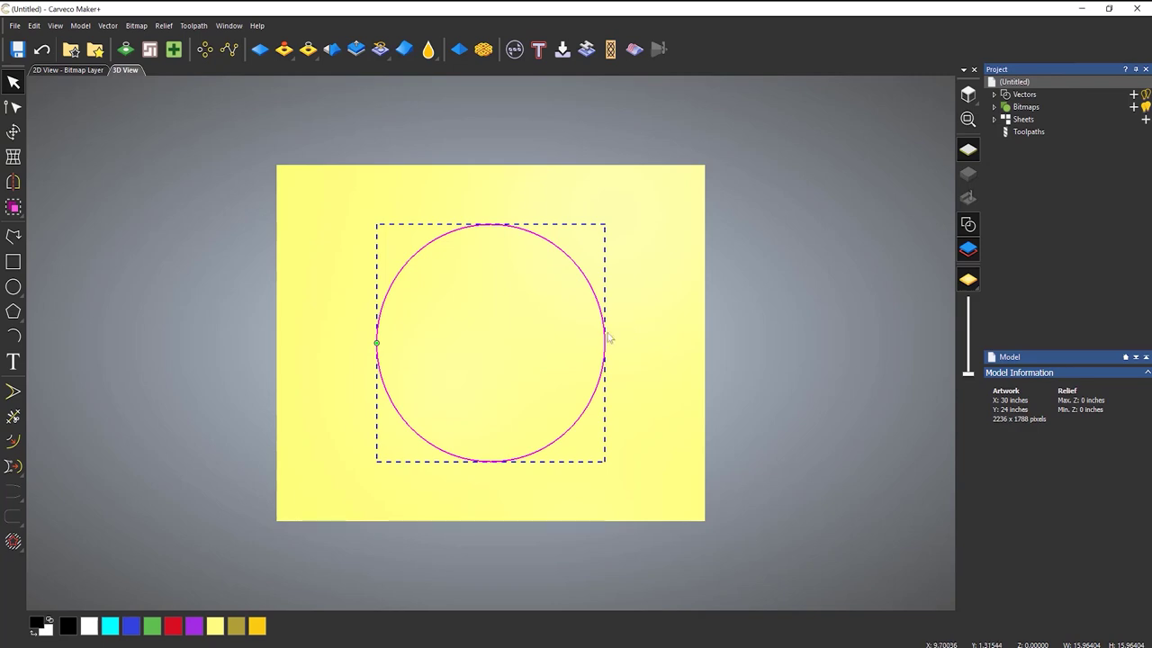
left_click_drag(570, 412, 545, 307)
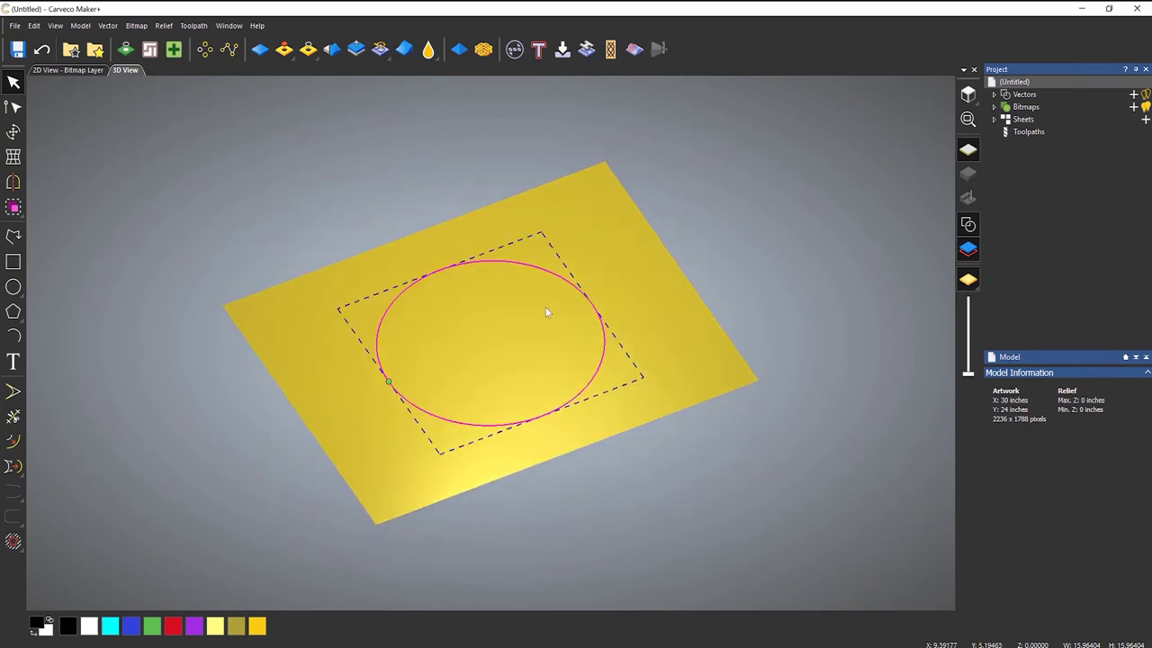
scroll(573, 323, "up", 3)
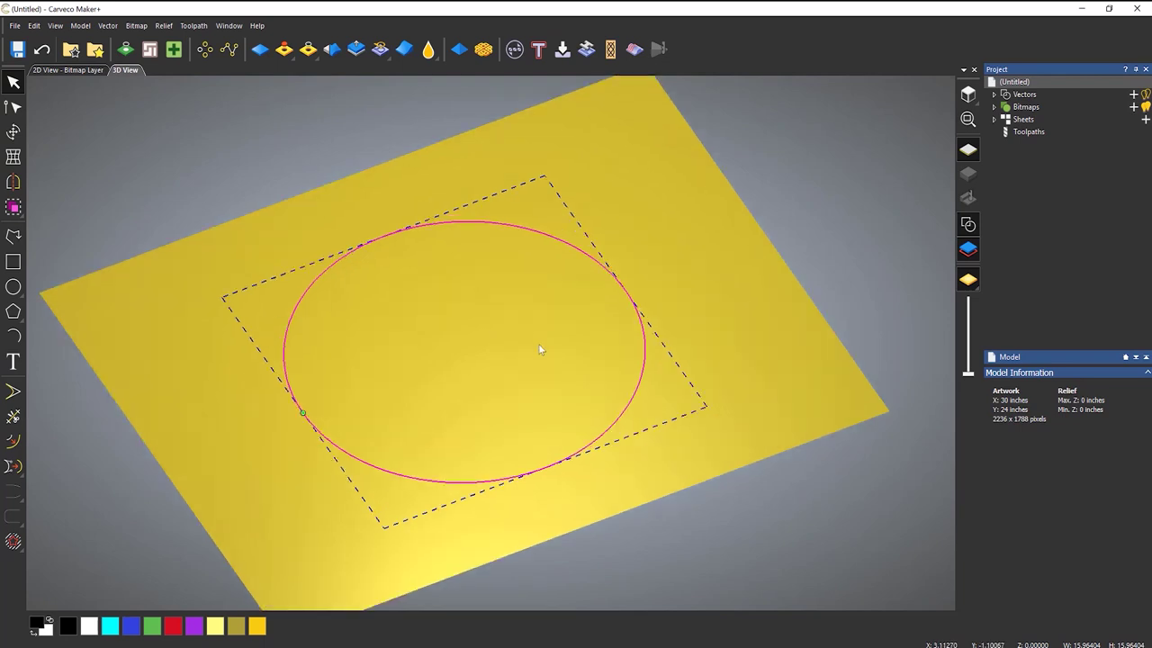
Open the Shape Editor for the circle and pick the Square cone profile
left_click(459, 51)
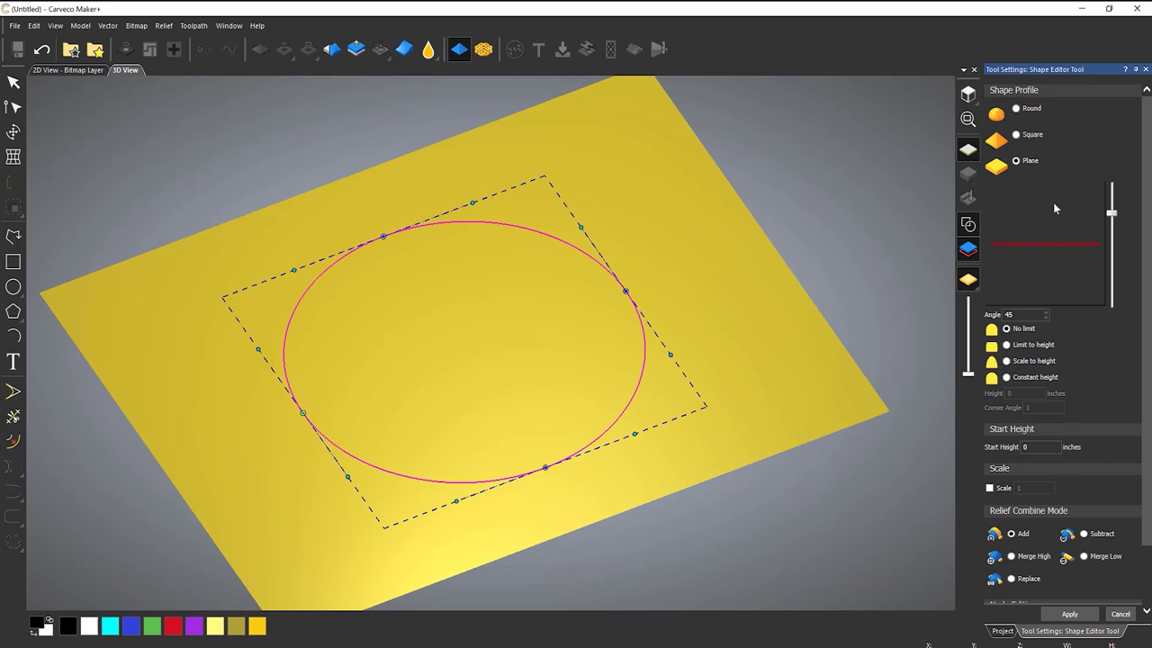
left_click(1016, 135)
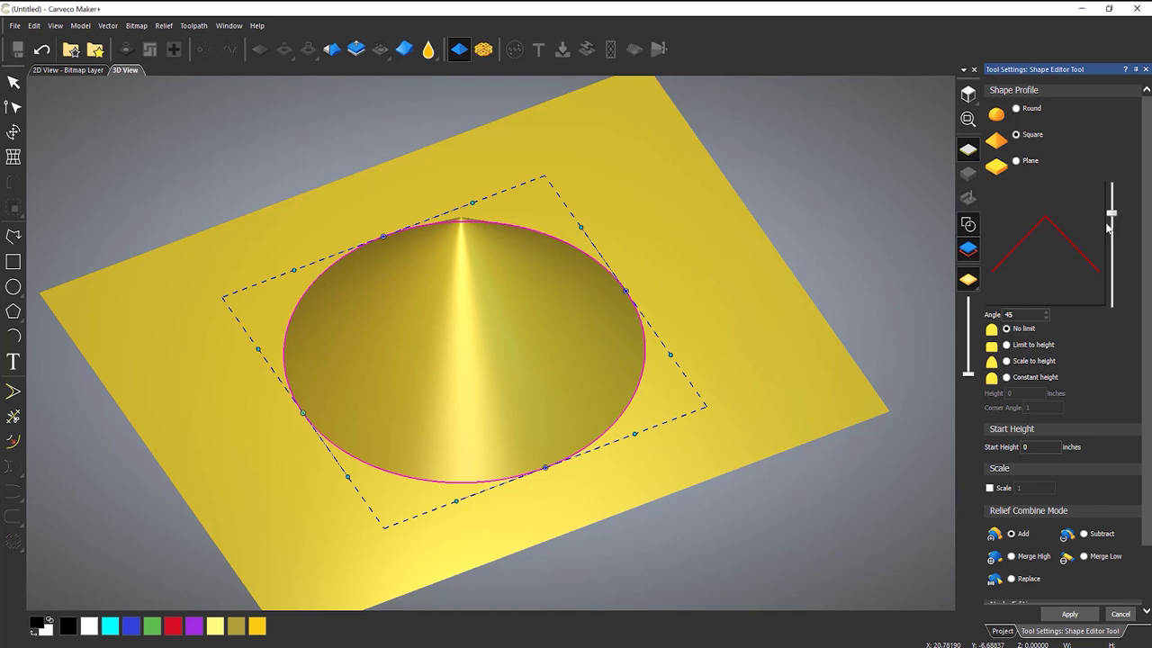
Switch the circle's relief to a Round profile and raise the angle for a taller dome
mouse_move(1112, 214)
left_mouse_down()
mouse_move(1114, 239)
mouse_move(1114, 199)
mouse_move(1114, 236)
mouse_move(1113, 216)
left_mouse_up()
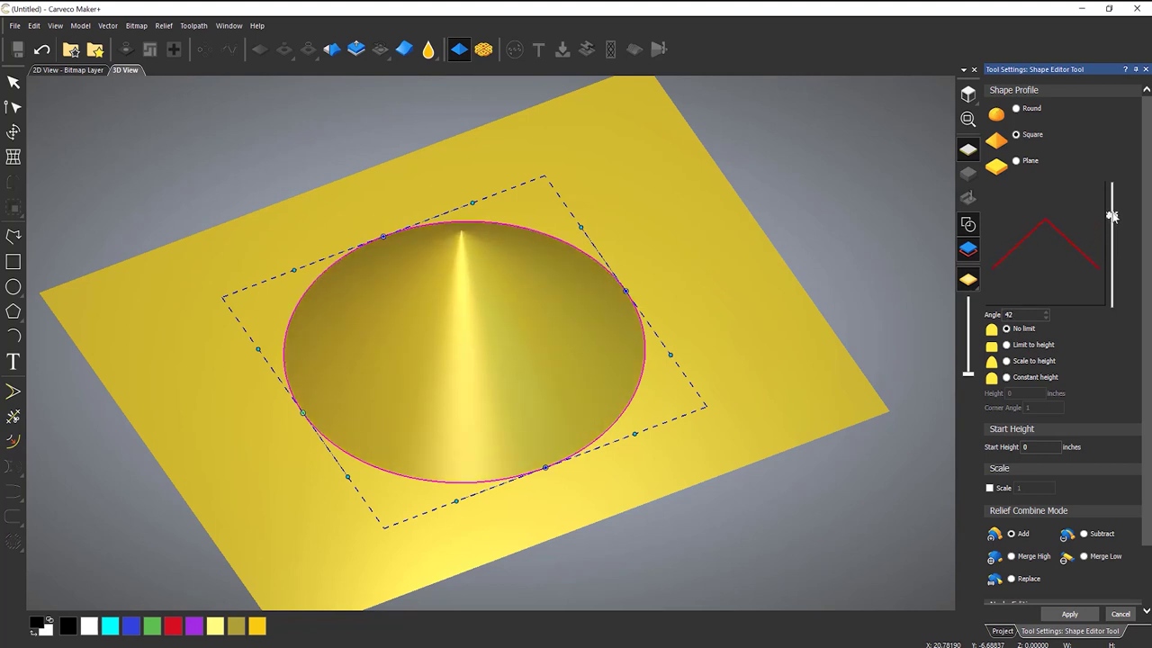
left_click(1018, 109)
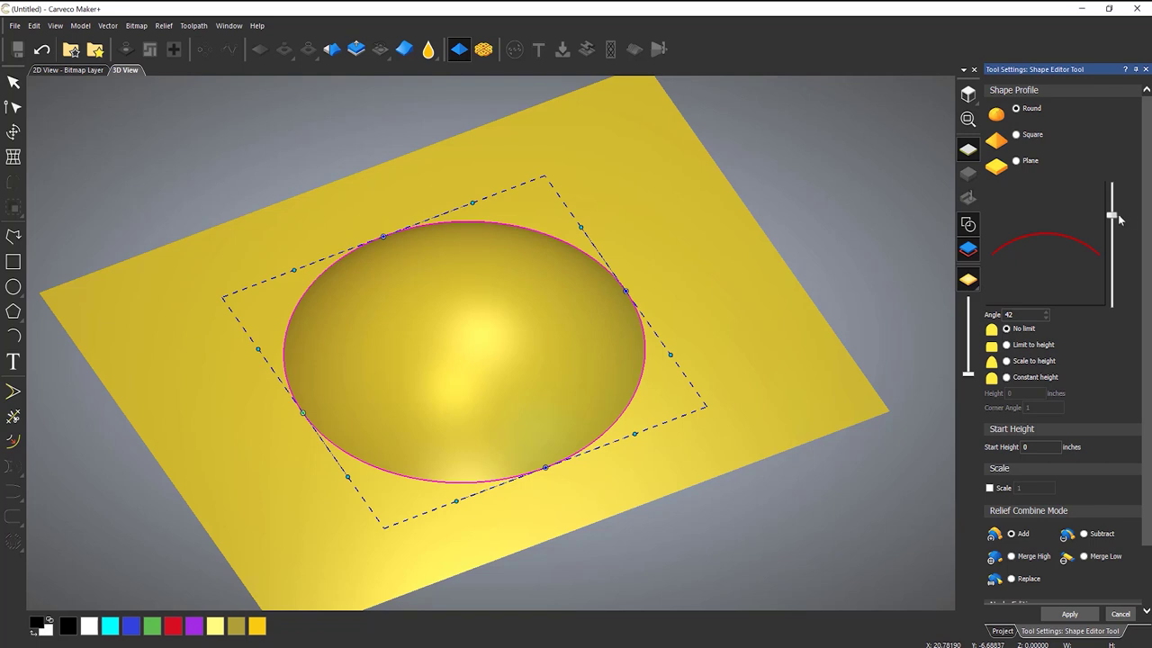
left_click_drag(1119, 218, 1112, 194)
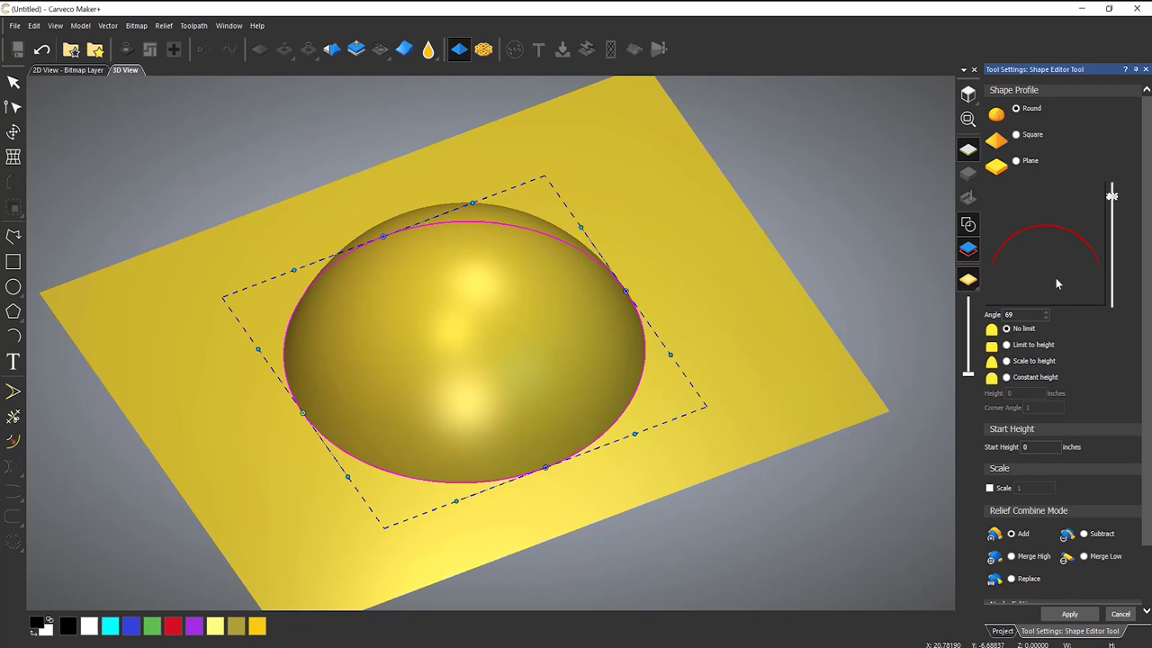
Give the relief a Plane profile with a 2-inch start height
left_click(1016, 161)
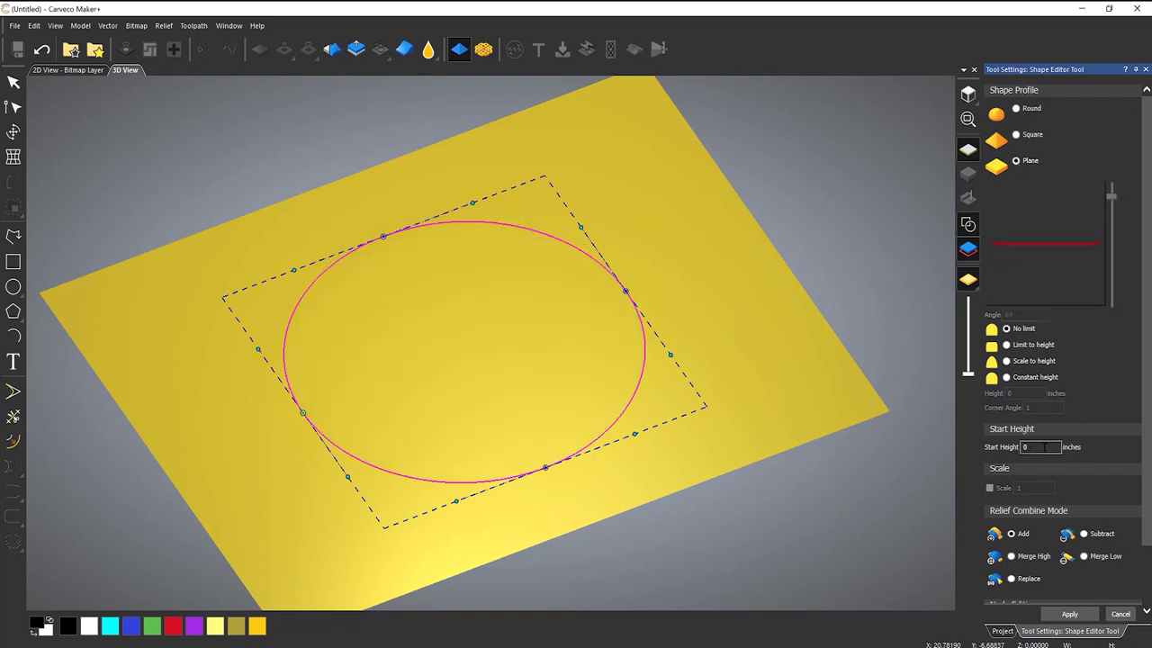
double_click(1037, 447)
type("2")
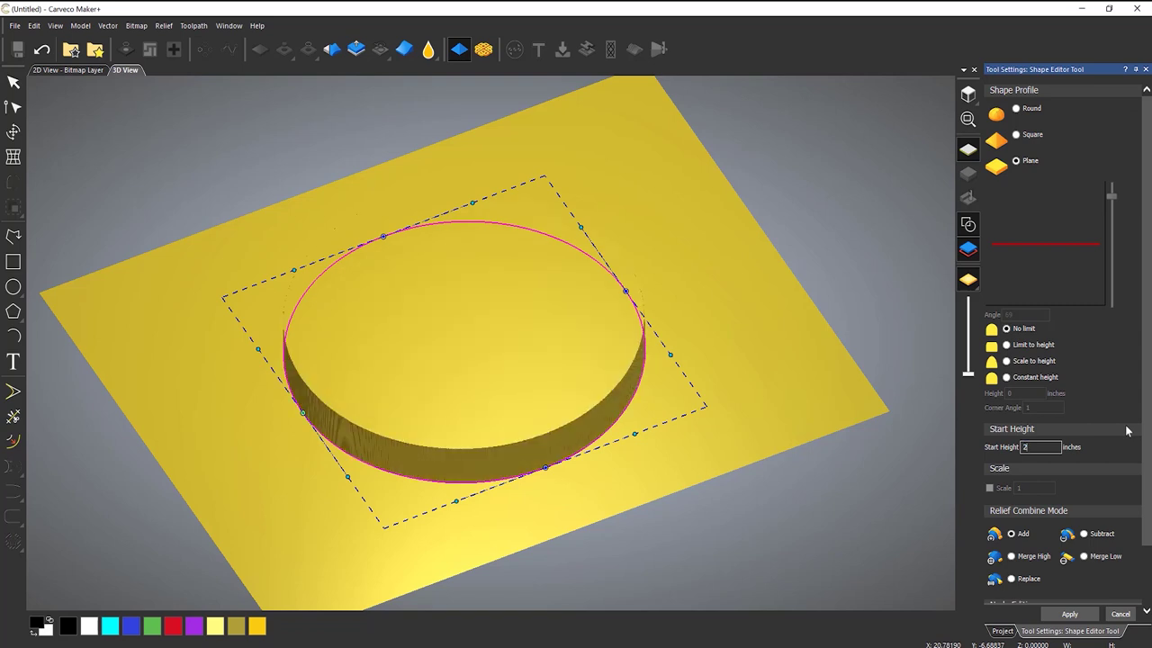
key("BackSpace")
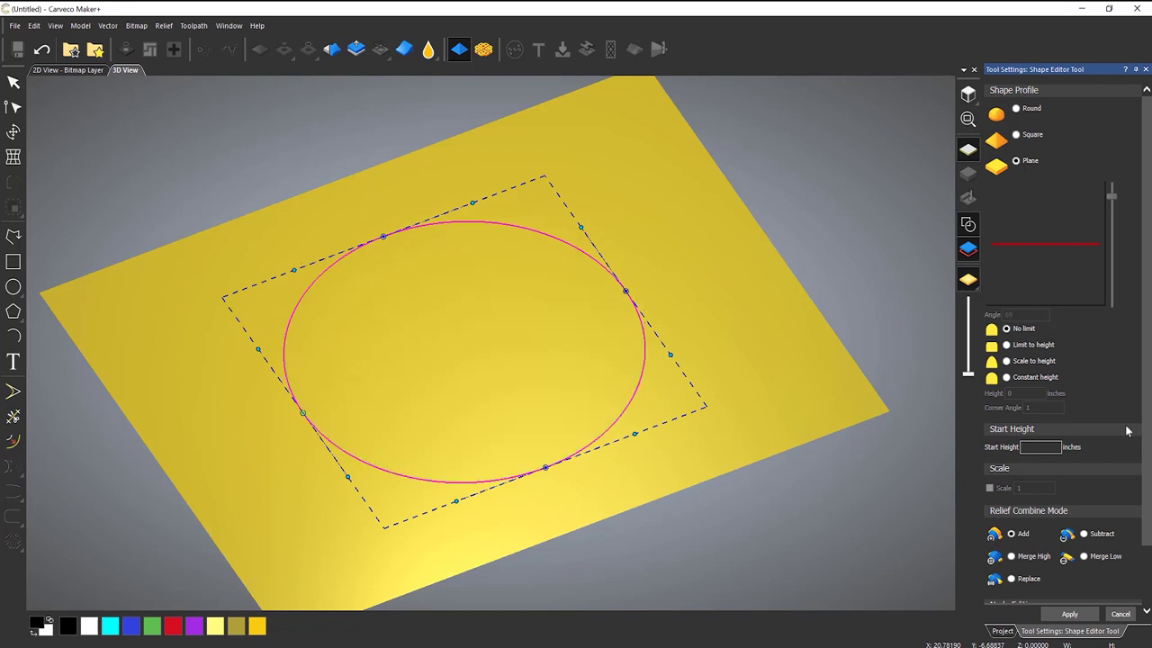
type("20")
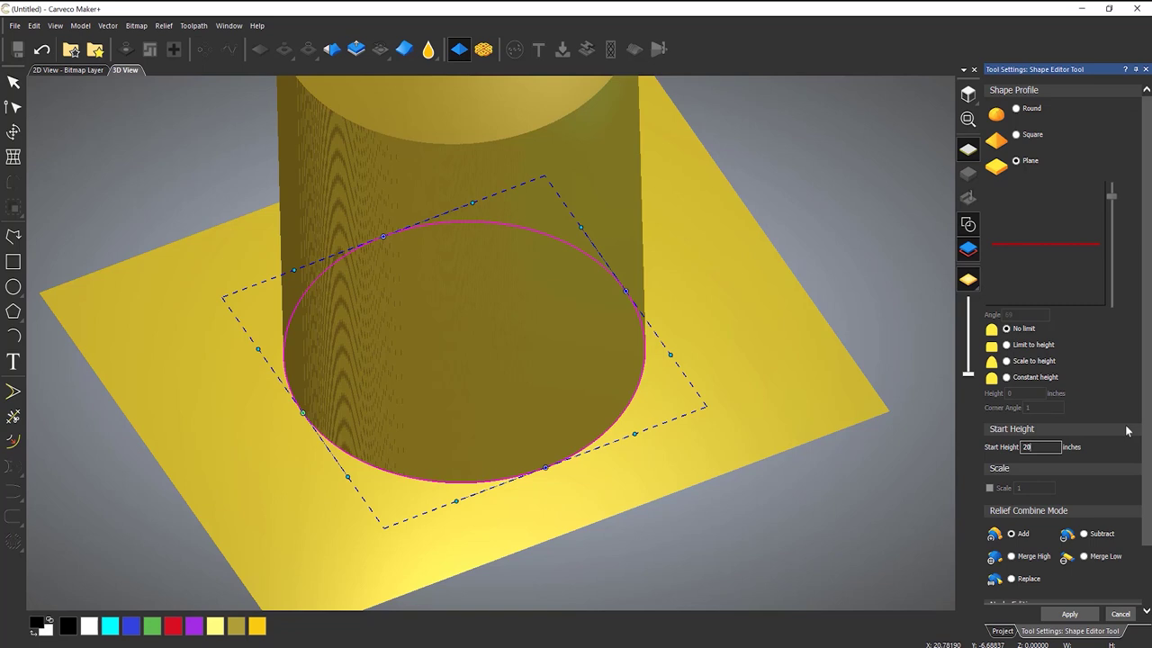
key("BackSpace")
key("BackSpace")
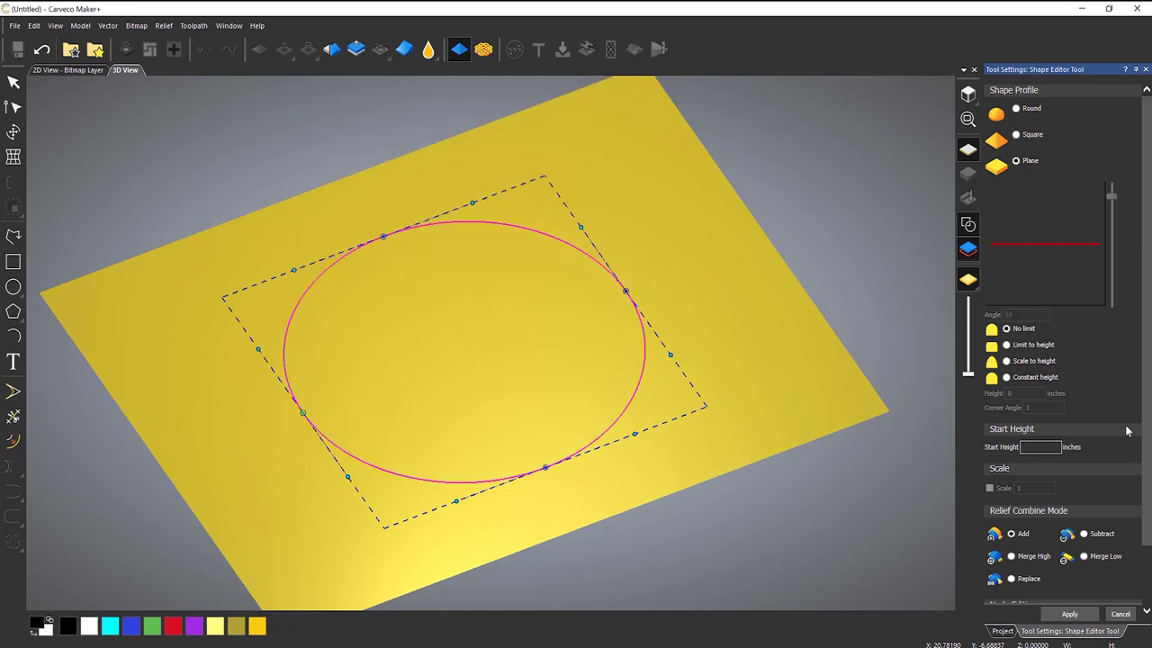
type("2")
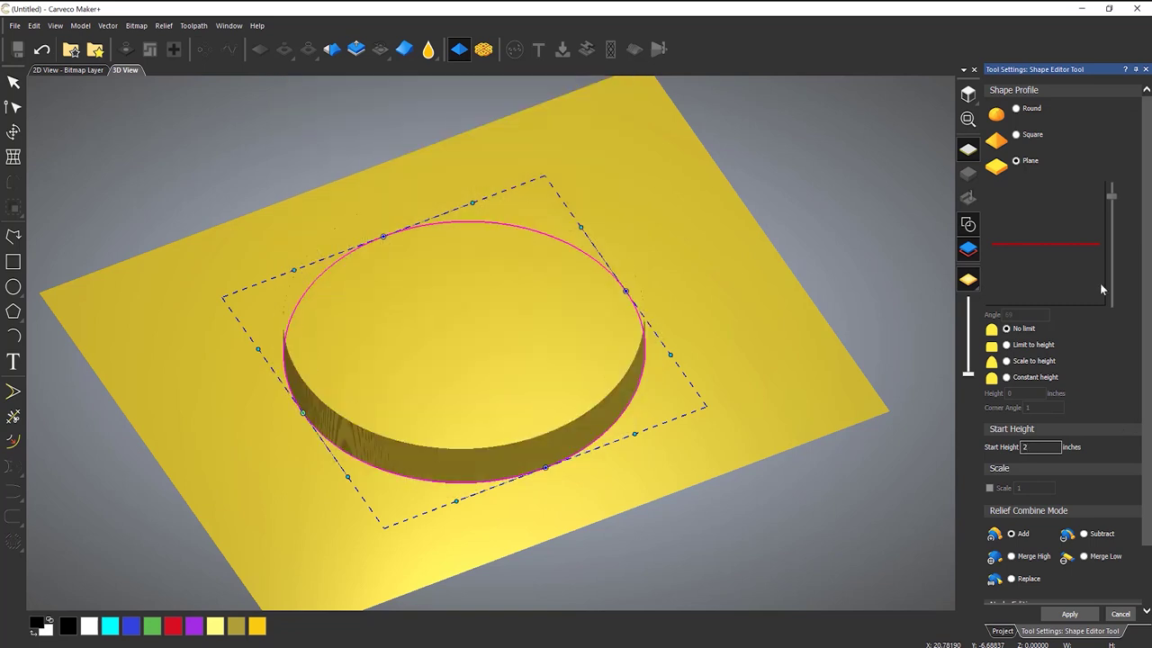
Switch to Square, lower the slope angle, then change the top to a Round profile
left_click(1016, 135)
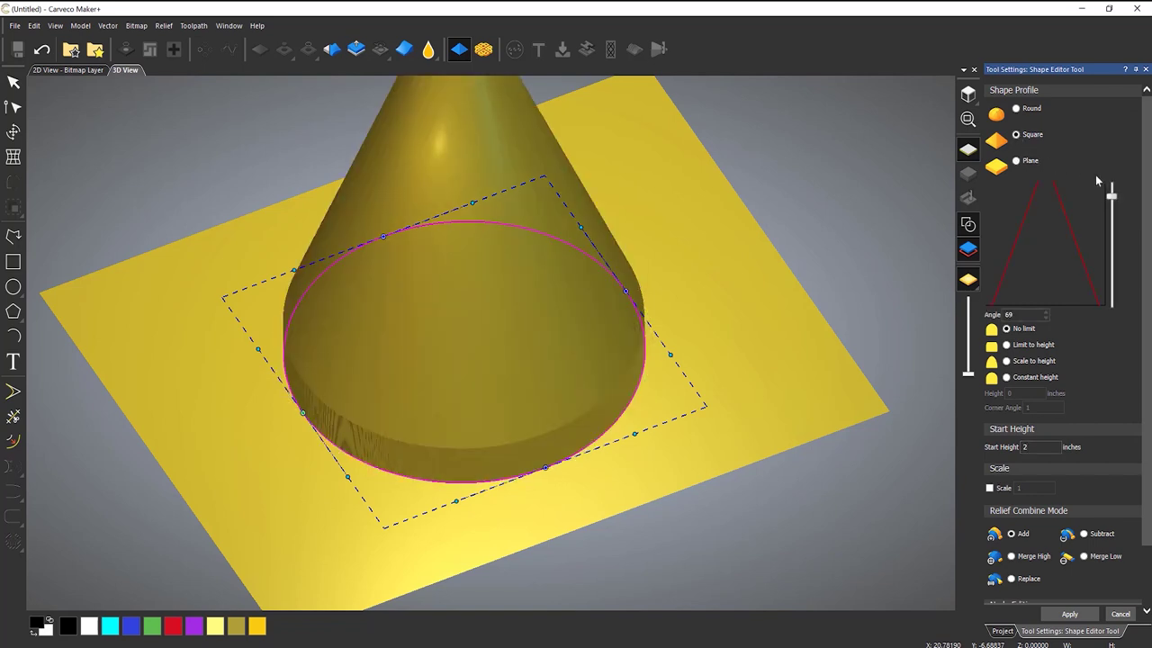
left_click_drag(1112, 194, 1113, 220)
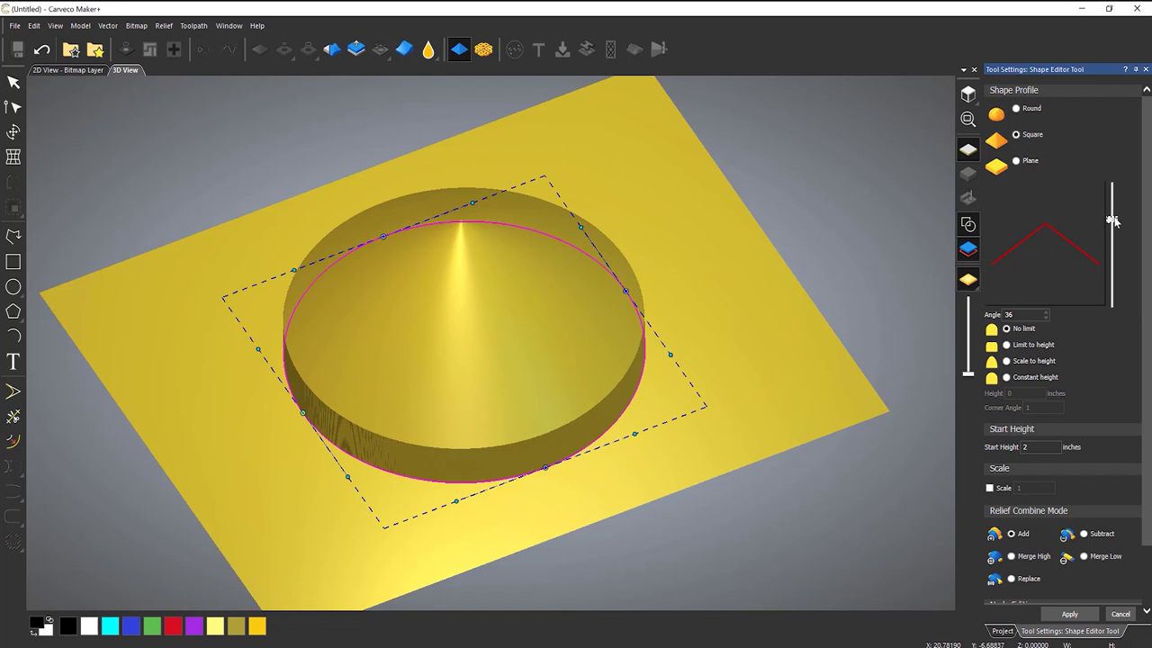
left_click(1016, 109)
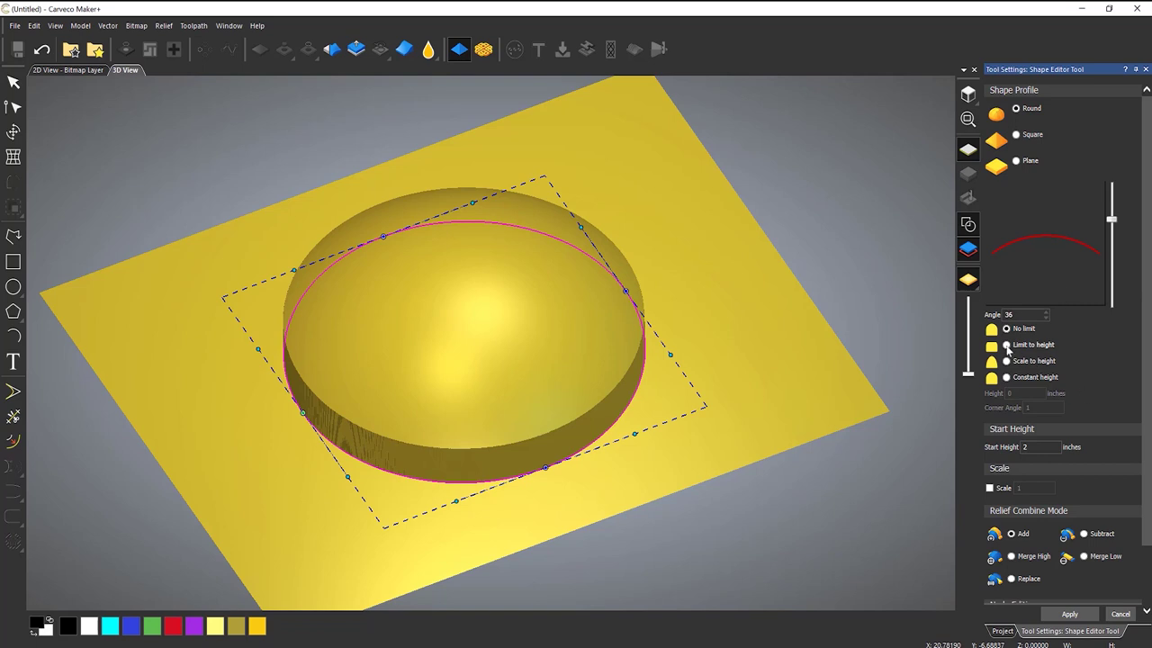
Reset start height to 0, enable Limit to height at 1 inch, and steepen the Round profile to 90°
double_click(1025, 446)
type("0")
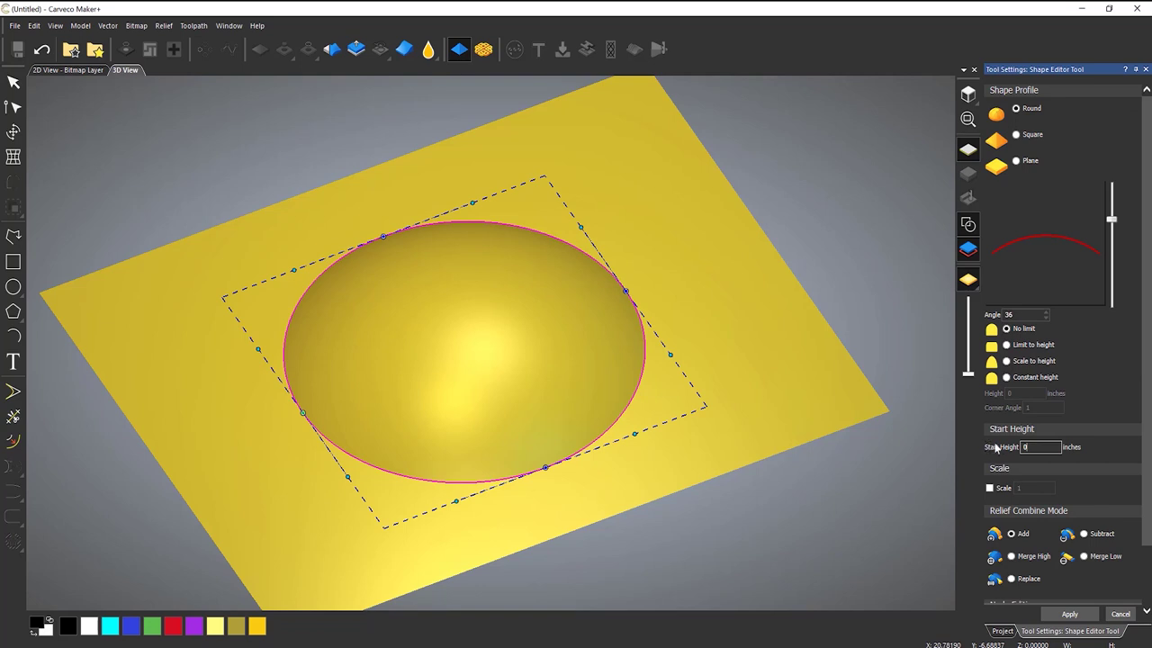
left_click(1008, 346)
double_click(1018, 394)
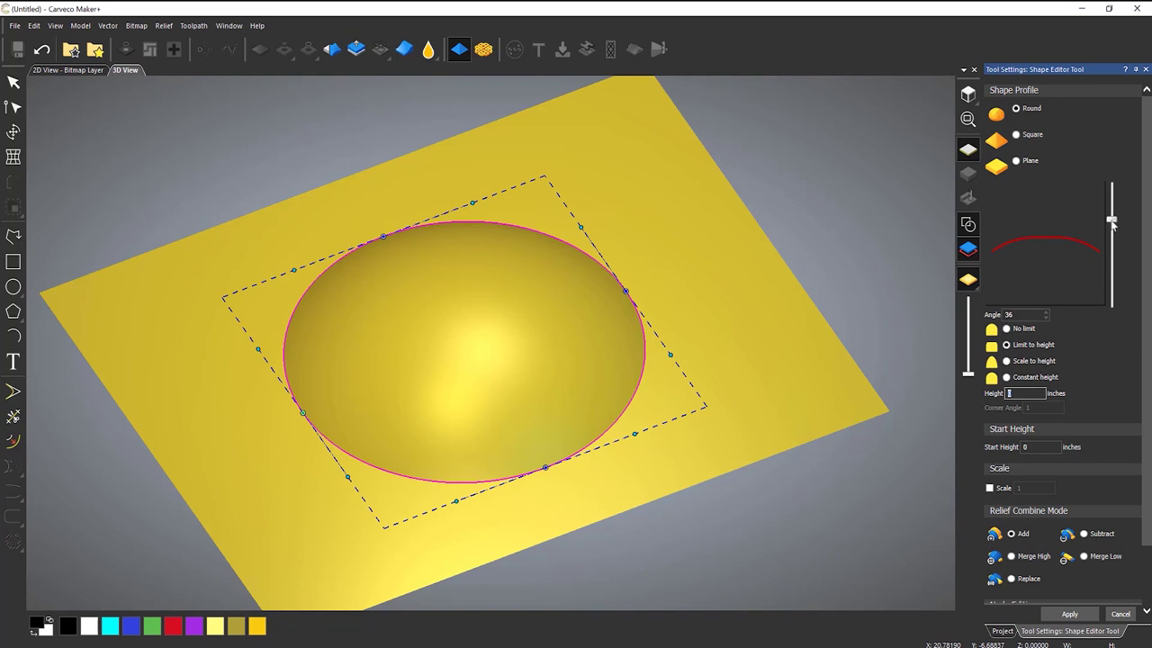
left_click_drag(1111, 220, 1110, 144)
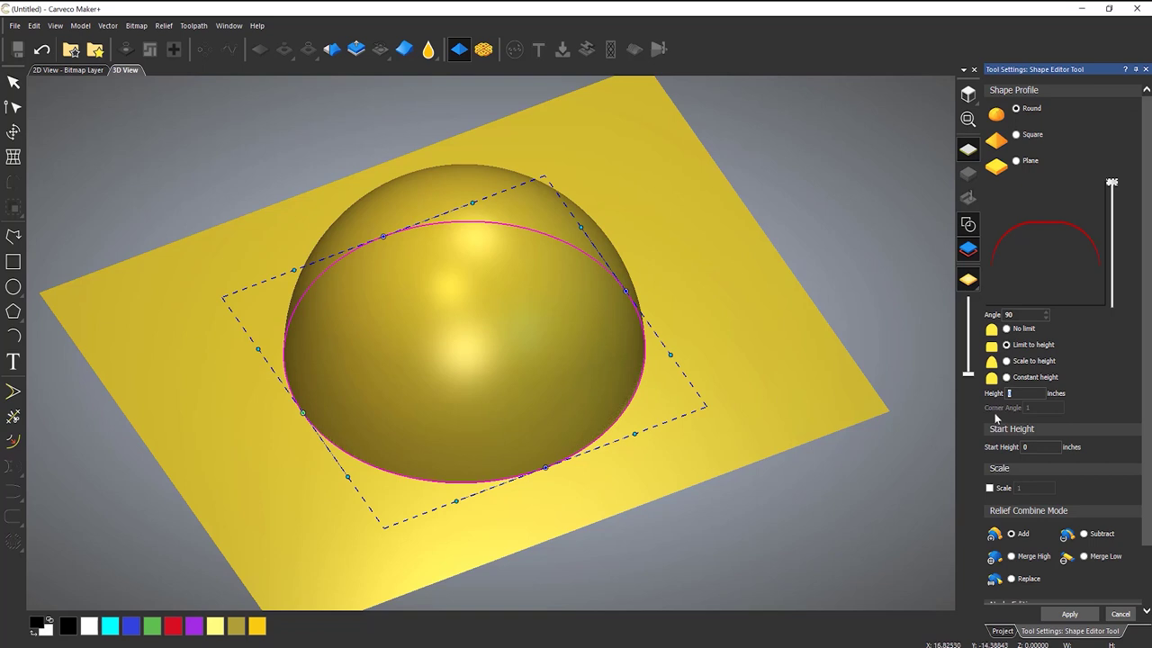
type("0")
key("Return")
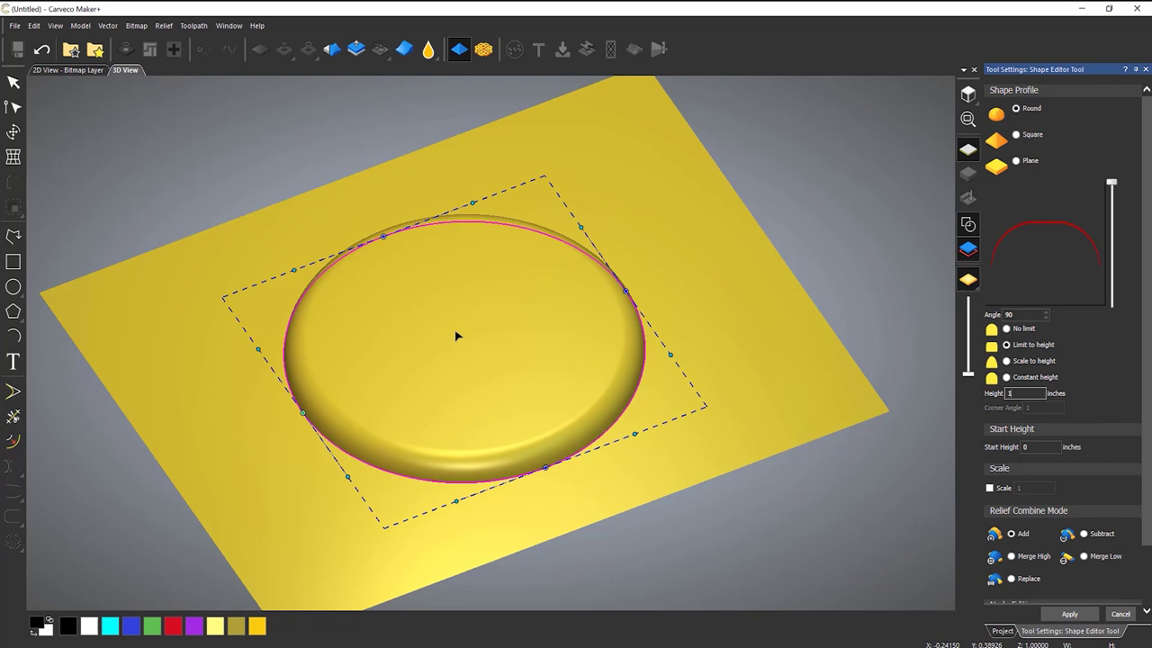
Switch the relief to the Square profile with a 45° angle
left_click(1016, 136)
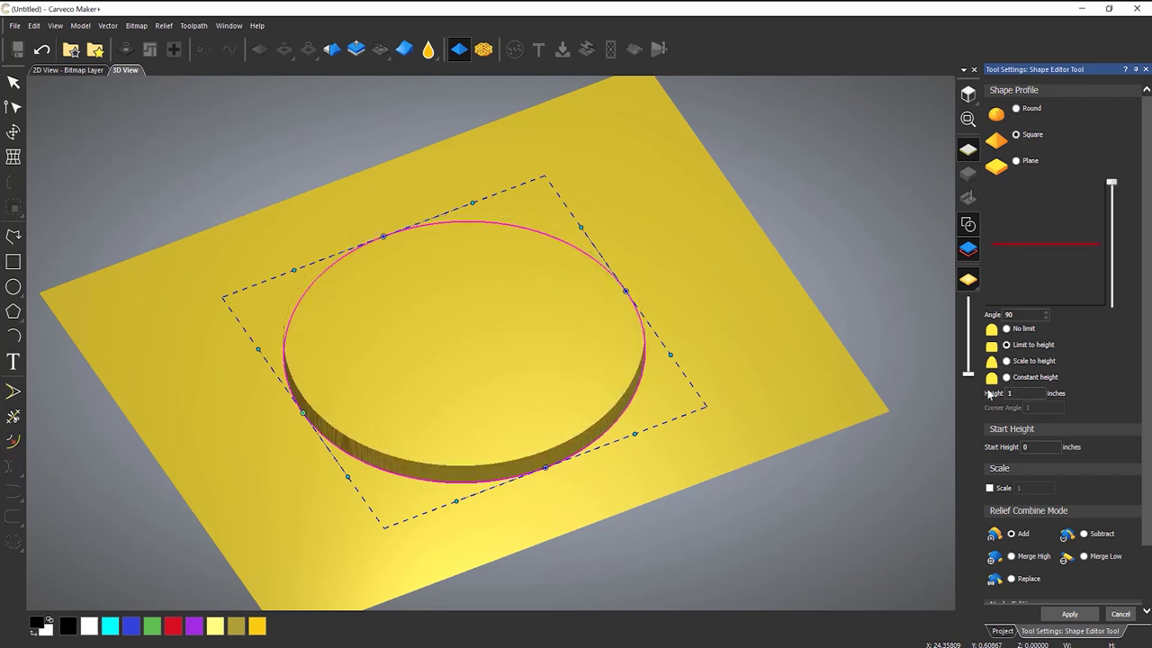
left_click(1019, 393)
mouse_move(572, 389)
left_mouse_down()
mouse_move(616, 289)
mouse_move(667, 242)
mouse_move(574, 378)
left_mouse_up()
left_click_drag(1111, 184, 1112, 219)
left_click_drag(643, 296, 641, 326)
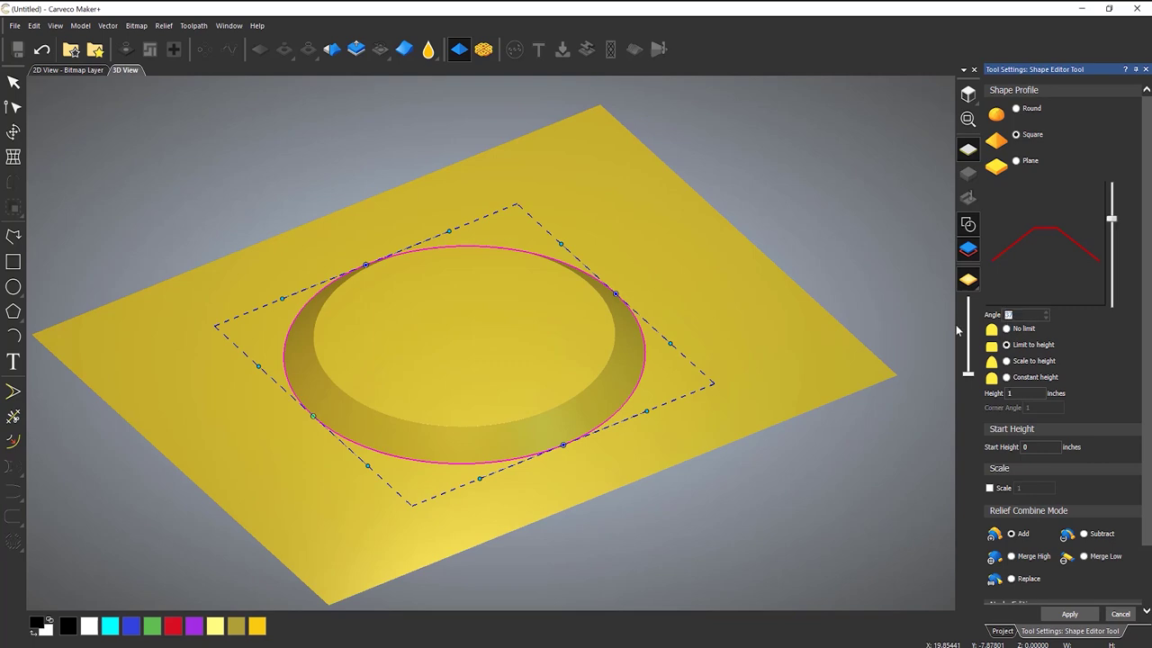
type("45")
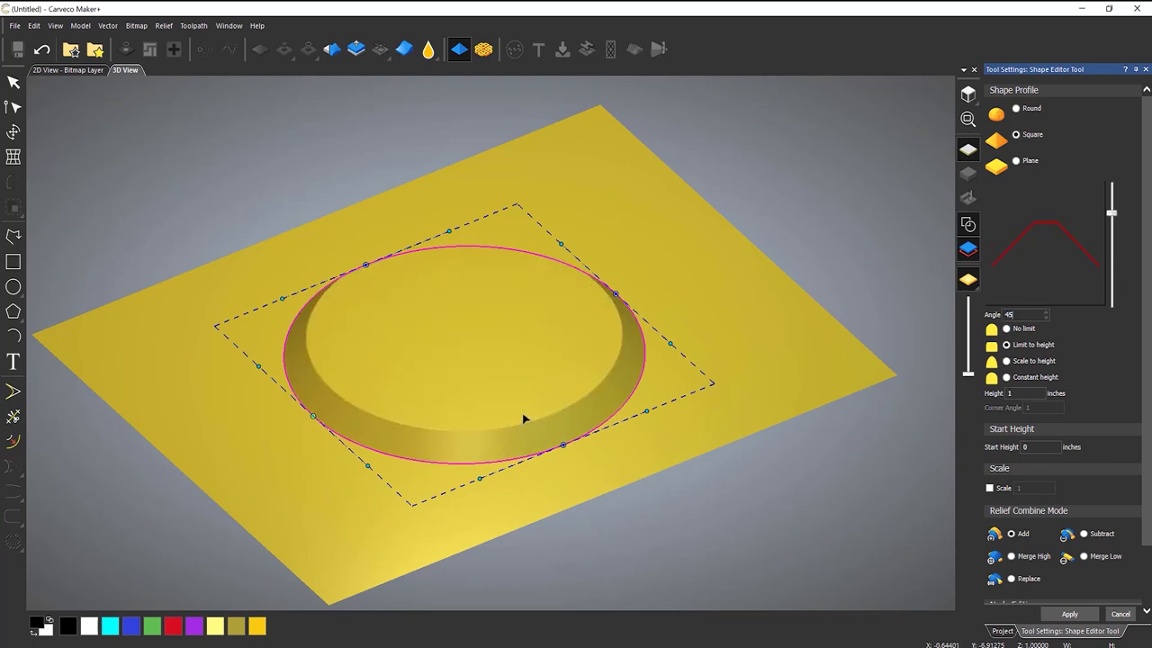
left_click_drag(524, 417, 553, 429)
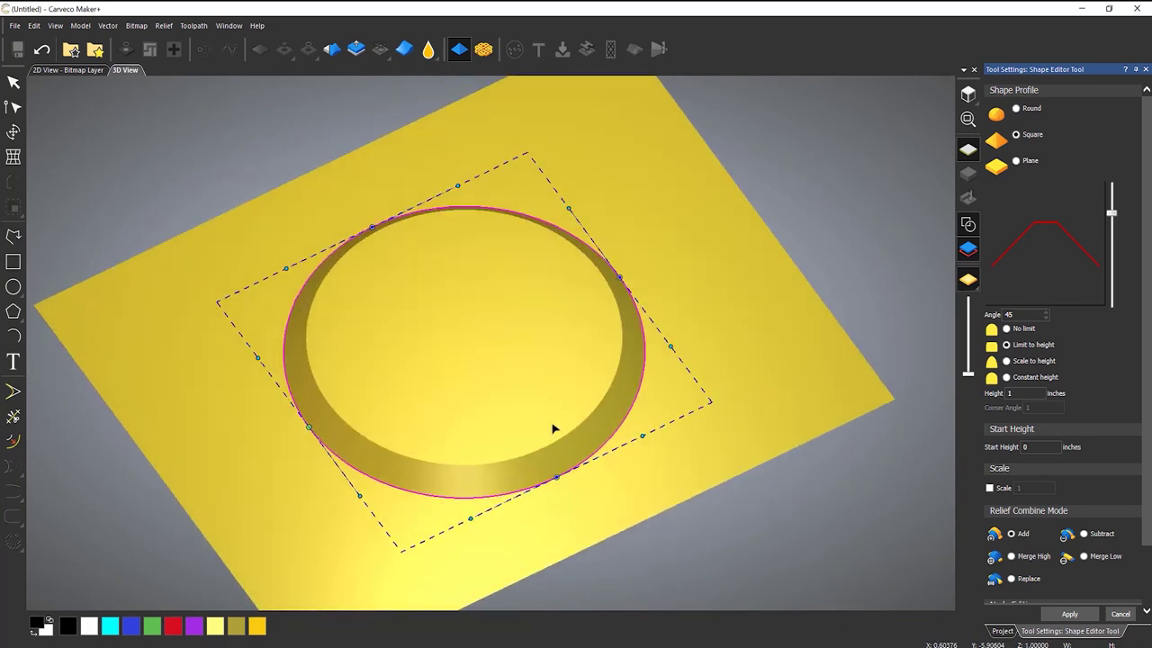
Set start height to 0.5 inch and height to 0.25 inch, viewing the disc edge-on
double_click(1031, 447)
type("0.5")
key("Return")
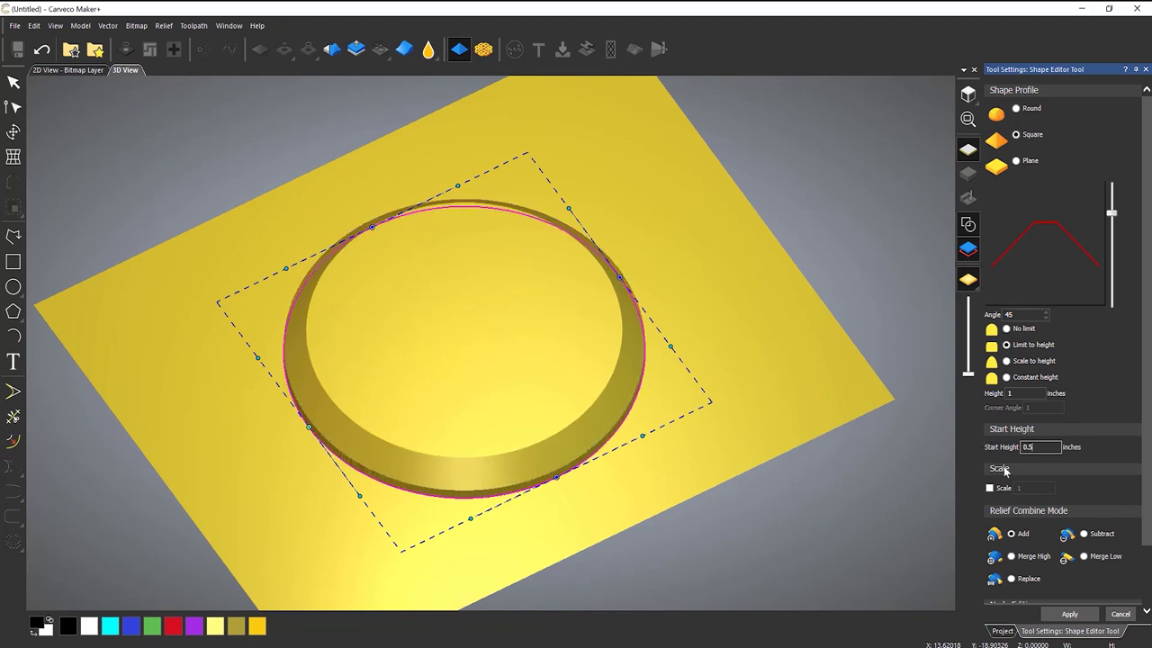
double_click(1017, 393)
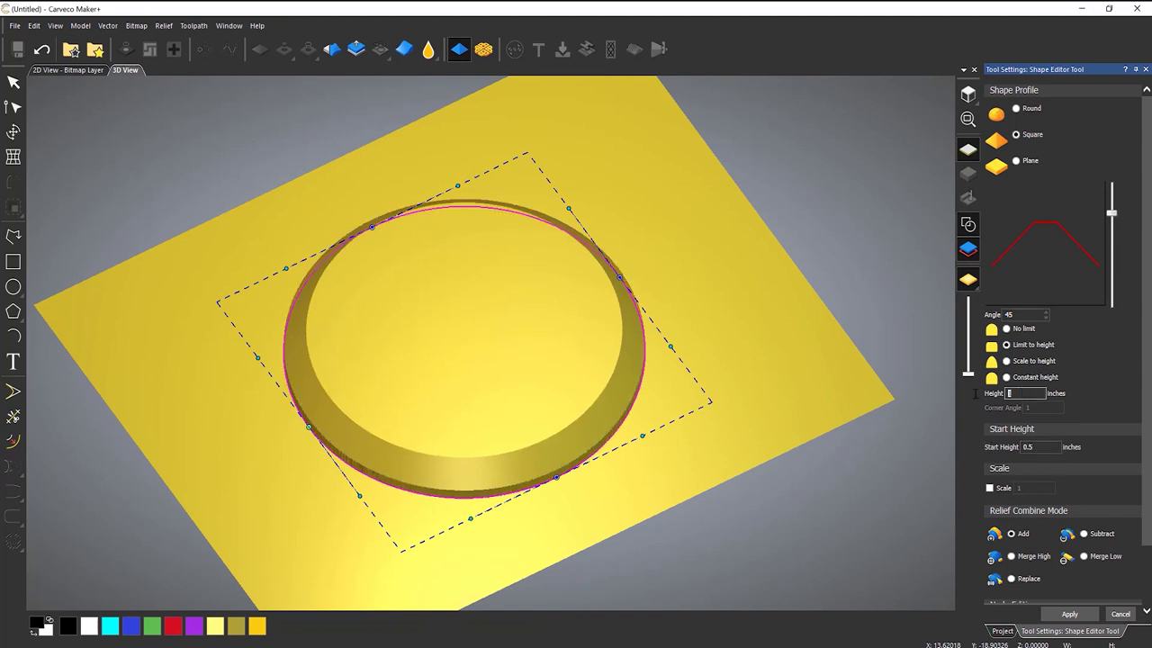
type("0.25")
key("Return")
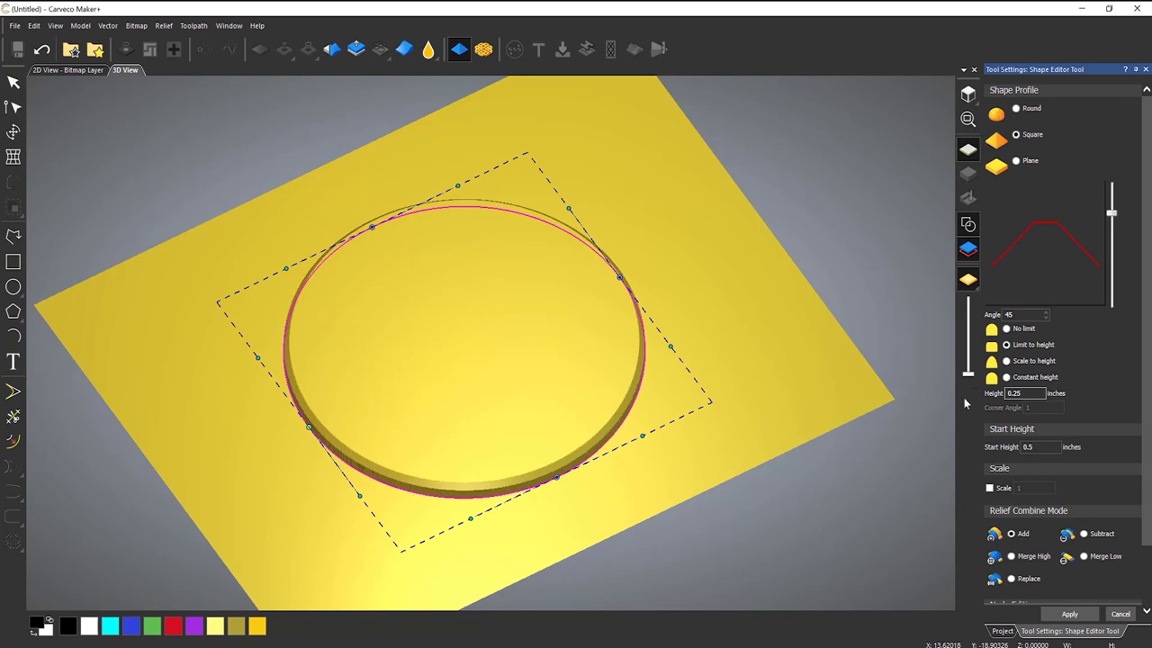
mouse_move(585, 396)
left_mouse_down()
mouse_move(582, 357)
mouse_move(656, 205)
mouse_move(561, 385)
mouse_move(567, 411)
mouse_move(587, 388)
left_mouse_up()
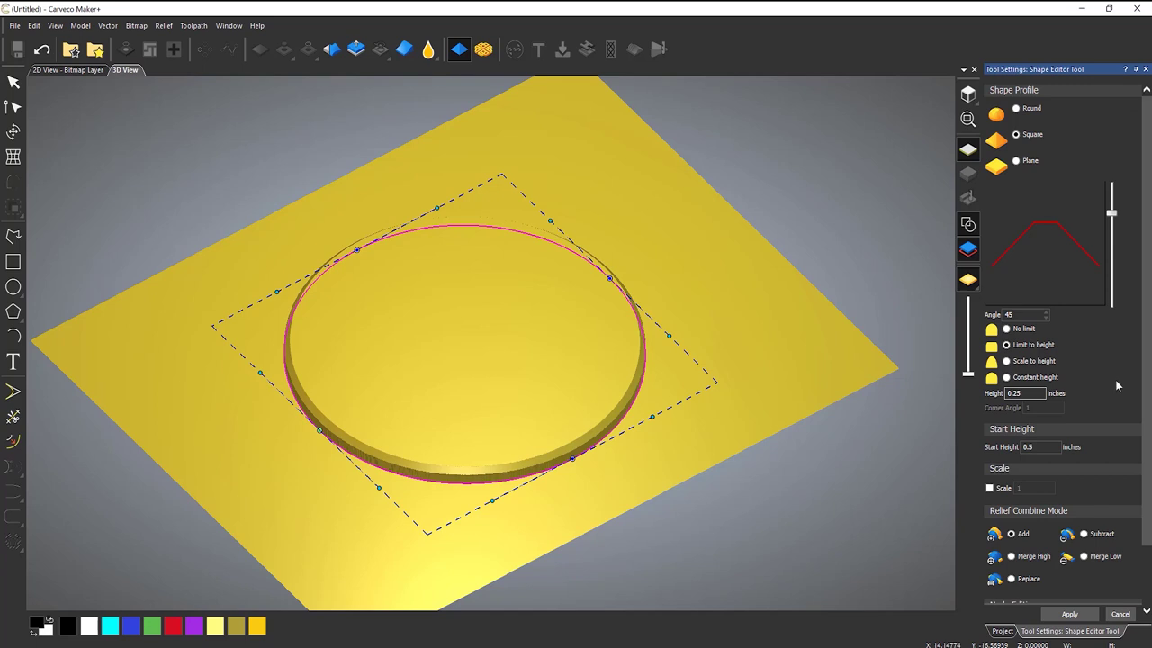
Switch to Scale to height with start height 0 and height 2 inches
left_click(1007, 361)
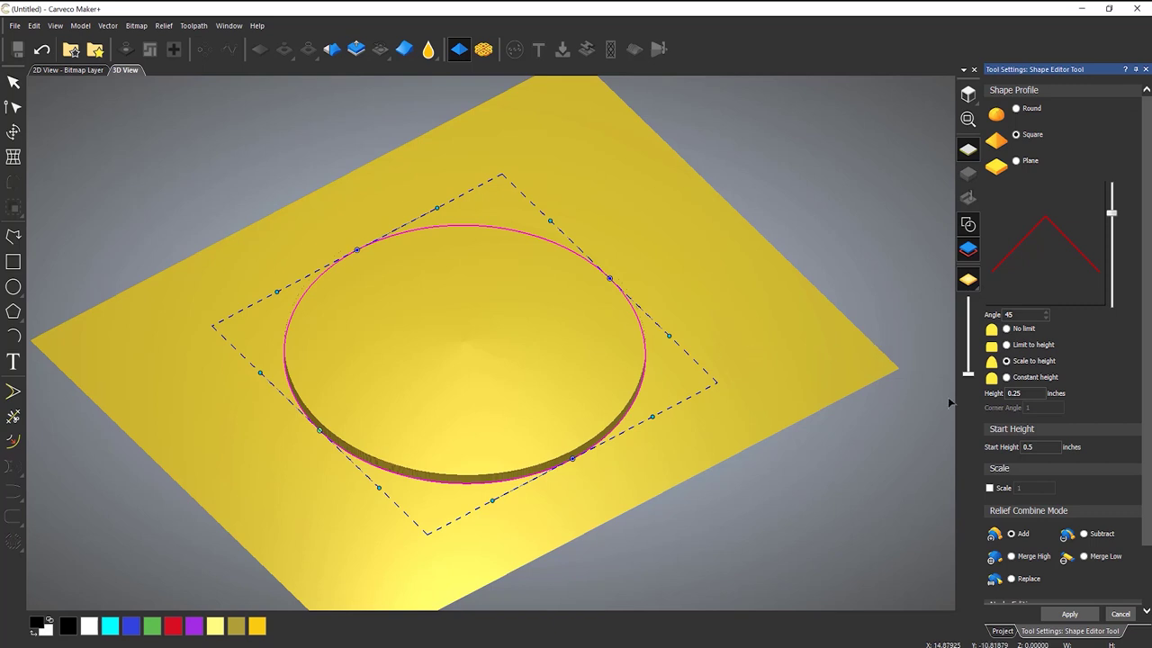
left_click_drag(1039, 447, 954, 447)
type("0")
key("shift+Tab")
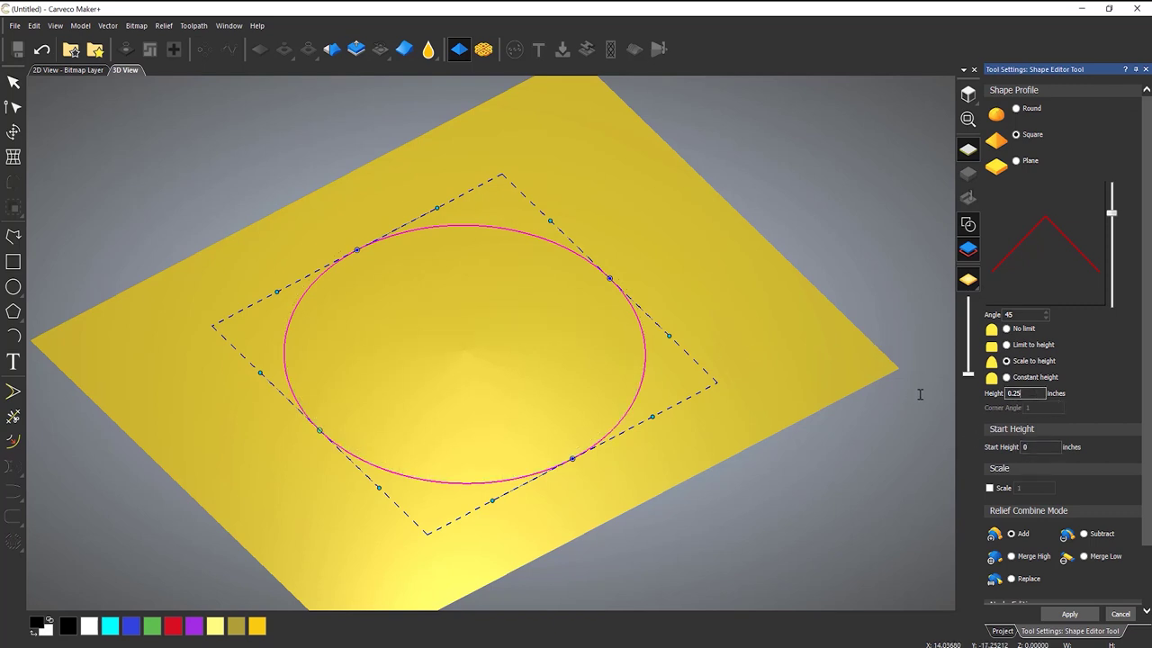
type("2")
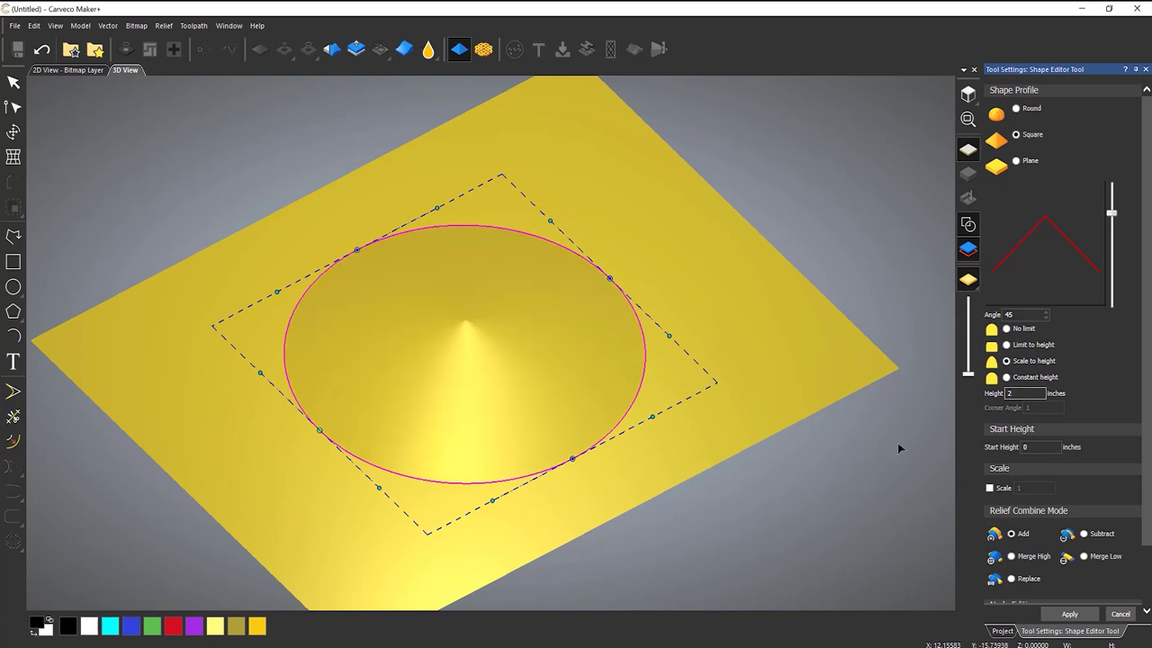
Set the cone's profile angle to 40° and orbit back to an oblique view
left_click_drag(484, 360, 478, 201)
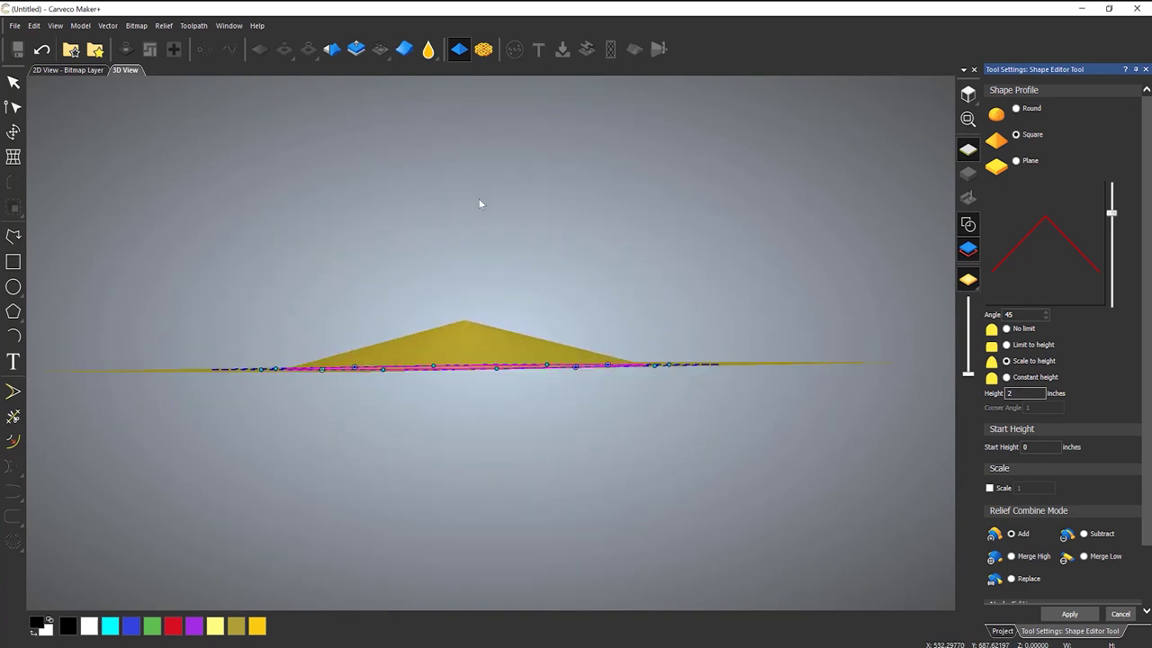
mouse_move(1111, 213)
left_mouse_down()
mouse_move(1117, 166)
mouse_move(1114, 235)
mouse_move(1119, 200)
mouse_move(1119, 216)
left_mouse_up()
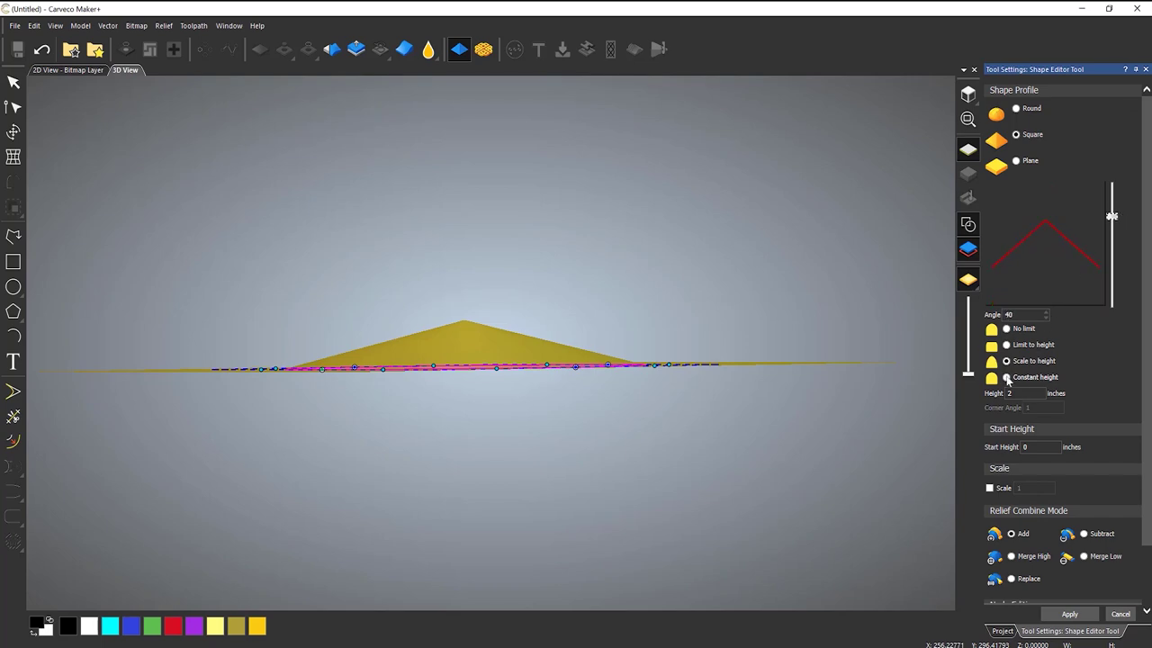
left_click_drag(490, 187, 693, 409)
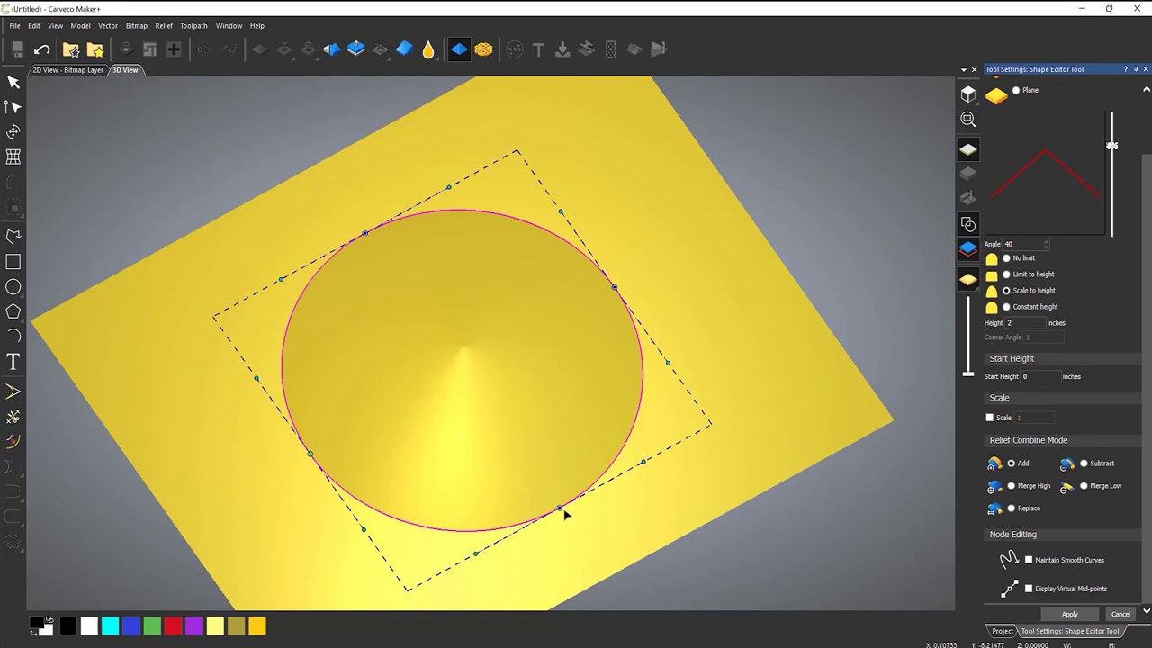
Drag the circle's bottom node and handles to stretch the outline upper-right into a teardrop
left_click_drag(559, 508, 430, 361)
left_click_drag(527, 485, 524, 462)
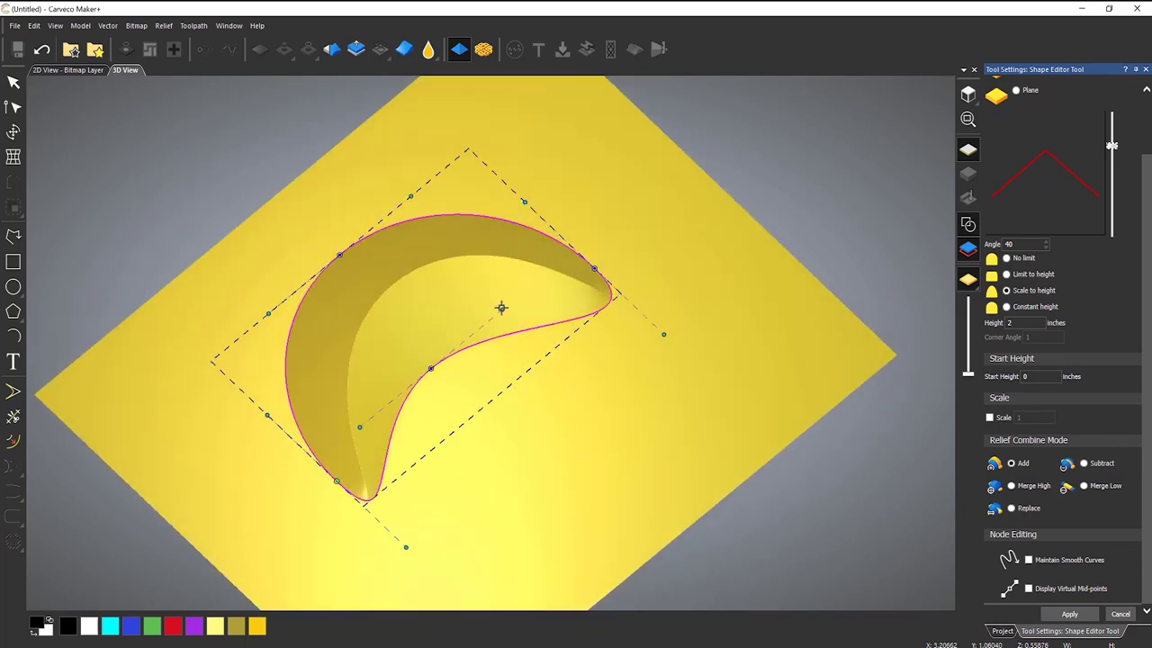
left_click_drag(501, 308, 512, 393)
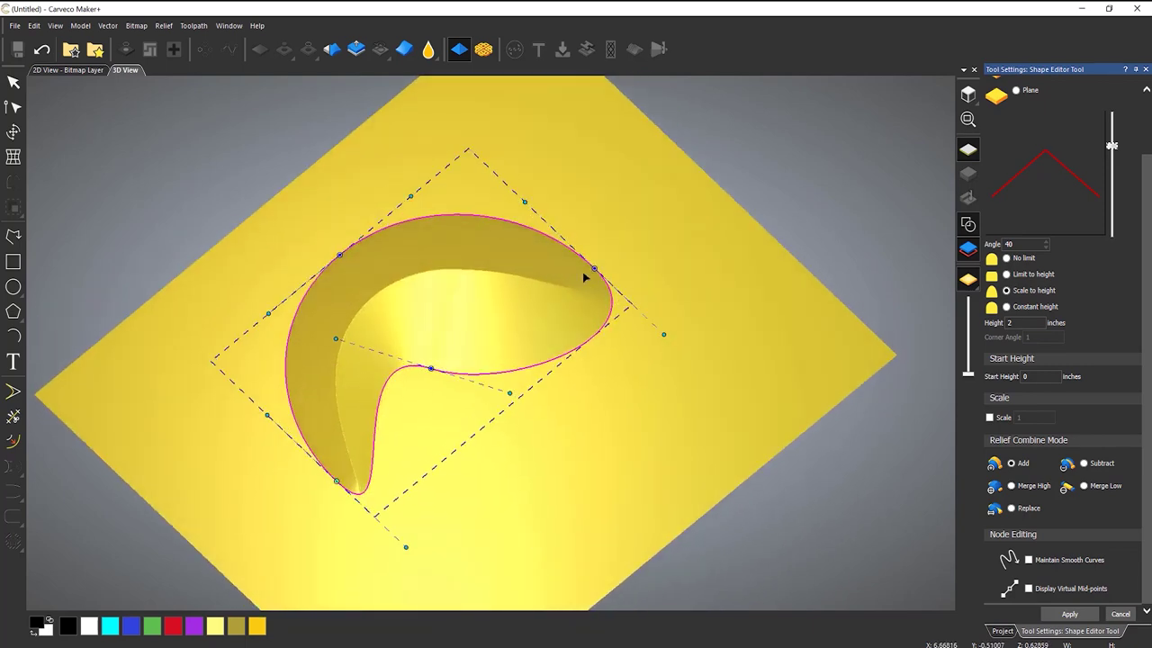
left_click_drag(596, 268, 771, 336)
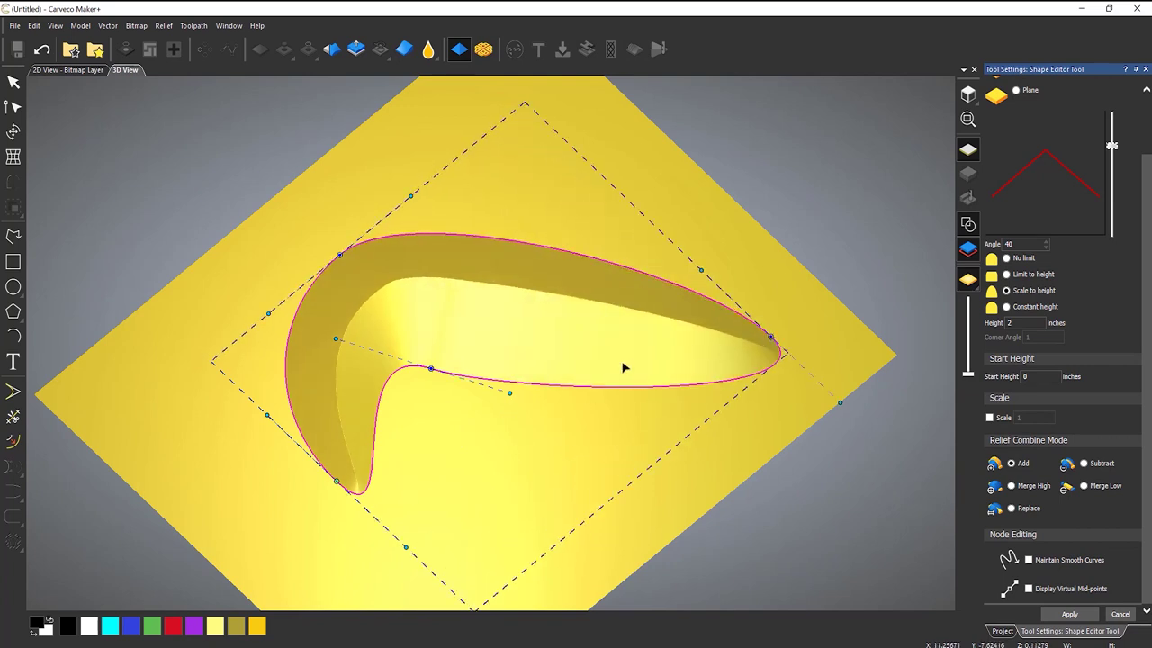
left_click_drag(430, 370, 504, 416)
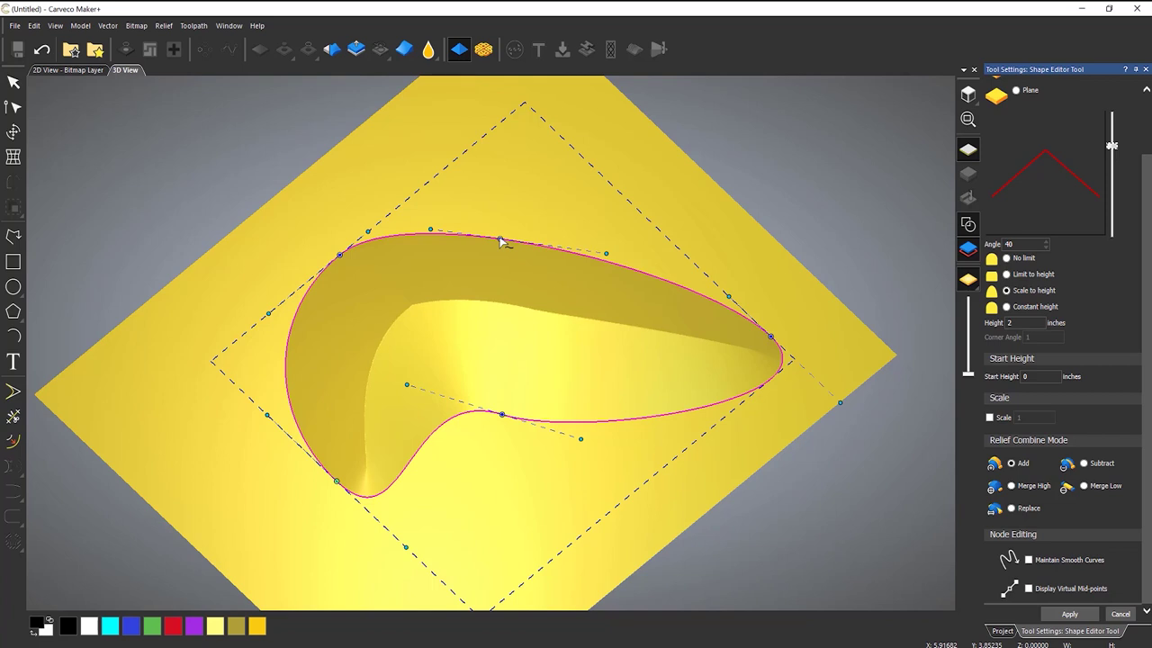
Bulge the top edge and extend the lower-left curve into a boomerang-like outline
left_click_drag(501, 241, 528, 131)
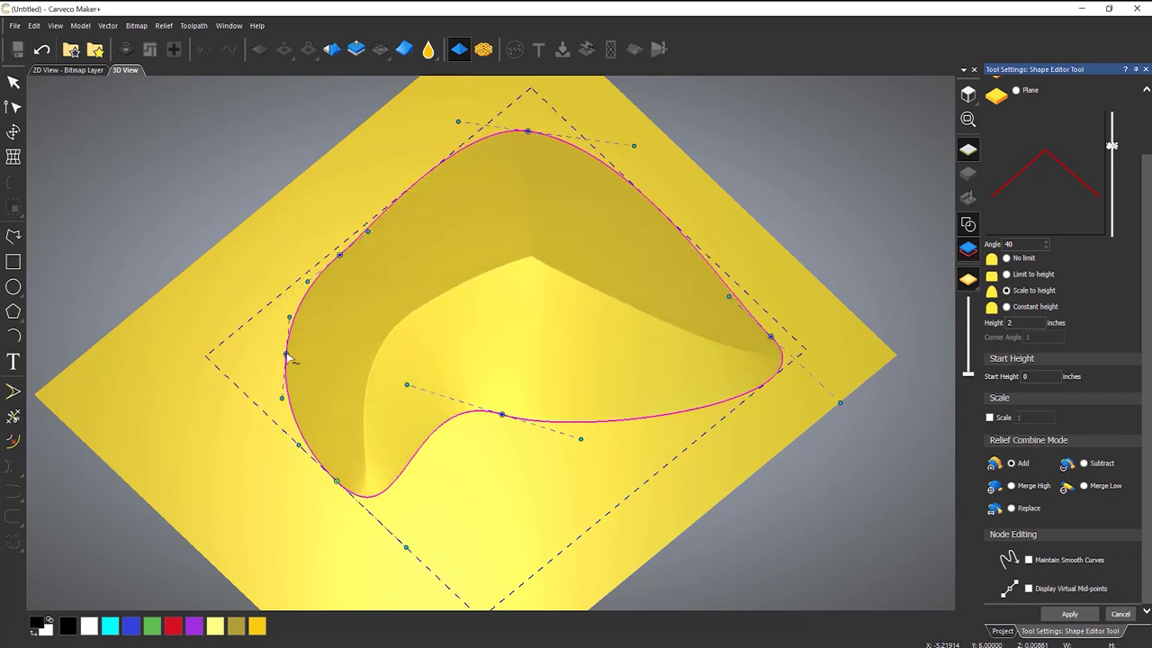
left_click_drag(286, 357, 198, 418)
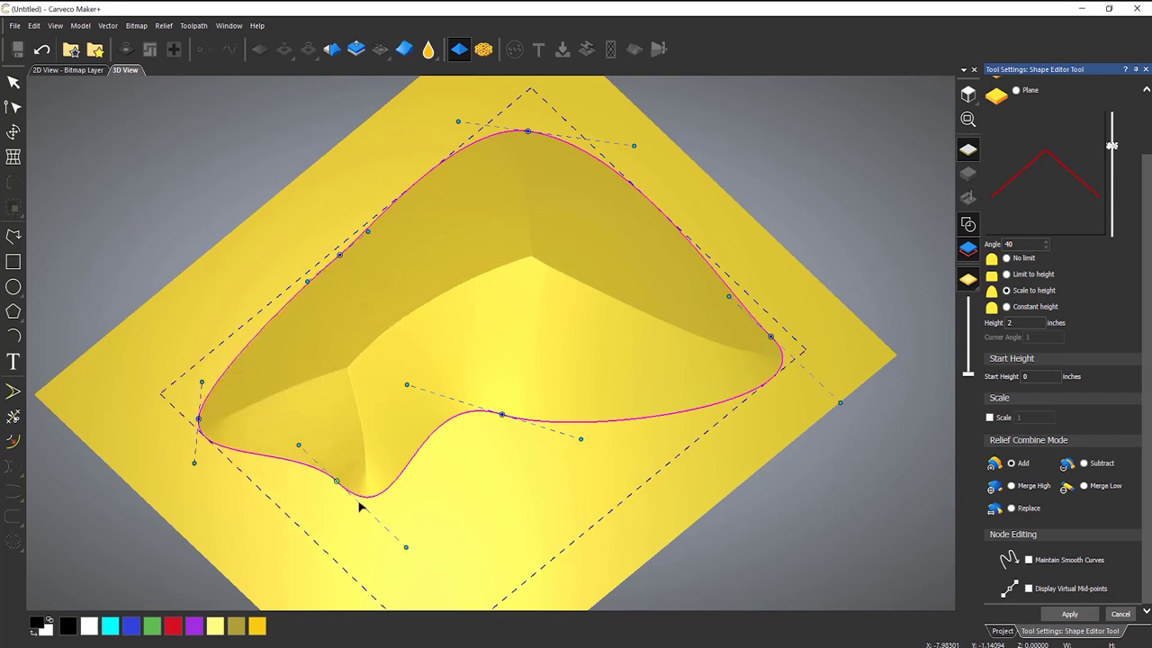
left_click_drag(405, 546, 440, 450)
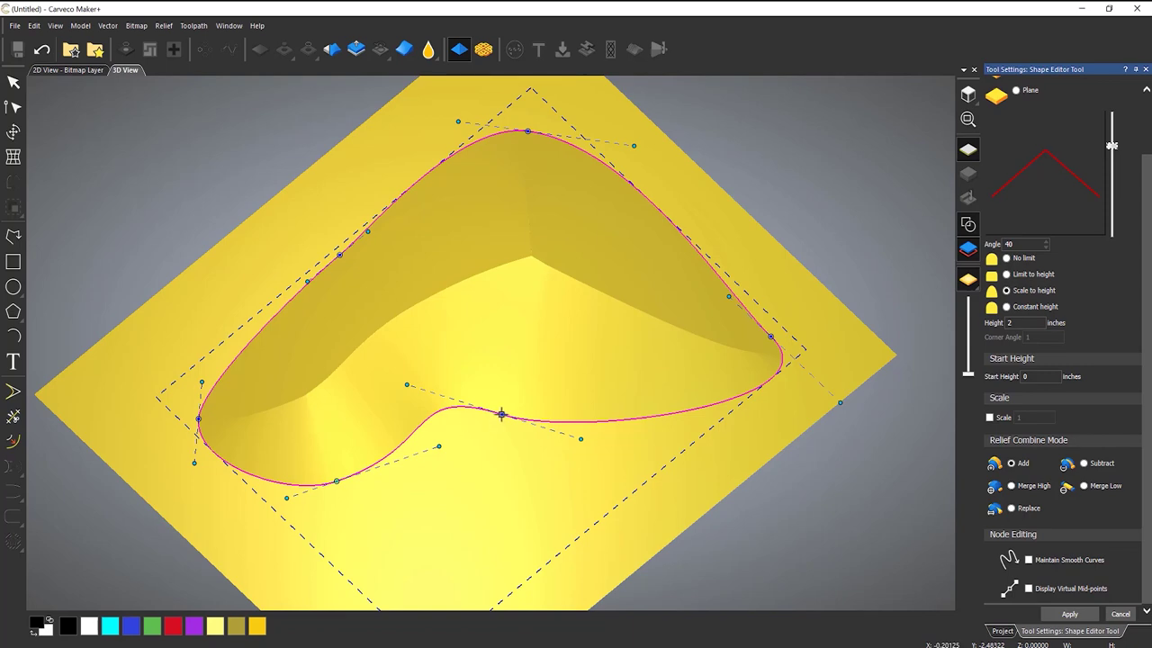
left_click_drag(502, 414, 530, 381)
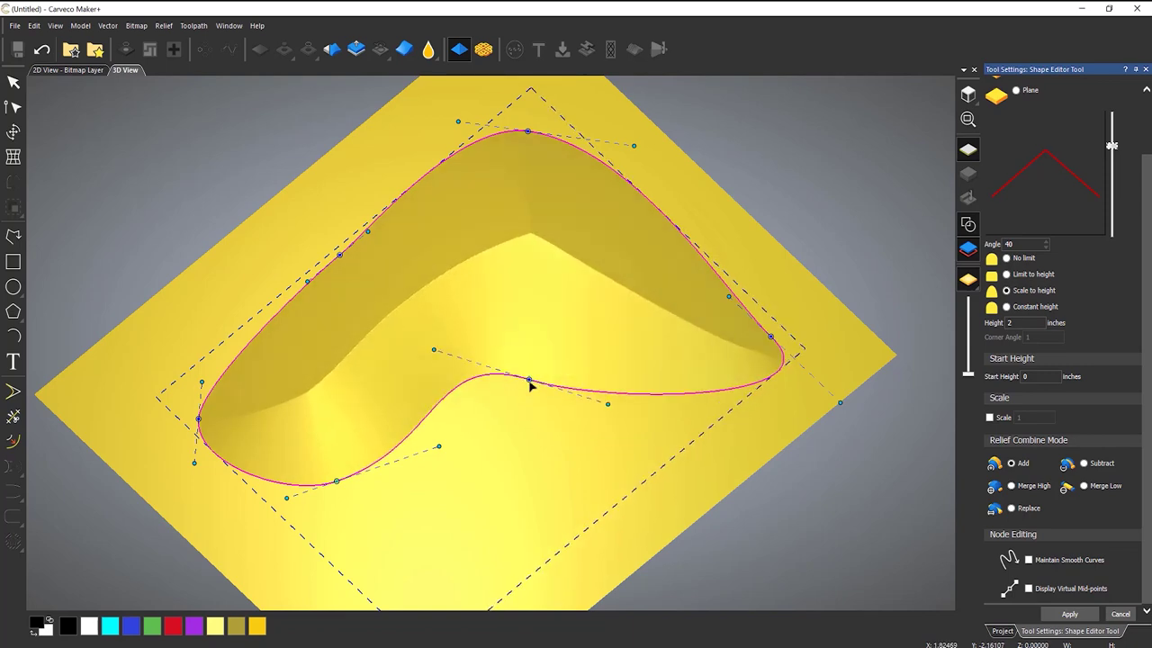
middle_click_drag(530, 384, 518, 338)
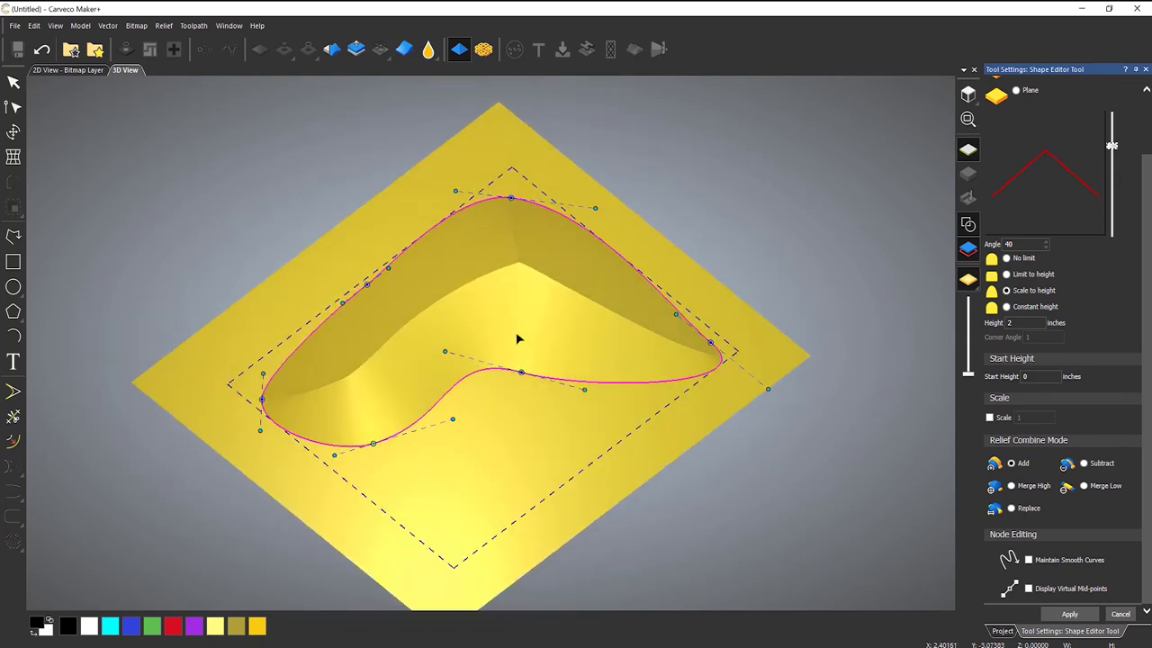
scroll(479, 303, "up", 2)
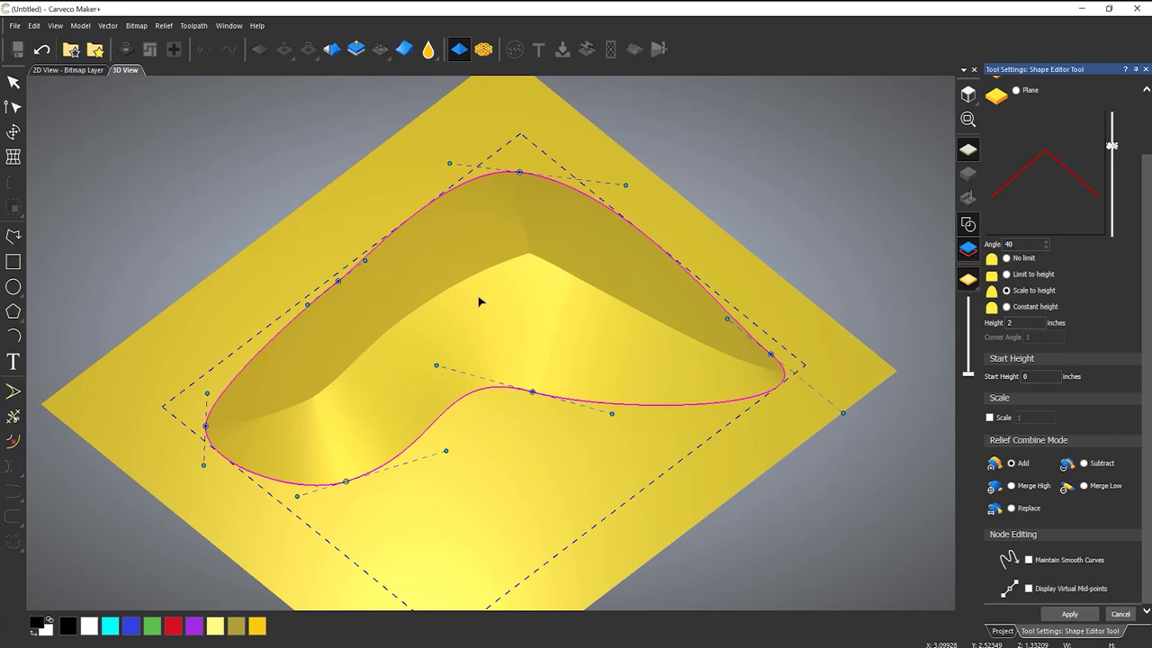
Undo the outline edits back to the round circle and marquee-select its nodes
left_click(43, 50)
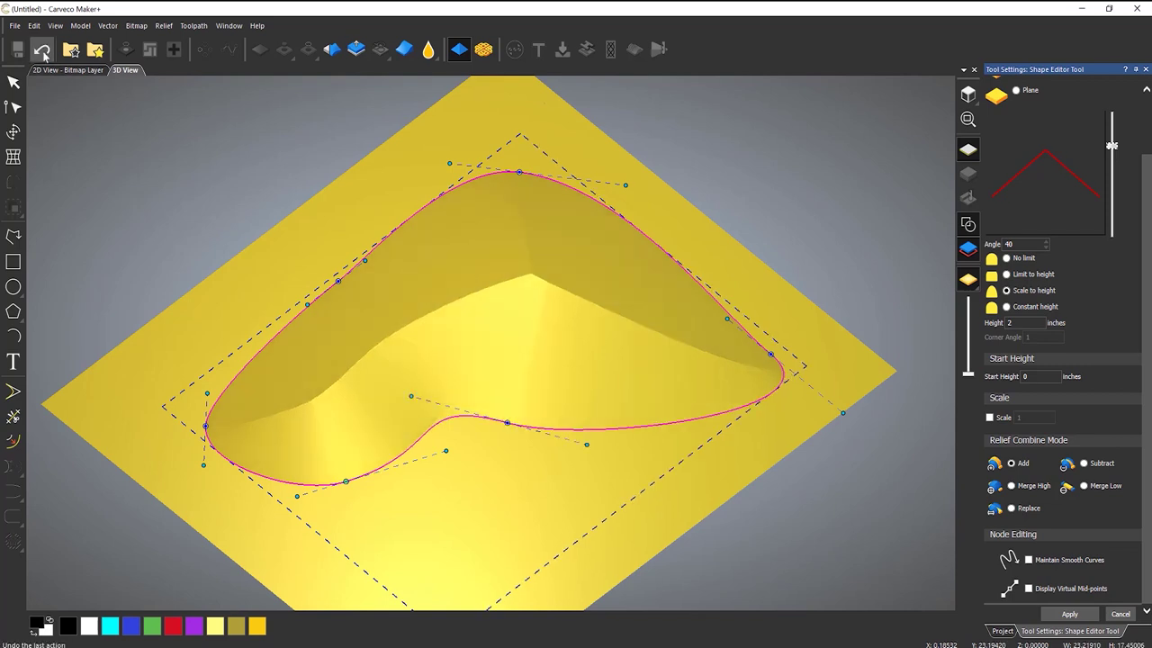
left_click(42, 49)
left_click(43, 49)
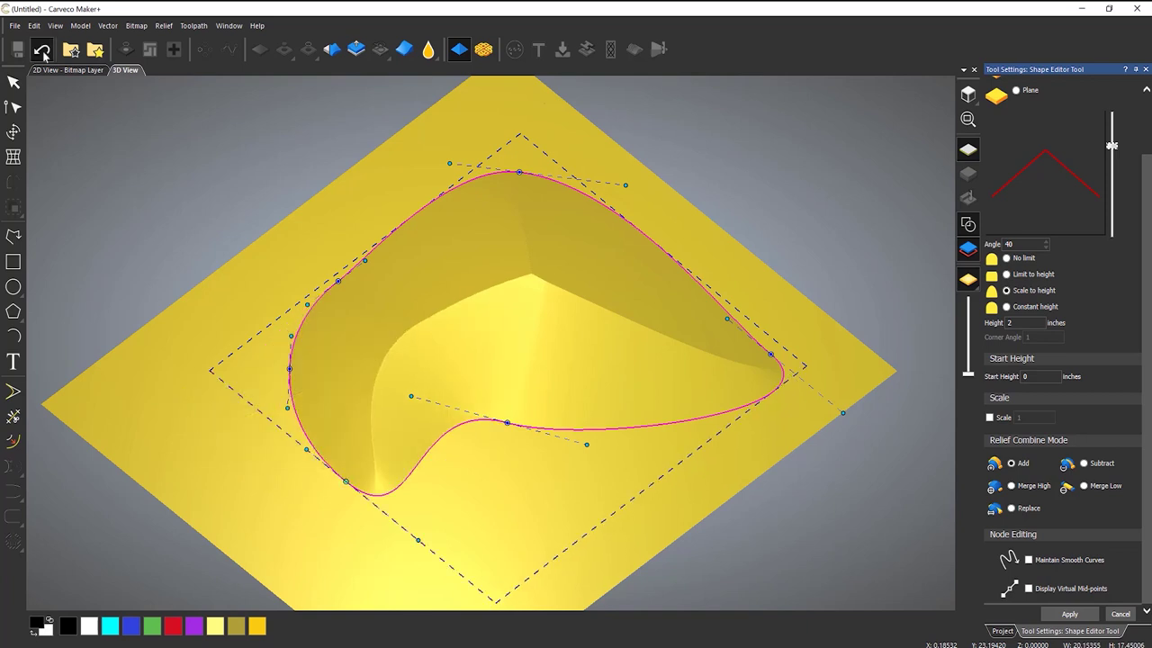
left_click(42, 49)
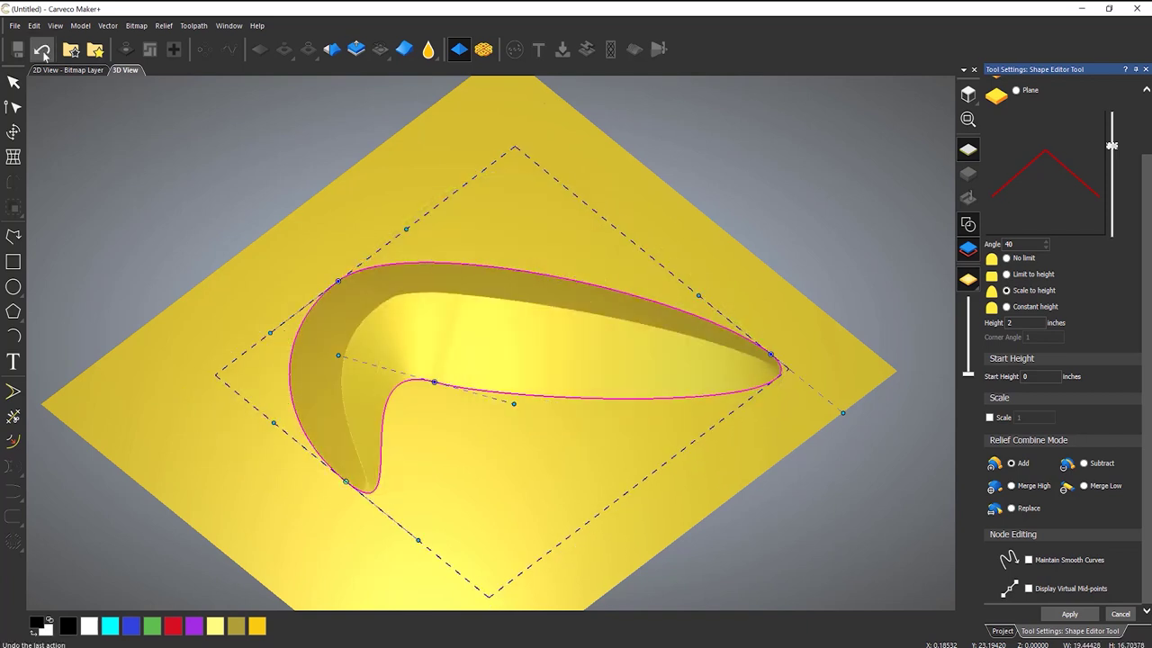
left_click(43, 49)
left_click(42, 49)
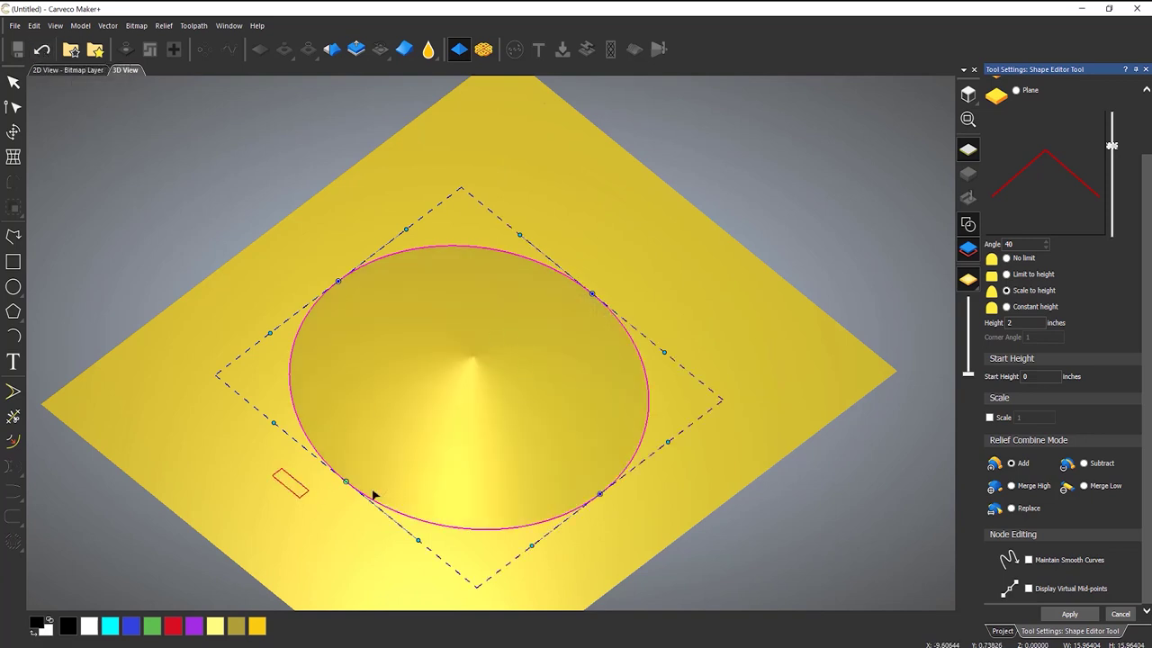
mouse_move(374, 494)
left_mouse_down()
mouse_move(642, 330)
mouse_move(668, 290)
mouse_move(545, 319)
mouse_move(468, 368)
mouse_move(522, 338)
left_mouse_up()
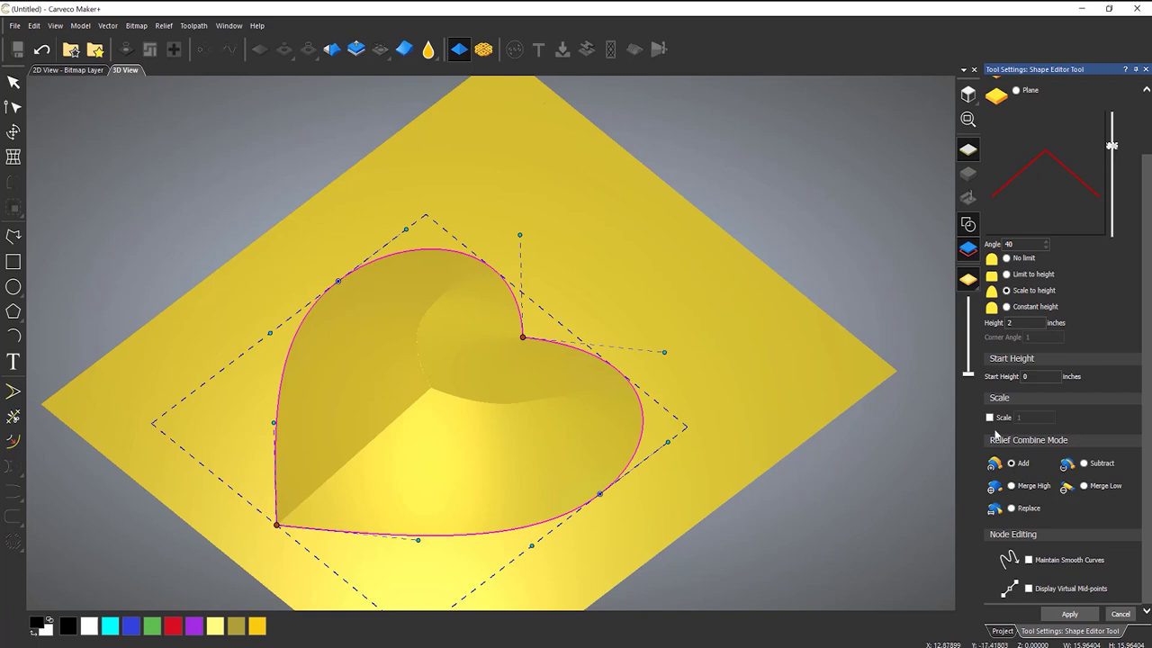
Cap the heart relief with Limit to height at 2 inches, apply it and close the Shape Editor
left_click(1007, 258)
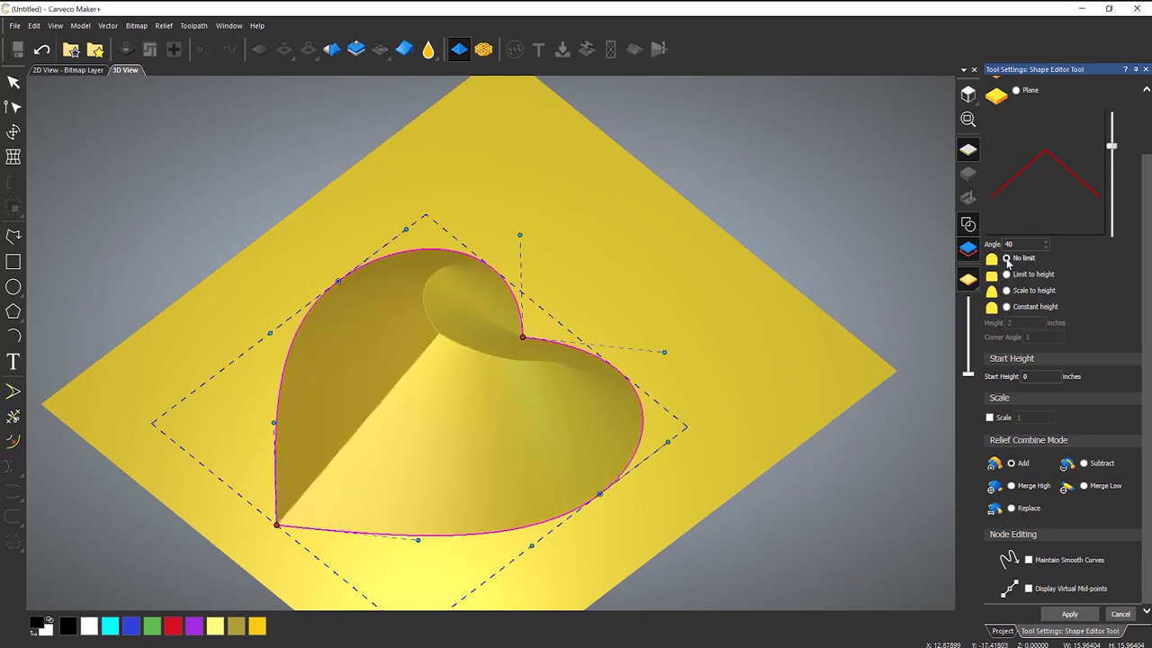
left_click(1006, 274)
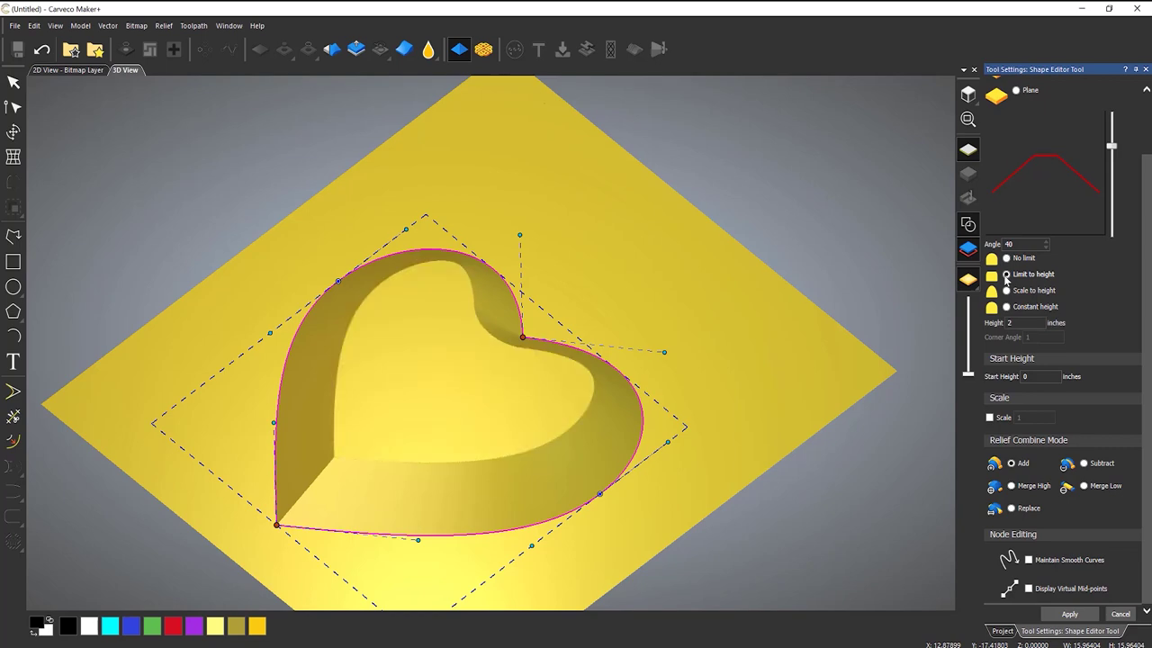
left_click_drag(494, 398, 424, 398)
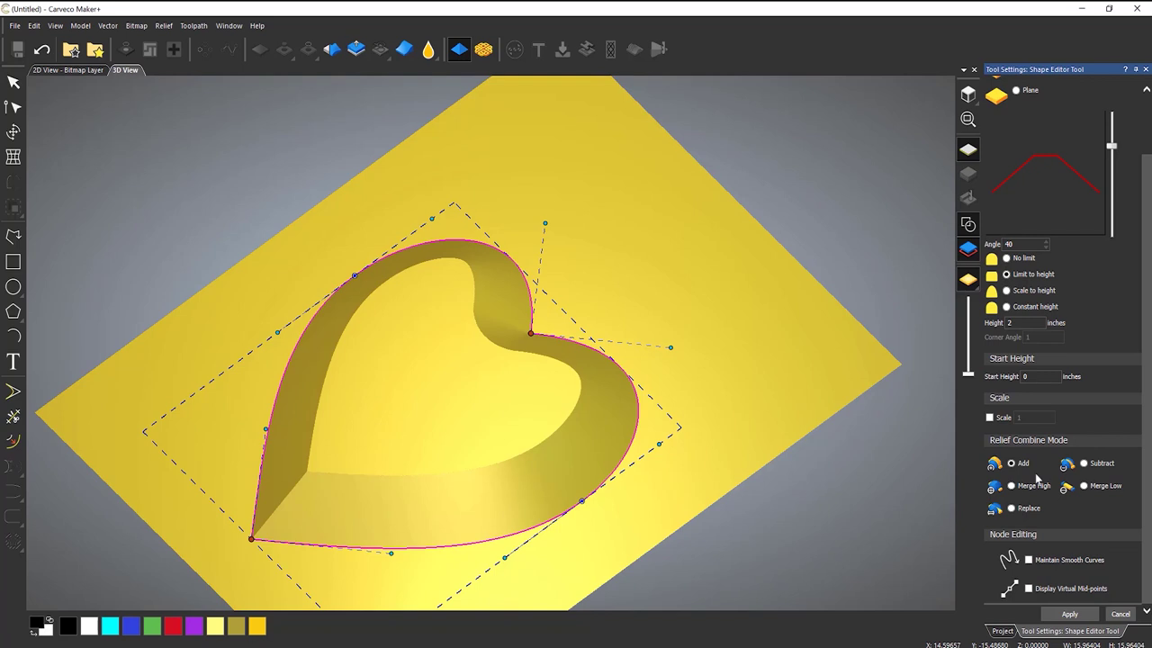
left_click(1081, 618)
left_click(1145, 70)
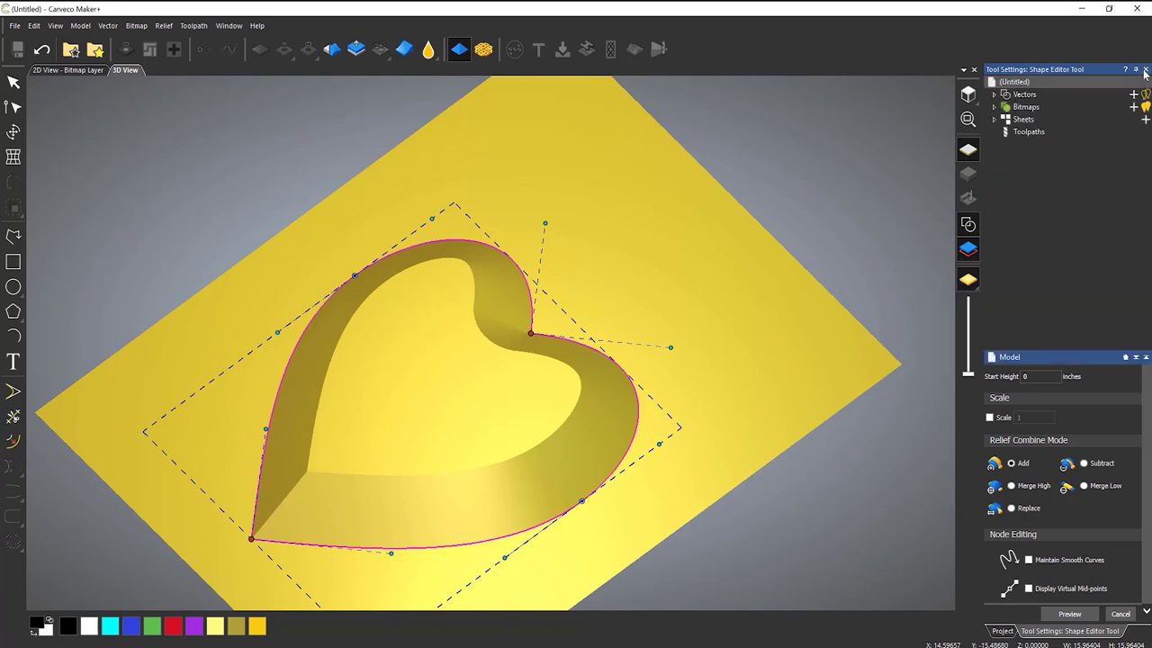
Draw a circle about 4.8 inches across at the centre of the heart's flat top
left_click(695, 307)
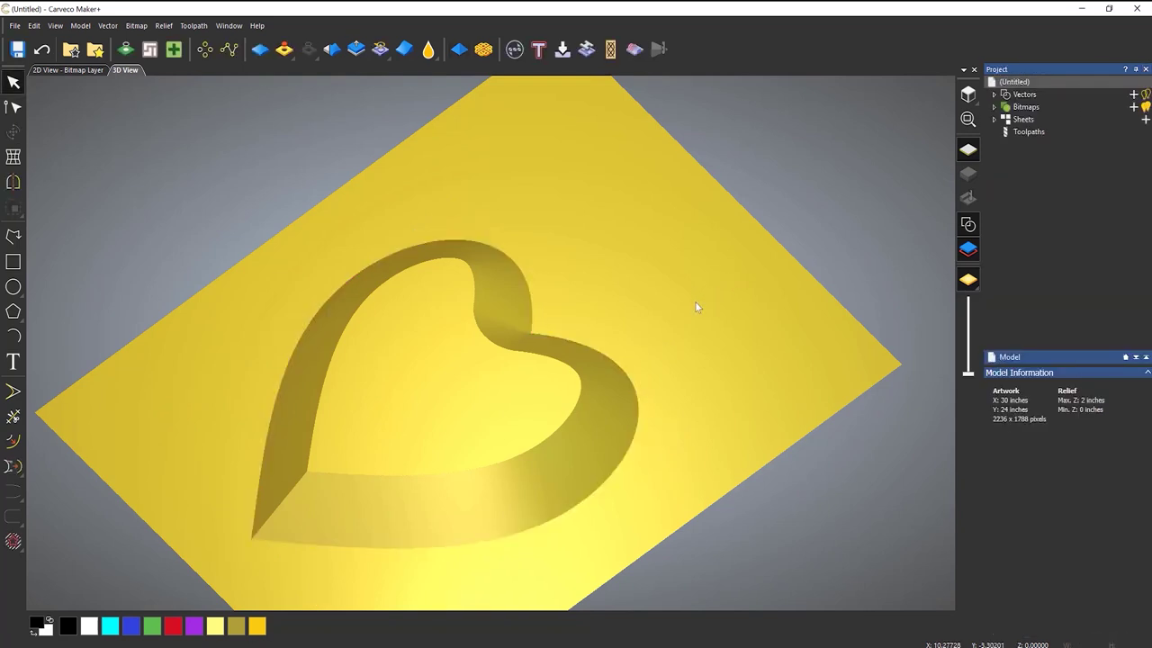
left_click_drag(598, 412, 570, 445)
left_click(14, 287)
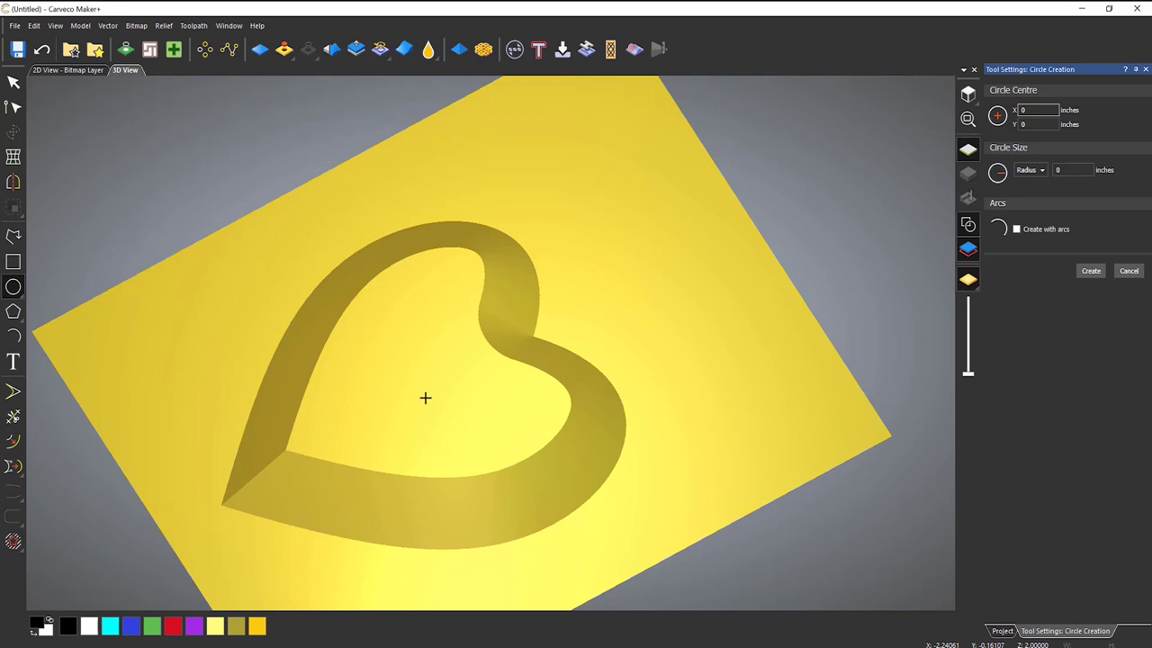
left_click_drag(419, 388, 450, 426)
key("Return")
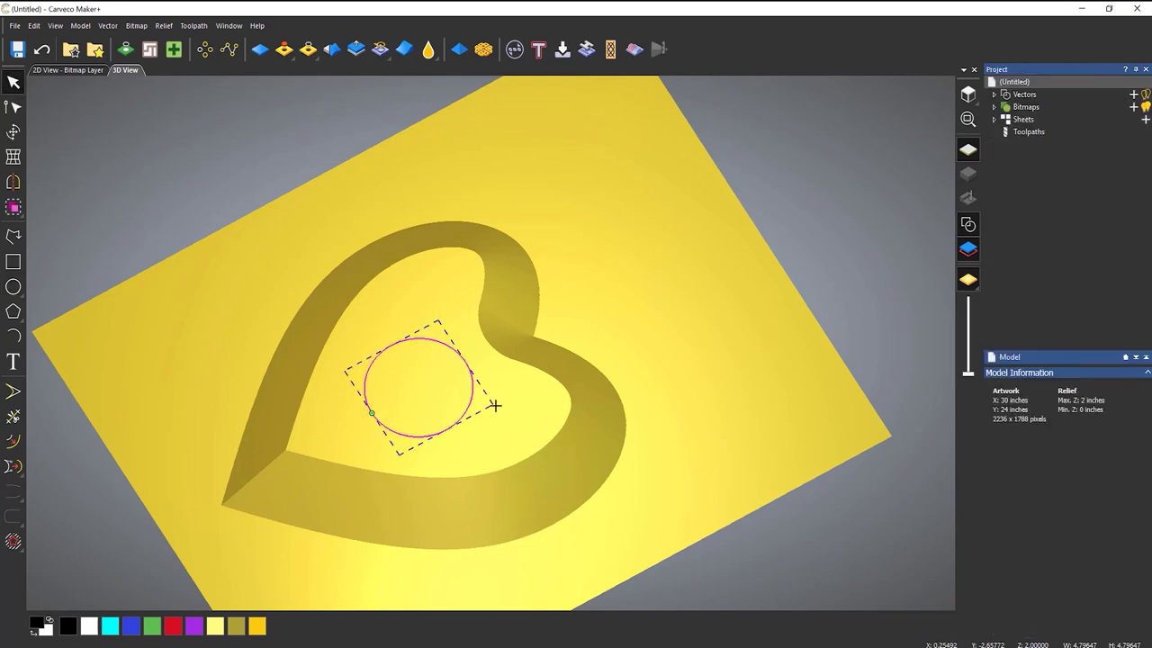
left_click(458, 54)
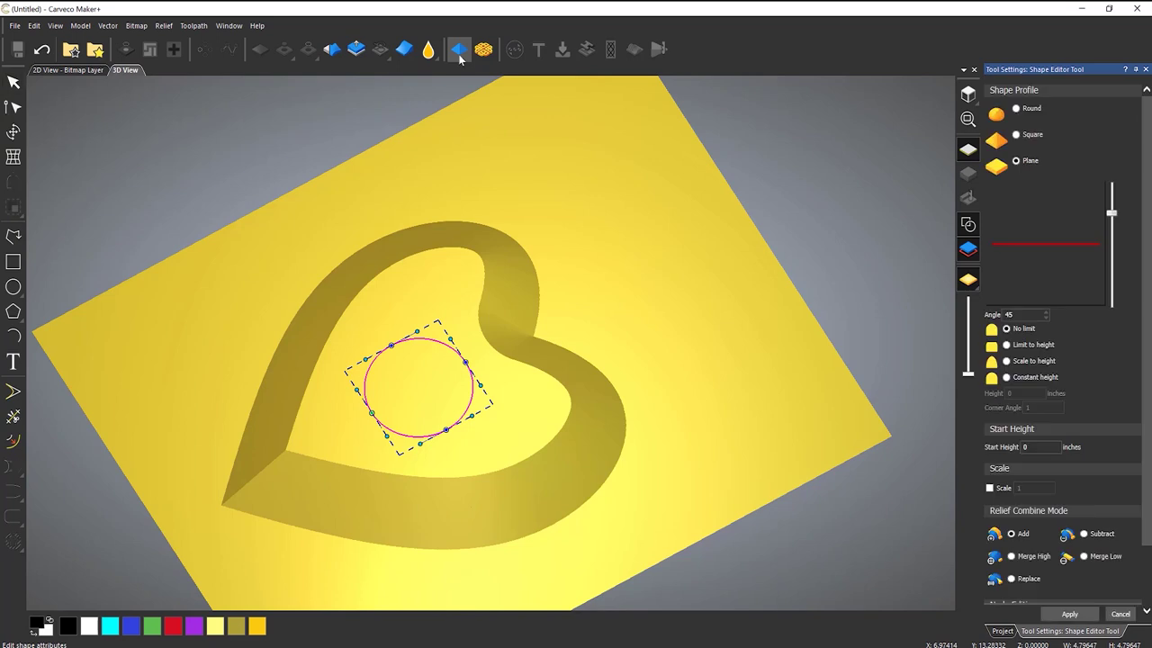
Give the circle a Round profile with vectors hidden, settling on a -36 angle shallow dish
left_click(1016, 109)
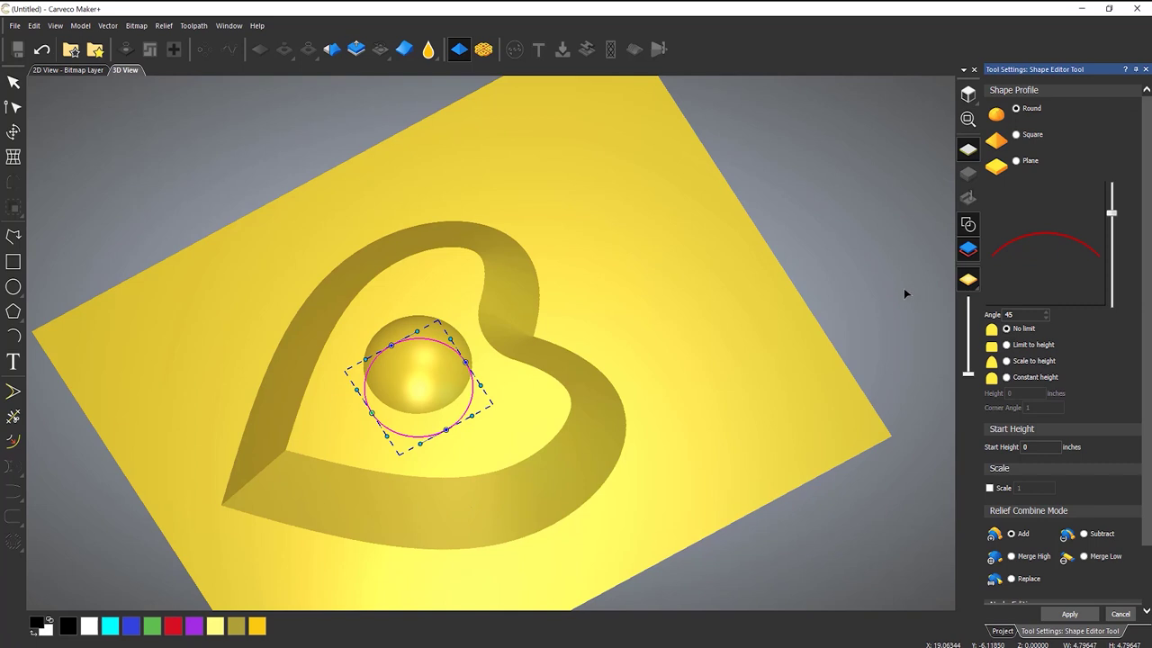
left_click(968, 224)
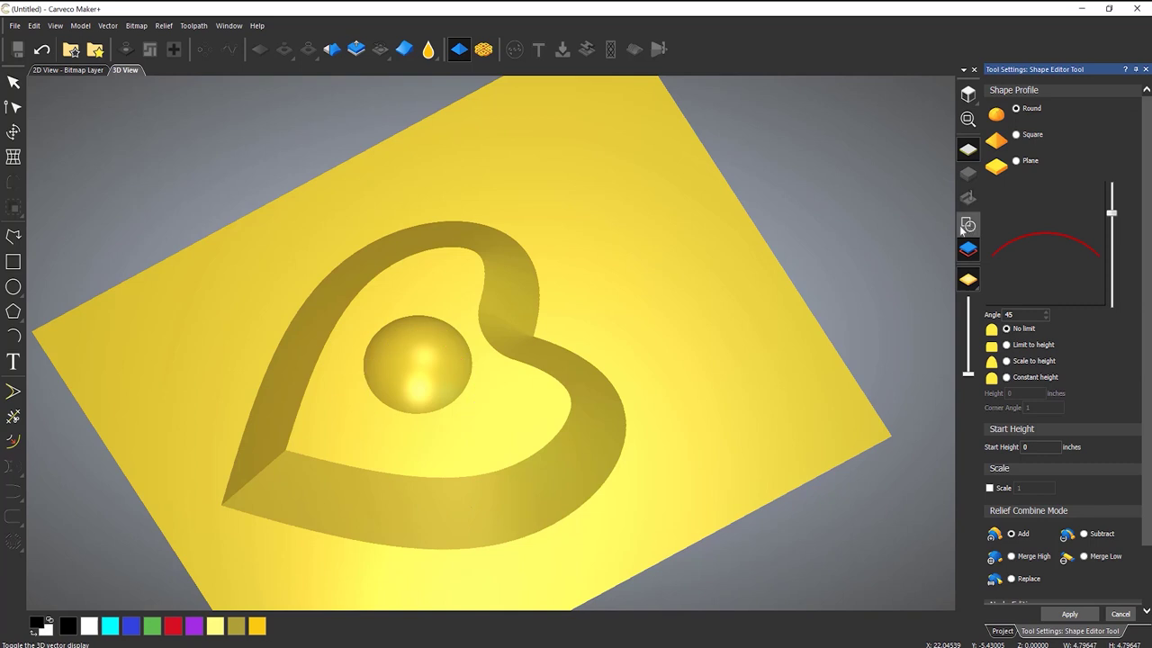
mouse_move(1112, 206)
left_mouse_down()
mouse_move(1112, 193)
mouse_move(1112, 249)
mouse_move(1112, 189)
left_mouse_up()
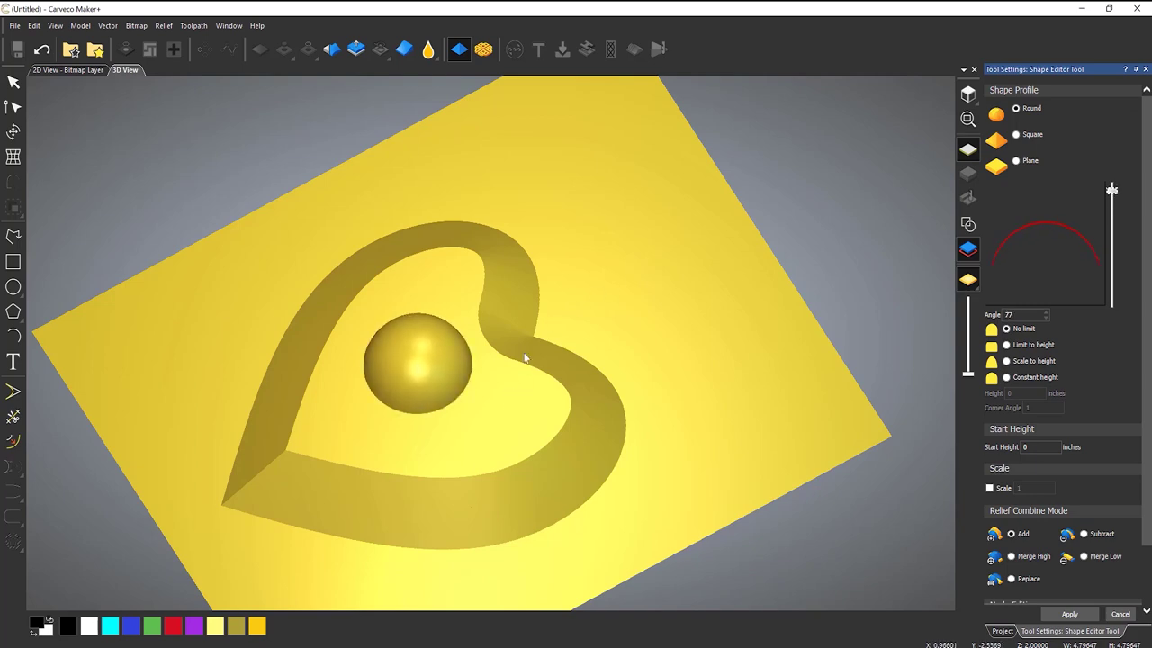
left_click_drag(527, 355, 524, 265)
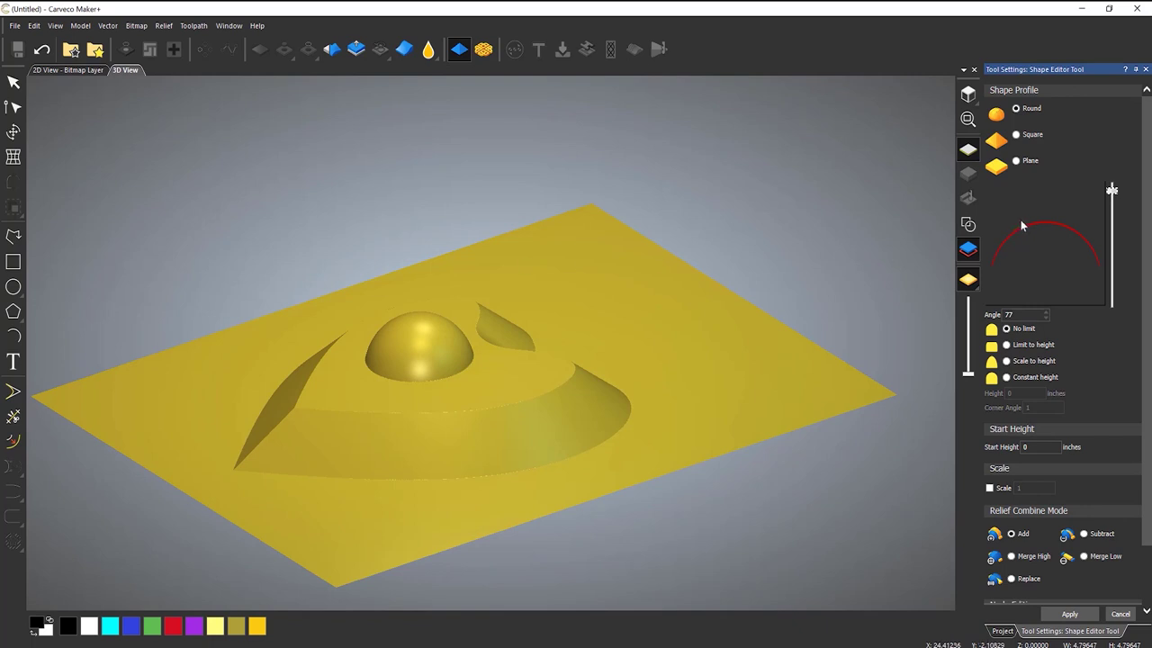
left_click_drag(1112, 190, 1112, 269)
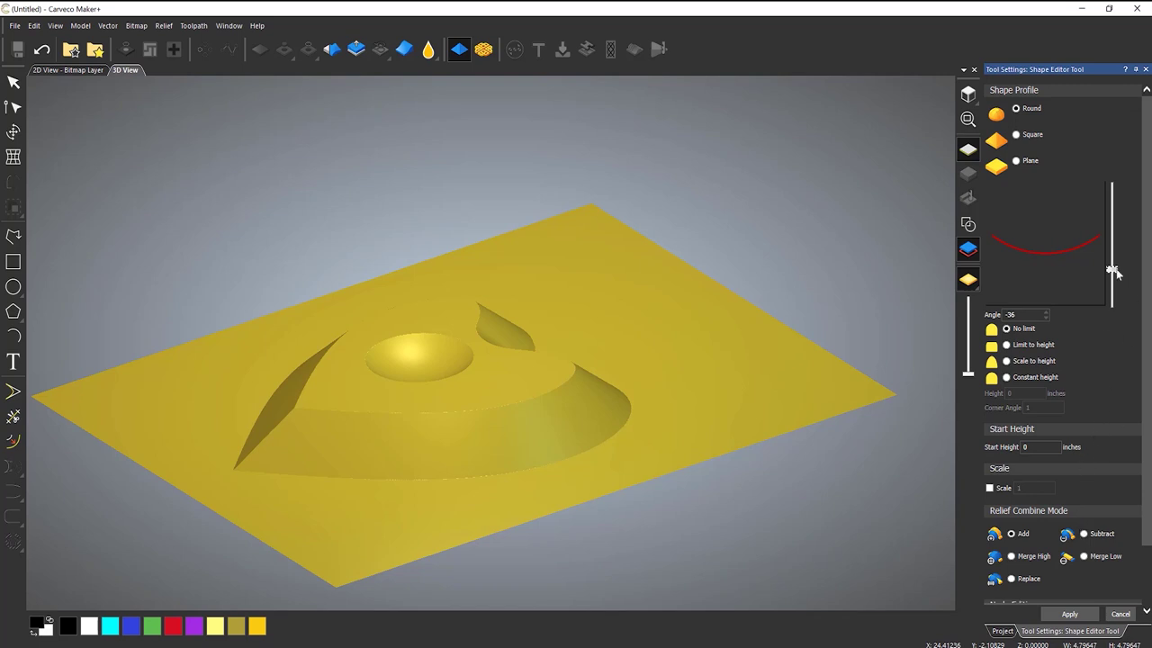
Apply the circle as an added Round dome at angle 52 and close the Shape Editor
left_click_drag(1113, 269, 1114, 209)
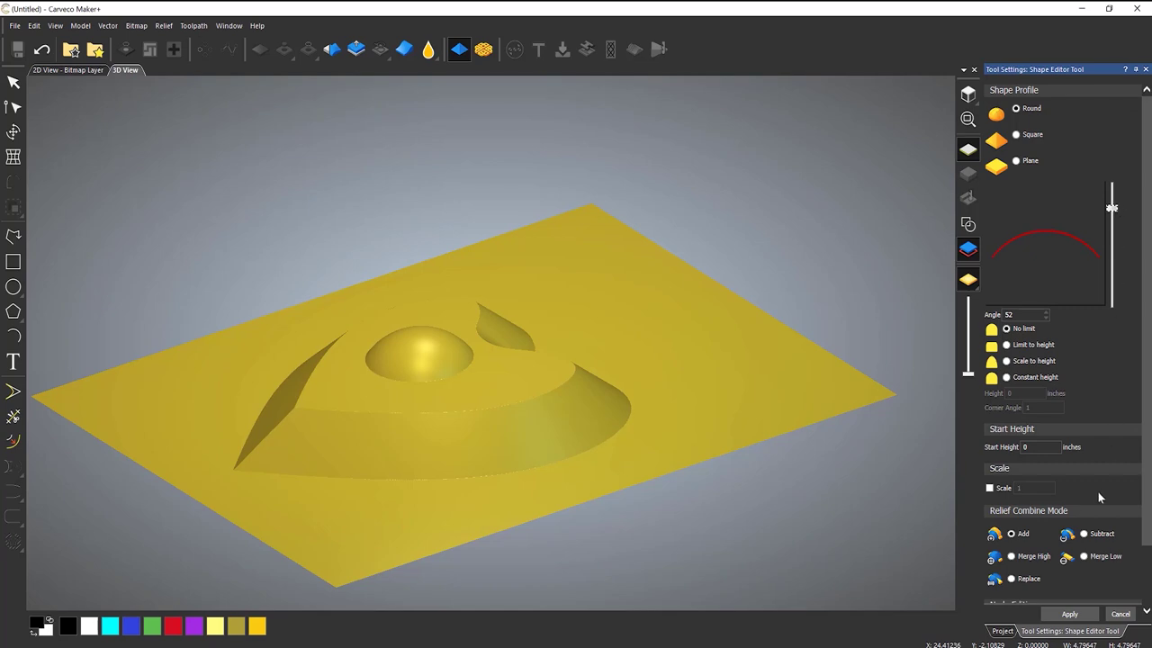
left_click(1084, 534)
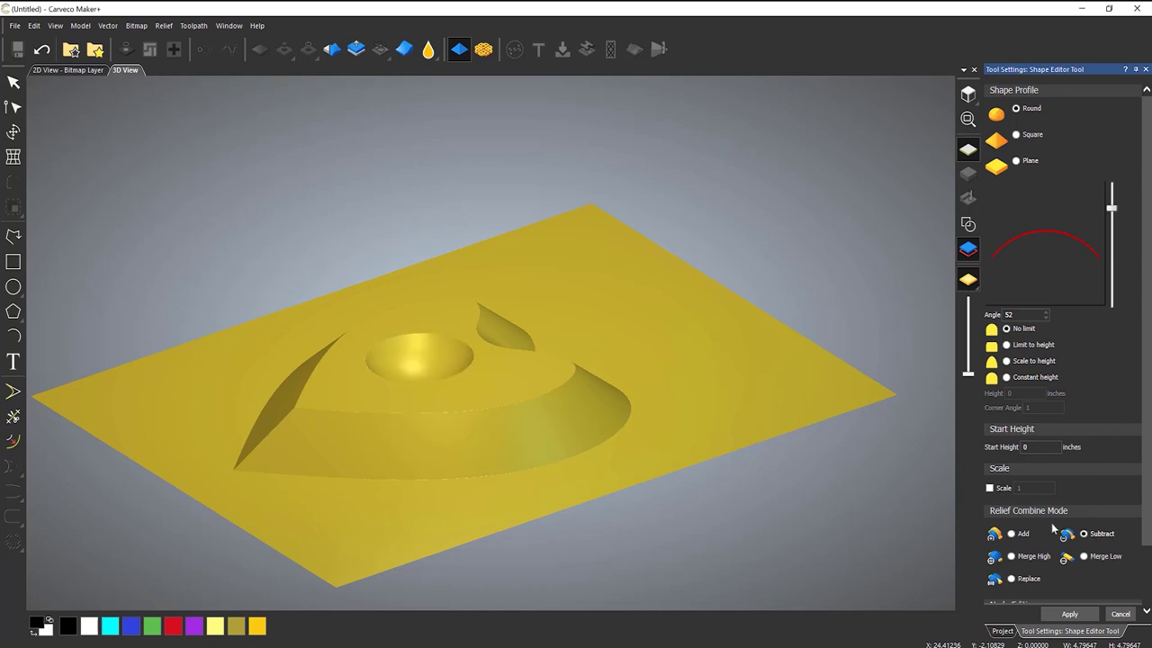
left_click_drag(513, 378, 487, 425)
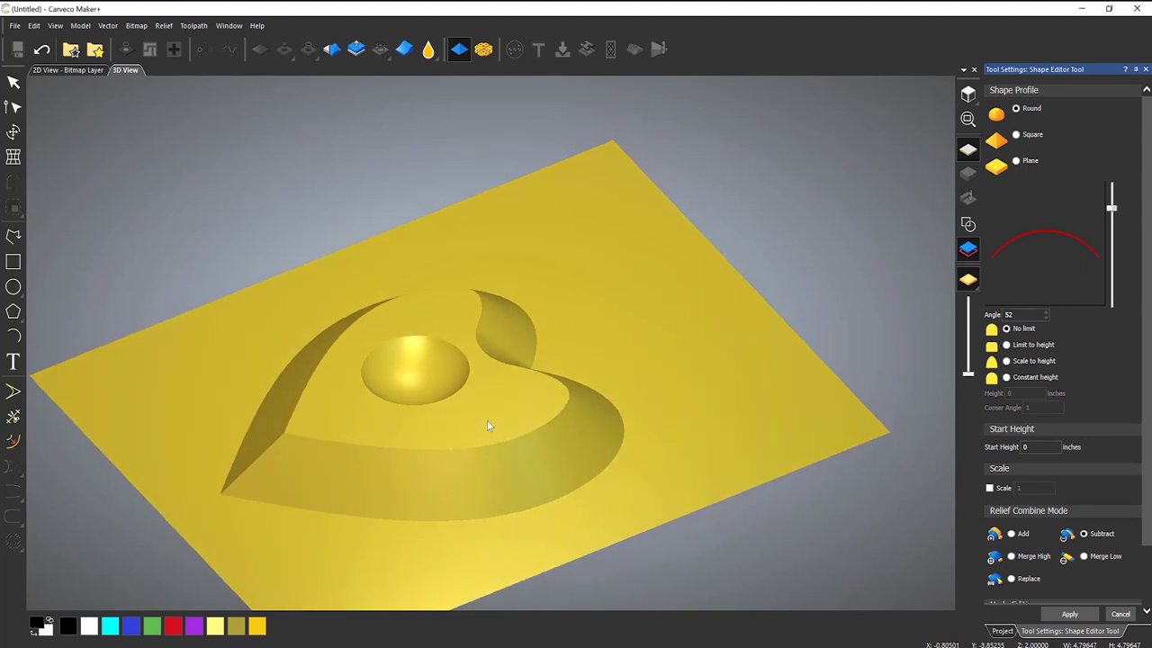
left_click(1012, 534)
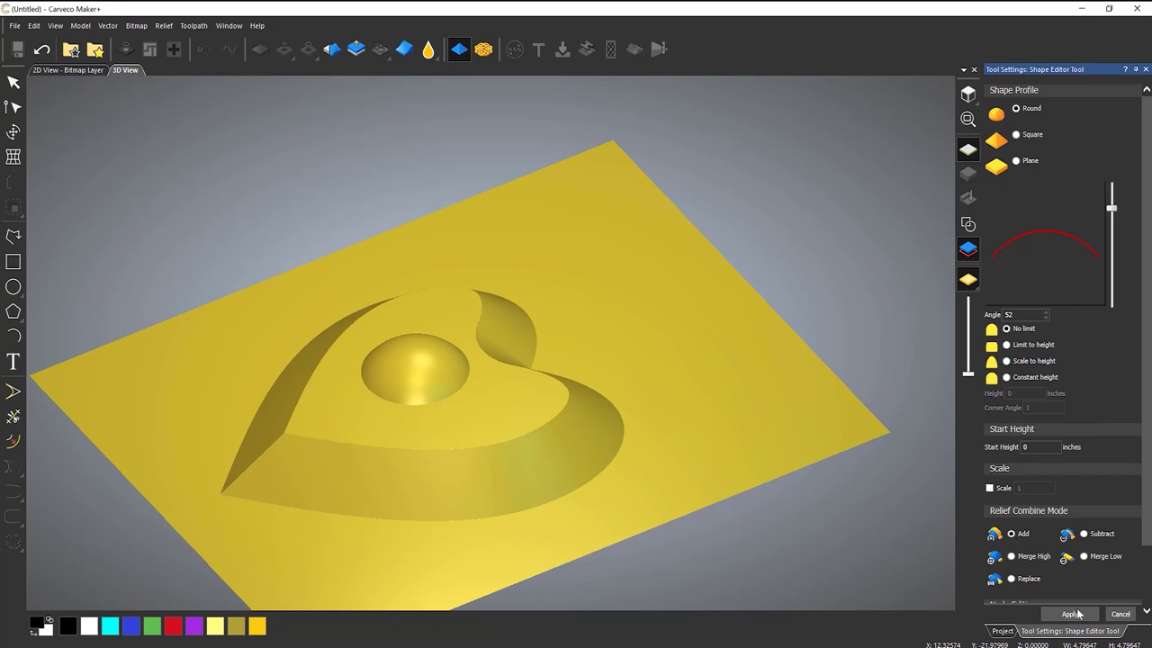
left_click(1079, 619)
left_click(1146, 70)
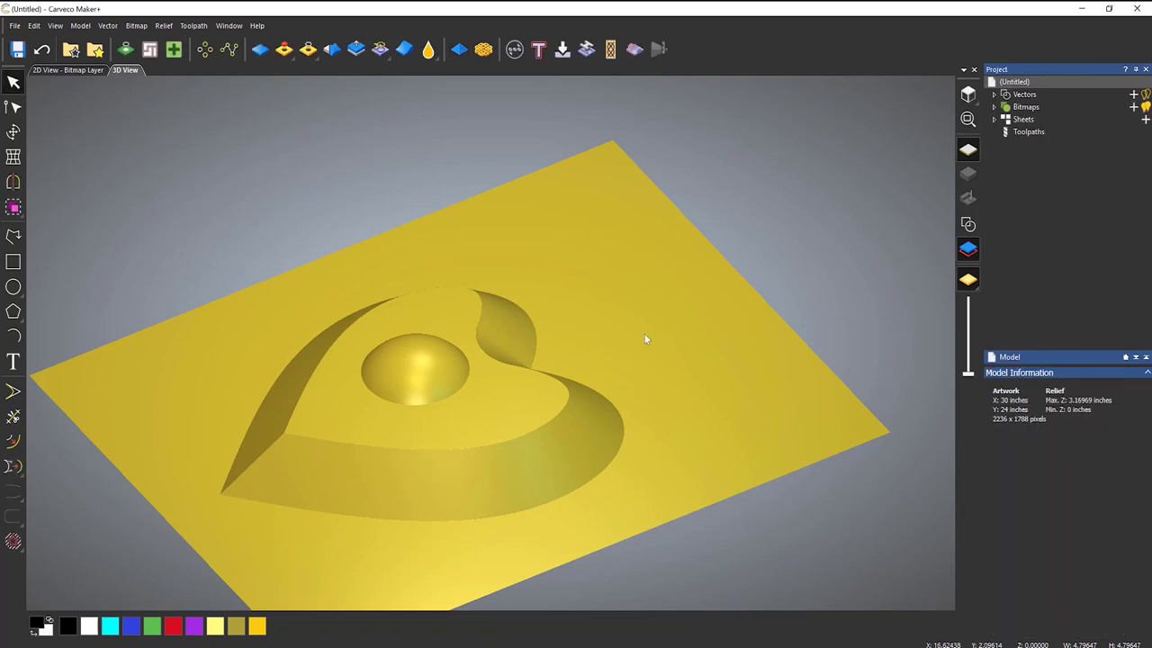
Draw a long thin rectangle diagonally across the heart
left_click_drag(476, 373, 468, 437)
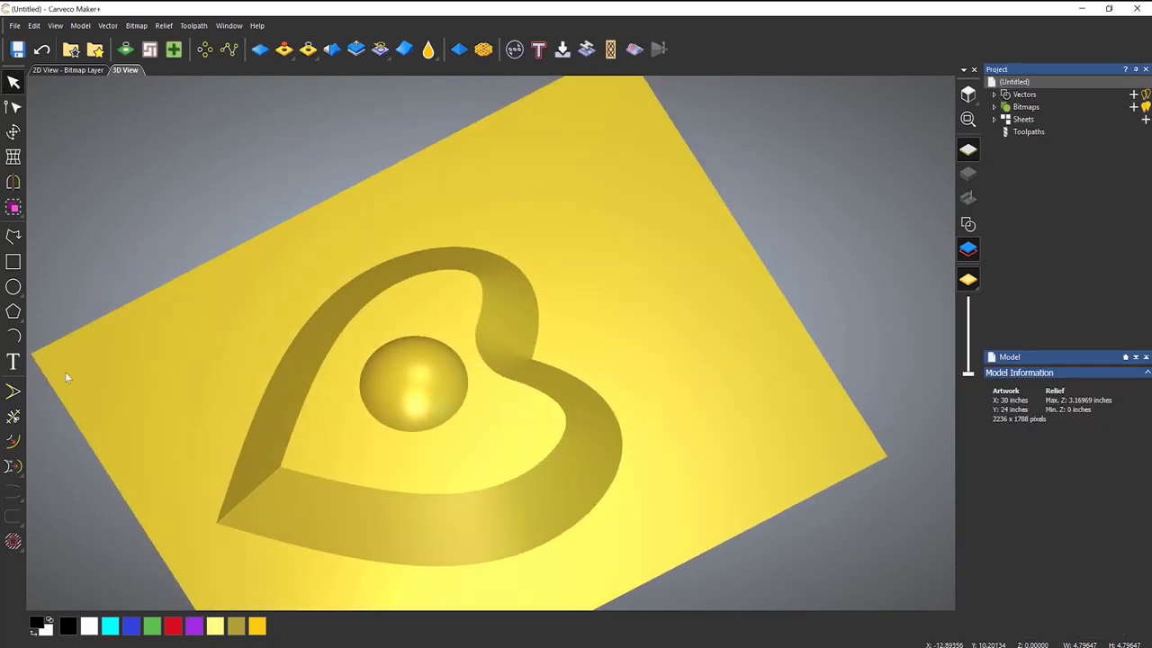
left_click(12, 261)
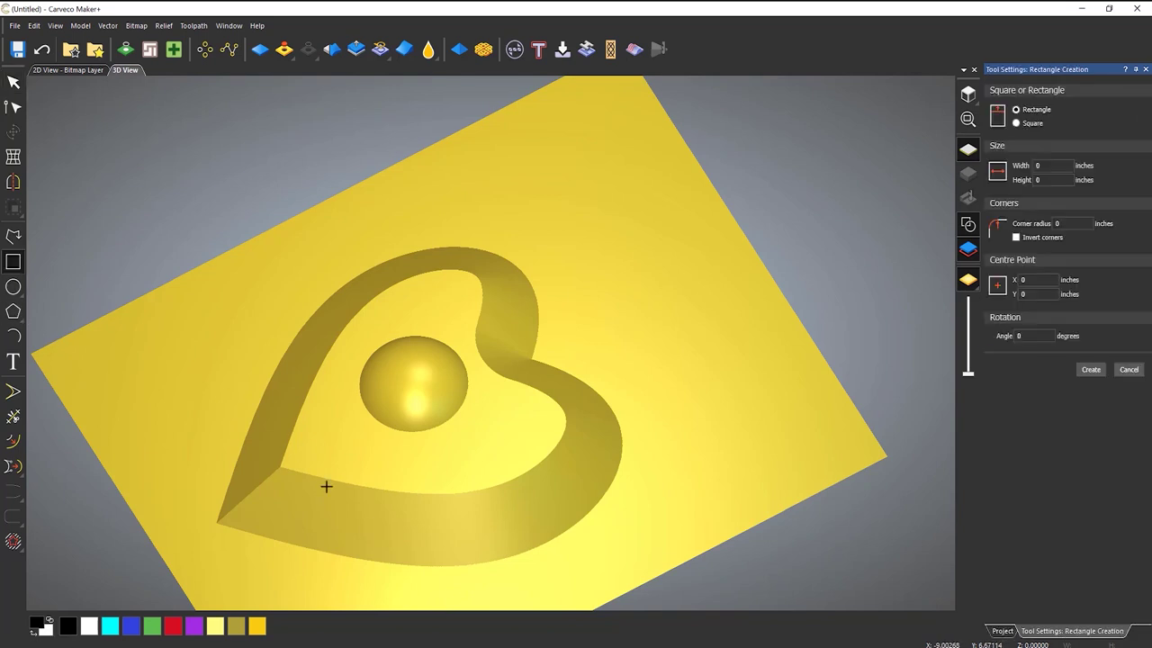
left_click_drag(358, 581, 711, 322)
Create the rectangle and preview it as a 45° Square-profile ridge with vectors hidden
key("Return")
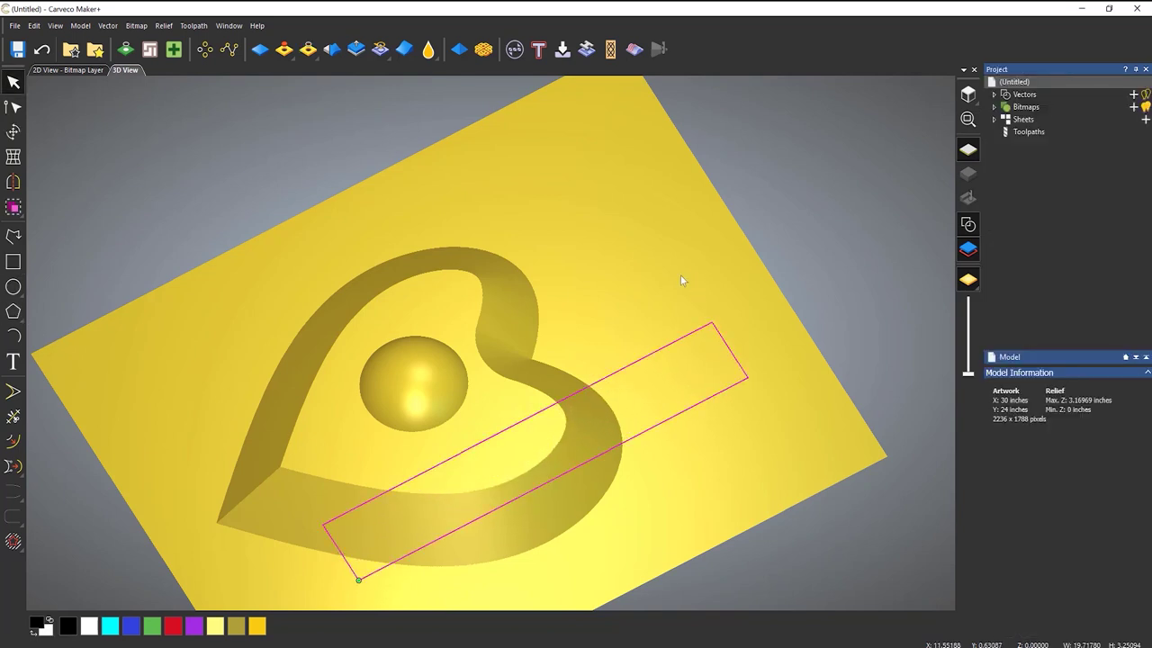
left_click(459, 49)
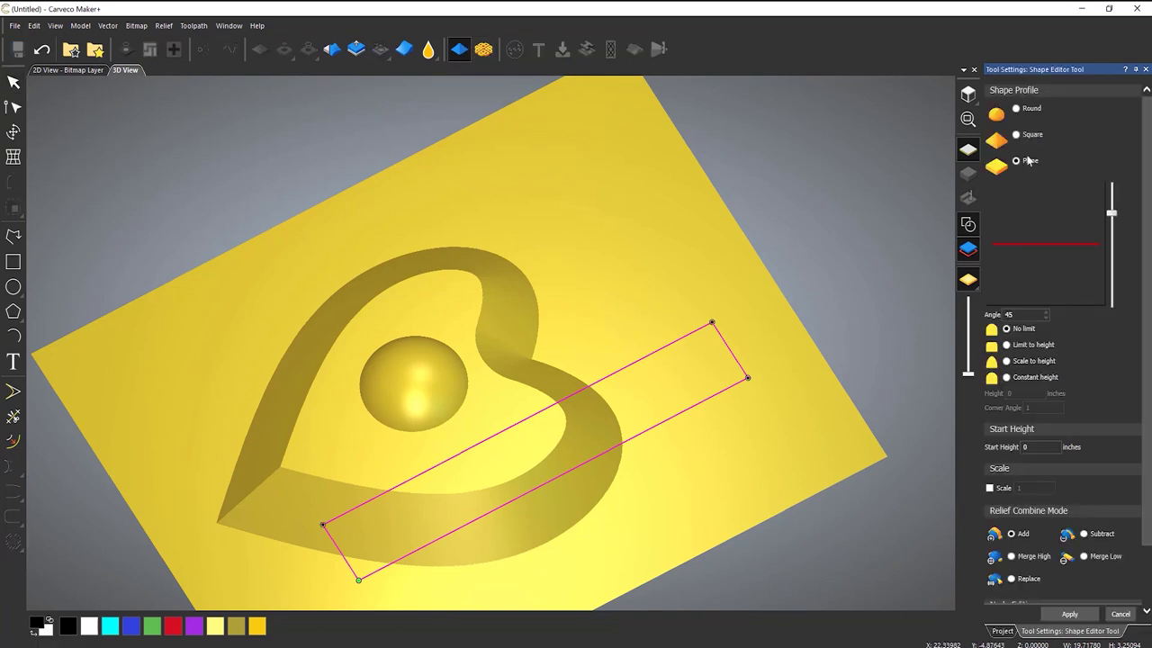
left_click(1017, 134)
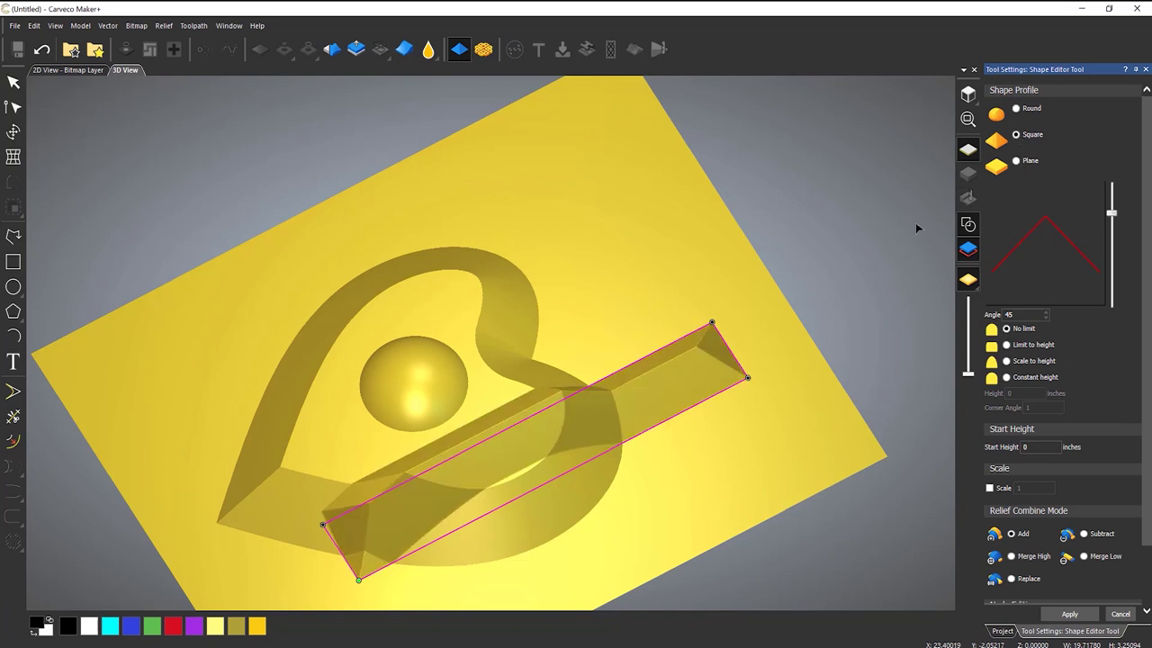
left_click(967, 226)
mouse_move(553, 417)
left_mouse_down()
mouse_move(569, 334)
mouse_move(604, 252)
mouse_move(642, 213)
mouse_move(570, 426)
left_mouse_up()
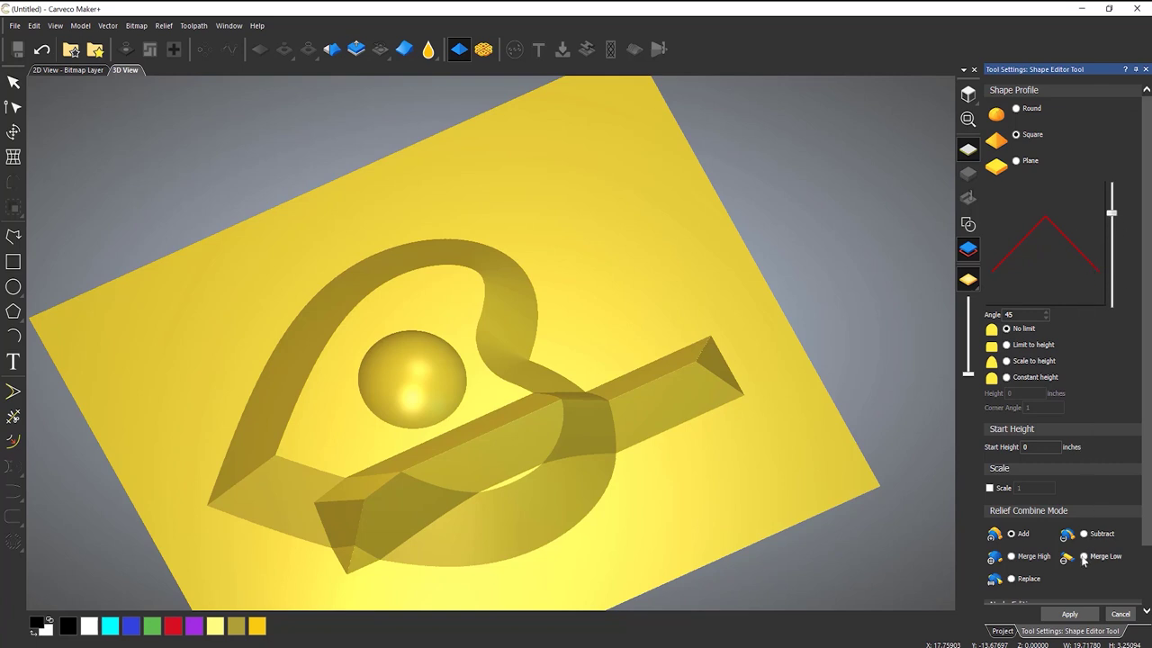
Keep the higher surface where the bar meets the heart and set its Start Height to 2 inches
left_click(1011, 557)
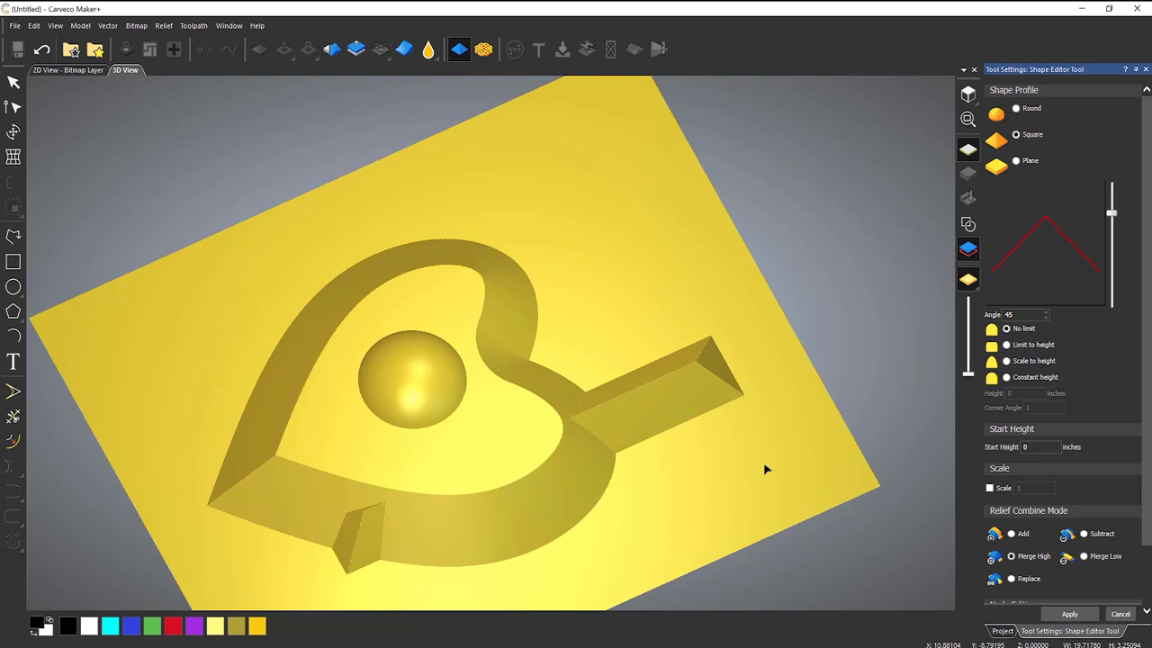
left_click_drag(476, 442, 522, 427)
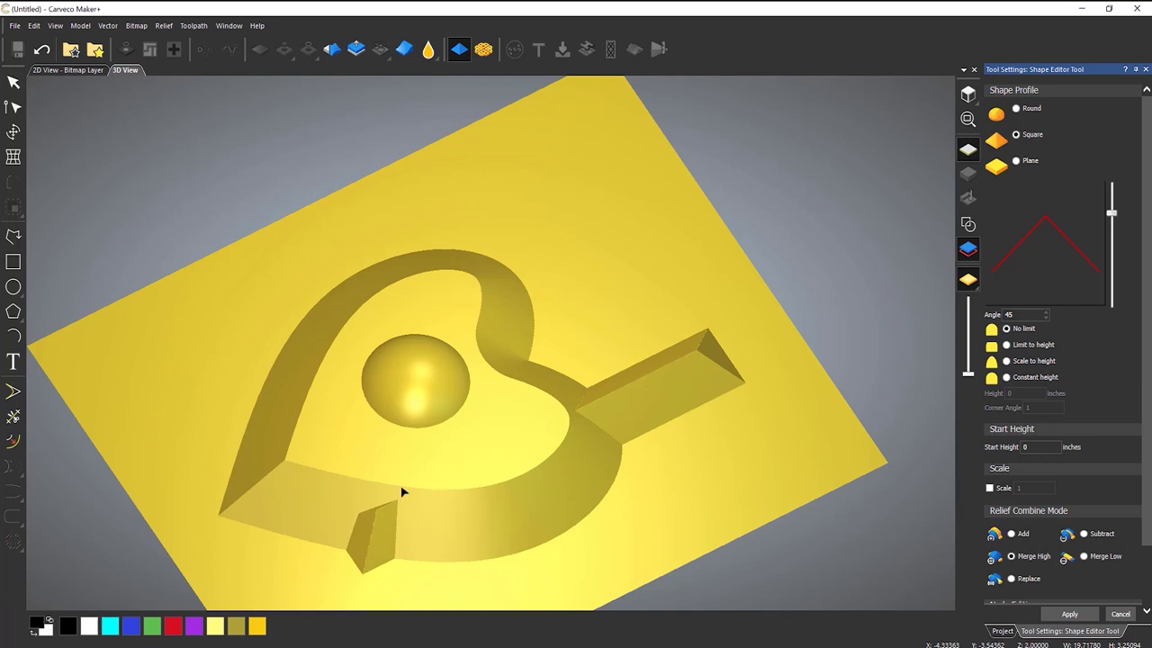
double_click(1026, 447)
type("0.5")
key("Return")
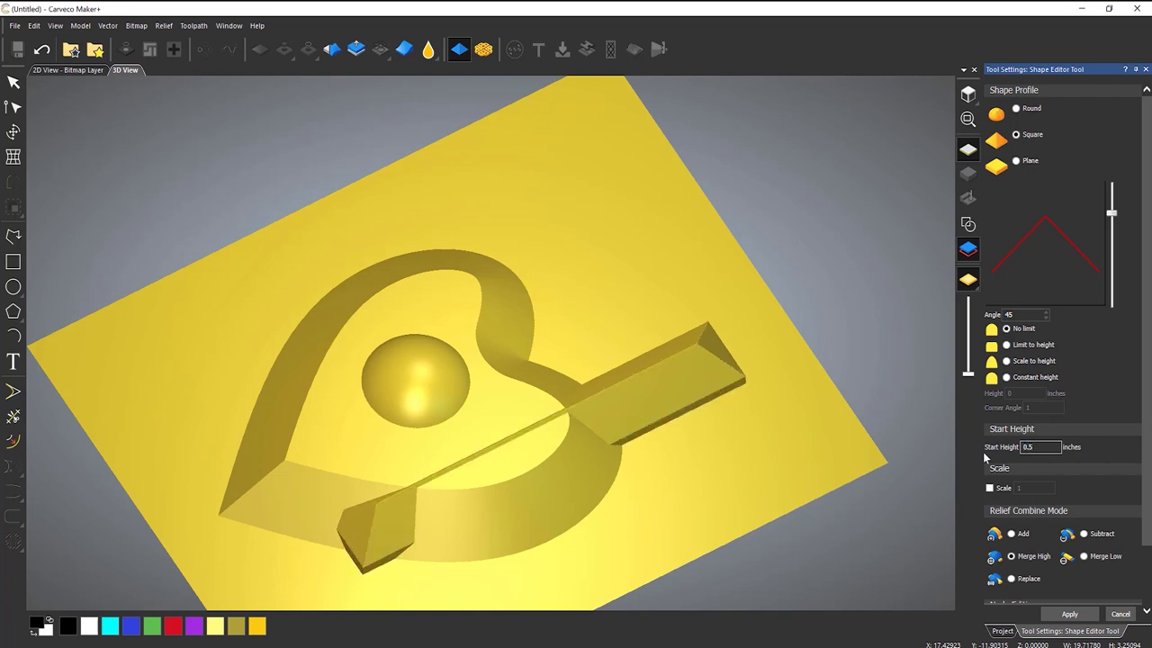
key("BackSpace")
key("BackSpace")
key("BackSpace")
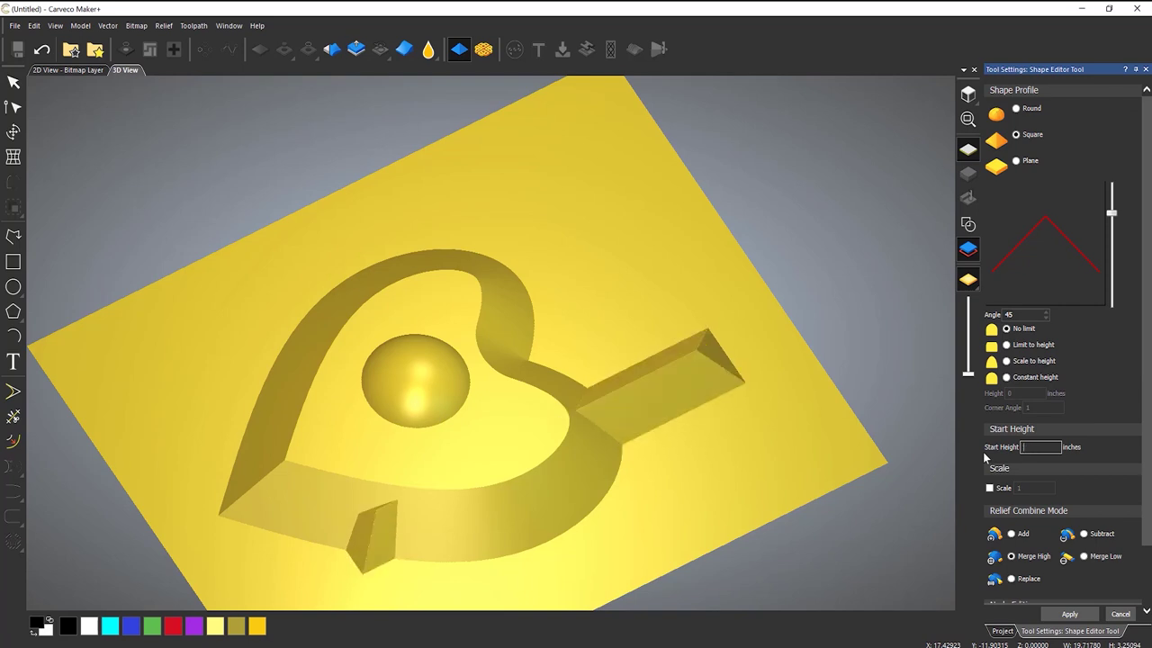
type("0.75")
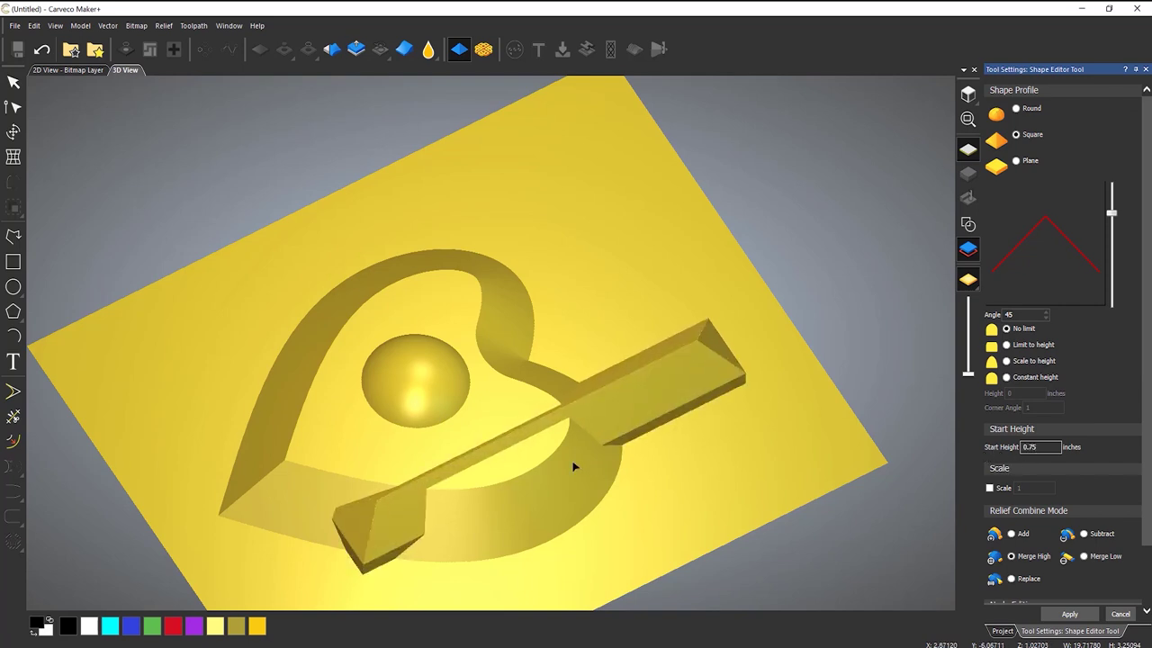
left_click_drag(573, 465, 570, 411)
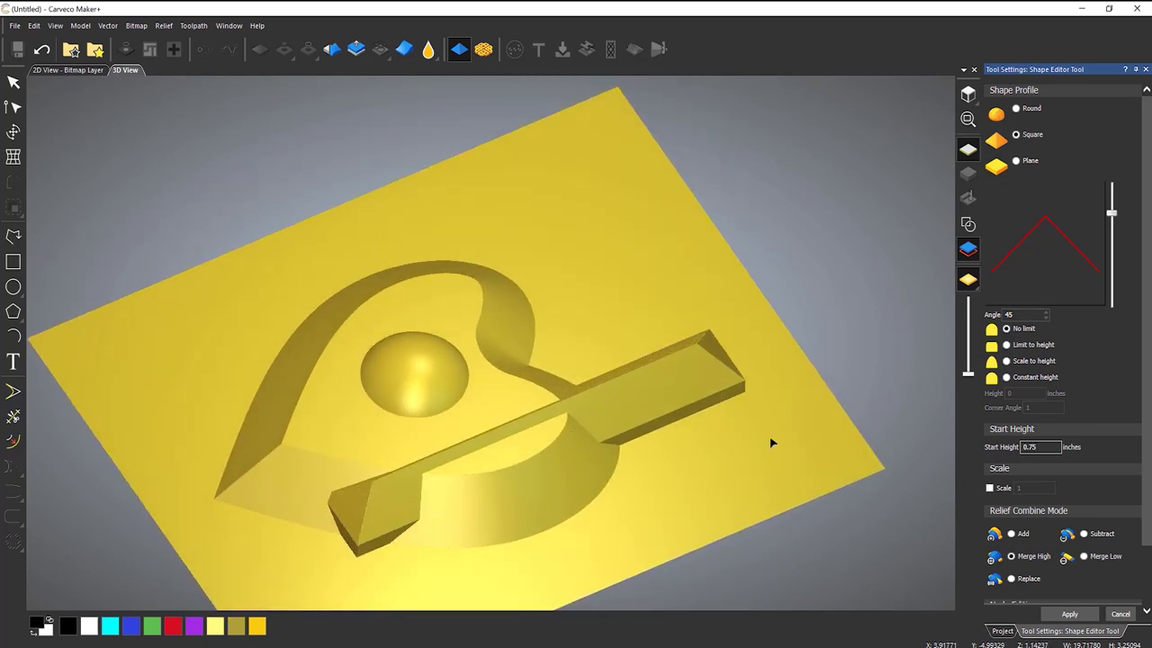
type("2")
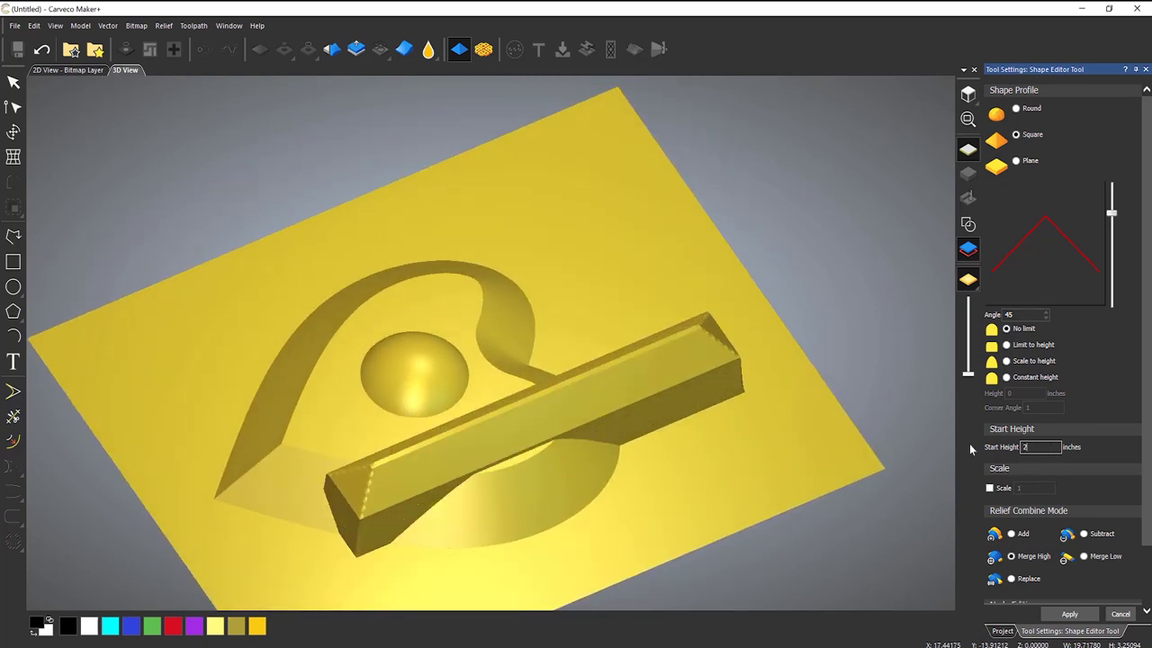
left_click_drag(568, 410, 614, 440)
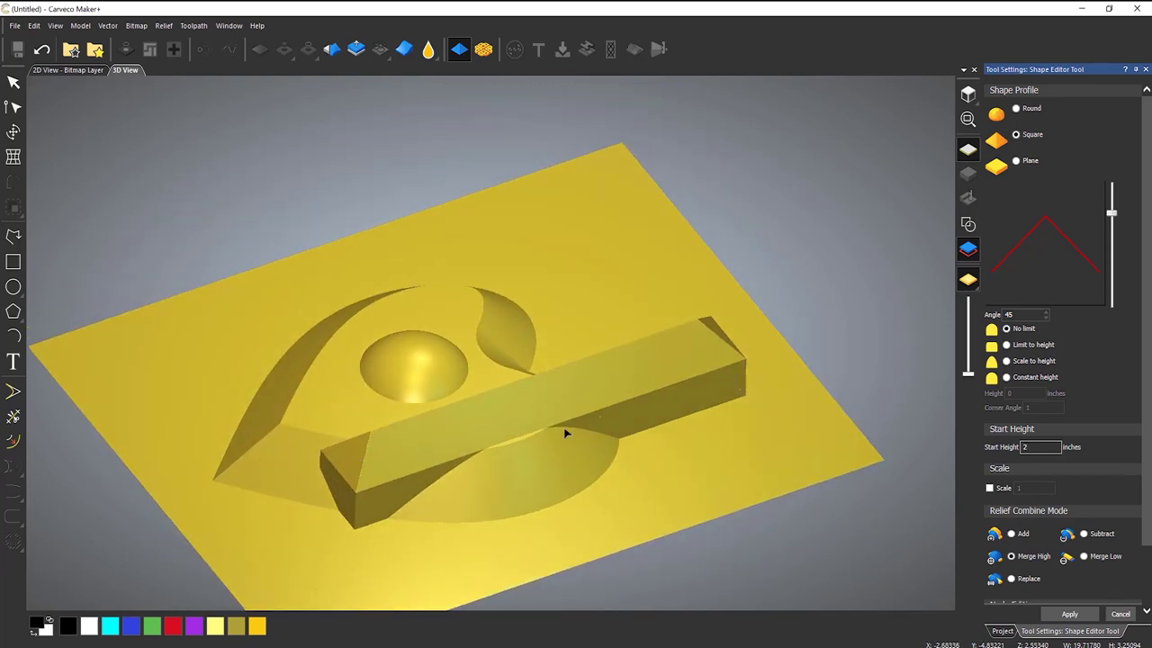
left_click_drag(522, 458, 524, 489)
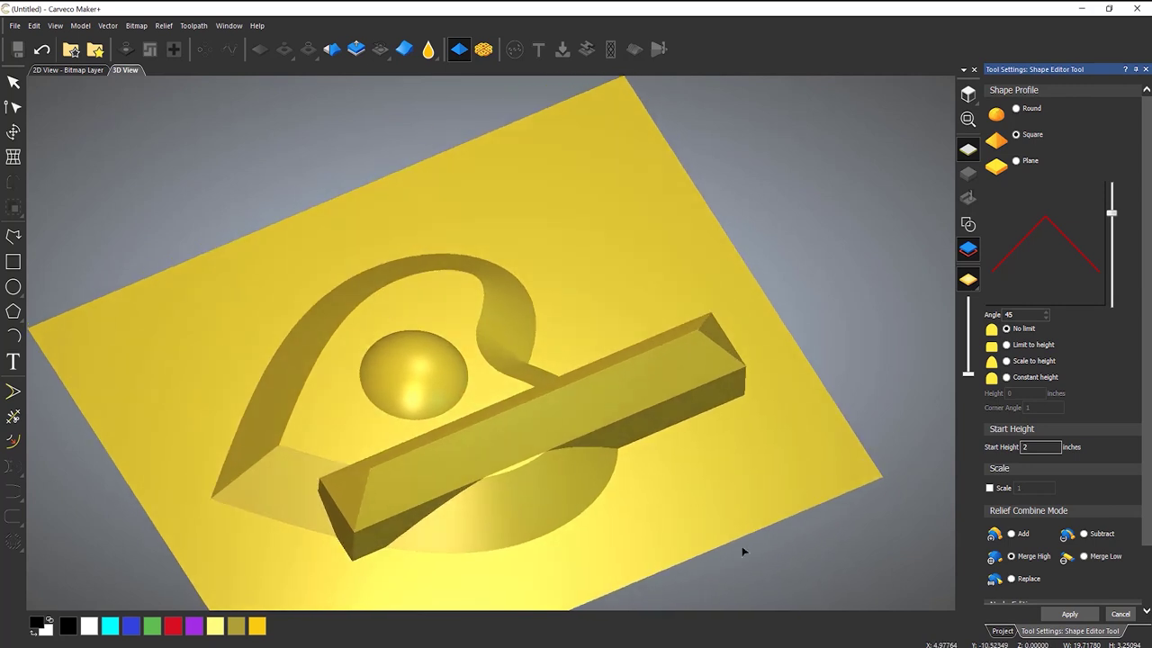
Apply the raised chamfered bar, peaking the relief at 3.62395 inches, and close shape editing
left_click(1064, 618)
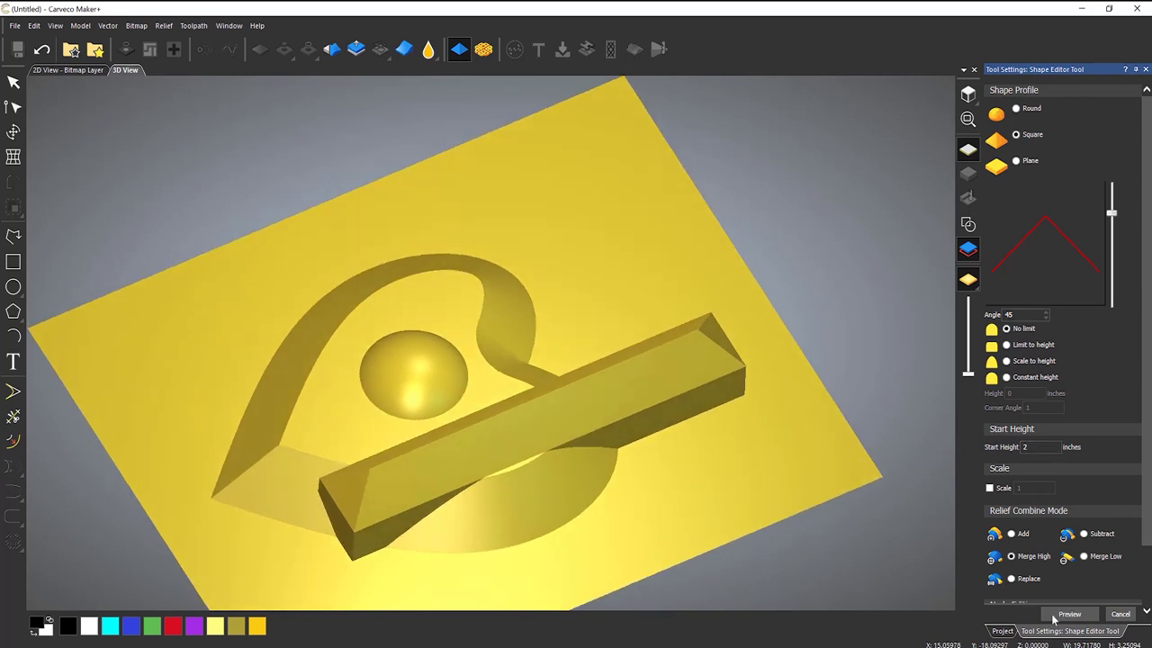
left_click(1121, 615)
mouse_move(463, 401)
left_mouse_down()
mouse_move(463, 456)
mouse_move(469, 419)
left_mouse_up()
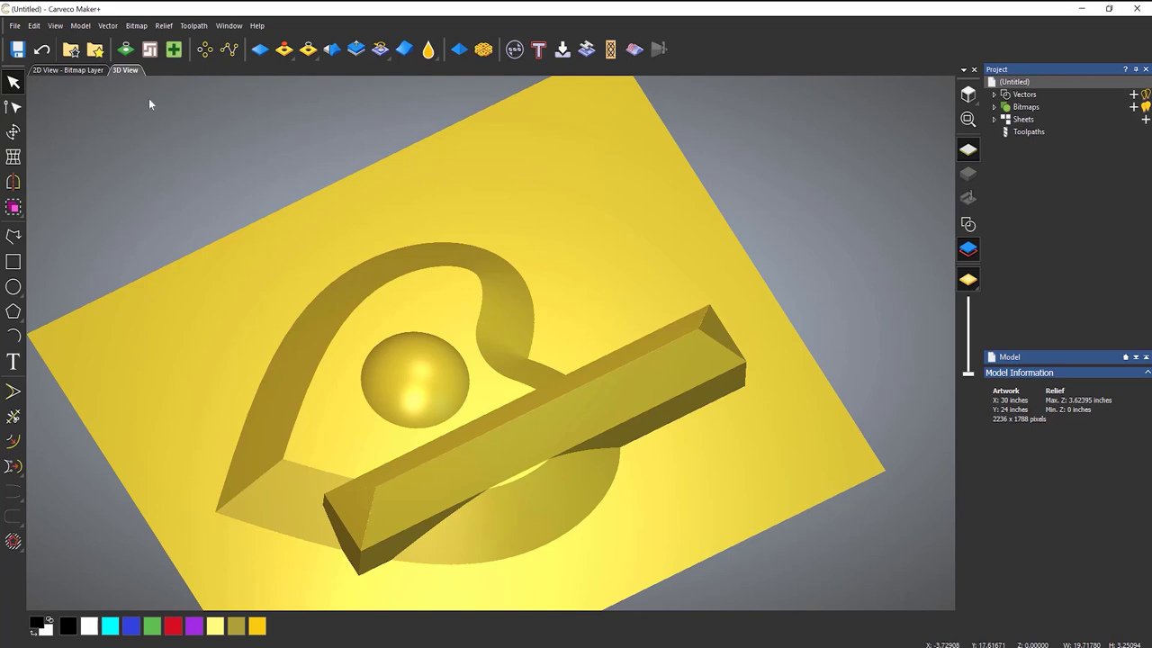
Undo the bar edits until only the heart and central dome remain, with a 2-inch maximum
left_click(42, 50)
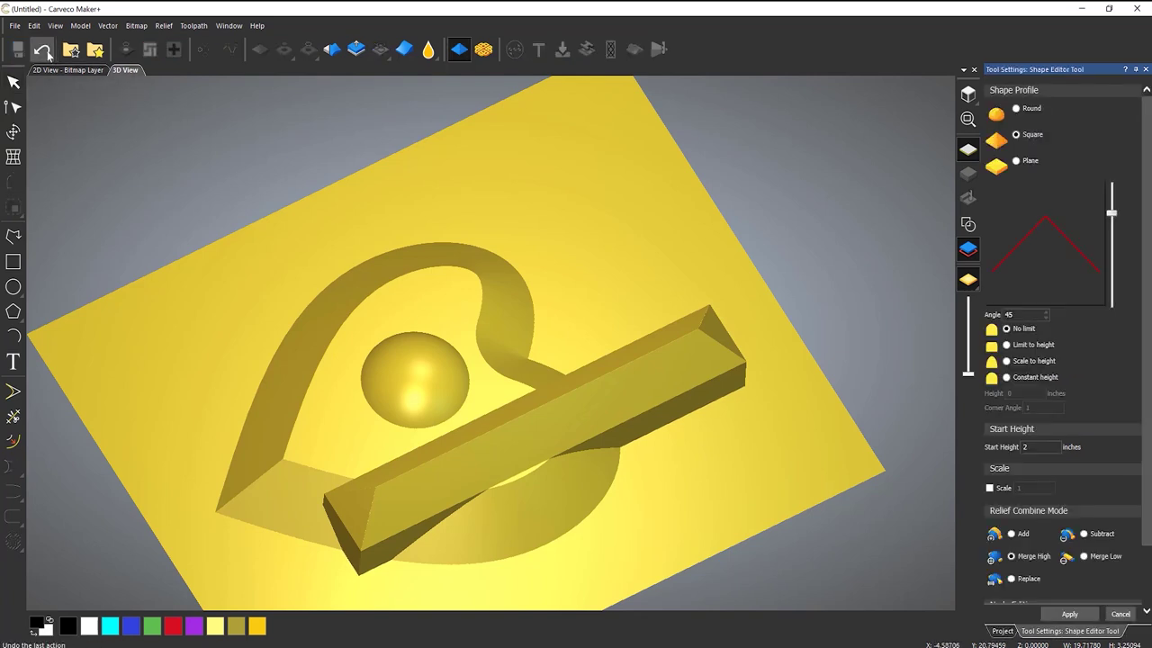
left_click(42, 52)
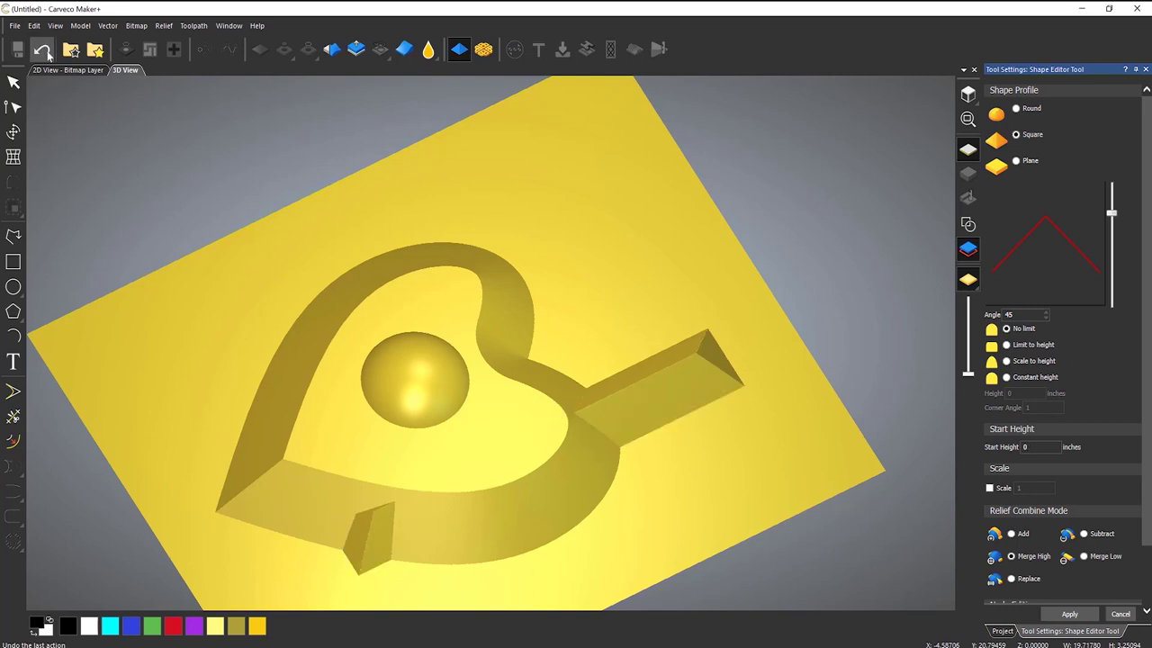
left_click(48, 54)
left_click(48, 54)
left_click(48, 54)
left_click(48, 54)
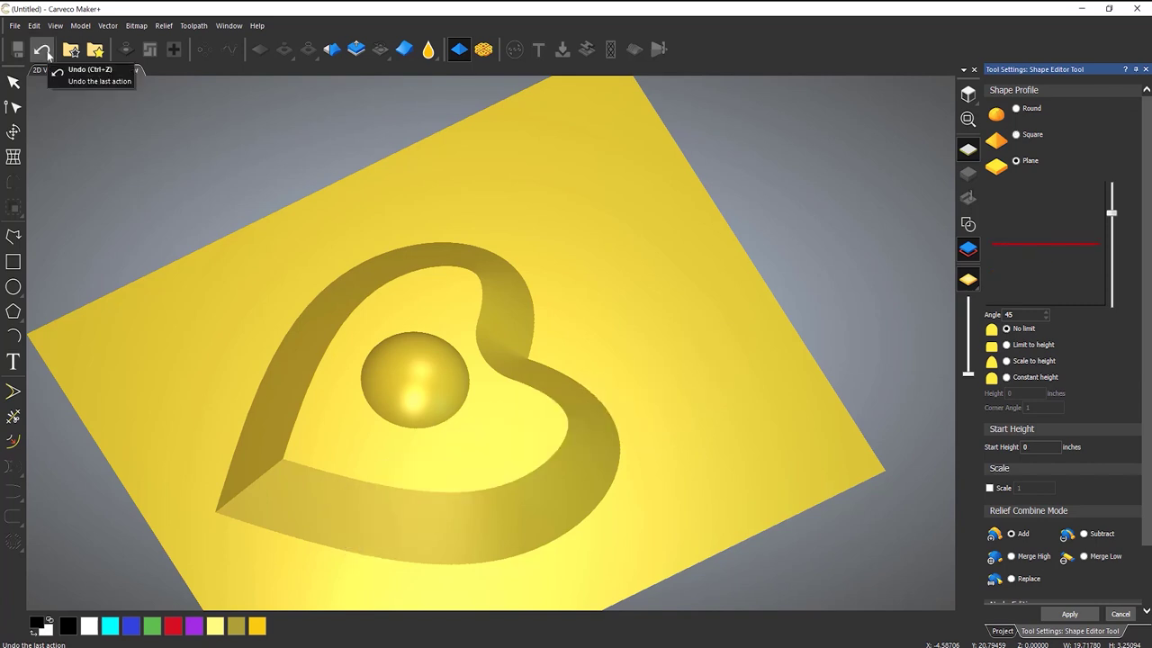
left_click(47, 54)
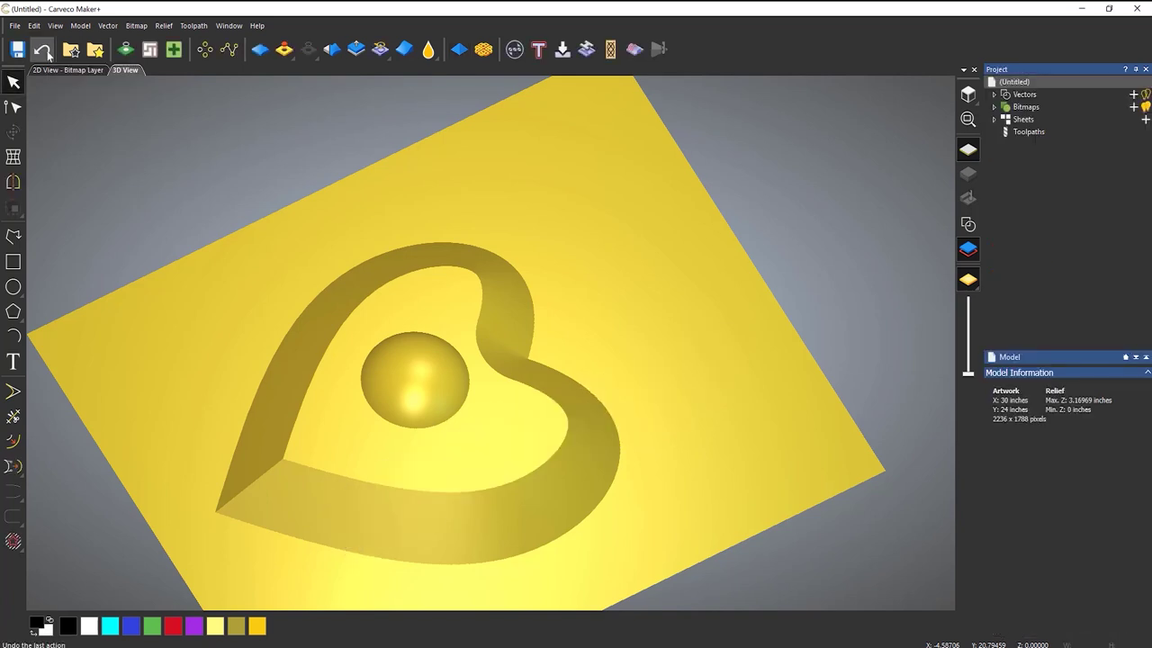
left_click(48, 54)
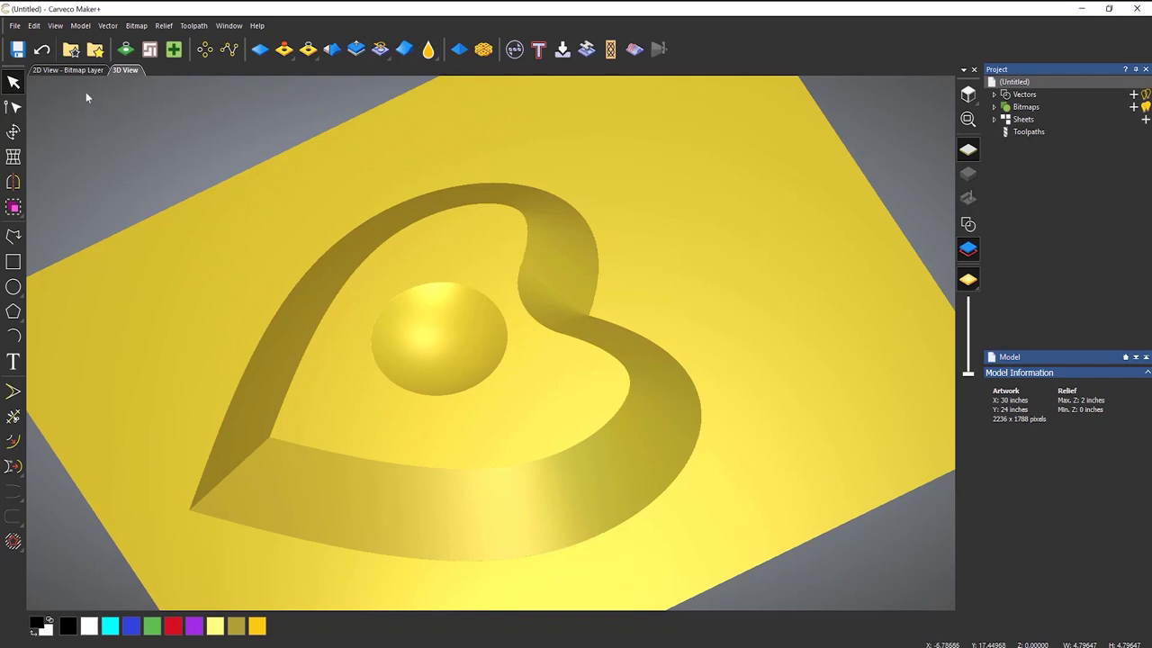
In 2D View, select and delete the circle vector
left_click(73, 72)
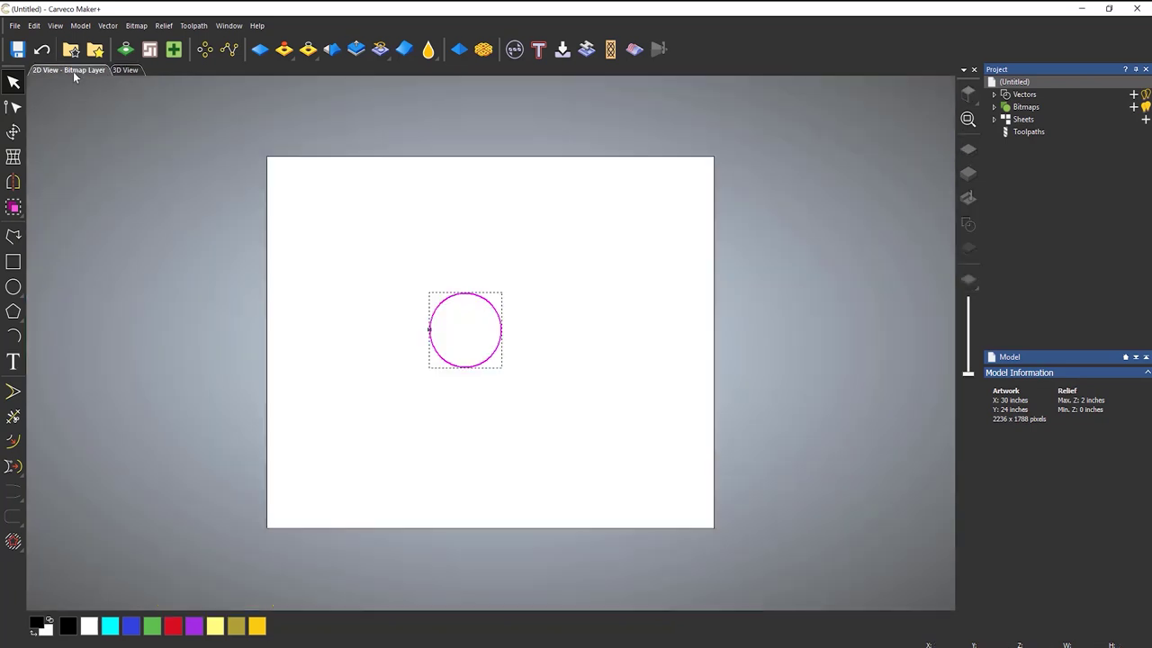
left_click(576, 339)
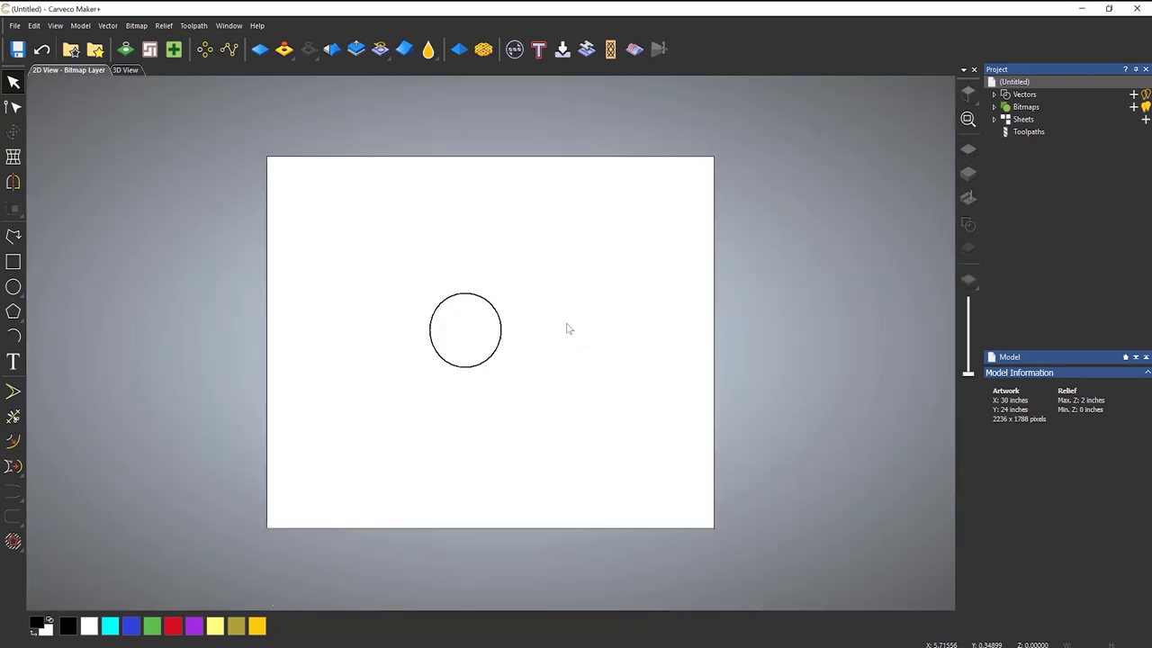
left_click(496, 312)
key("Delete")
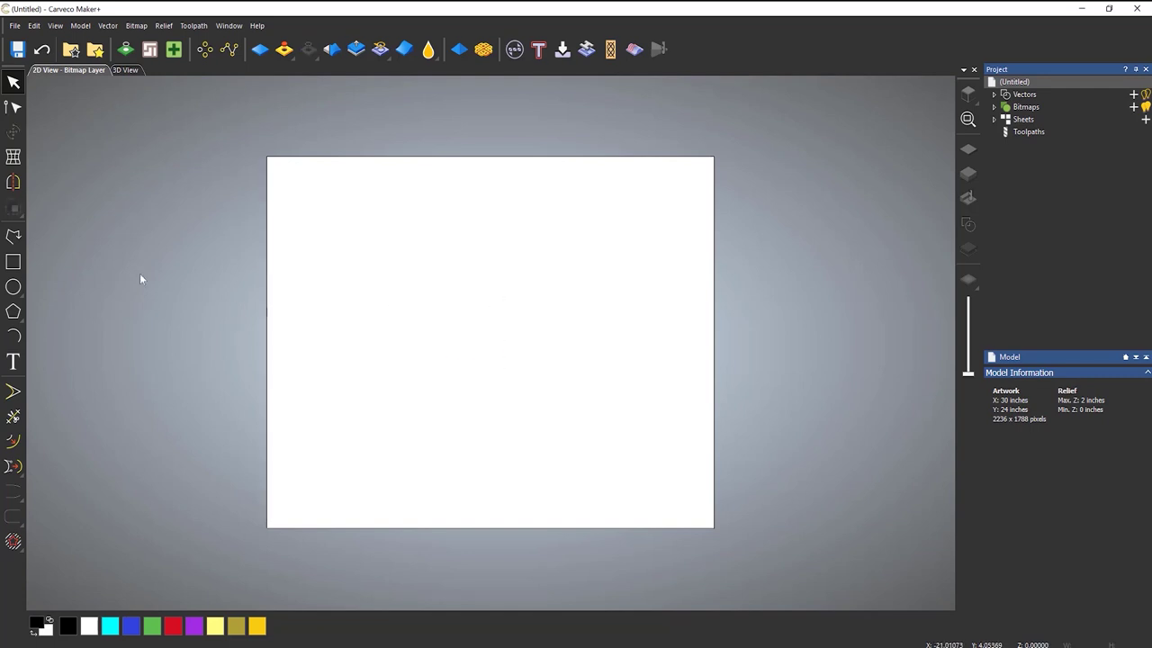
Start a polyline with straight corner points along the upper left, top and right sides
left_click(13, 237)
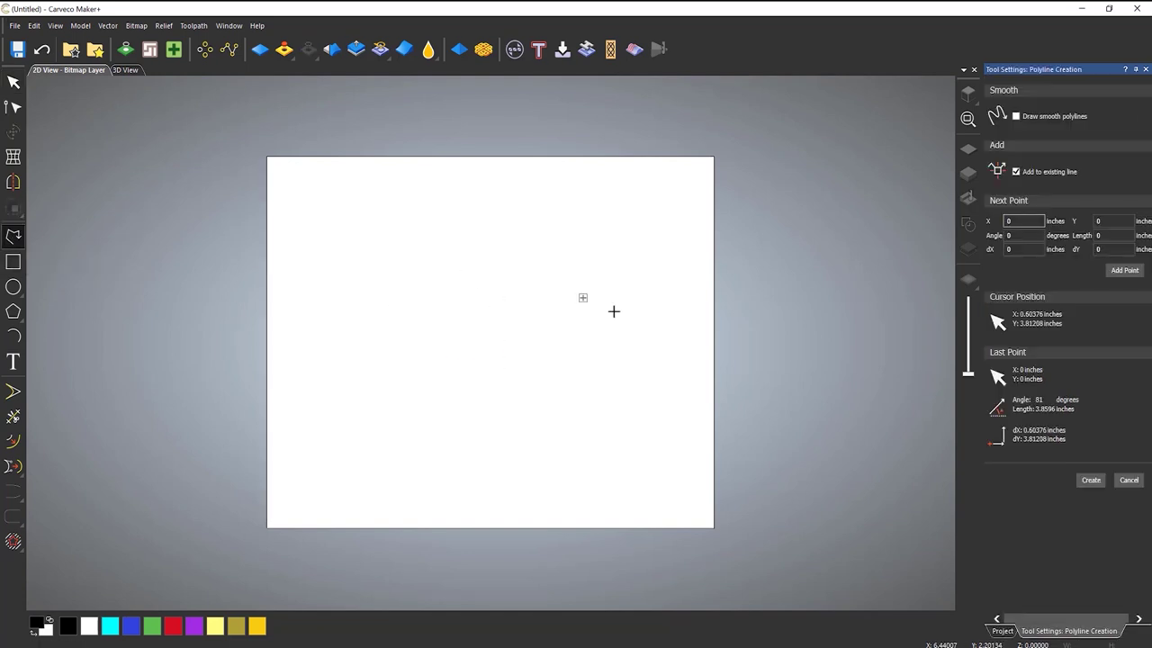
left_click(556, 336)
left_click(542, 257)
left_click(606, 227)
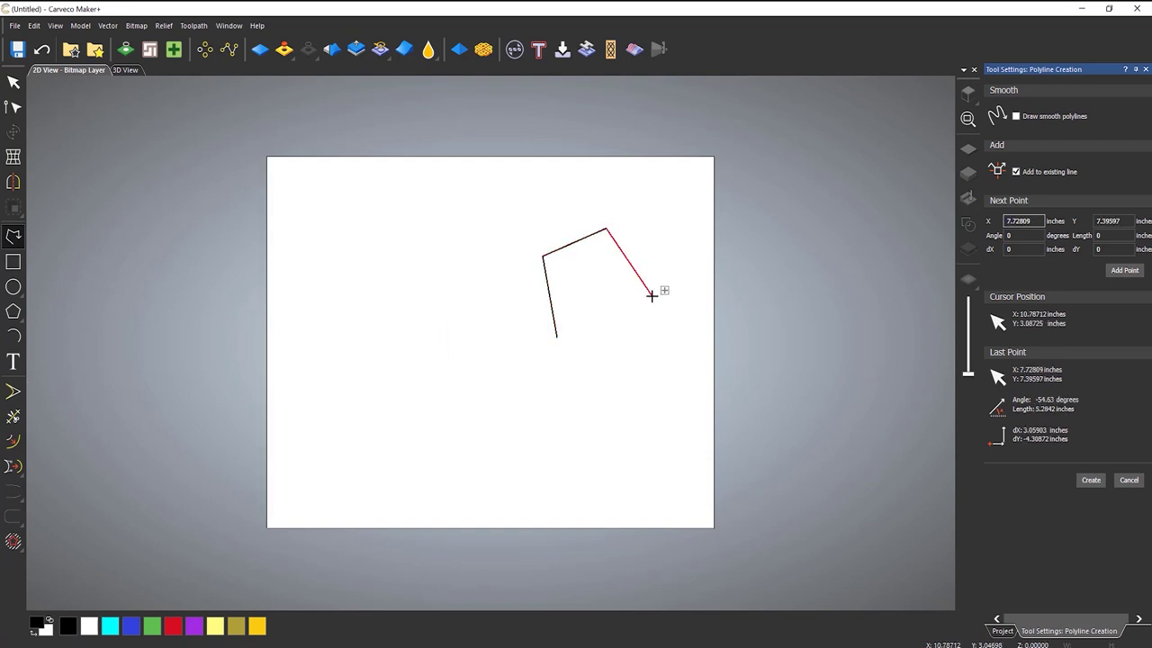
left_click(652, 295)
With Draw smooth polylines on, add curved lower points and close the shape at its start
left_click(1016, 116)
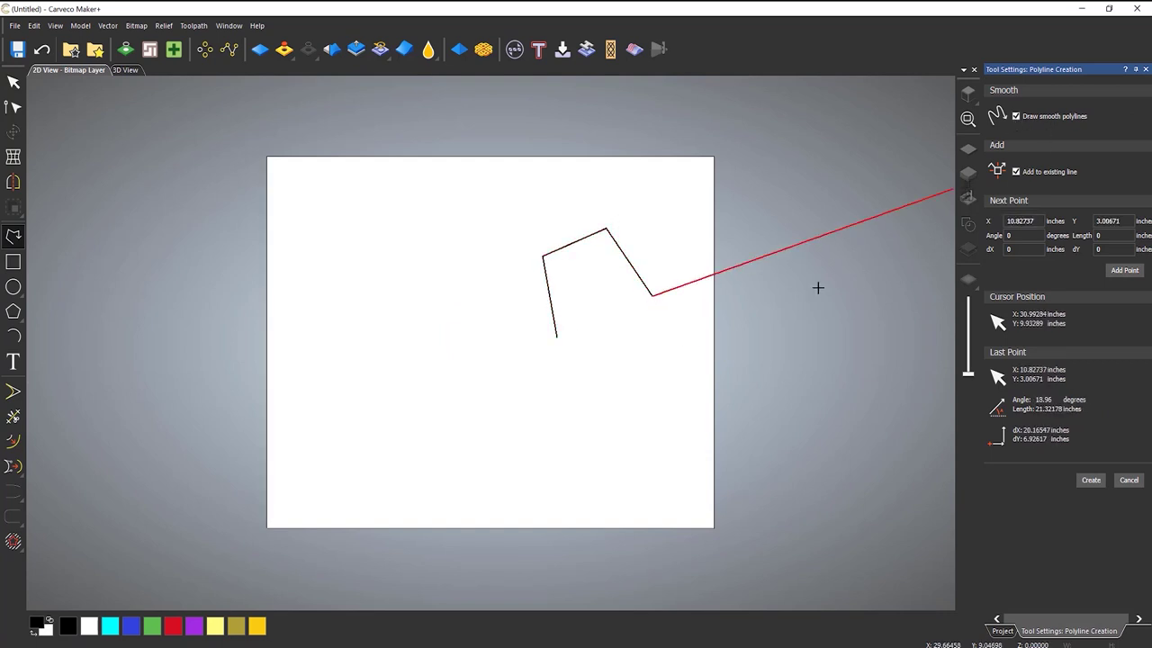
left_click(677, 417)
left_click(630, 438)
left_click(580, 387)
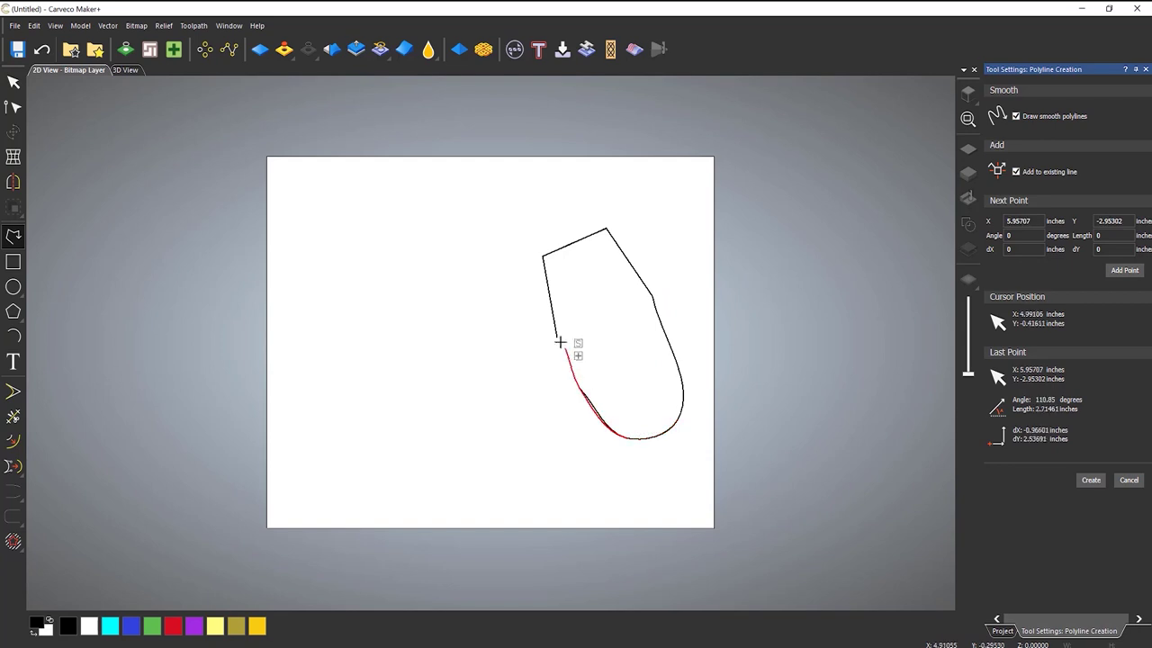
left_click(607, 345)
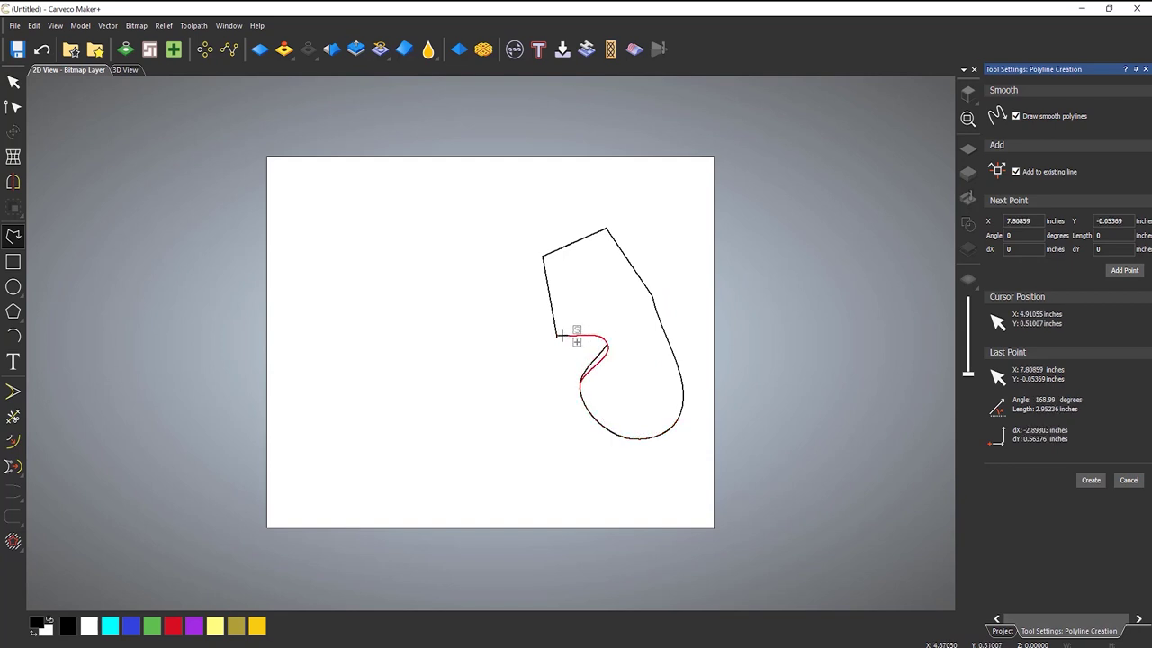
double_click(558, 336)
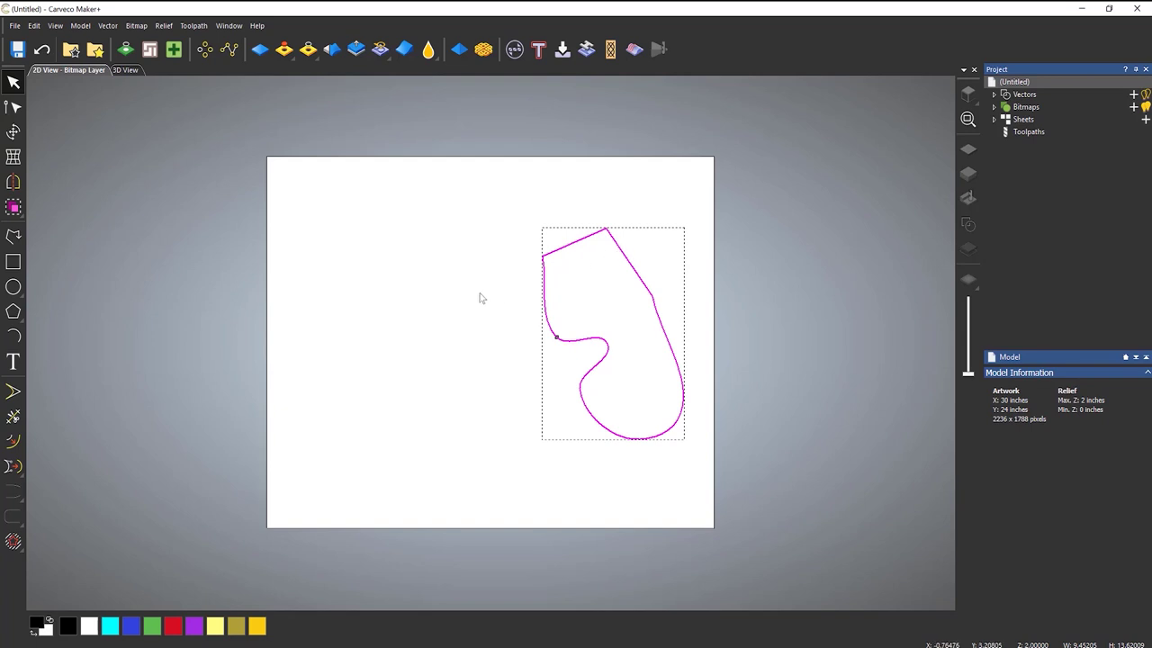
Flood-fill the selected boot-shaped vector with solid red on the bitmap layer, then deselect it
left_click(173, 631)
left_click(108, 26)
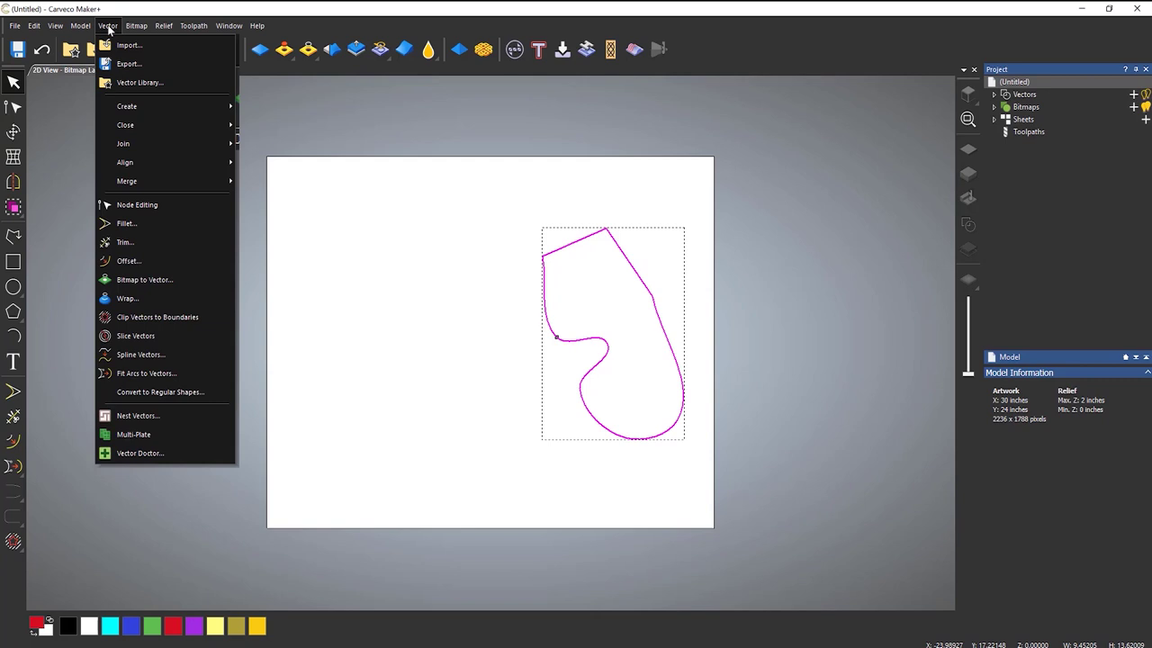
mouse_move(140, 28)
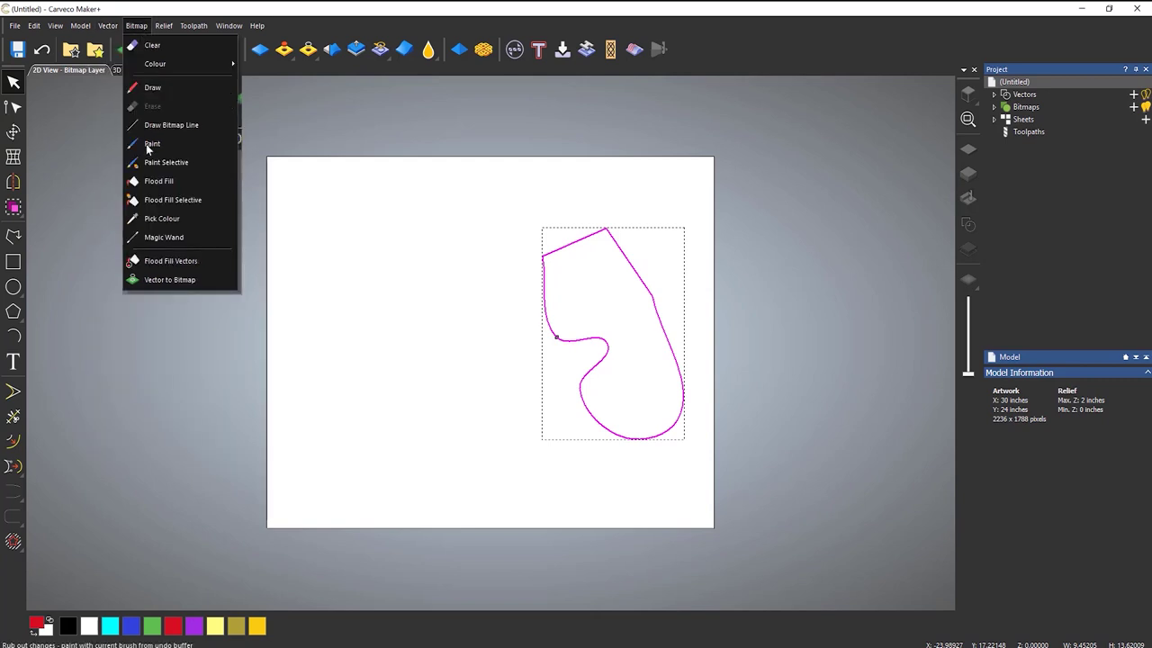
left_click(200, 260)
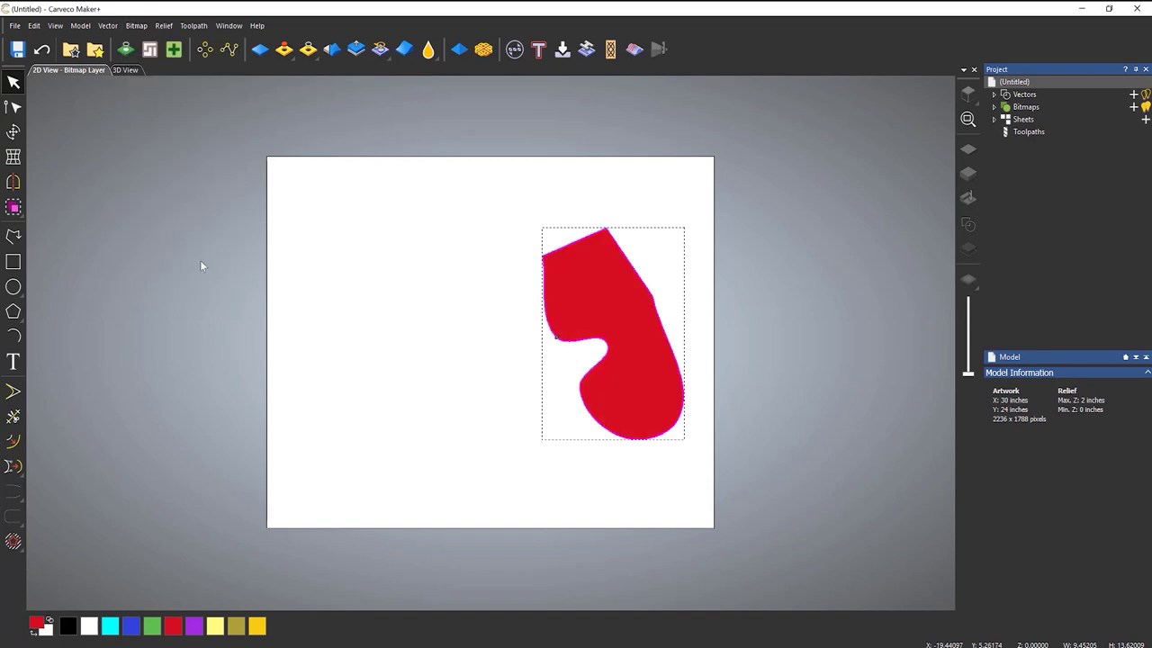
left_click(502, 332)
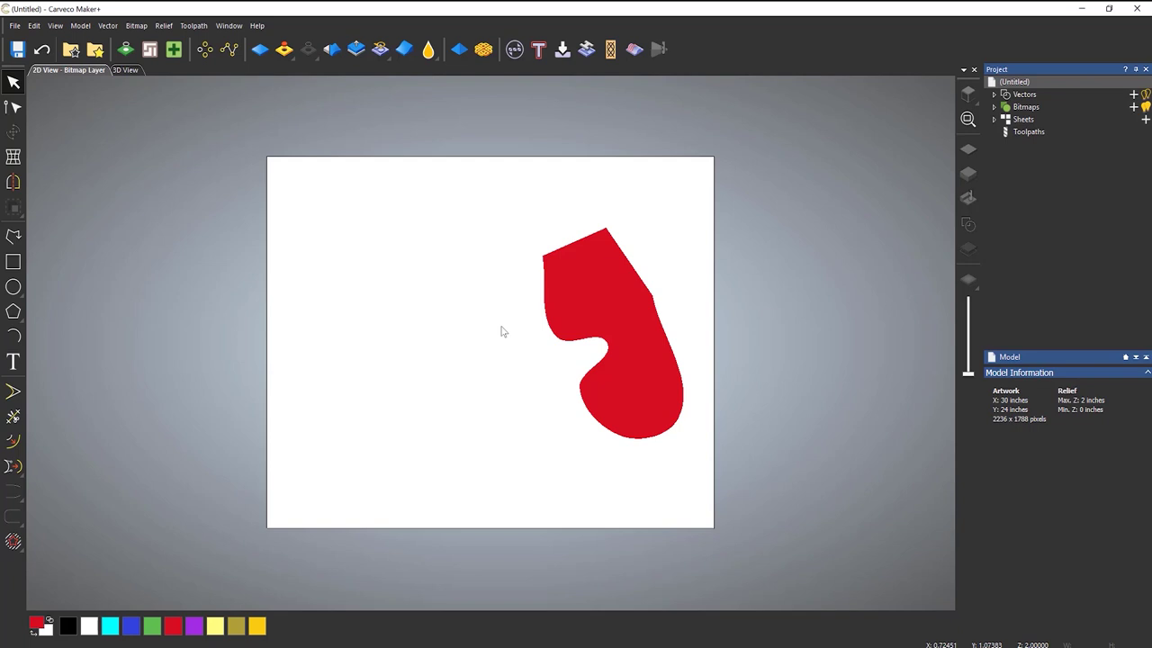
Show the 3D view in bitmap colours and open the Shape Editor for the red boot region
left_click(122, 70)
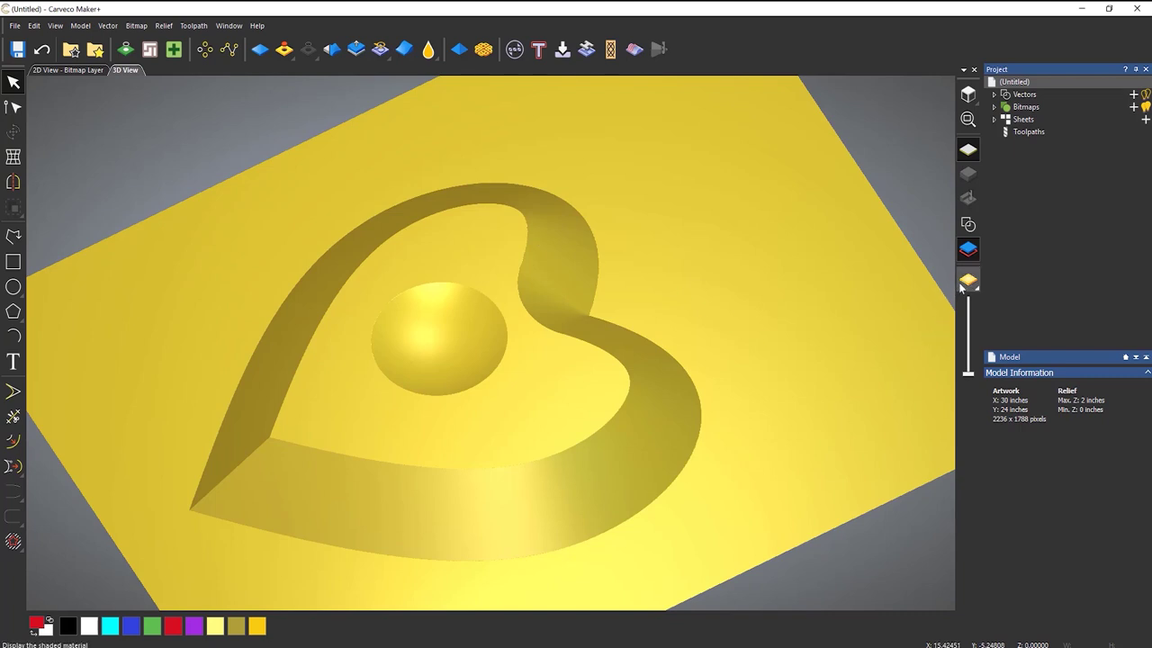
left_click(963, 283)
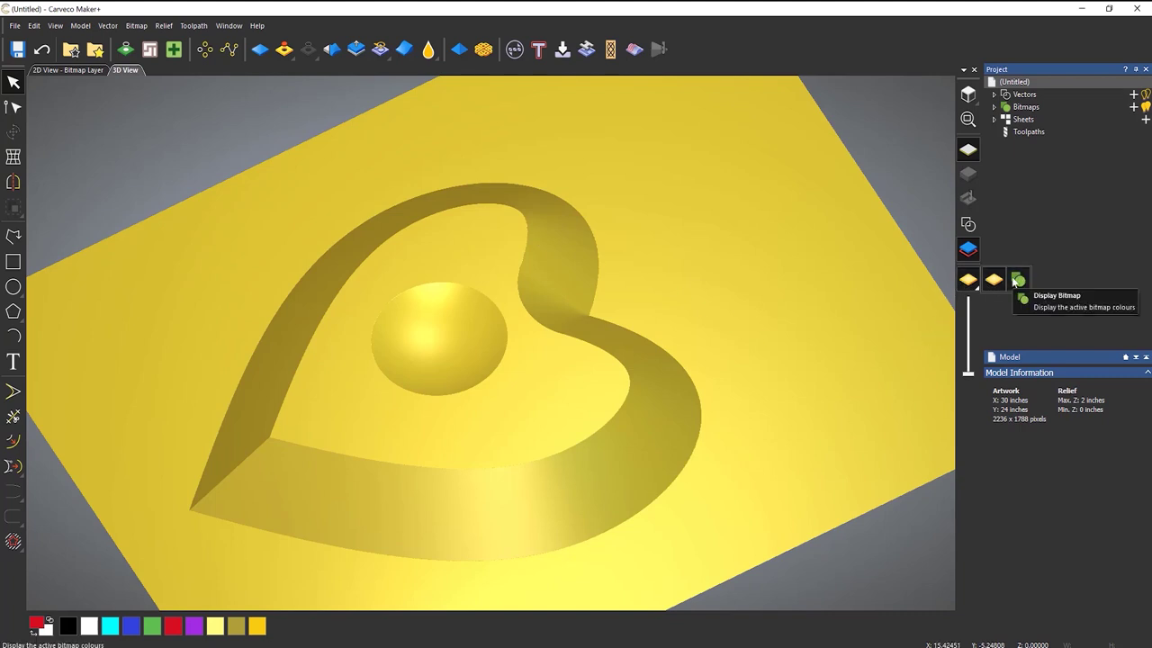
left_click(1017, 280)
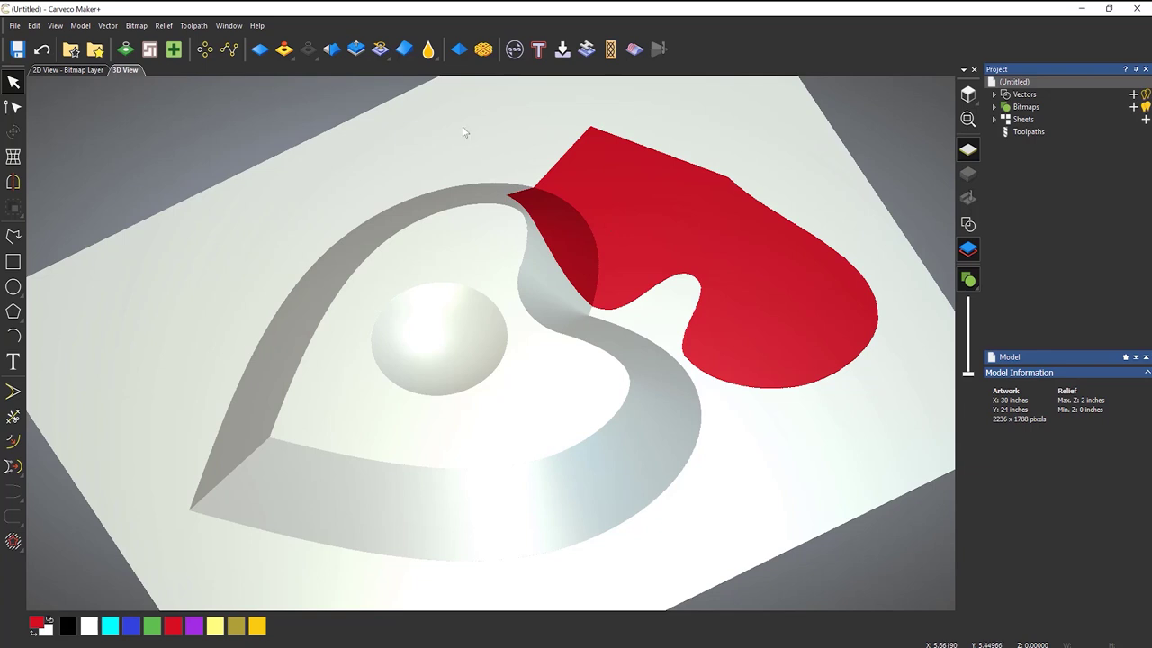
left_click(459, 51)
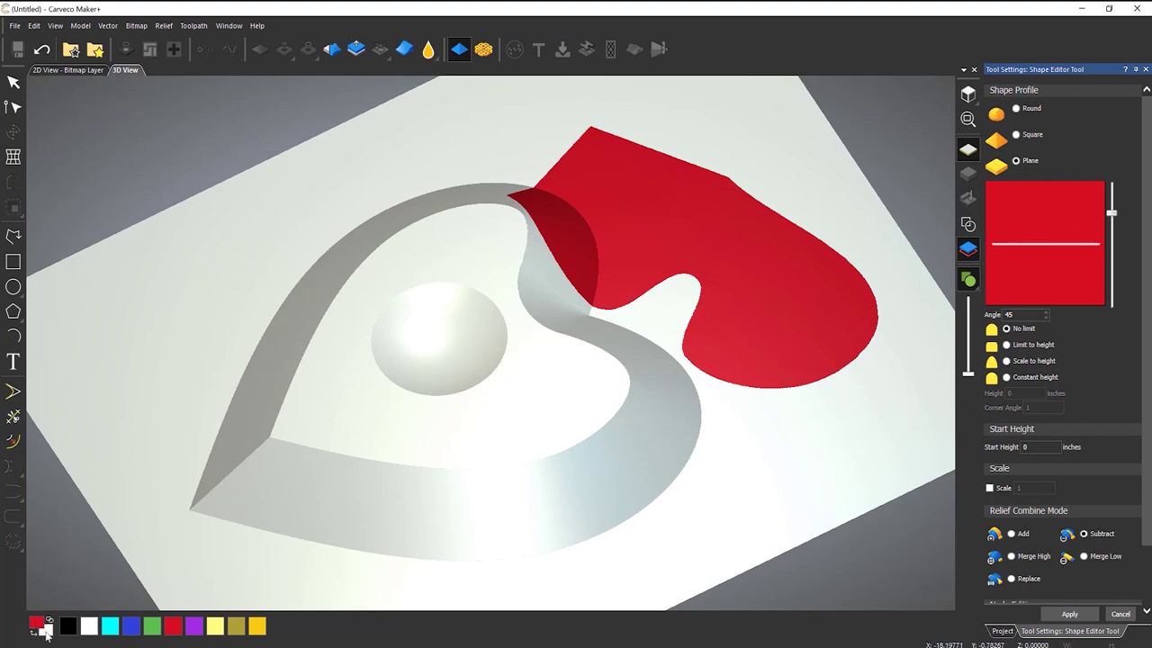
Set the shape colour to red by picking it from the boot shape
left_click(88, 627)
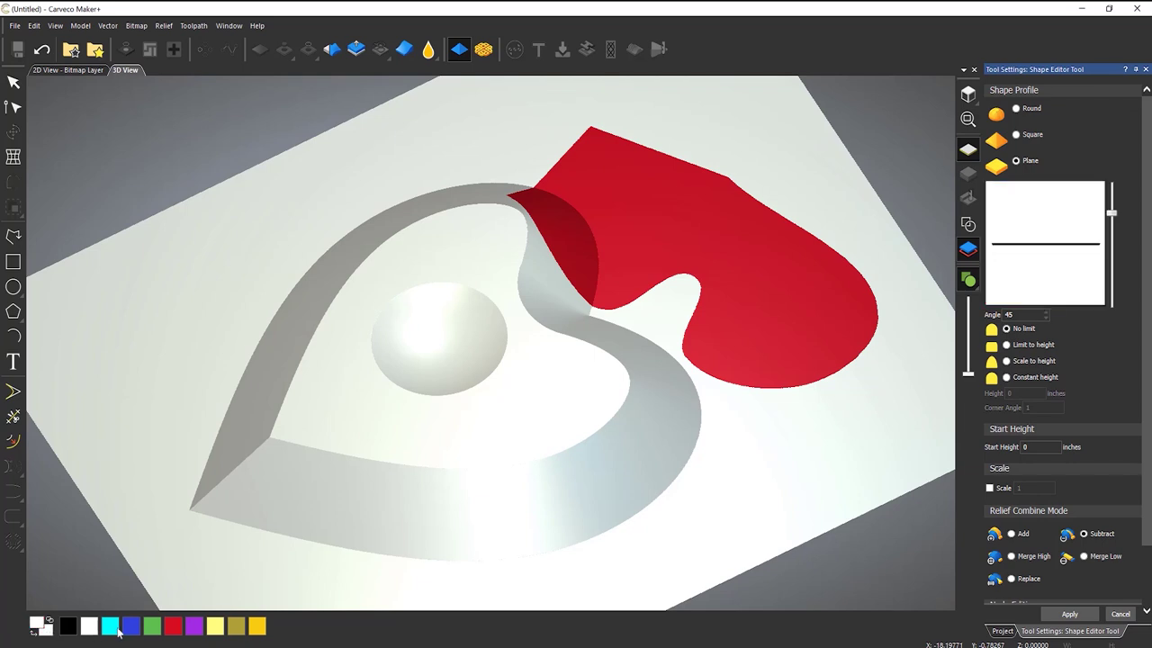
left_click(110, 628)
left_click(131, 628)
left_click(177, 633)
left_click(217, 630)
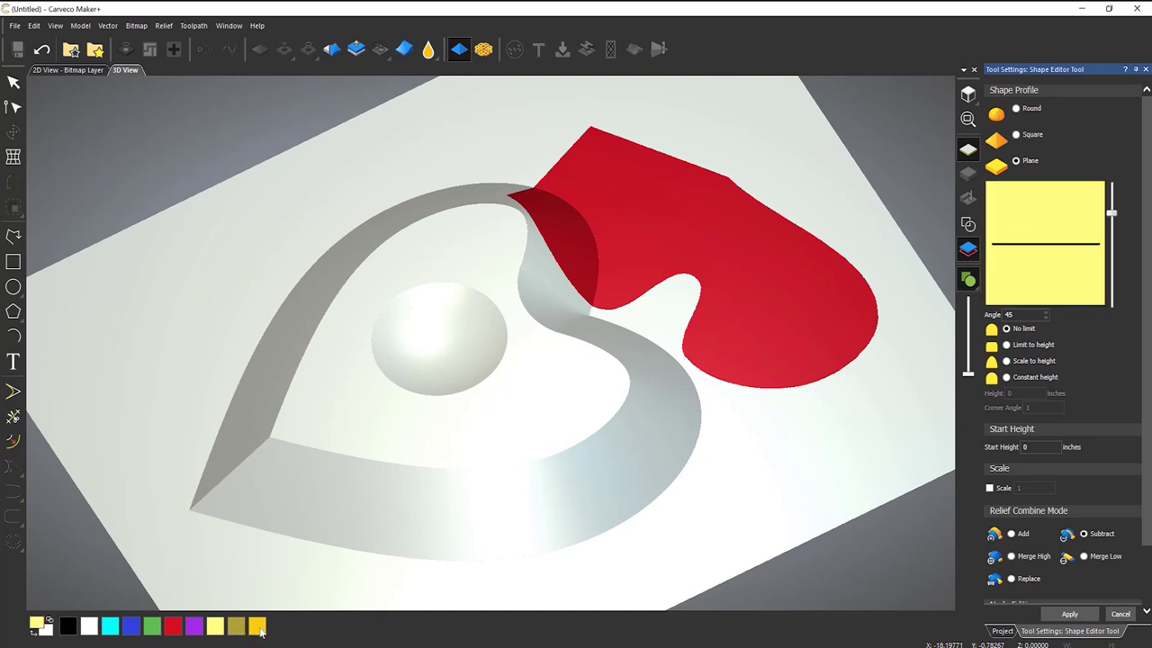
left_click(259, 630)
left_click(237, 627)
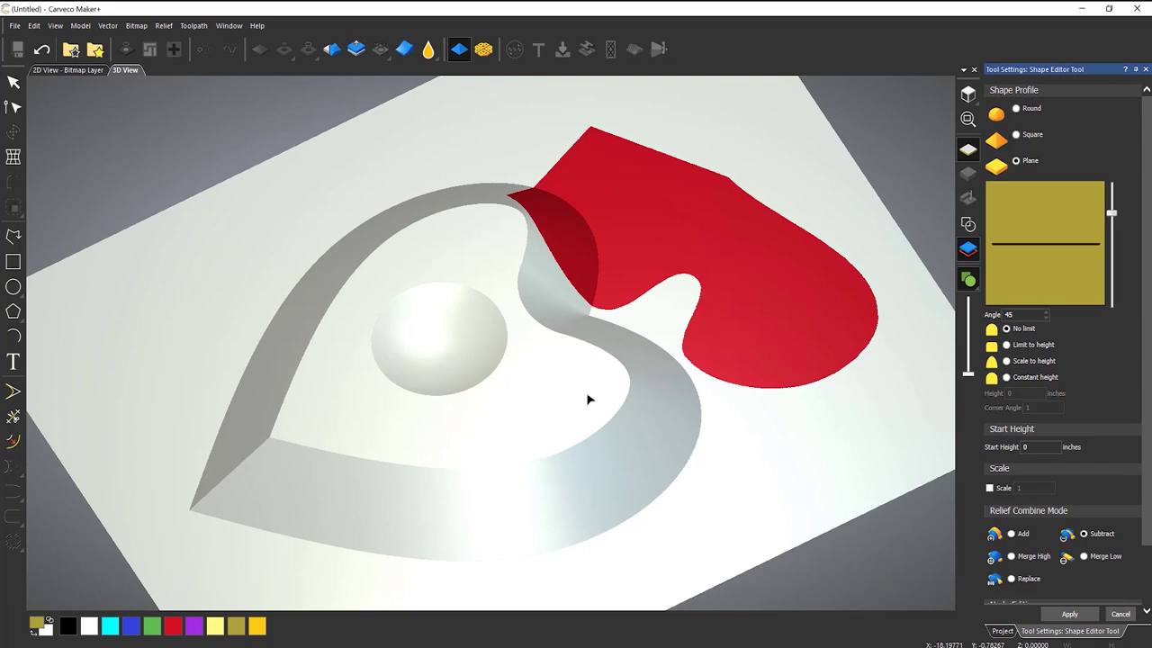
left_click(655, 221)
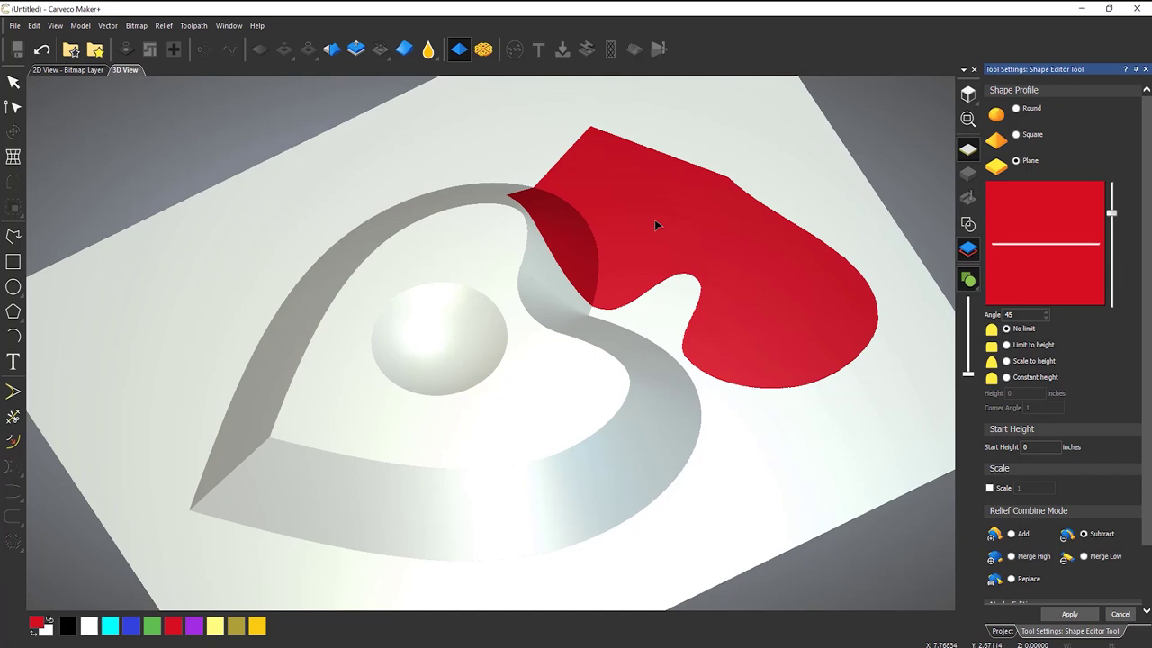
Give the red area a Round profile at 90°, Add combine mode, limited to 1 inch high
left_click(1016, 109)
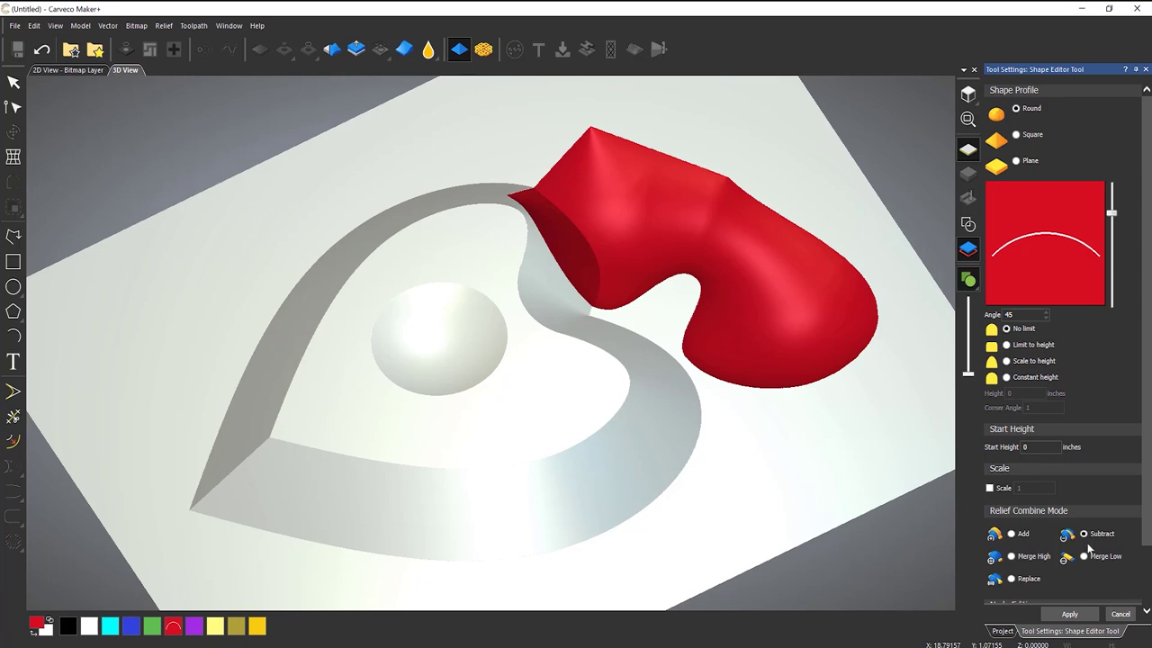
left_click(1011, 535)
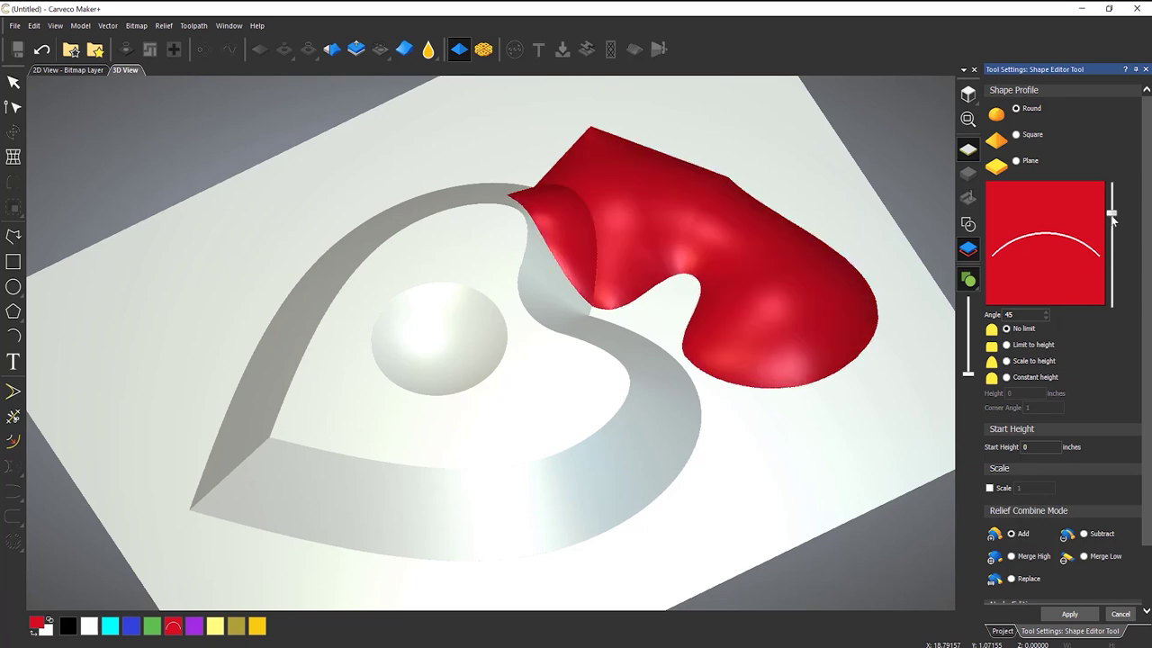
left_click_drag(1113, 216, 1114, 179)
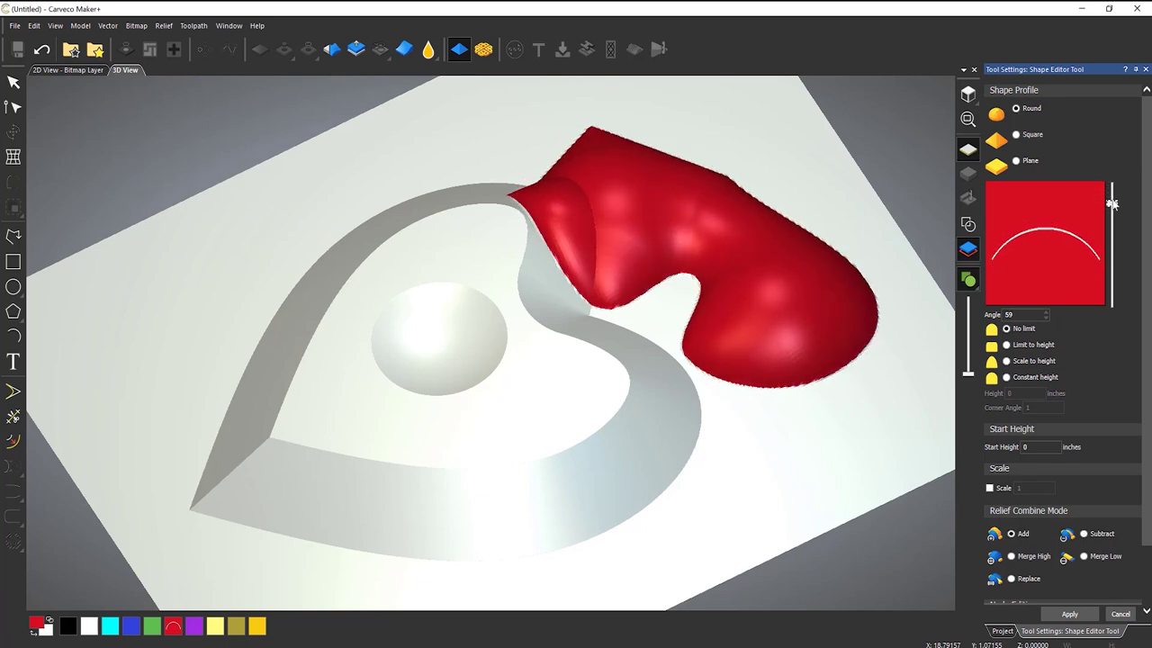
mouse_move(630, 359)
left_mouse_down()
mouse_move(630, 198)
mouse_move(689, 210)
mouse_move(615, 369)
left_mouse_up()
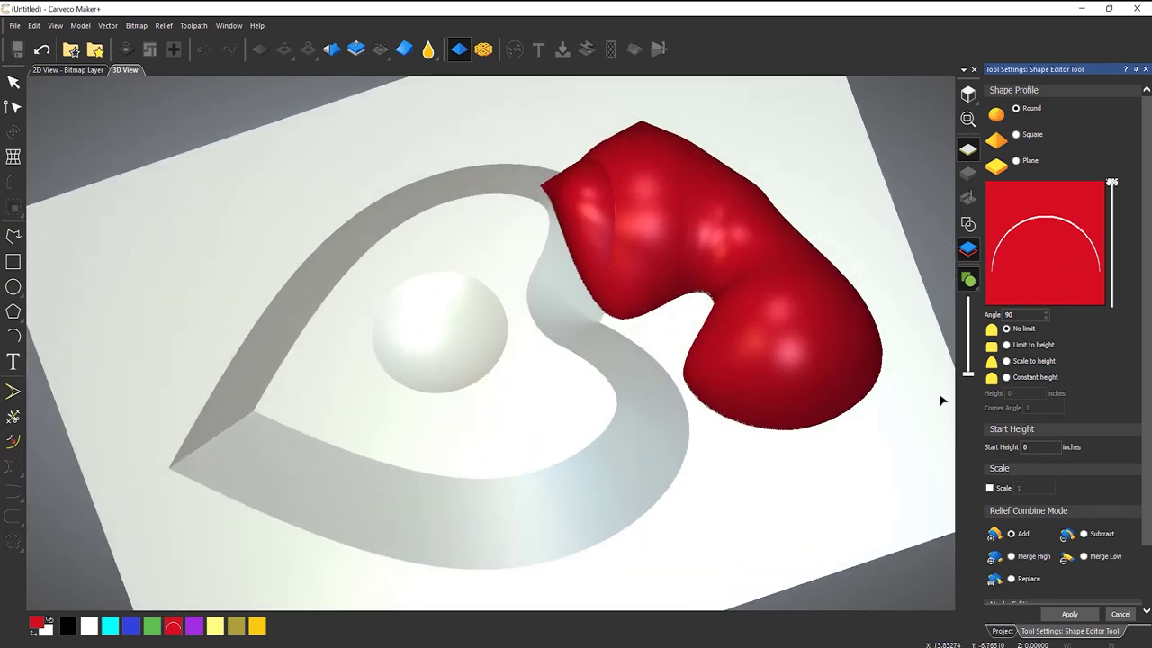
left_click(1006, 345)
left_click(1015, 395)
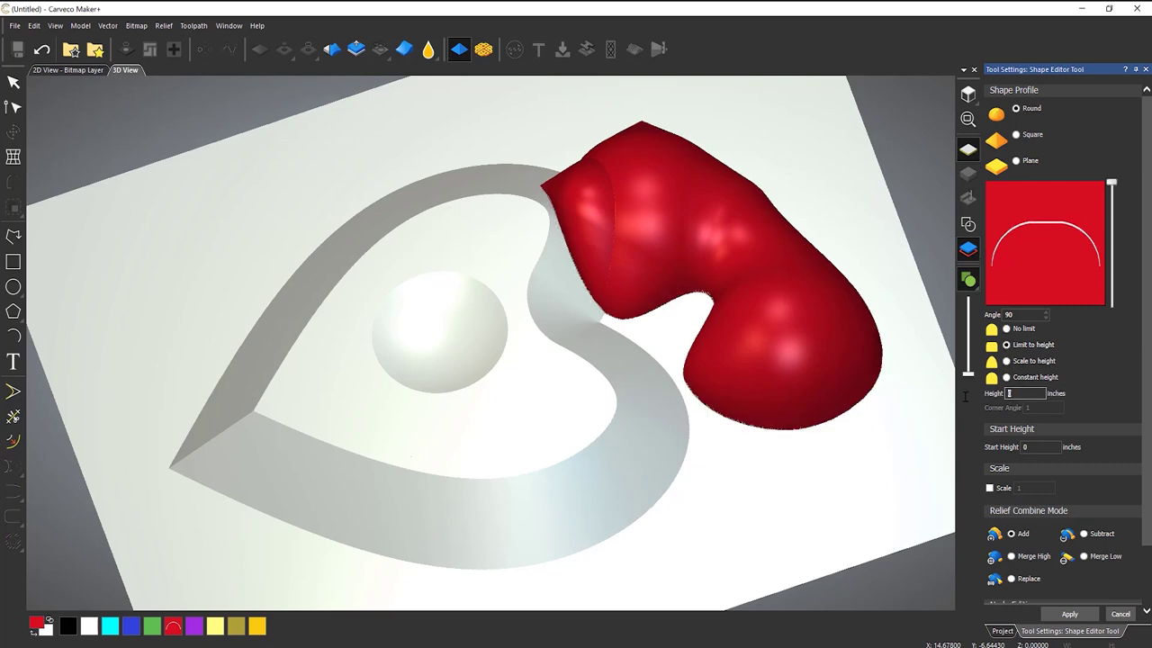
type("1")
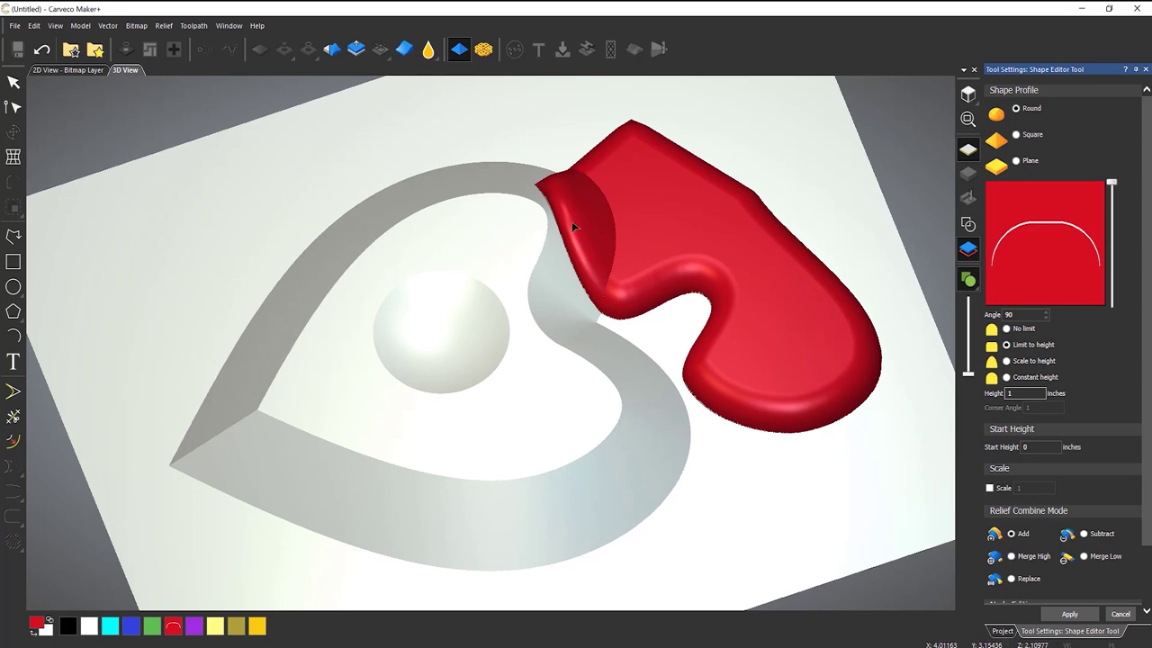
mouse_move(970, 283)
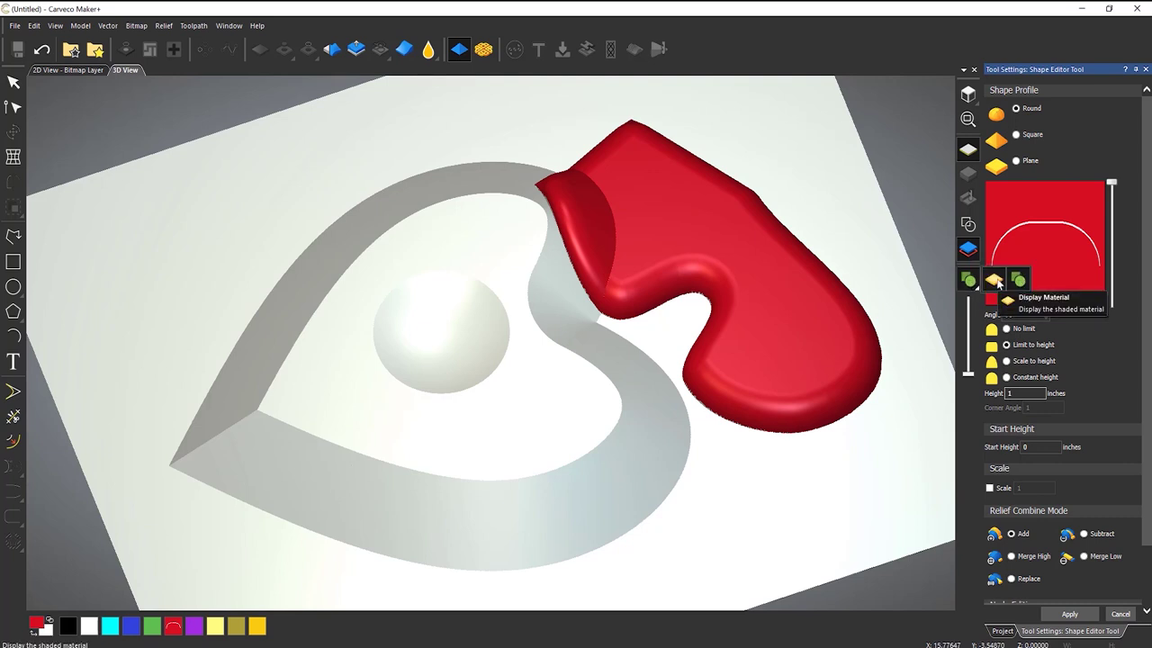
Show material shading, switch the combine mode to Merge High, apply, and close the Shape Editor
left_click(996, 282)
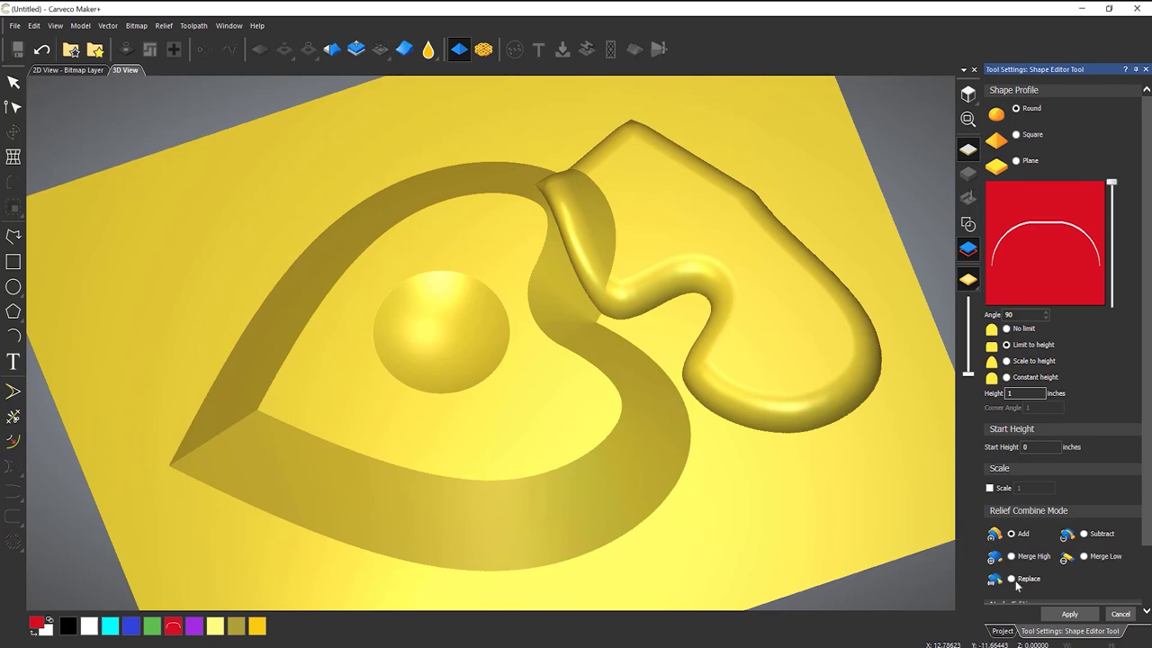
left_click(1011, 556)
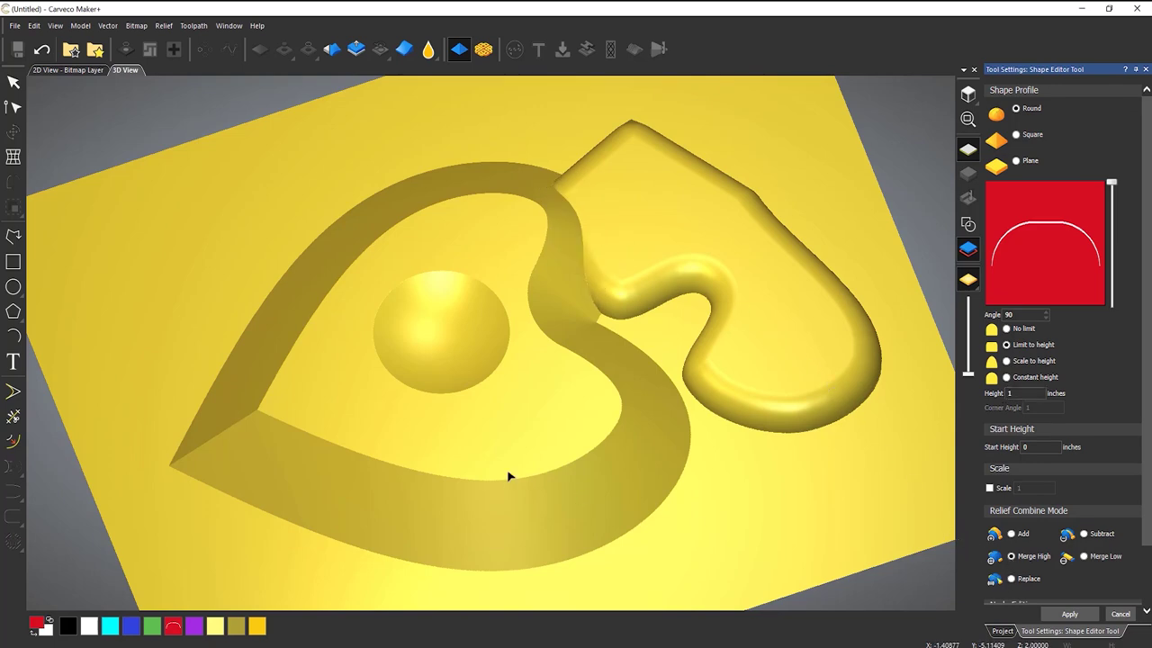
left_click_drag(508, 476, 431, 483)
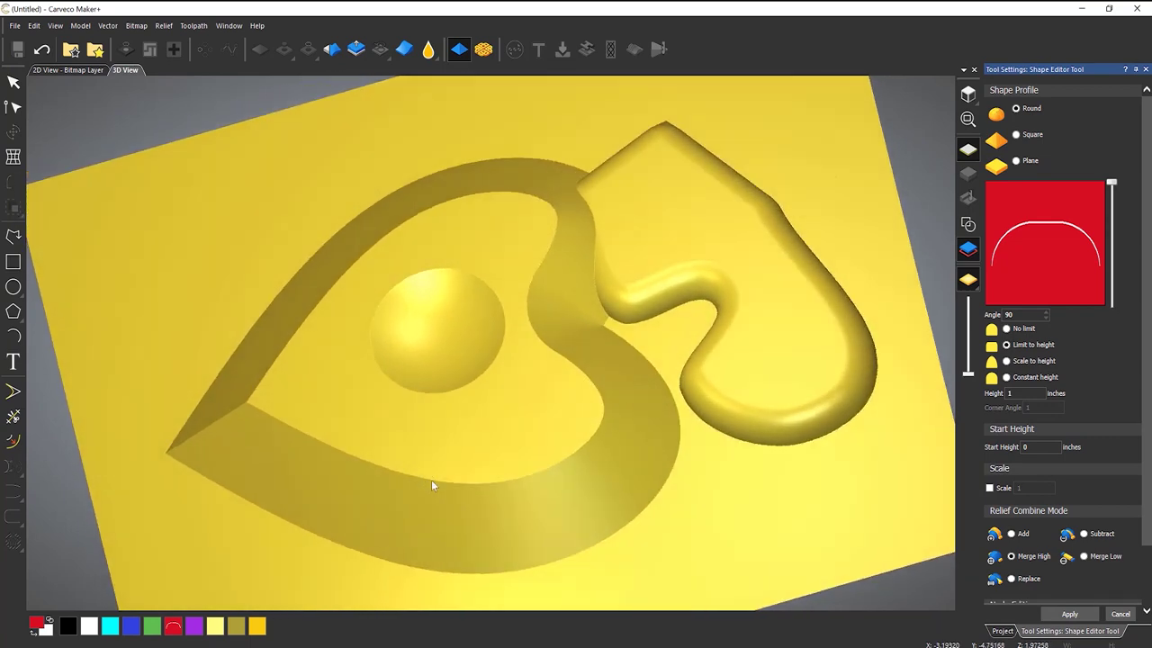
left_click(1067, 614)
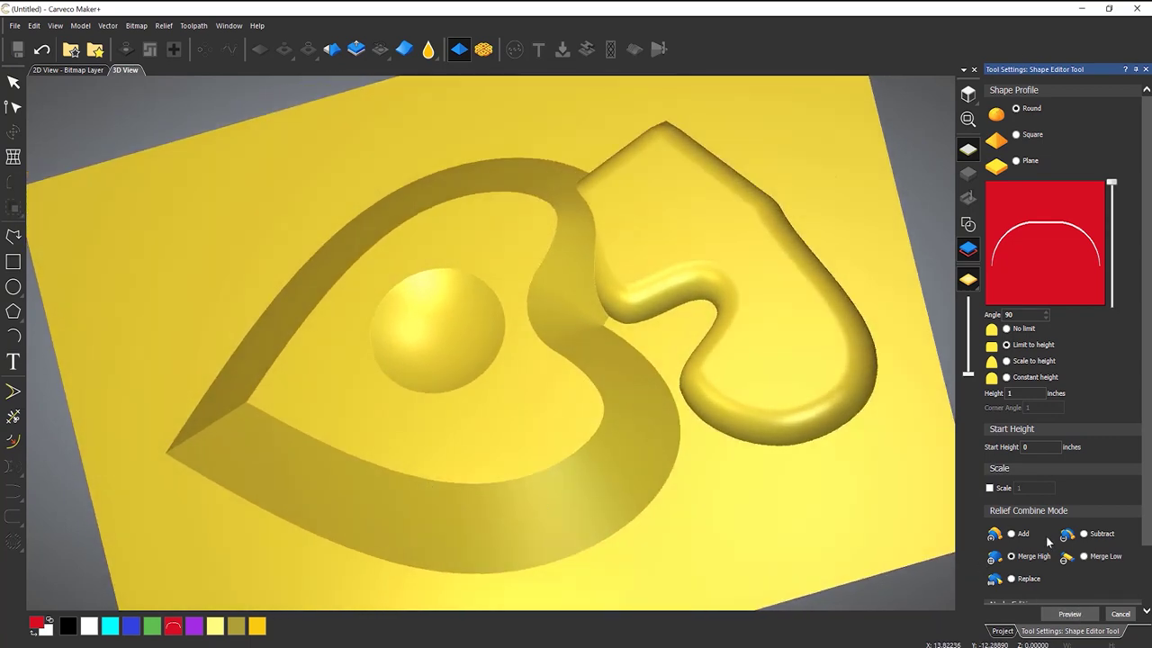
left_click(1146, 69)
mouse_move(534, 290)
left_mouse_down()
mouse_move(538, 366)
mouse_move(551, 269)
mouse_move(541, 274)
left_mouse_up()
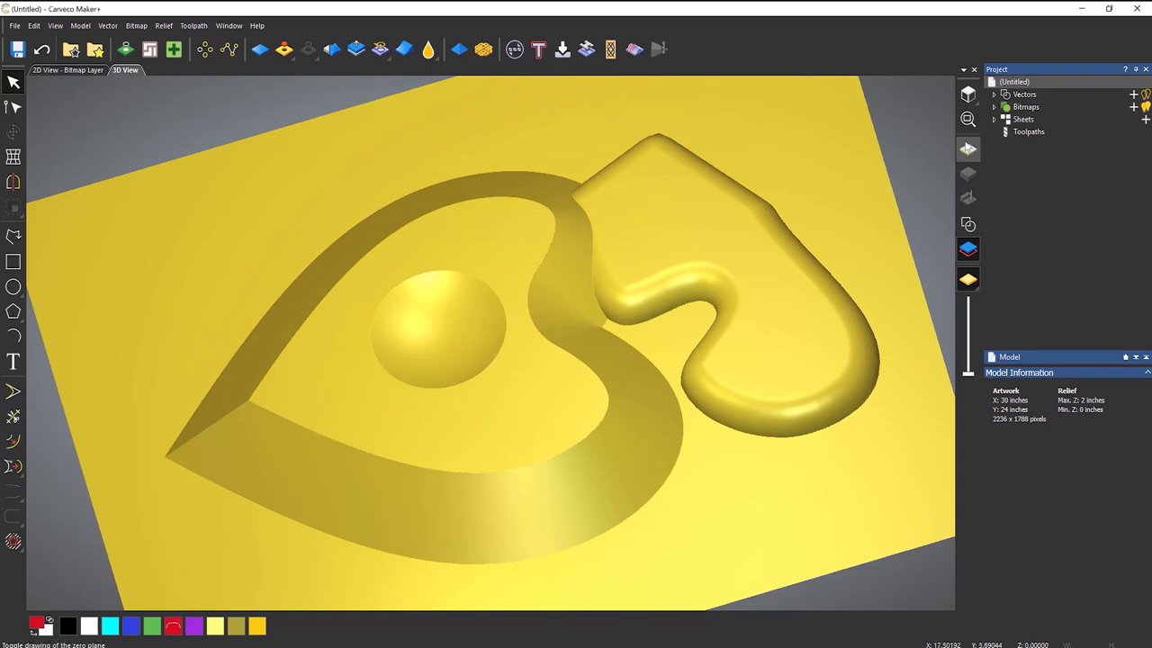
Clear the Bitmap Layer from the Project tree to erase the red shape
left_click(995, 107)
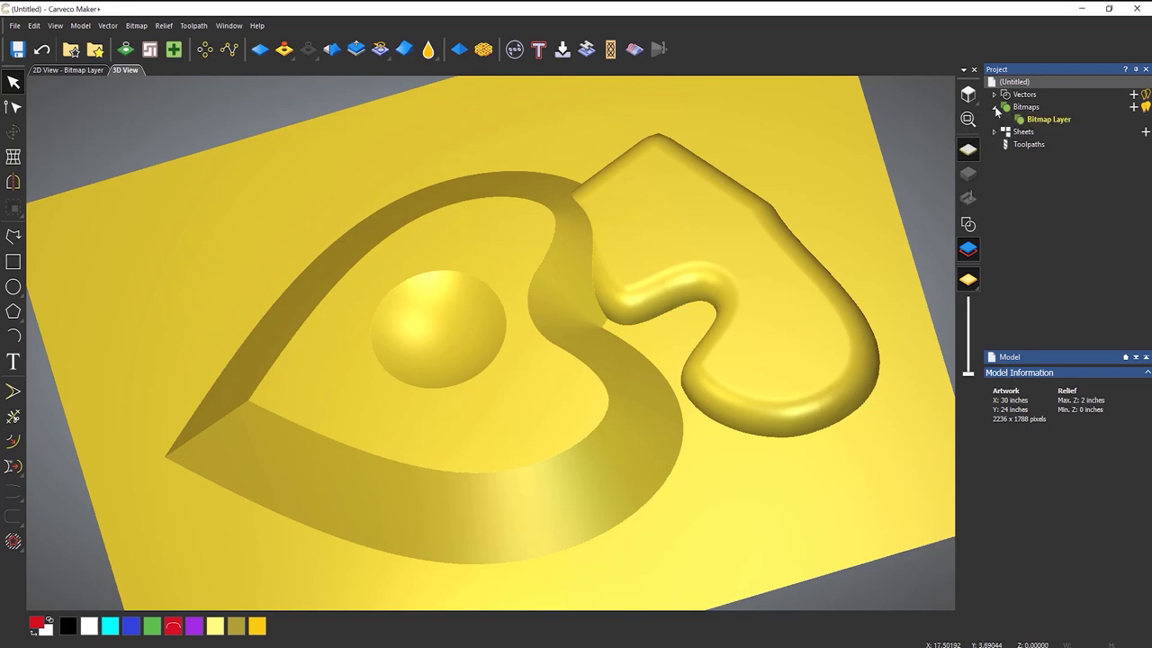
right_click(1062, 121)
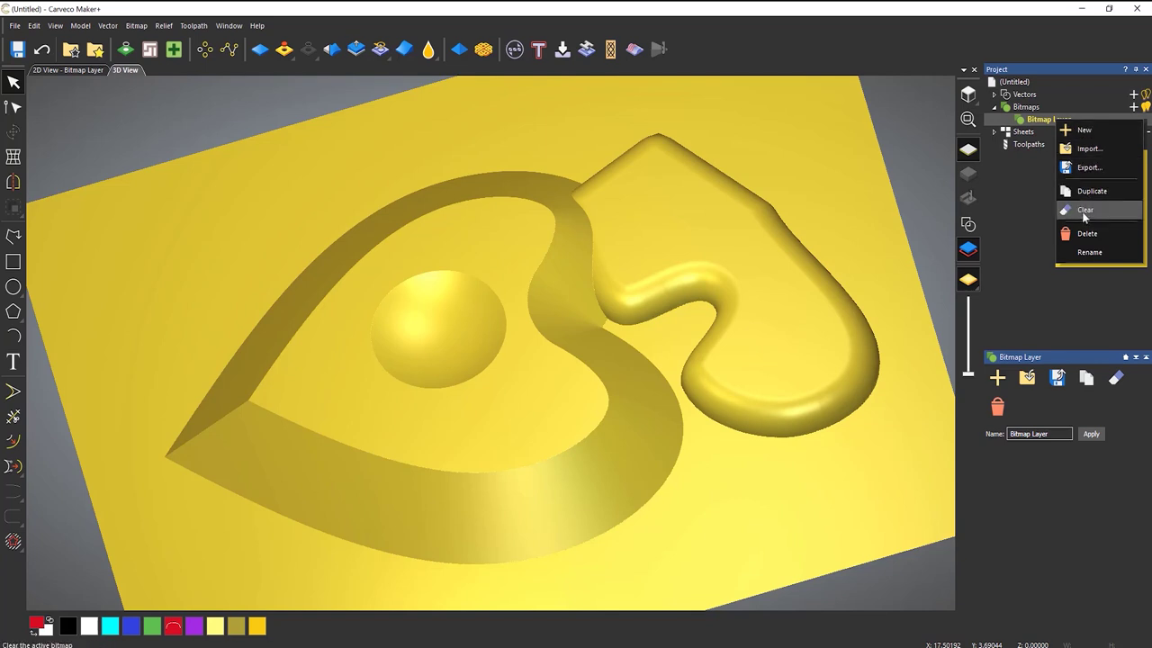
left_click(1015, 300)
key("F2")
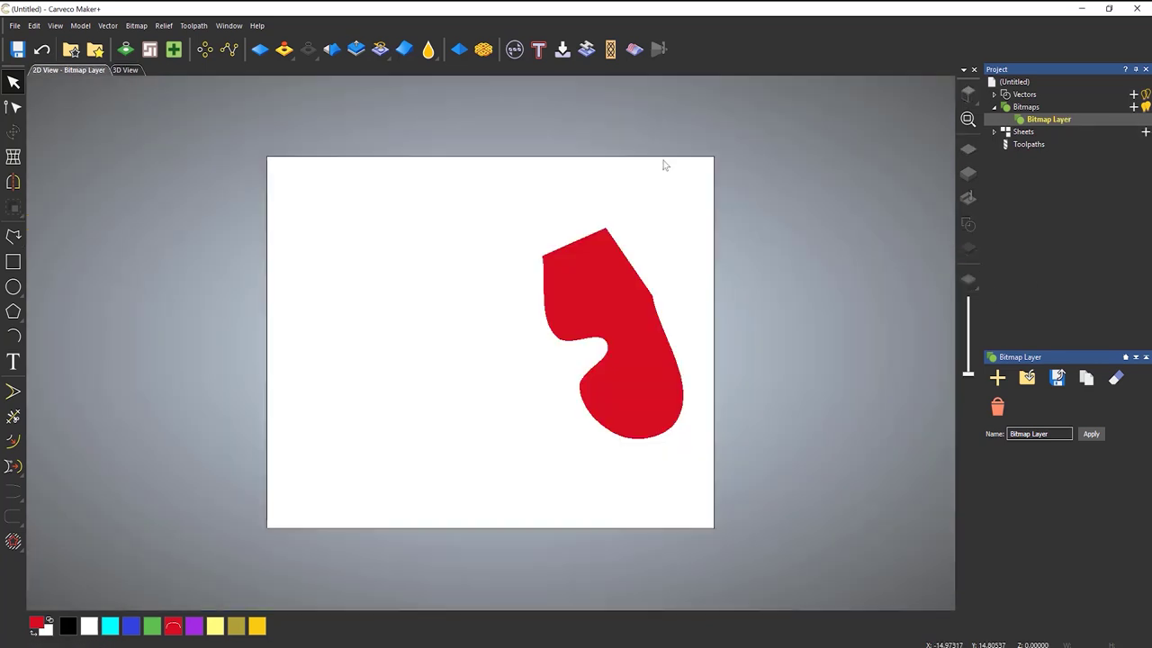
right_click(1041, 120)
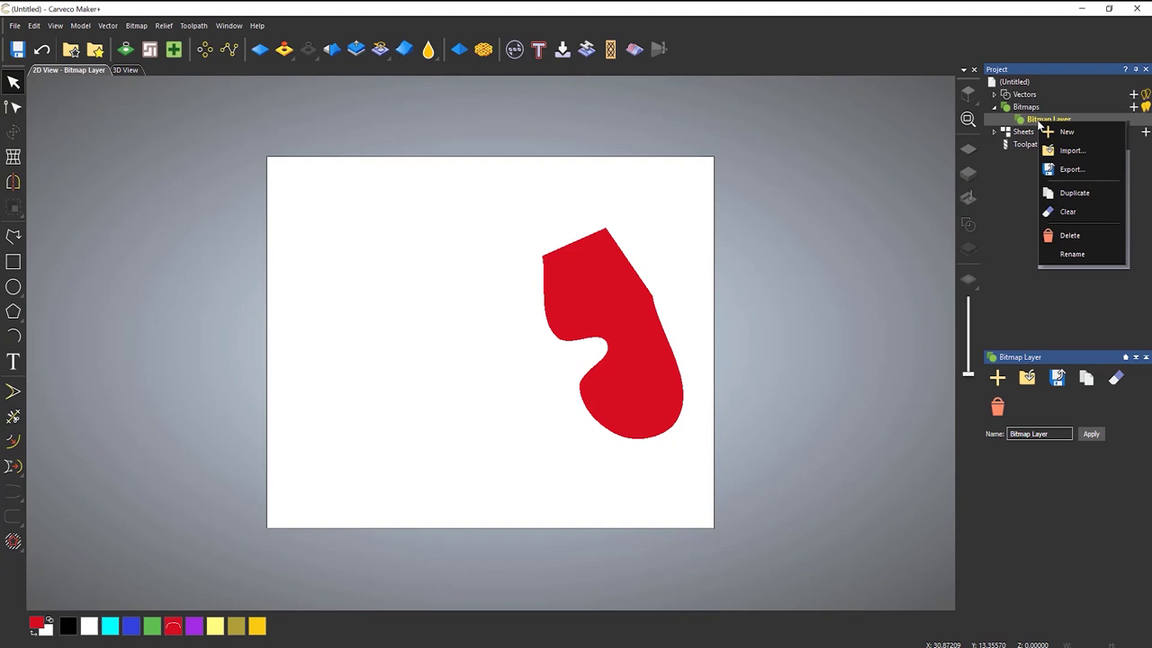
left_click(1068, 212)
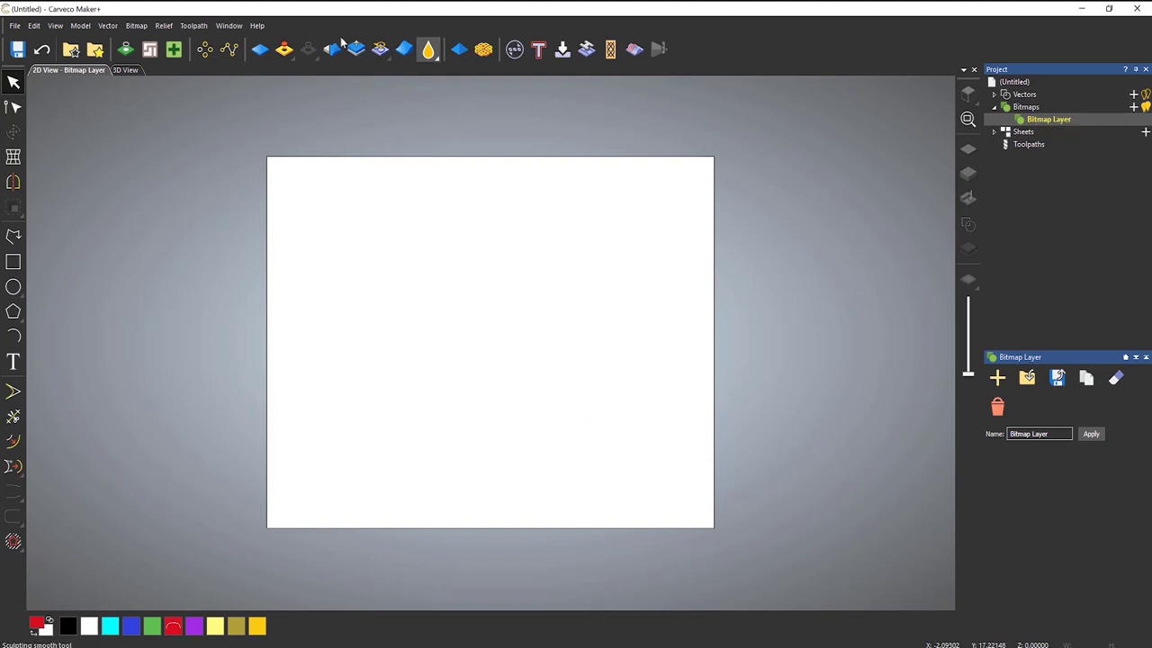
Reset the relief to zero height in 3D view and look from the top
left_click(123, 70)
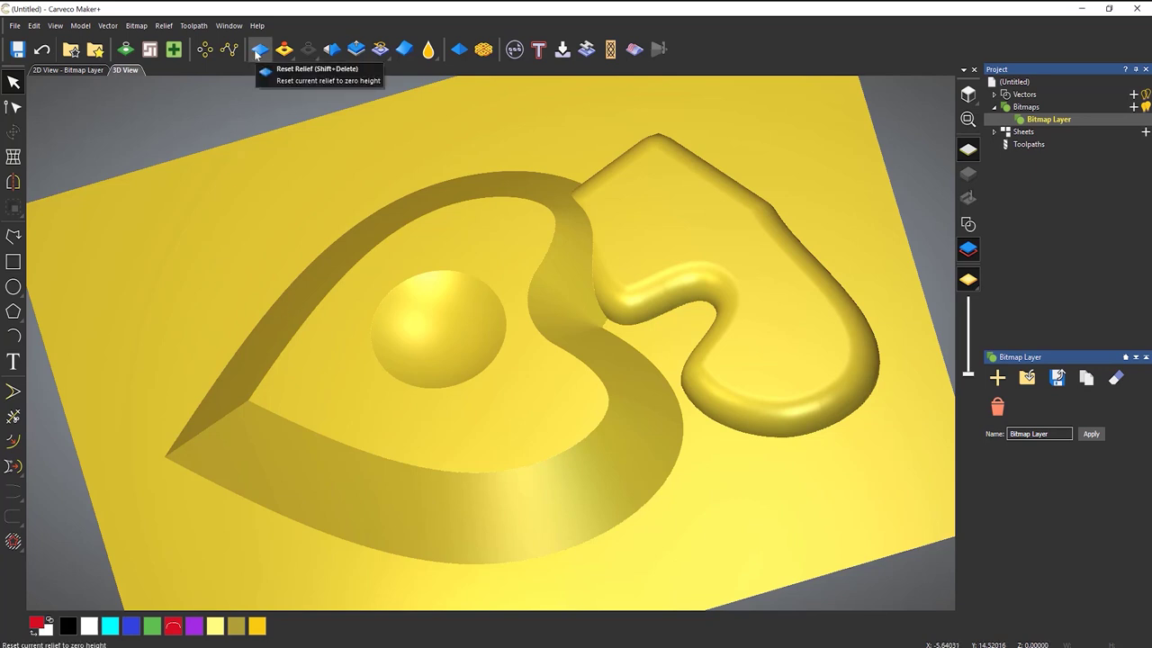
left_click(257, 50)
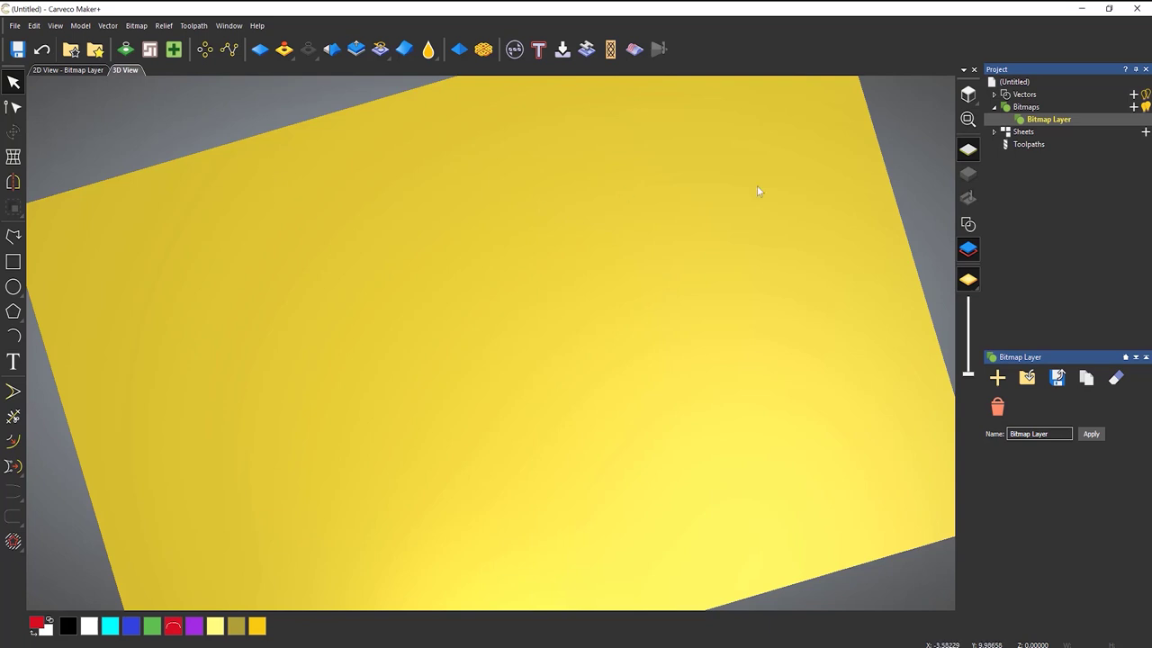
left_click(965, 94)
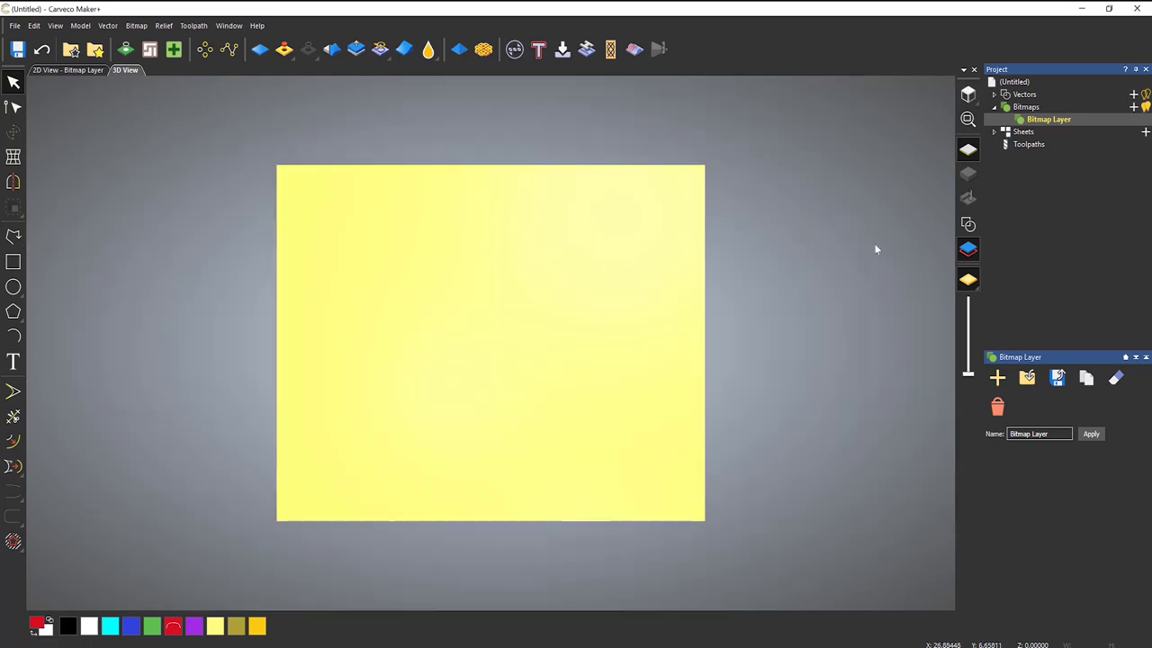
Load 2880px-Flag_of_the_United_States.svg as a bitmap scaled to fit the model, then view it in 2D
right_click(1031, 110)
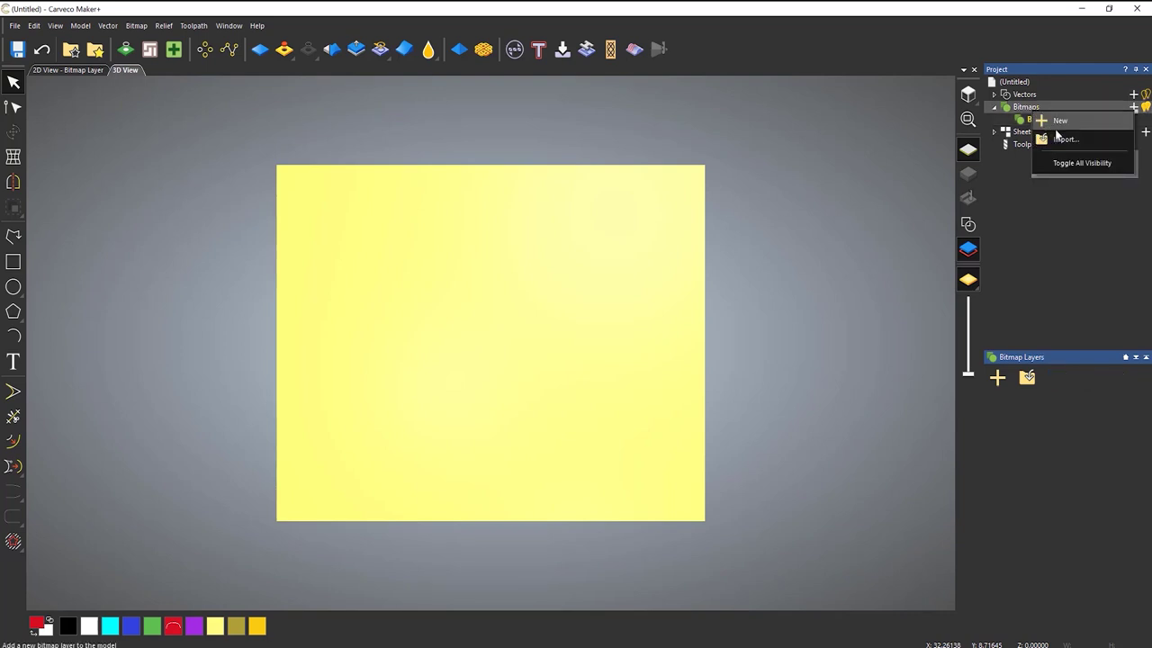
left_click(1049, 137)
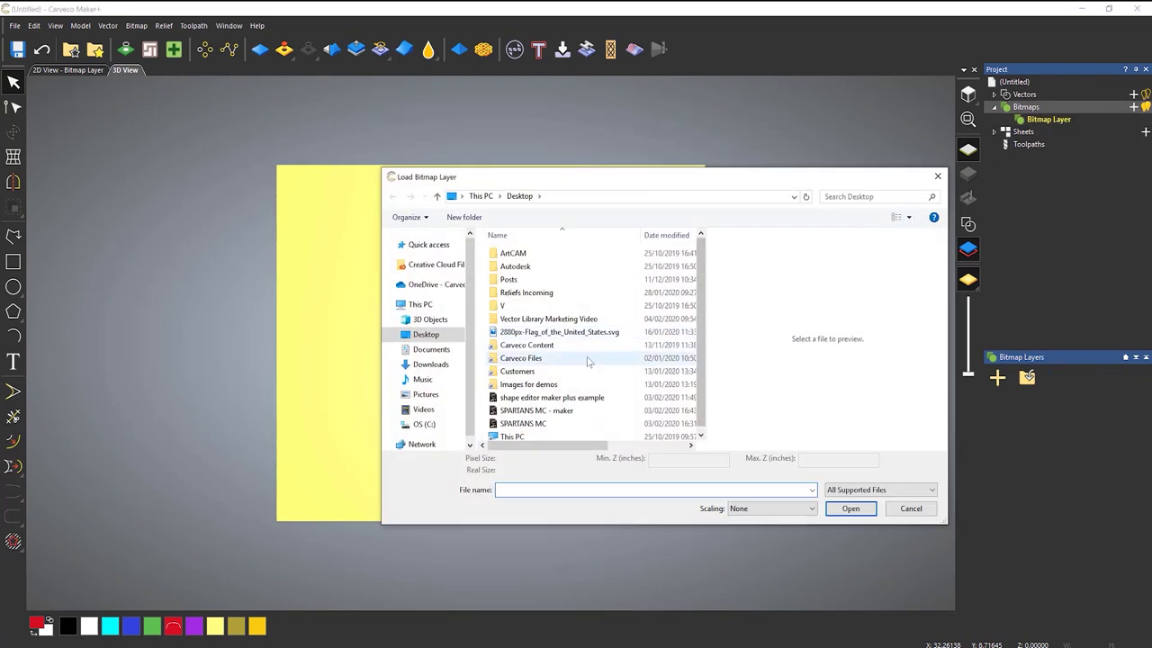
left_click(558, 332)
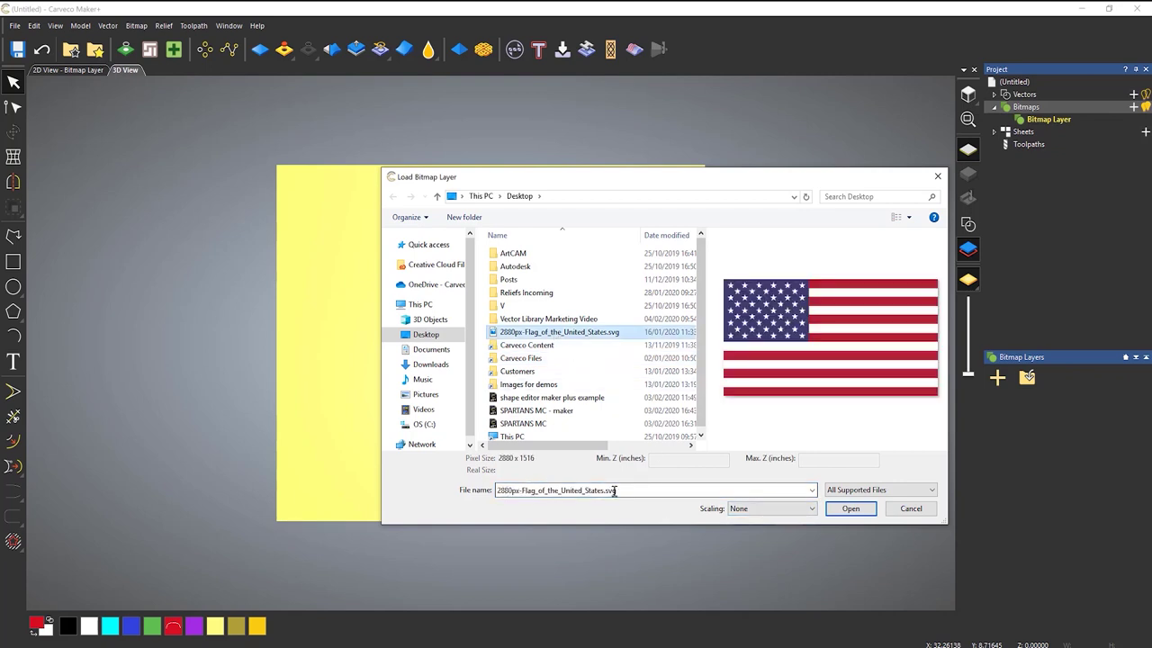
left_click(760, 509)
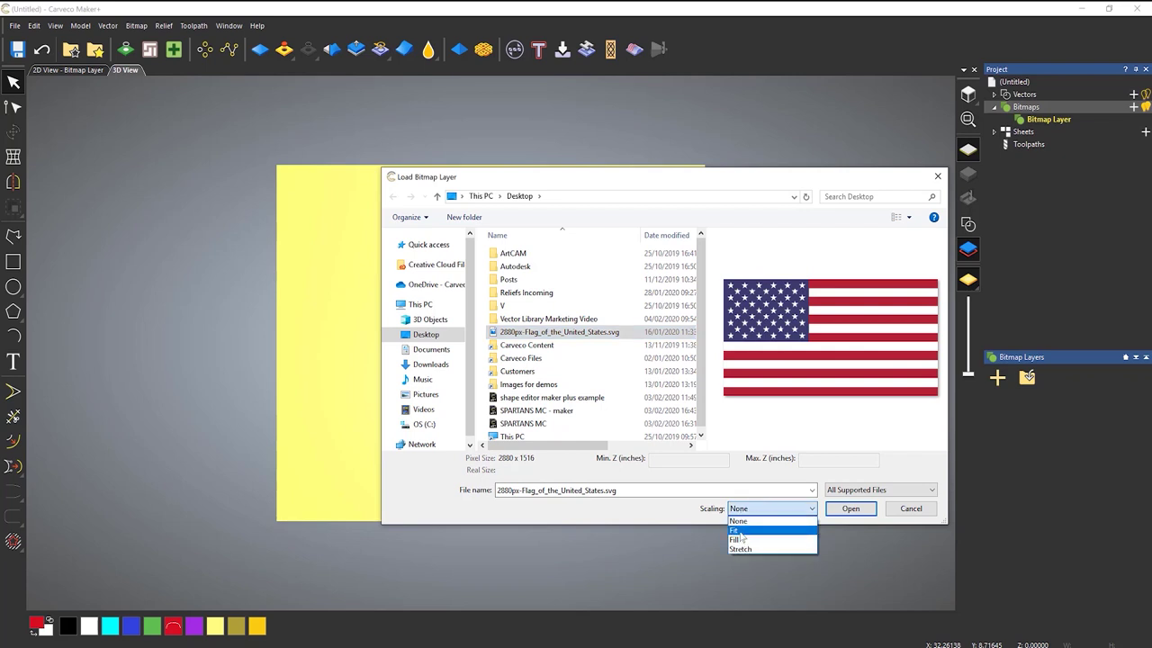
left_click(740, 531)
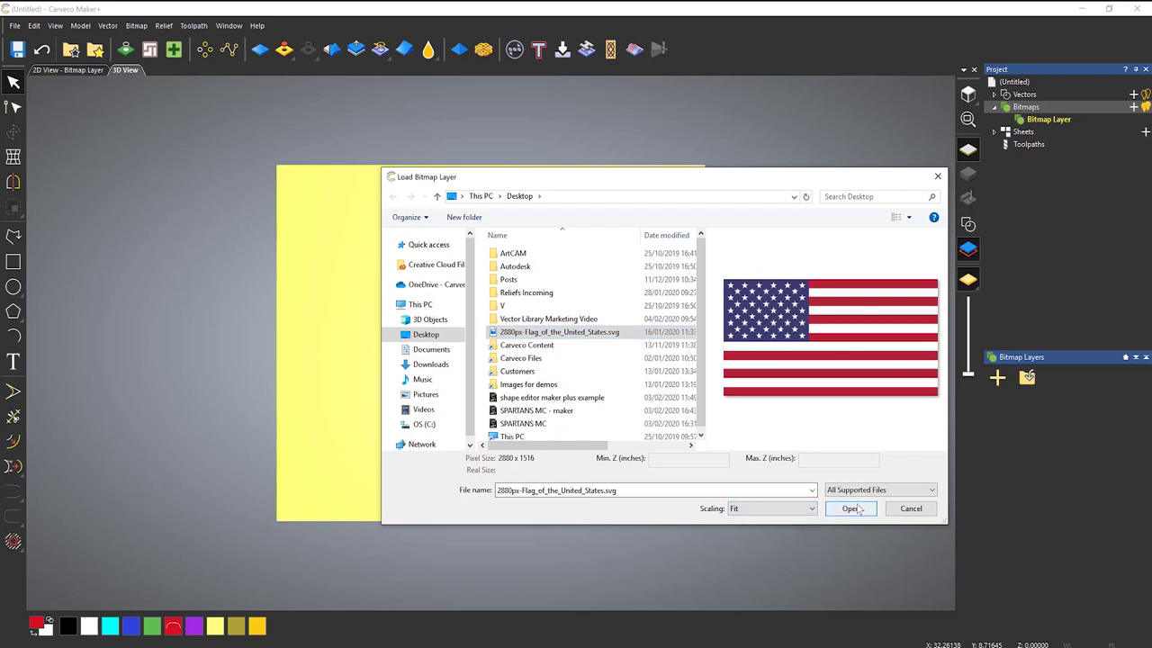
left_click(850, 509)
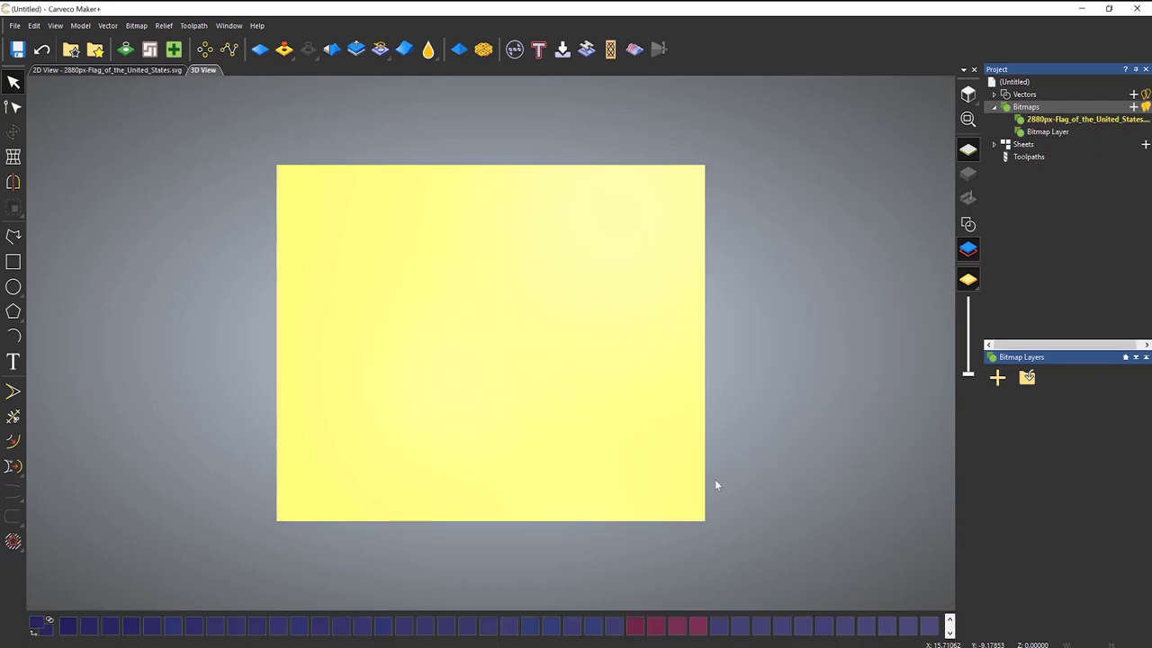
left_click(123, 70)
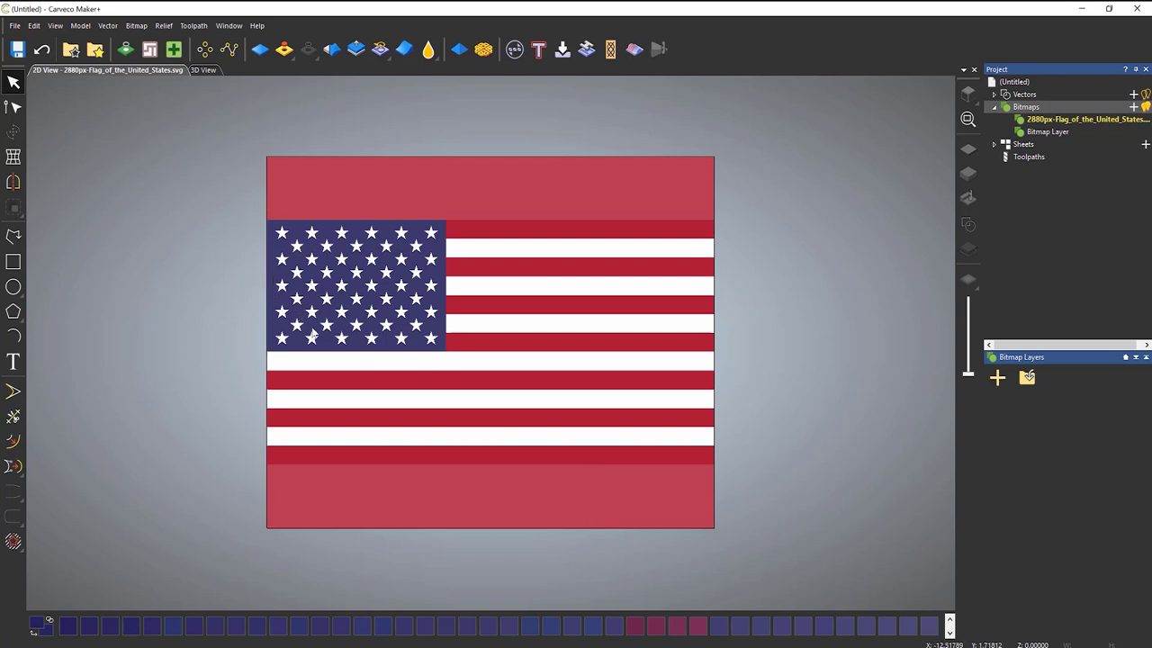
Click repeatedly on the control at the right end of the colour palette bar
left_click(949, 633)
left_click(950, 632)
left_click(949, 633)
left_click(950, 633)
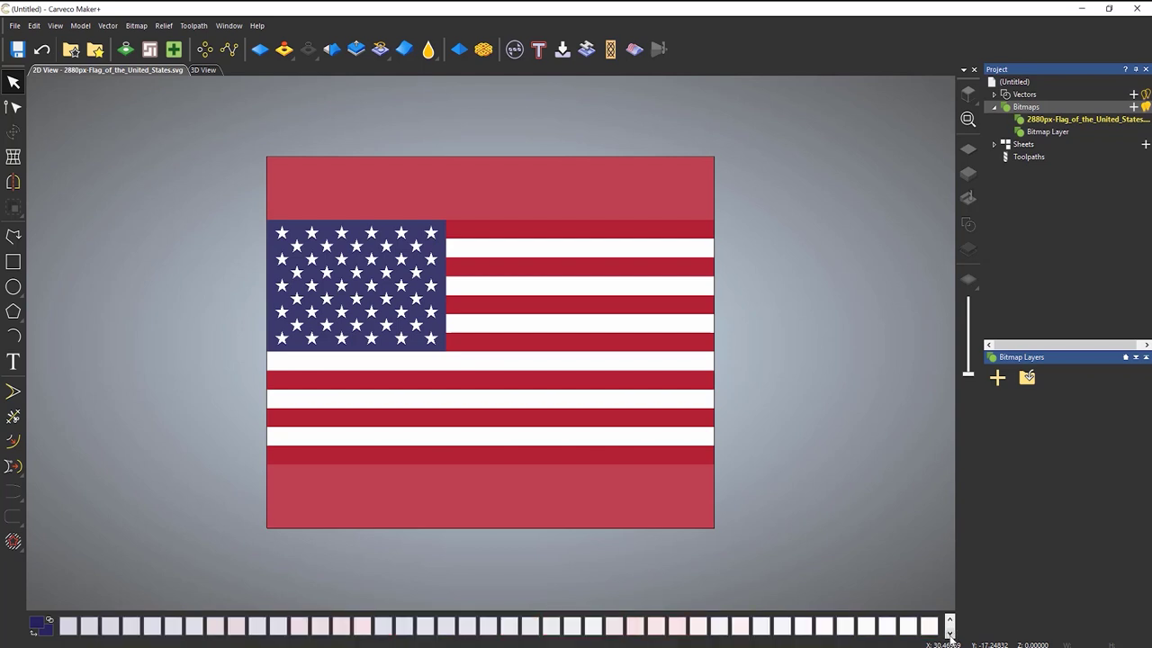
left_click(950, 633)
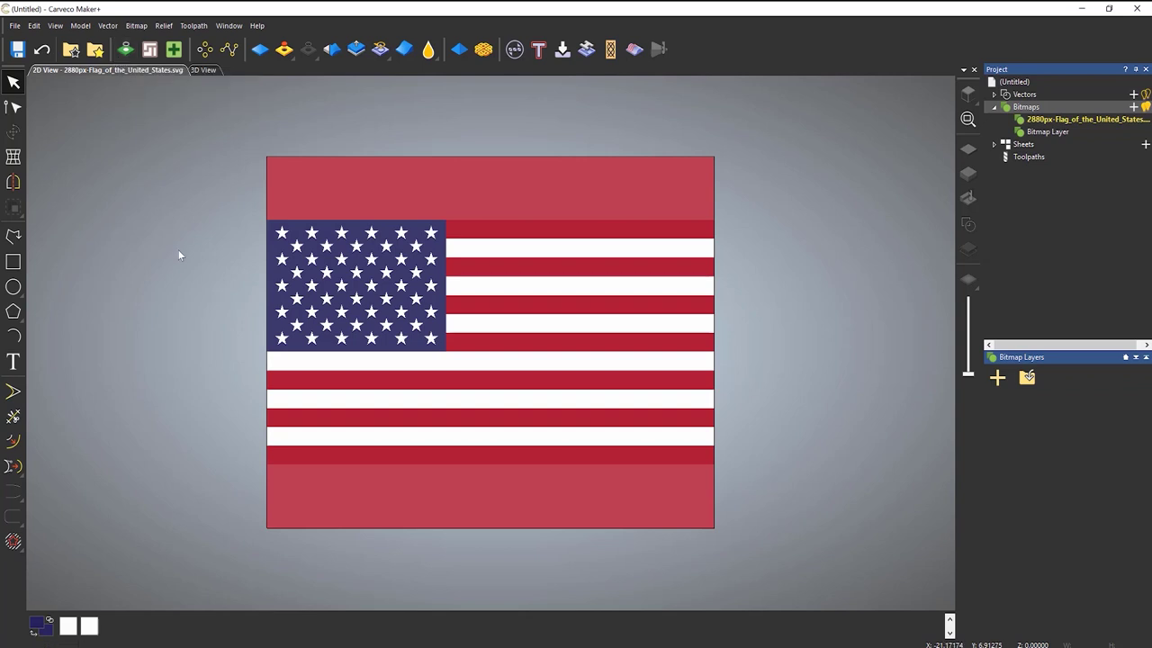
left_click(950, 628)
left_click(949, 628)
left_click(949, 628)
left_click(950, 628)
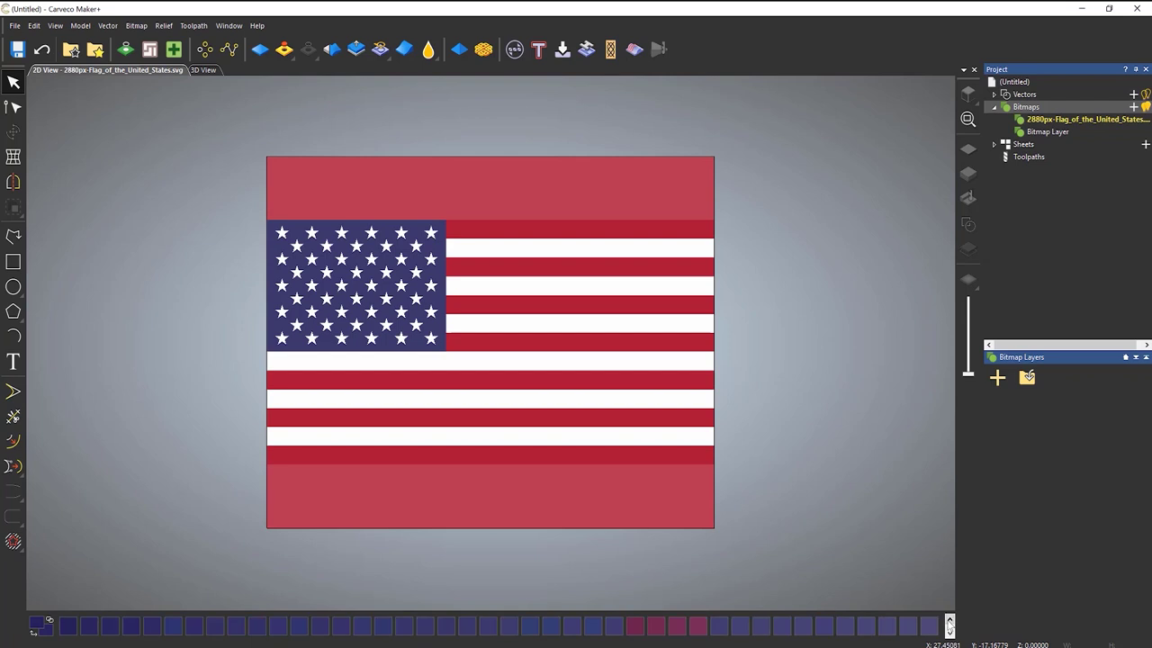
Reduce the flag bitmap's colours to a maximum of 5 with Reduce Number
right_click(44, 629)
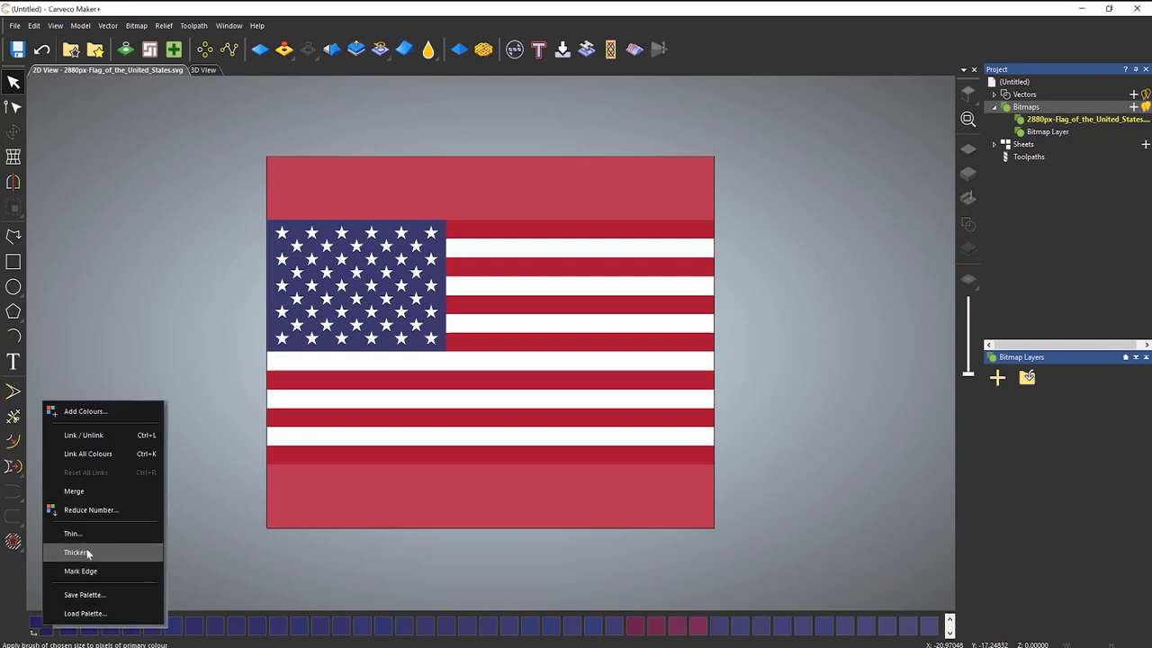
left_click(125, 509)
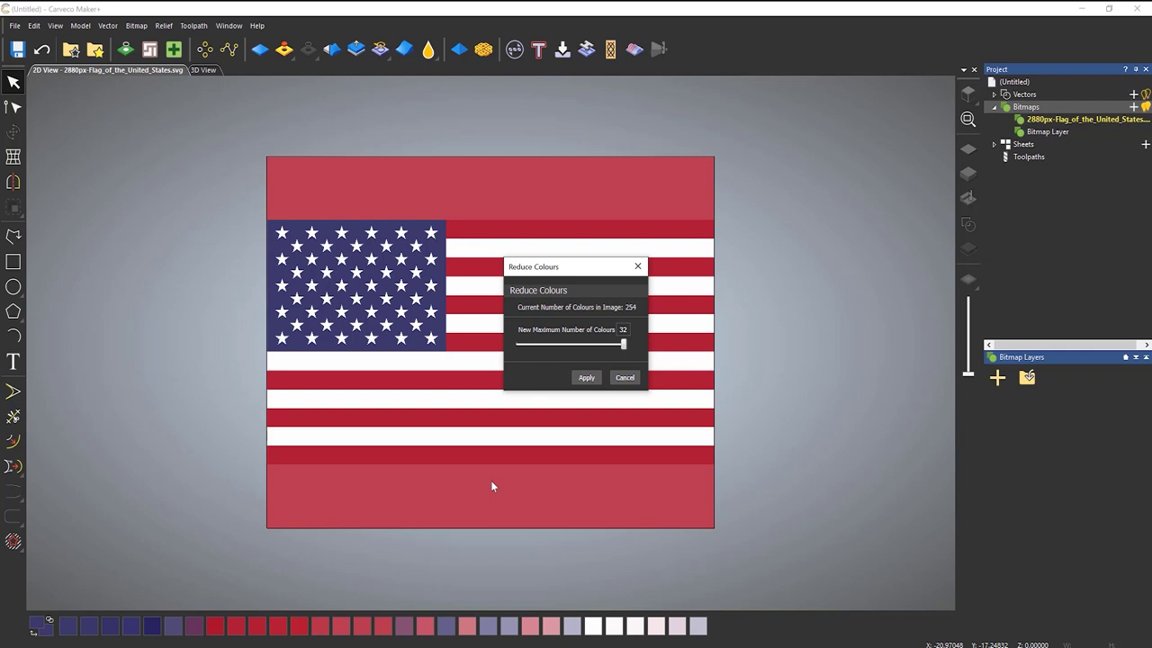
left_click_drag(623, 348, 495, 352)
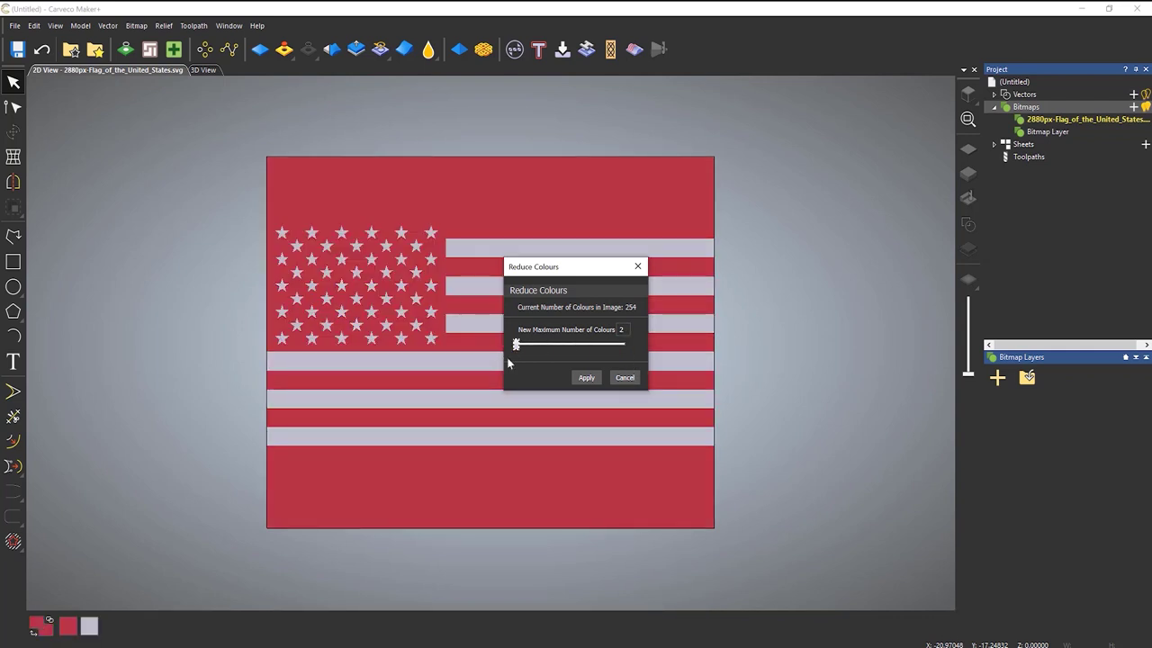
left_click_drag(516, 347, 520, 348)
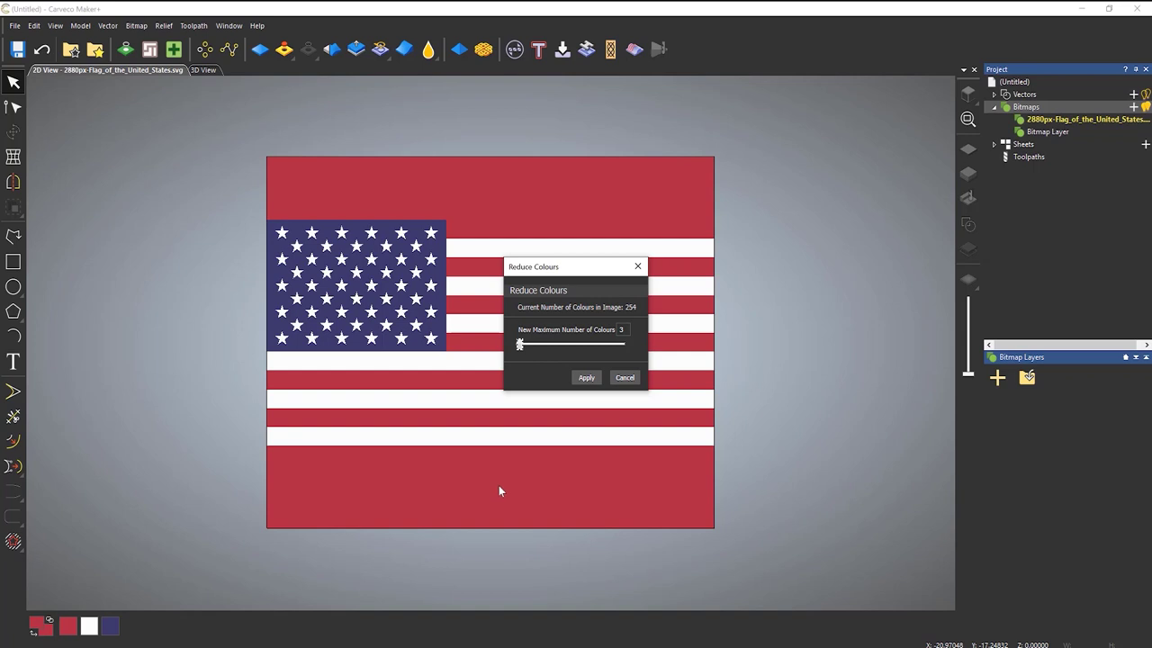
left_click_drag(521, 349, 527, 350)
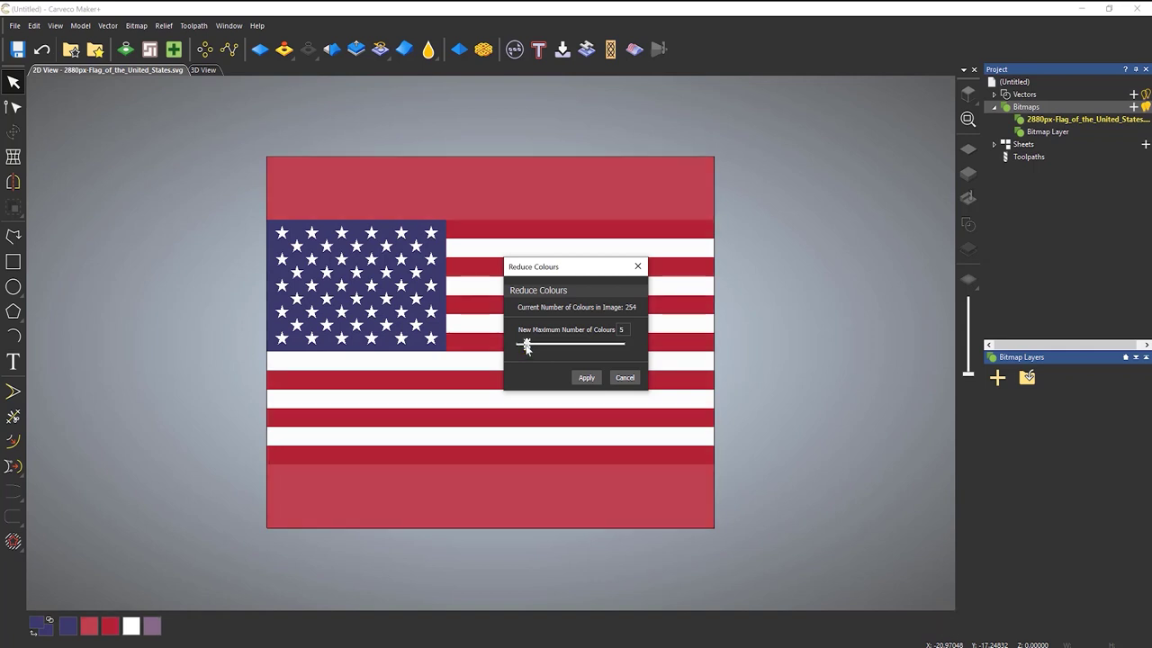
left_click(586, 377)
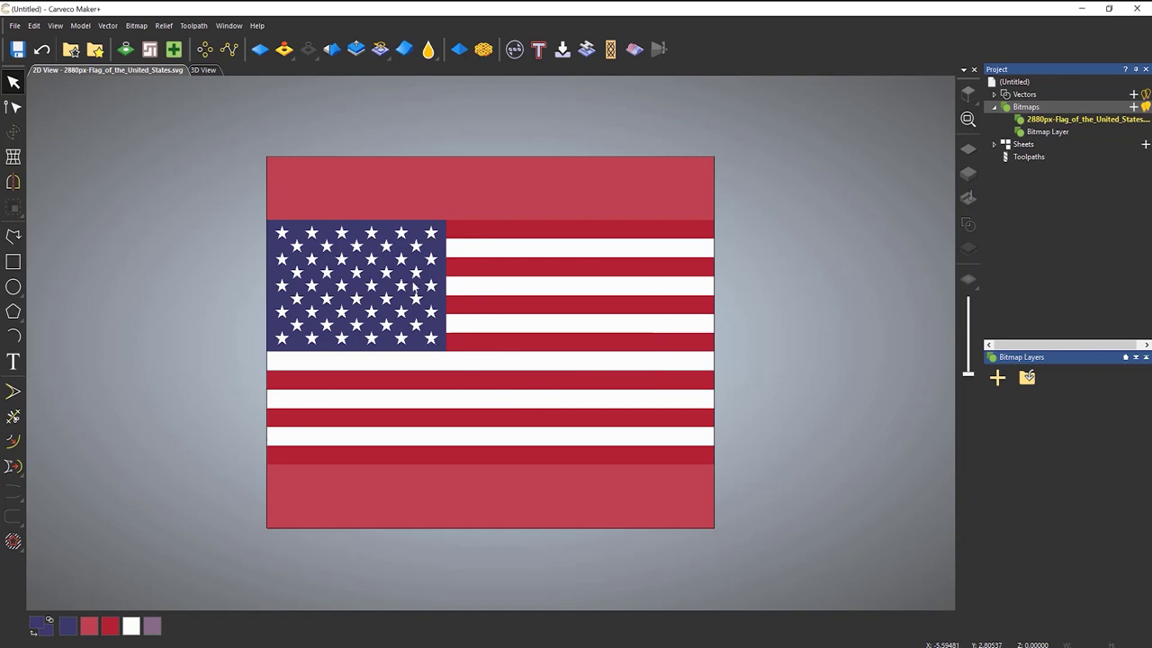
Zoom into a star and merge the mauve fringe pixels into the canton's dark blue
scroll(409, 284, "up", 3)
scroll(402, 286, "up", 5)
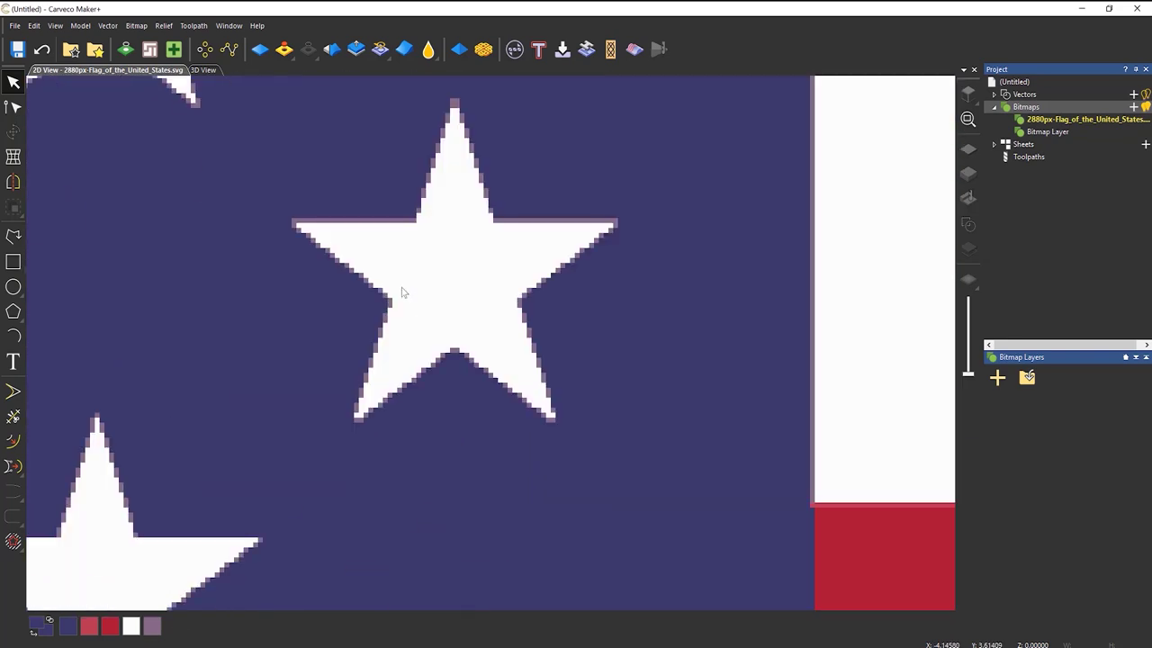
scroll(499, 342, "up", 2)
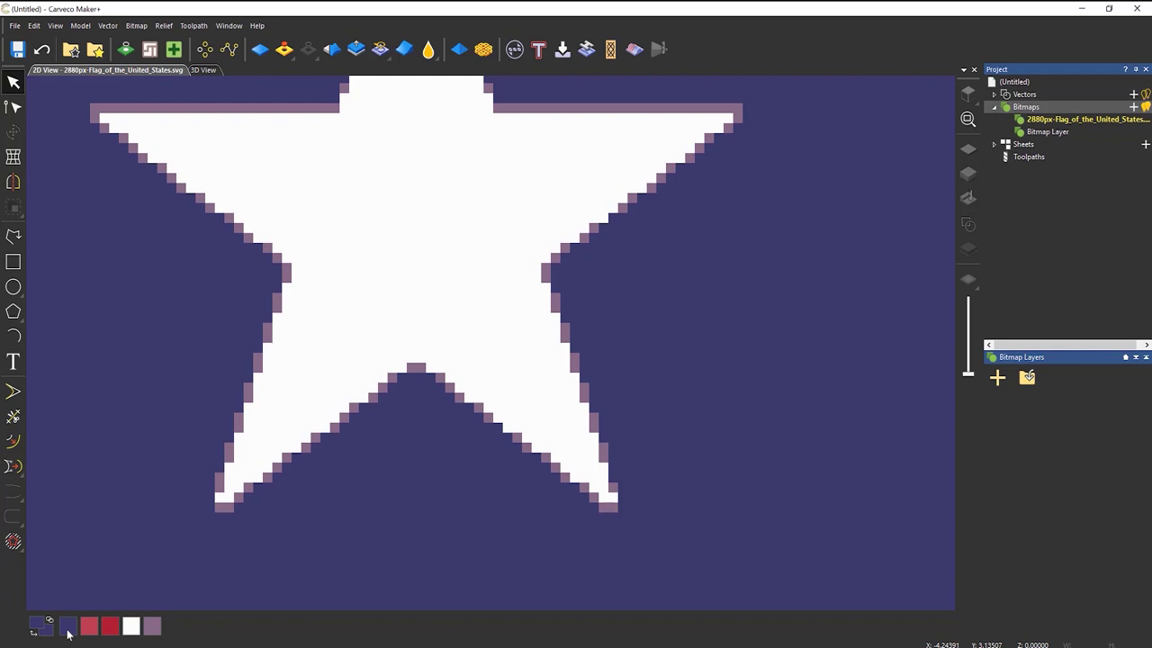
right_click(154, 631)
left_click(49, 623)
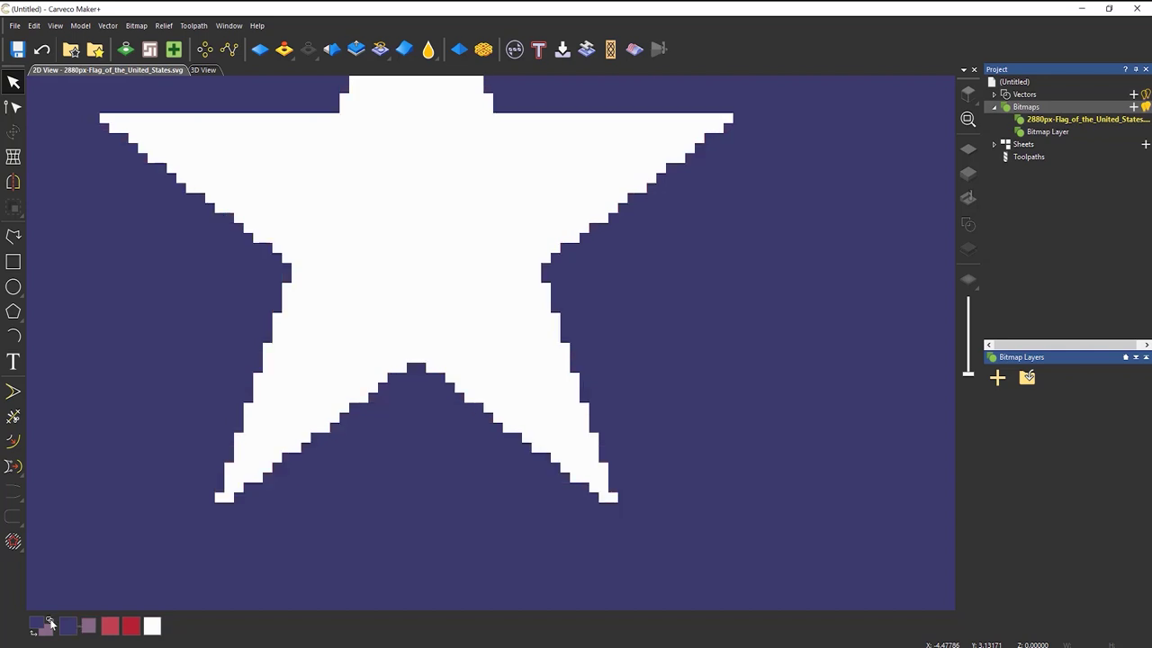
scroll(348, 444, "down", 3)
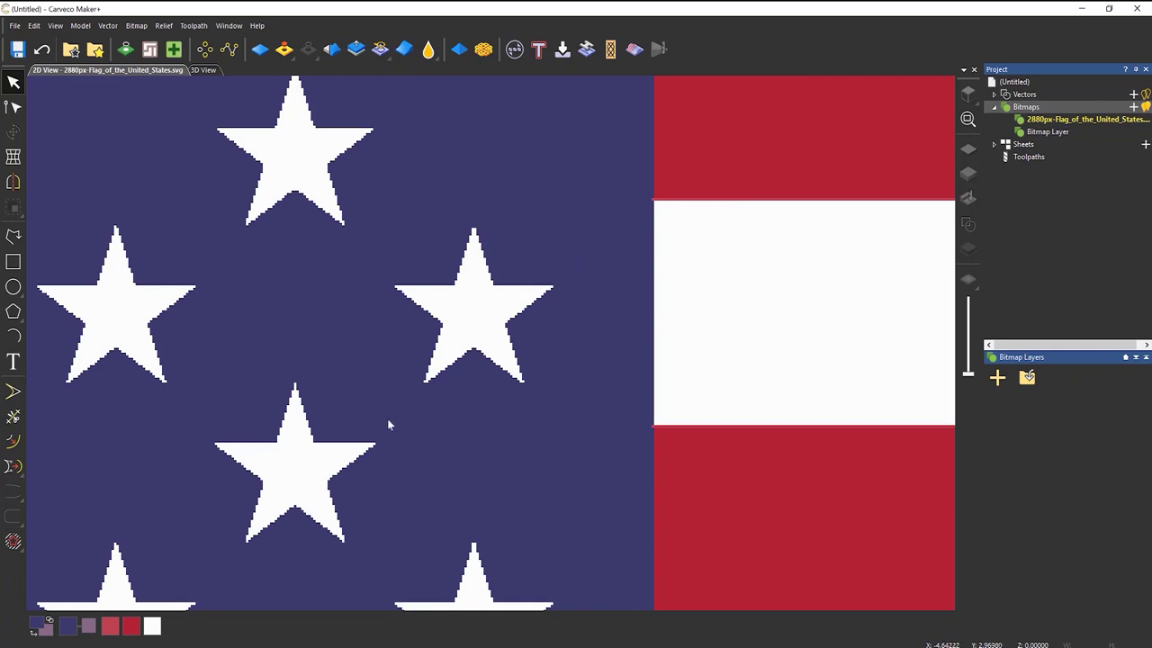
scroll(388, 419, "down", 5)
Display Model Information for the flag: 30 × 24 inches at 2236 × 1788 pixels
scroll(399, 416, "down", 2)
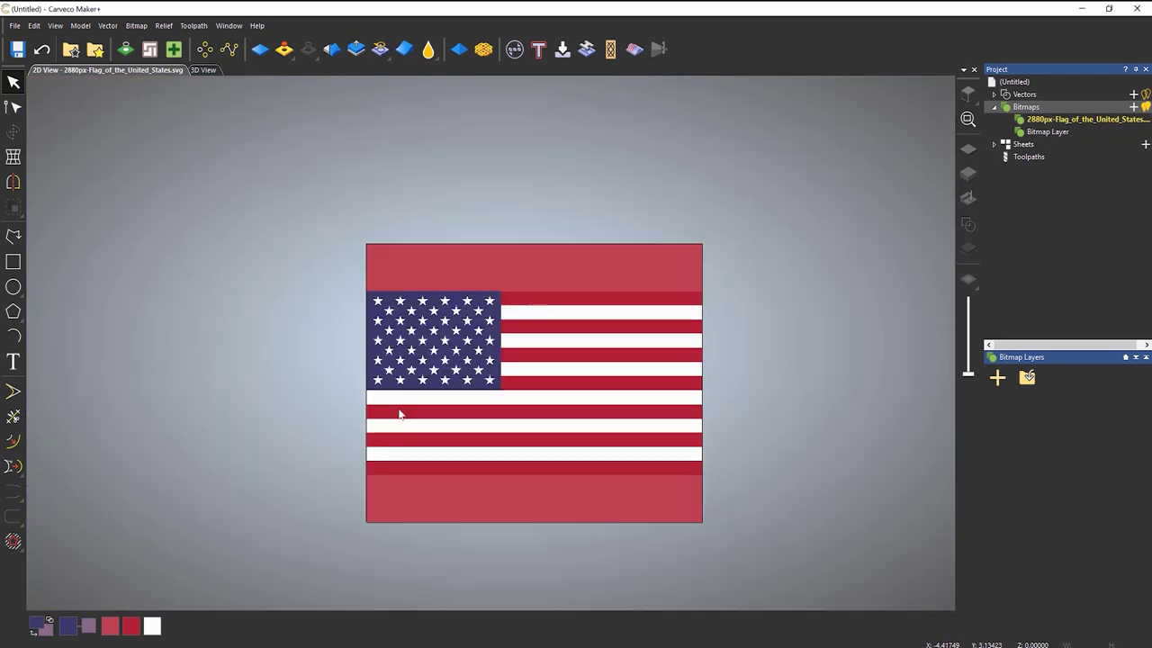
scroll(540, 490, "up", 2)
scroll(526, 288, "down", 2)
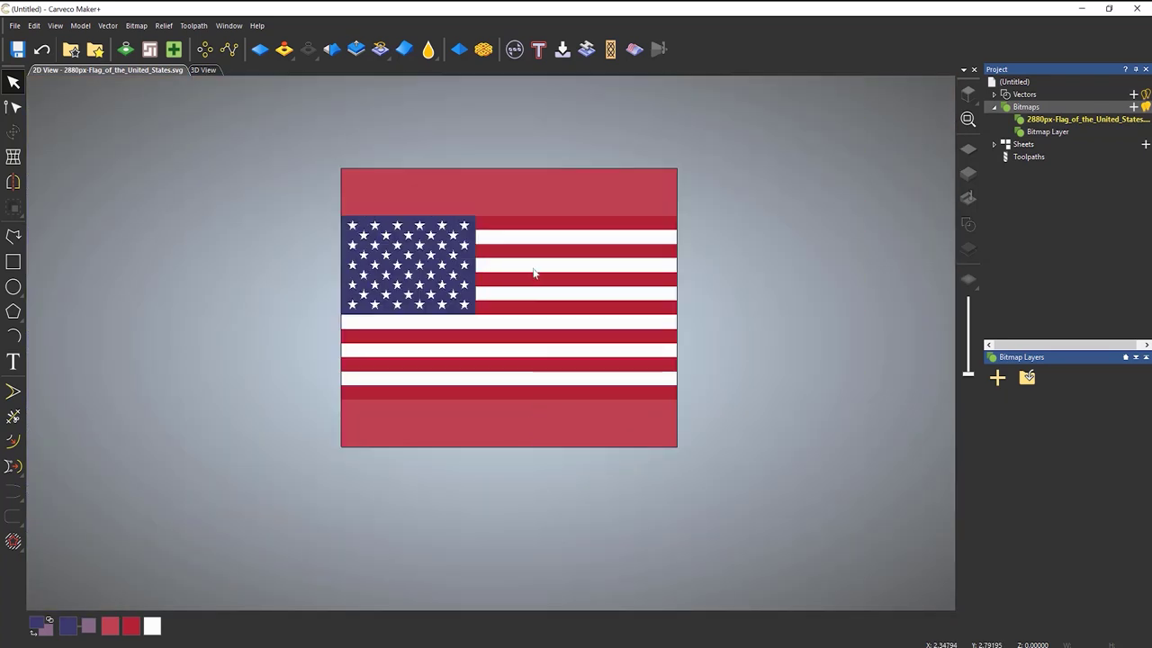
scroll(532, 270, "up", 2)
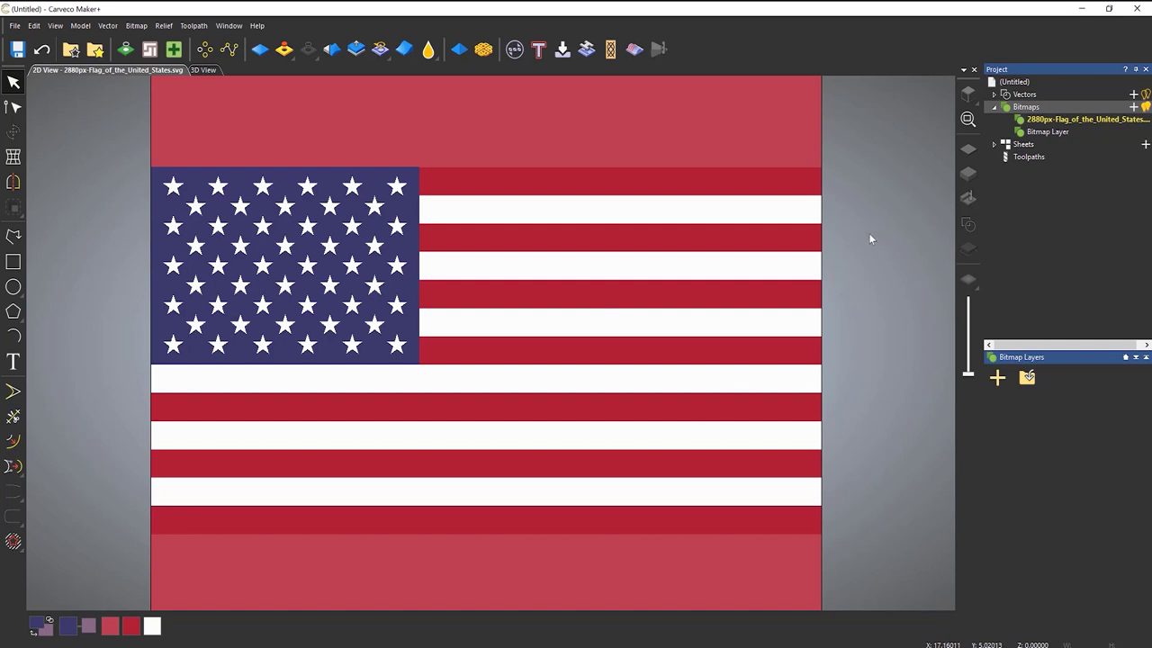
left_click(1014, 83)
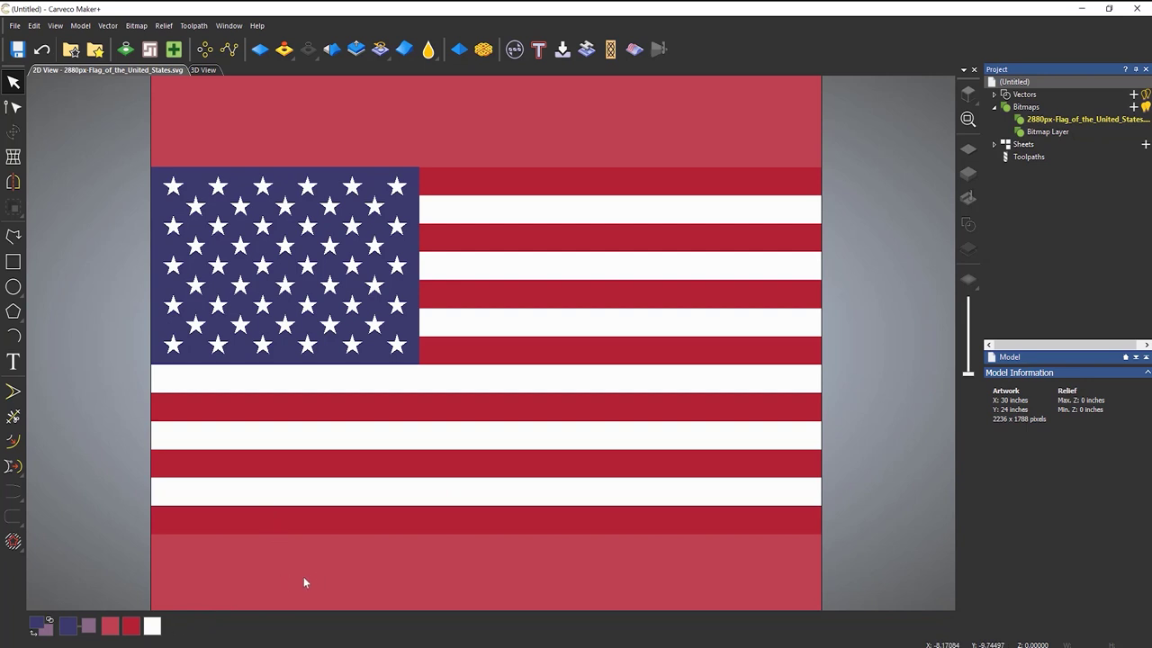
Recolour the pink top and bottom margins white, with white as primary and pink as secondary
left_click(148, 627)
left_click(110, 628, "shift")
left_click(51, 623)
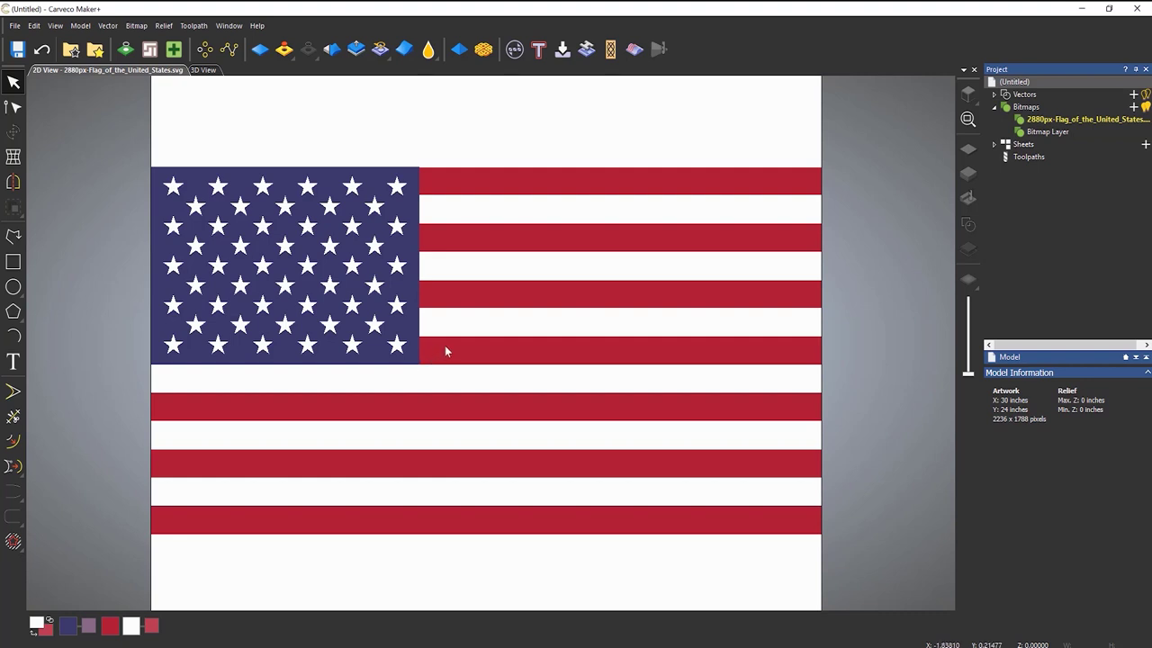
scroll(444, 354, "down", 1)
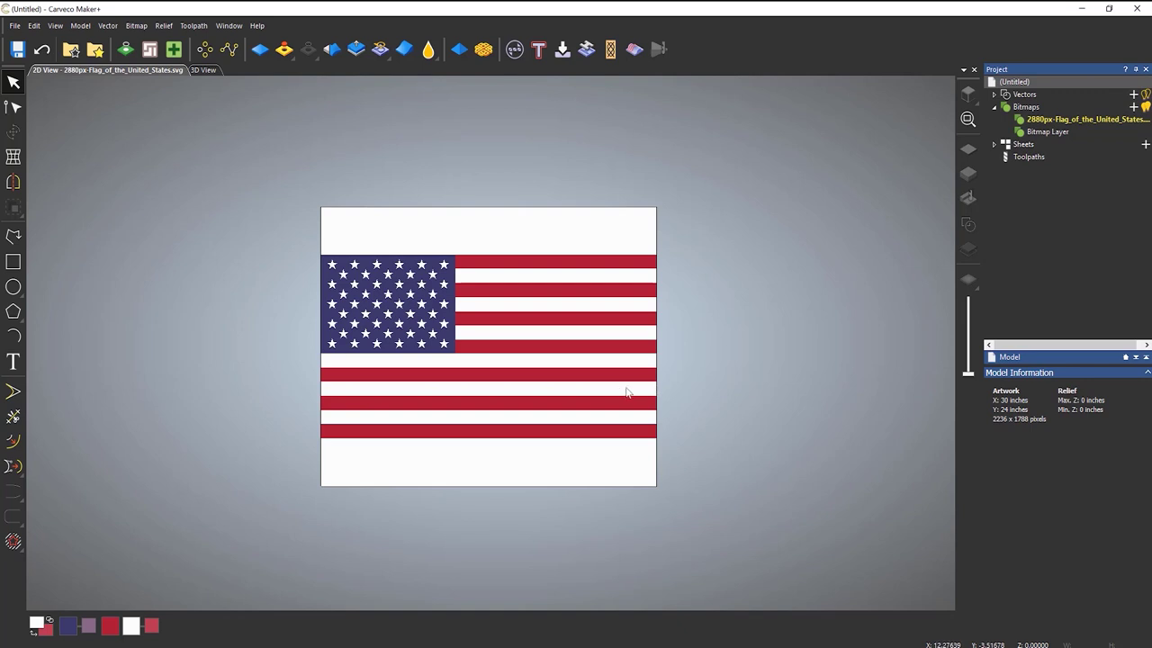
Add an off-white RGB 251,250,250 colour to the palette, then make navy primary and white secondary
right_click(188, 632)
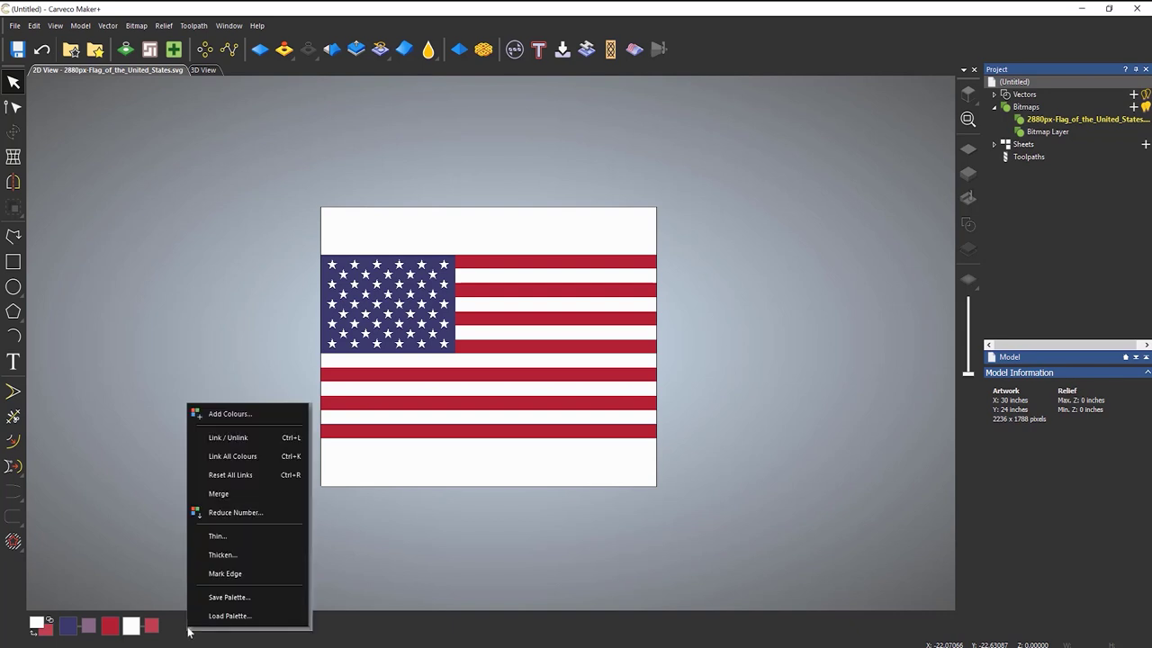
left_click(241, 416)
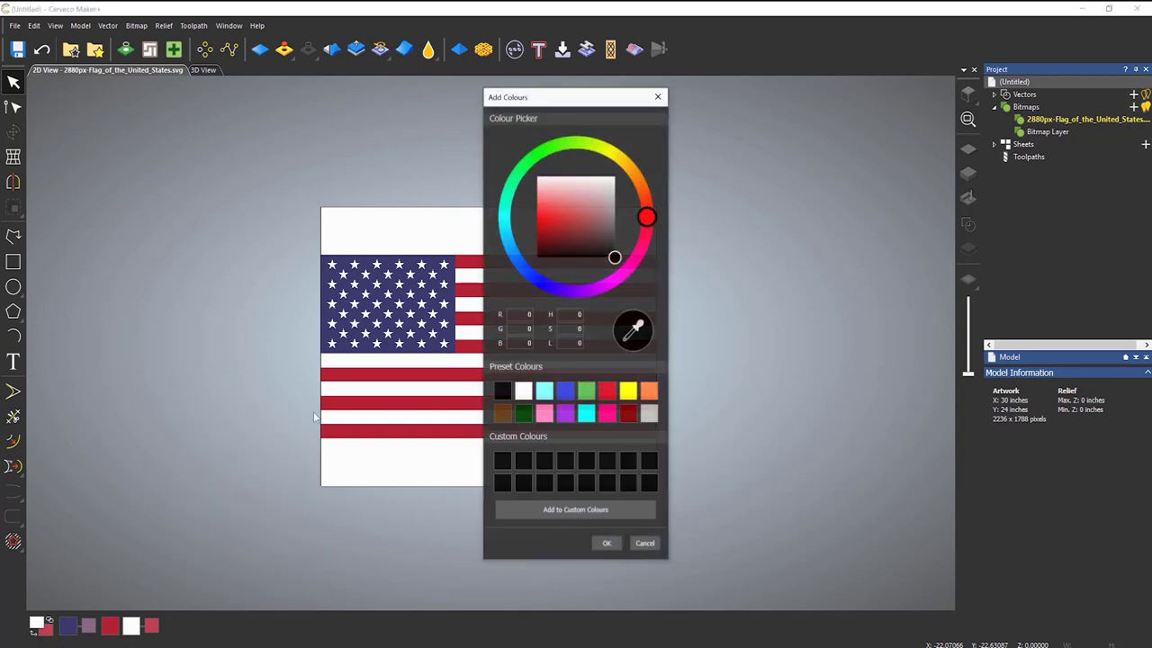
left_click(524, 391)
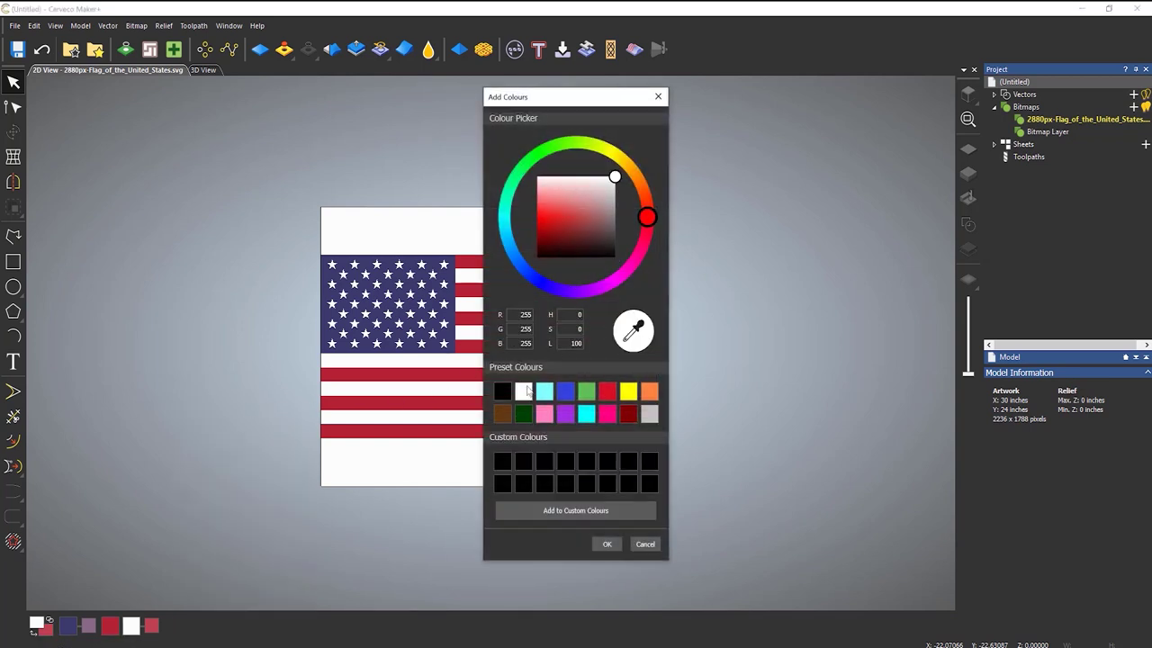
left_click(617, 181)
left_click(611, 179)
left_click(589, 512)
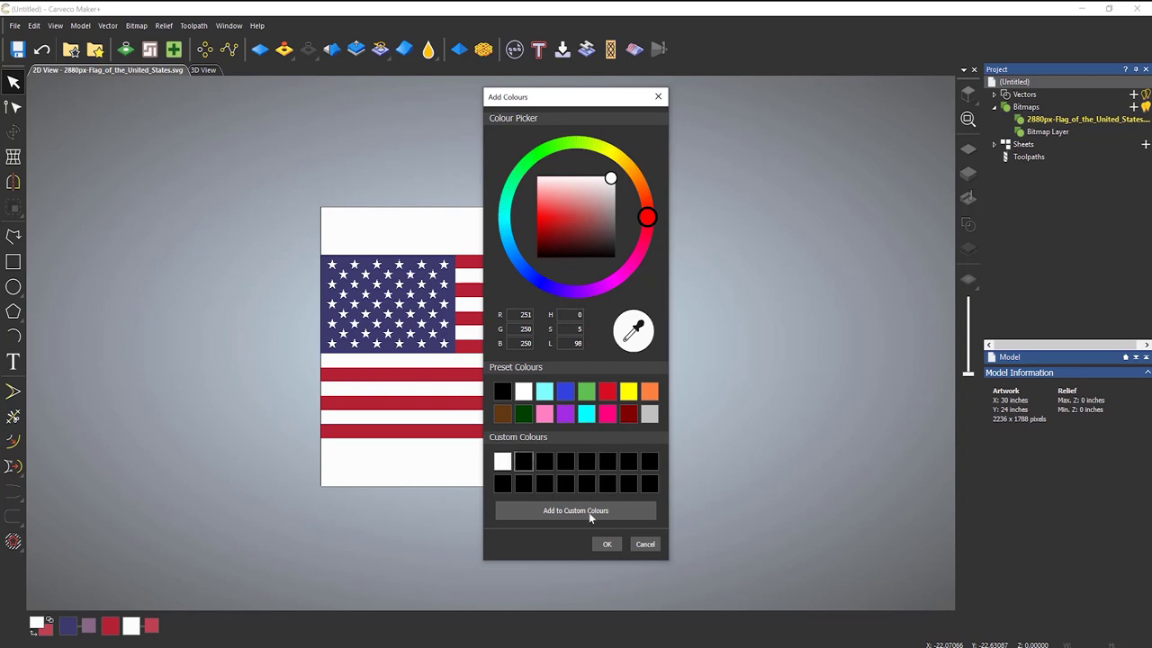
left_click(608, 545)
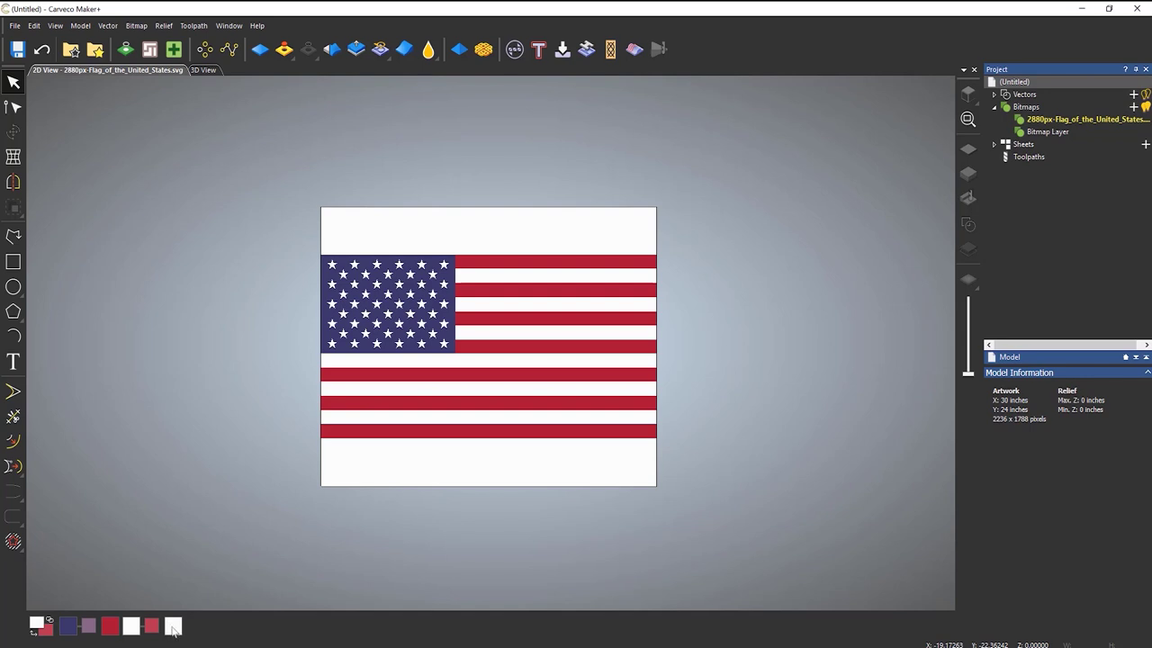
left_click(69, 627)
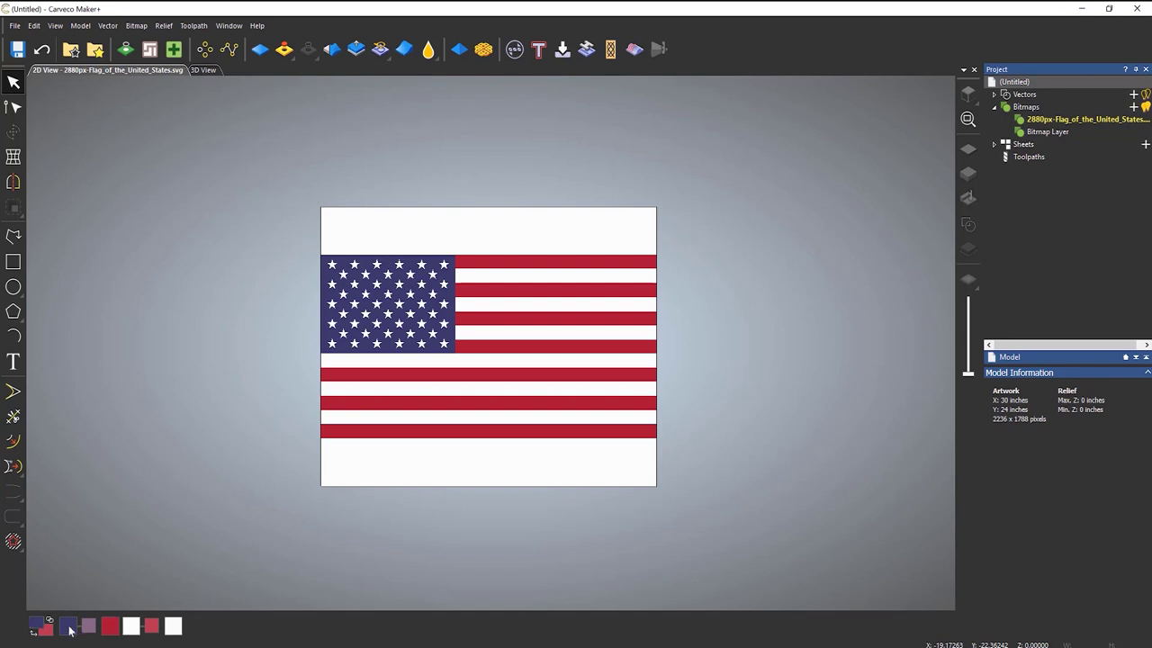
left_click(173, 627, "shift")
Add a 1-inch border to the left and right sides only of the flag bitmap
left_click(82, 26)
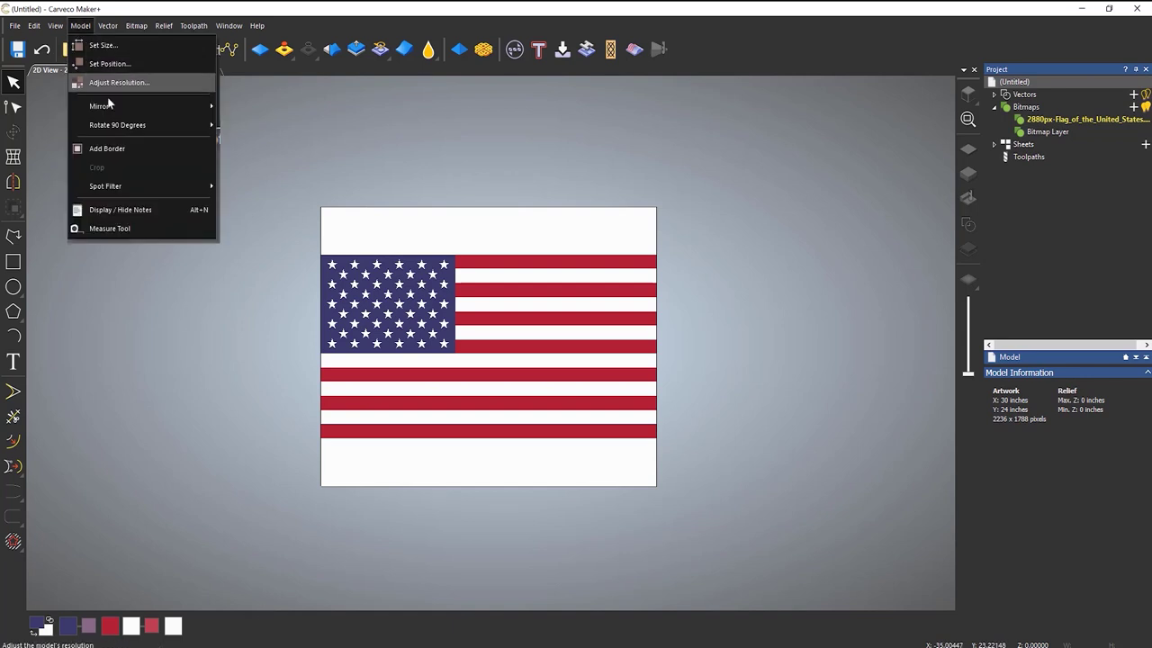
left_click(135, 149)
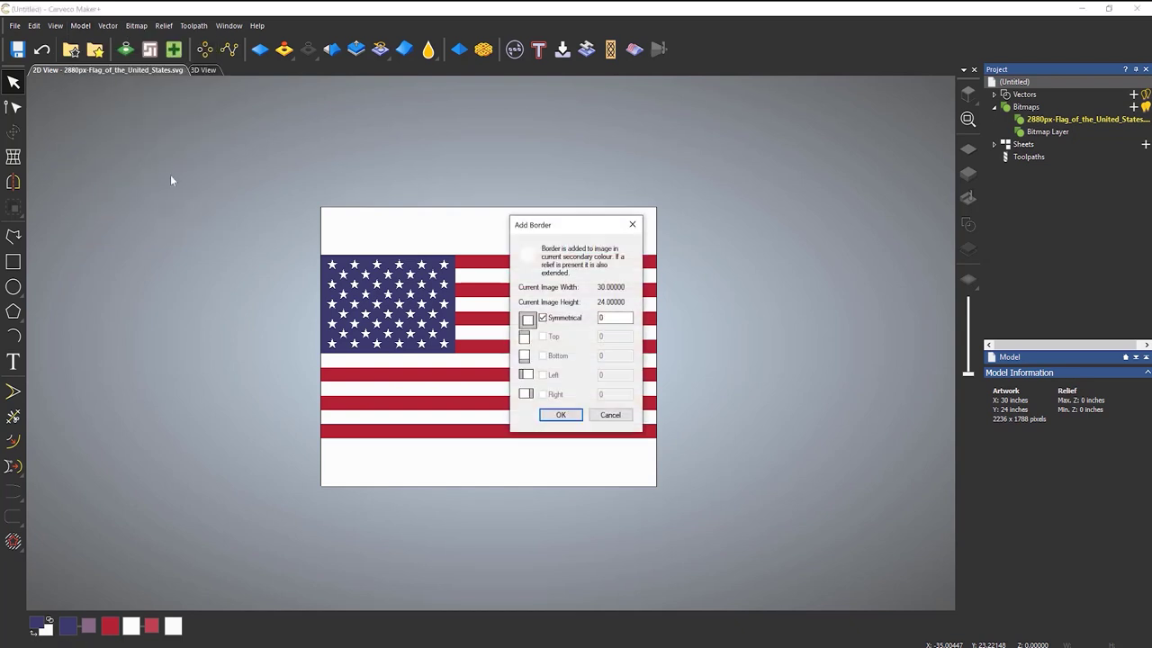
left_click_drag(581, 224, 759, 198)
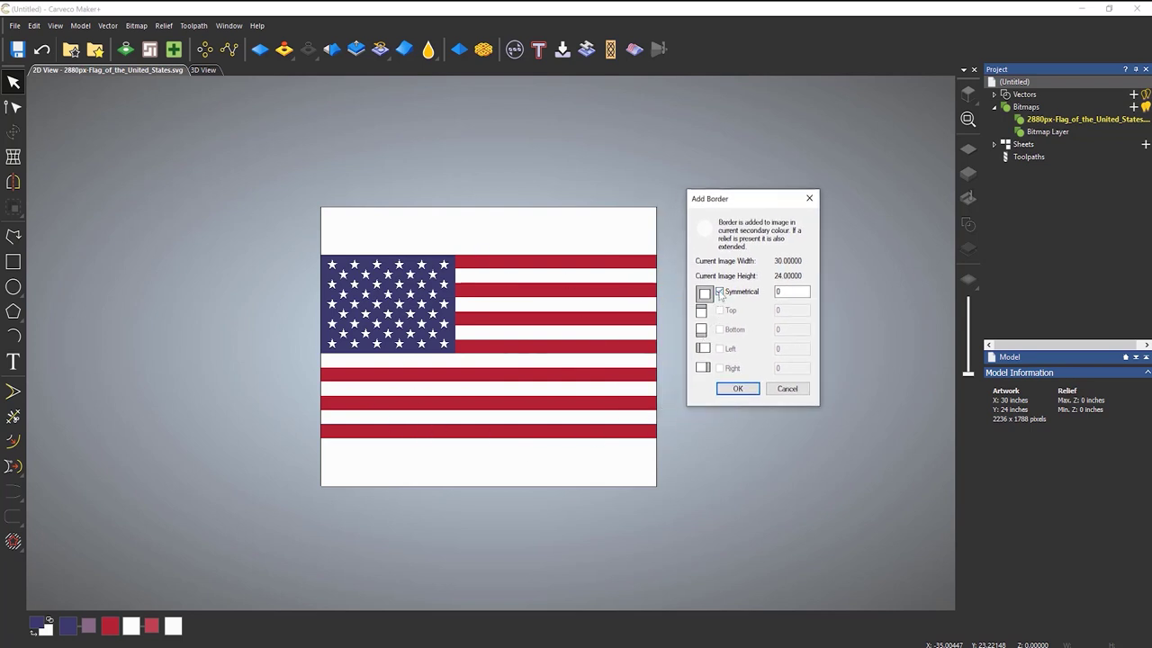
left_click(719, 293)
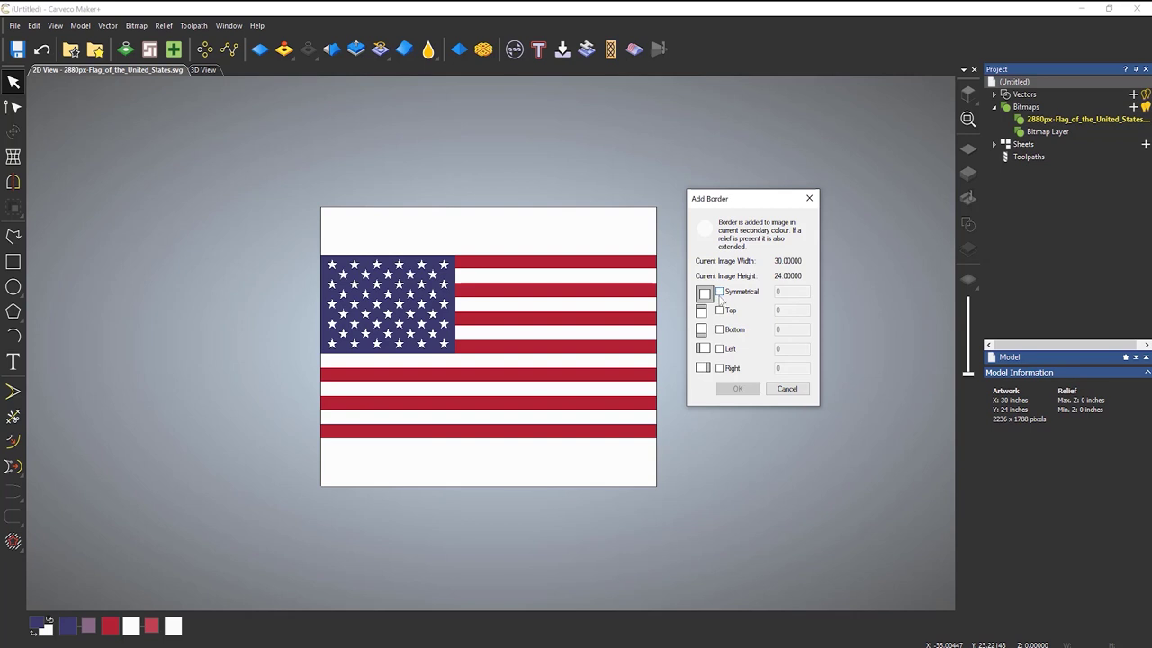
left_click(719, 349)
left_click(719, 368)
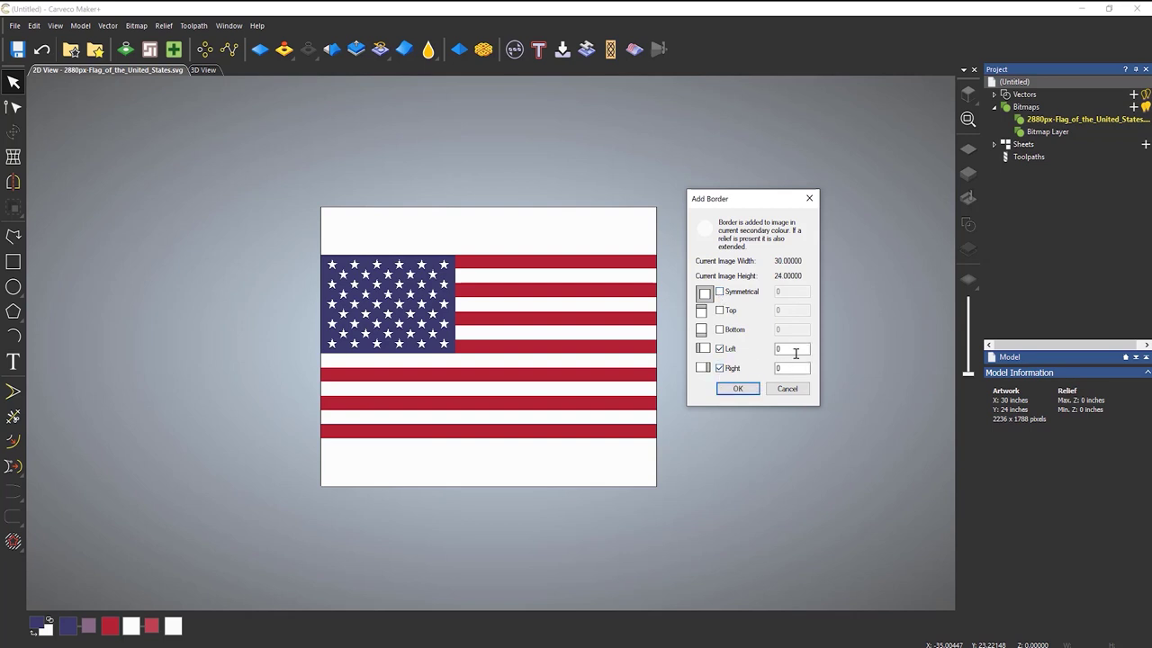
double_click(795, 351)
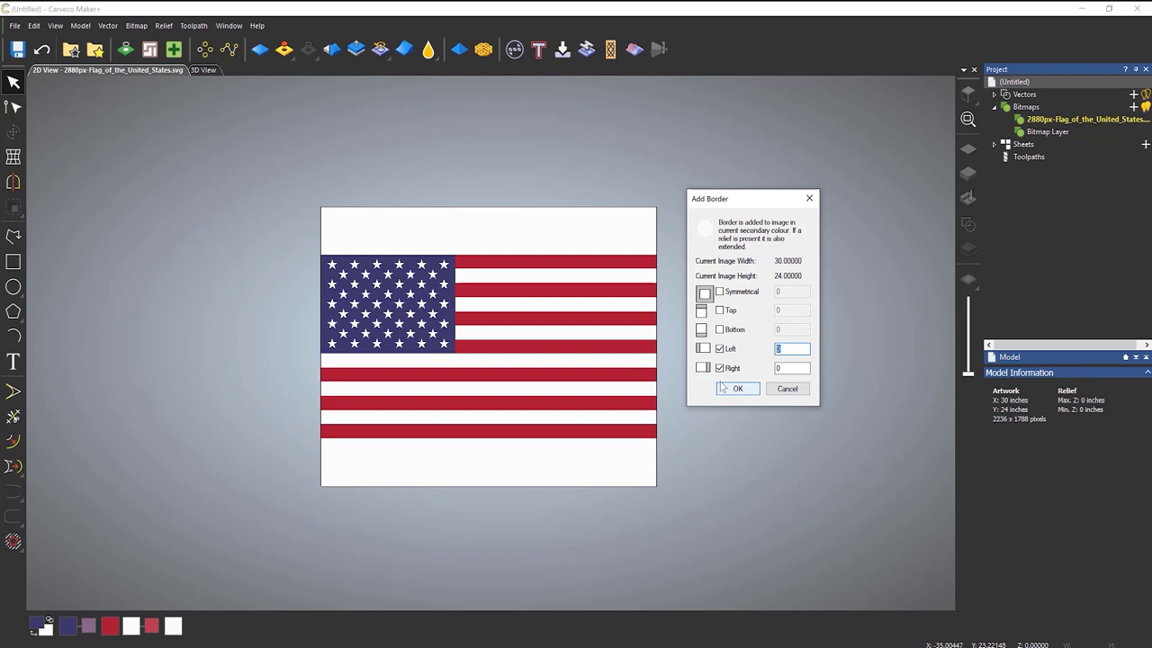
type("1")
key("Tab")
key("Tab")
type("1")
left_click(738, 389)
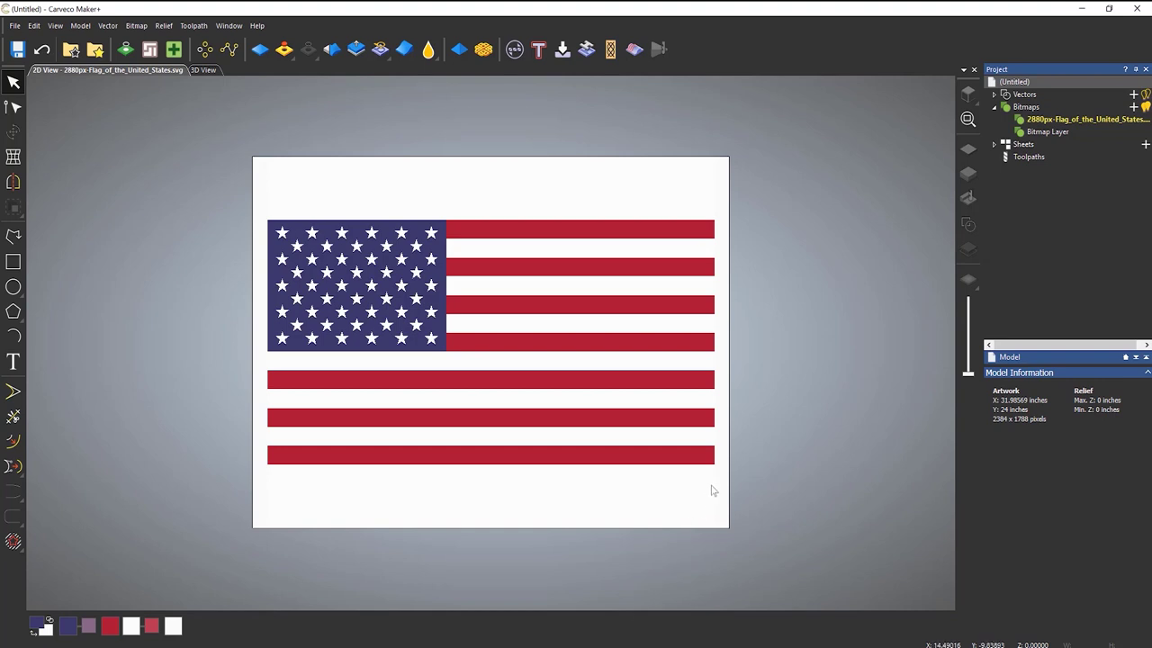
scroll(720, 438, "up", 3)
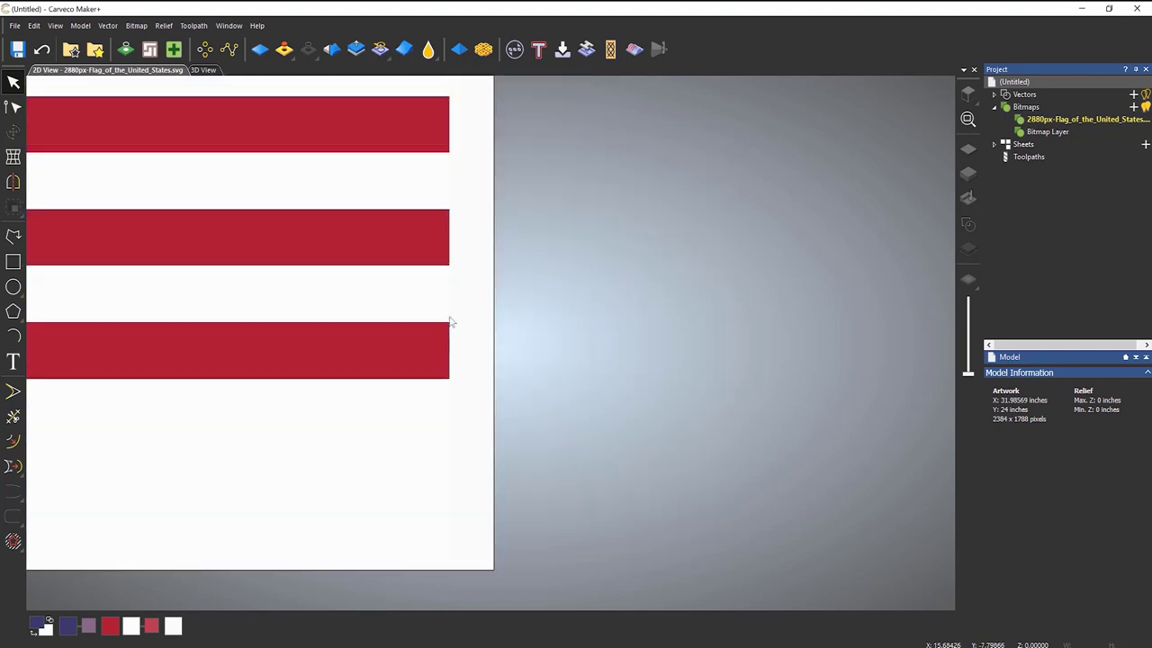
scroll(442, 304, "up", 4)
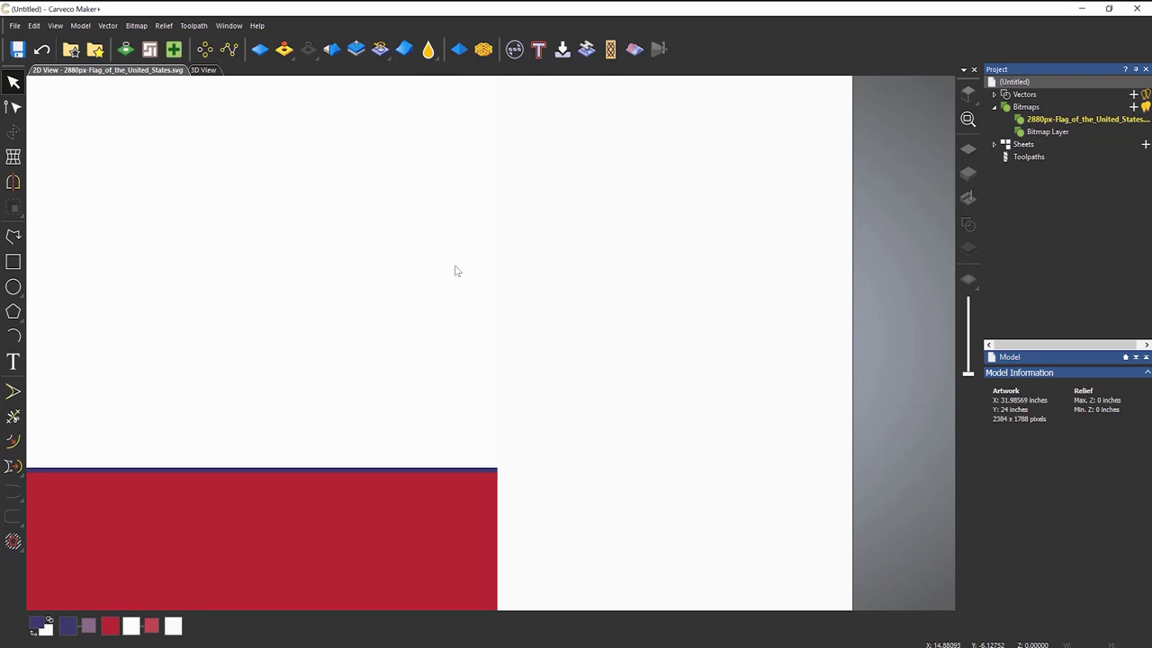
scroll(455, 270, "down", 3)
scroll(387, 216, "up", 3)
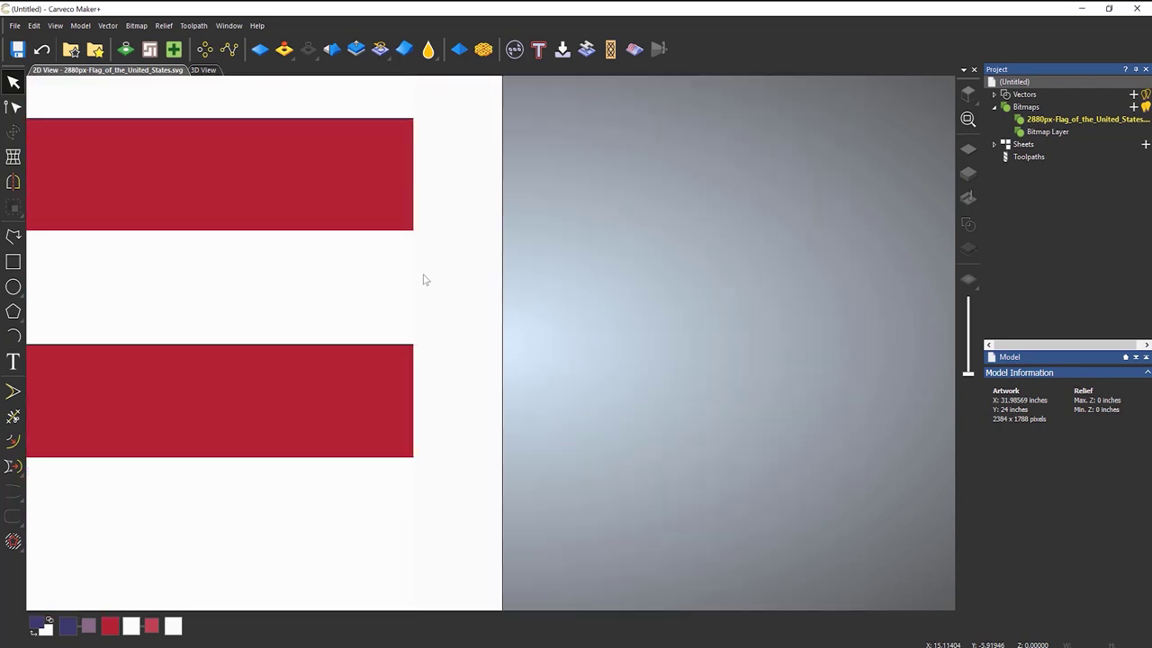
scroll(414, 311, "down", 2)
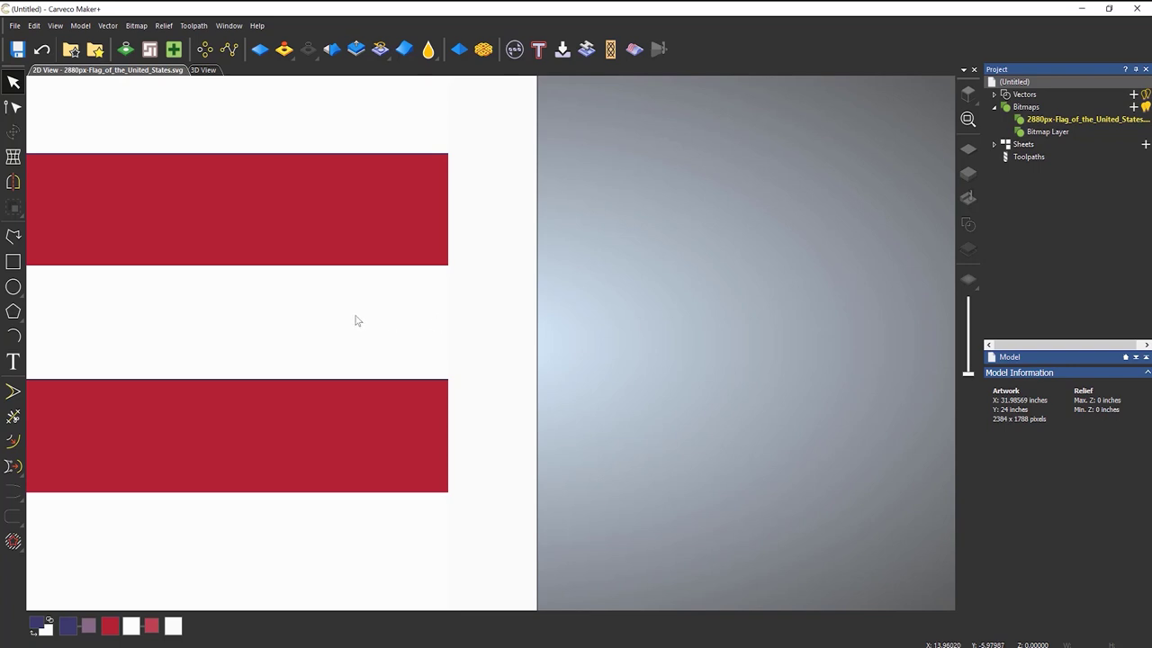
scroll(342, 298, "down", 8)
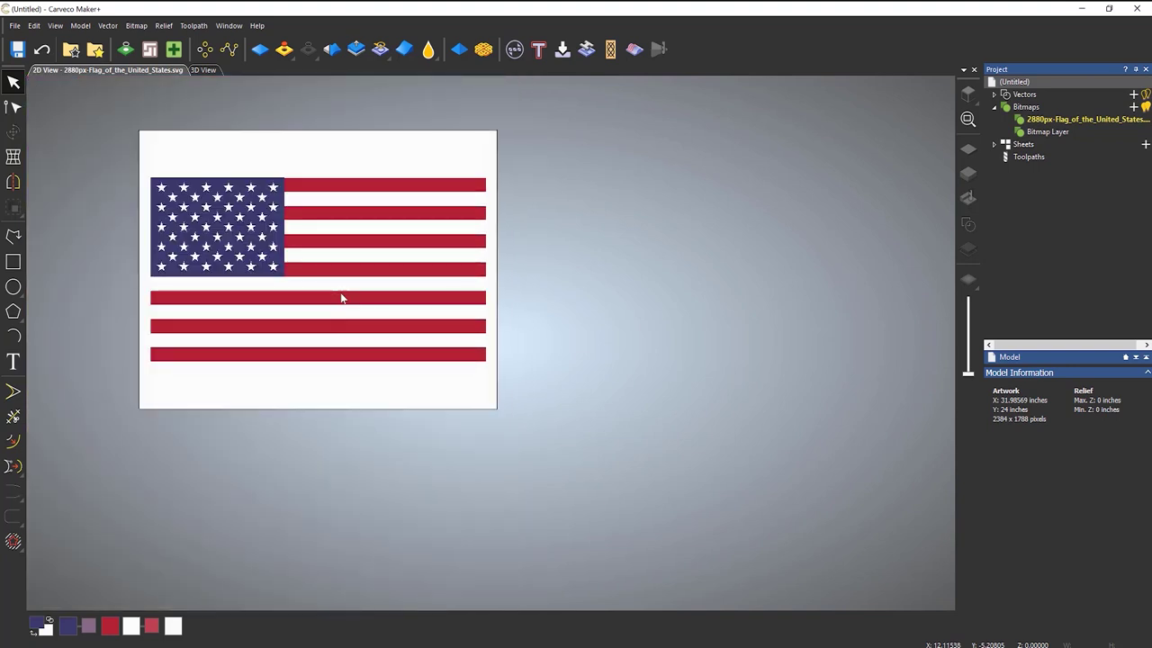
scroll(439, 321, "up", 4)
scroll(440, 321, "up", 3)
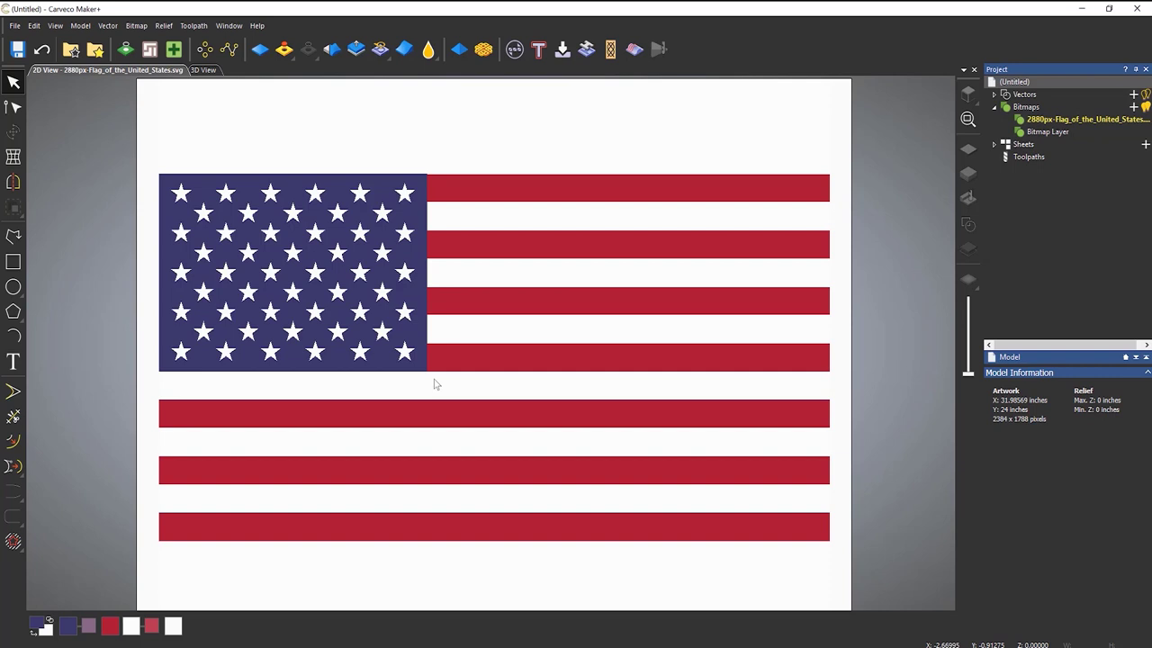
Trace the flag bitmap into boundary vectors using white as the primary traced colour
left_click(125, 51)
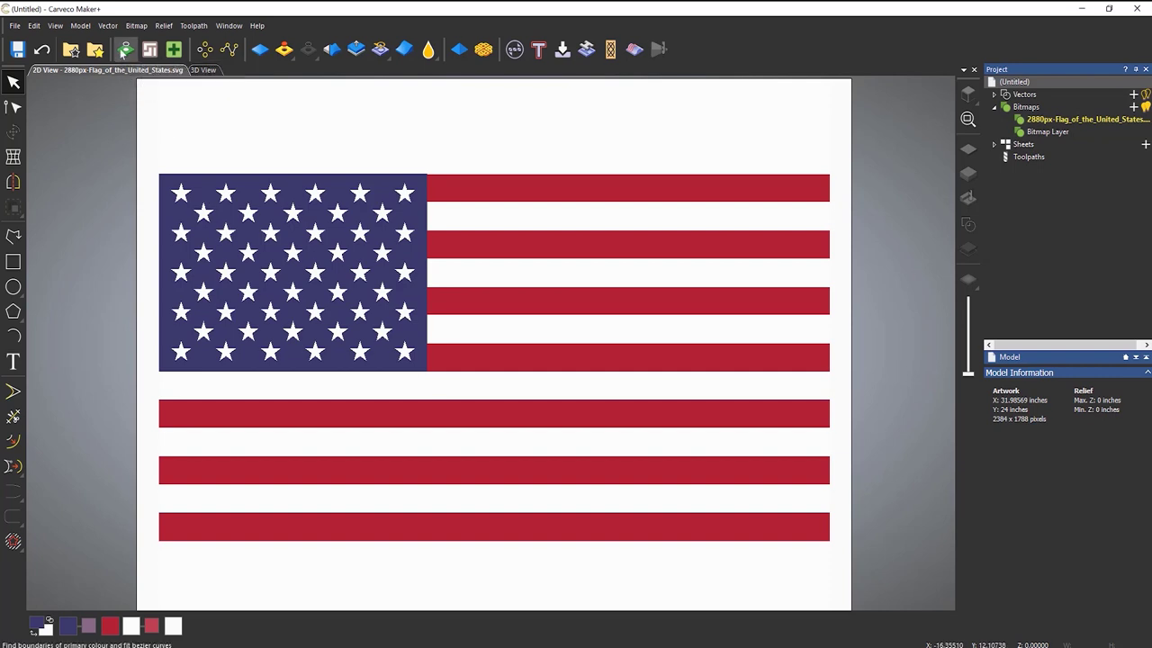
left_click(125, 51)
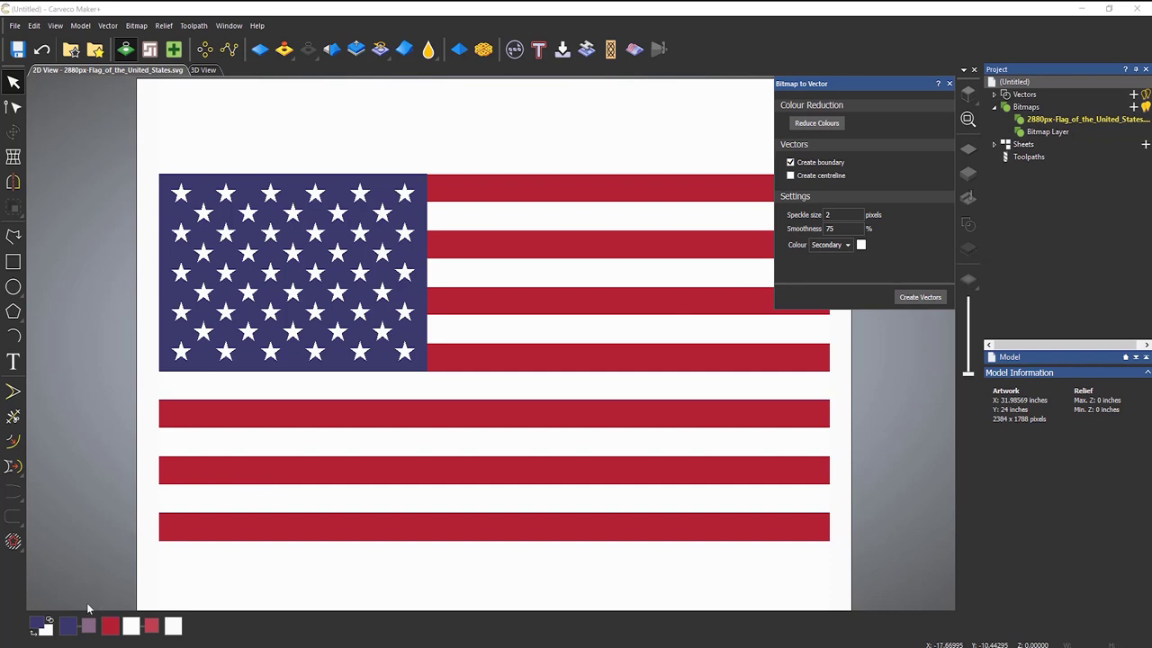
left_click(131, 630)
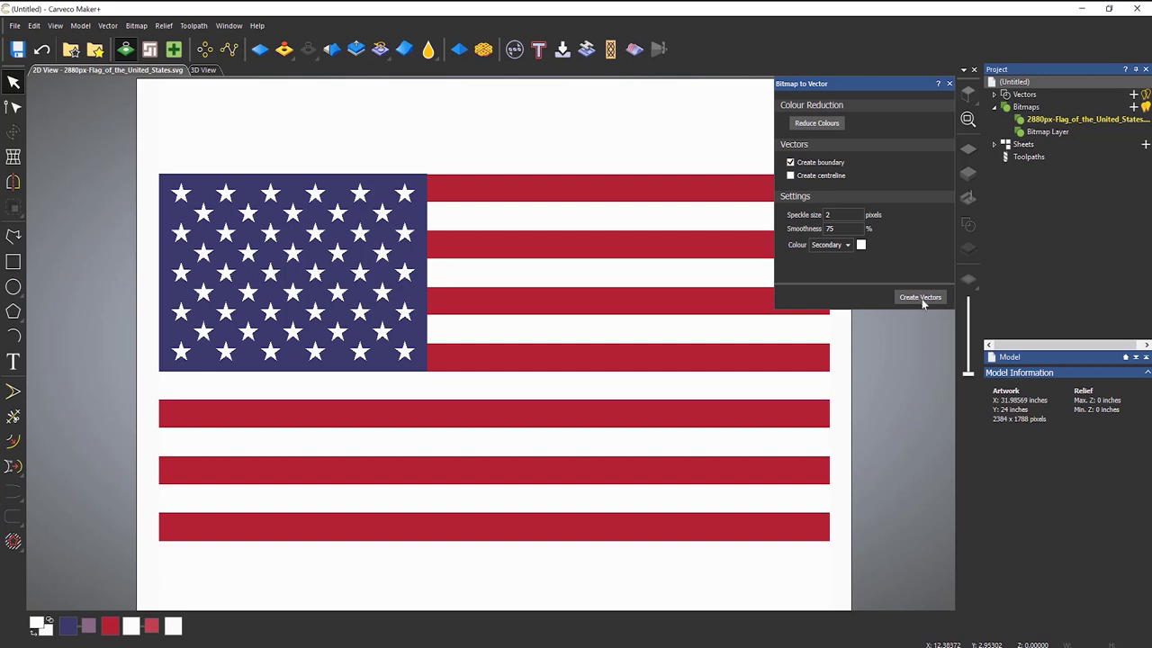
left_click(829, 245)
left_click(822, 221)
left_click(920, 298)
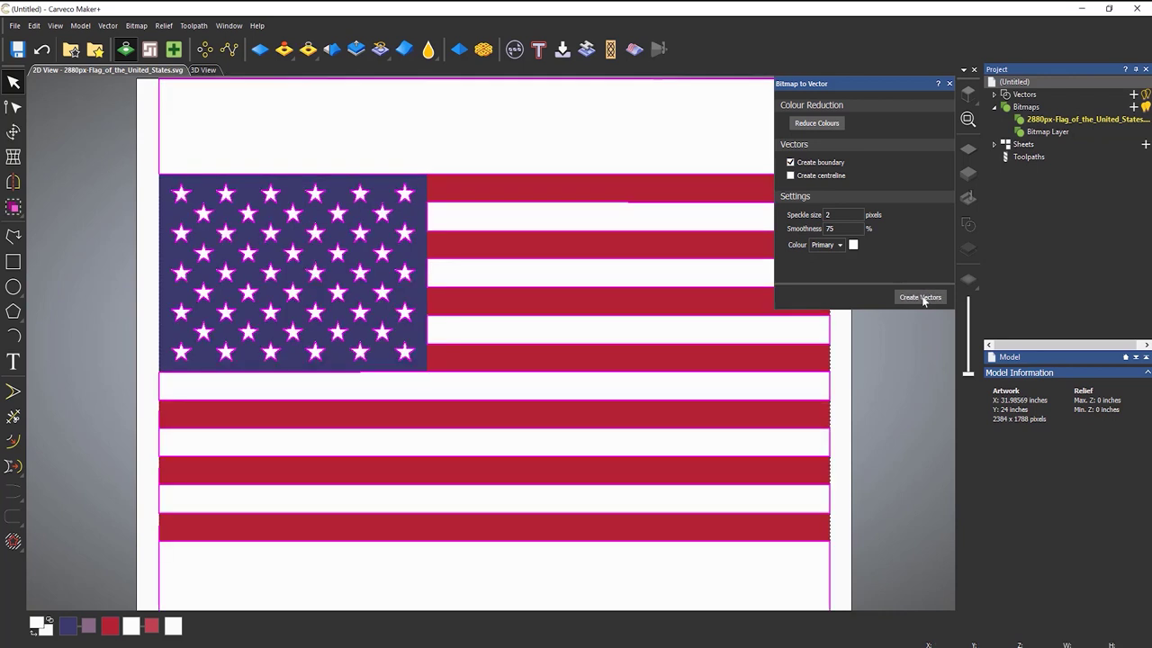
left_click(949, 84)
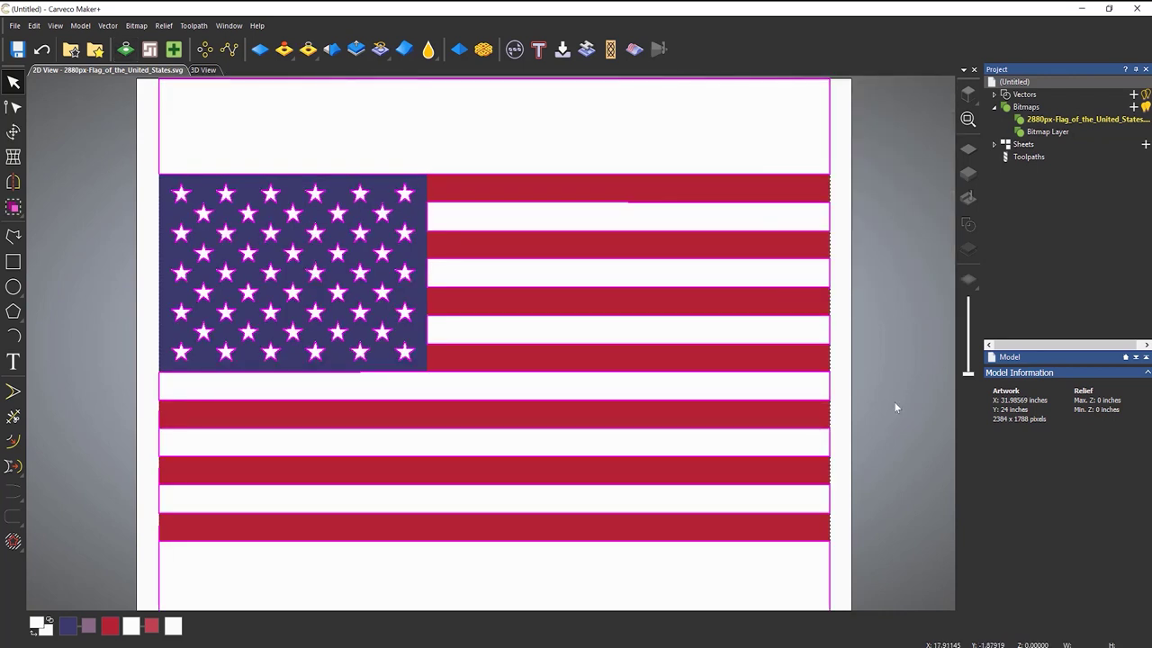
Inspect the traced outlines of the margin bands below and above the flag
left_click(829, 561)
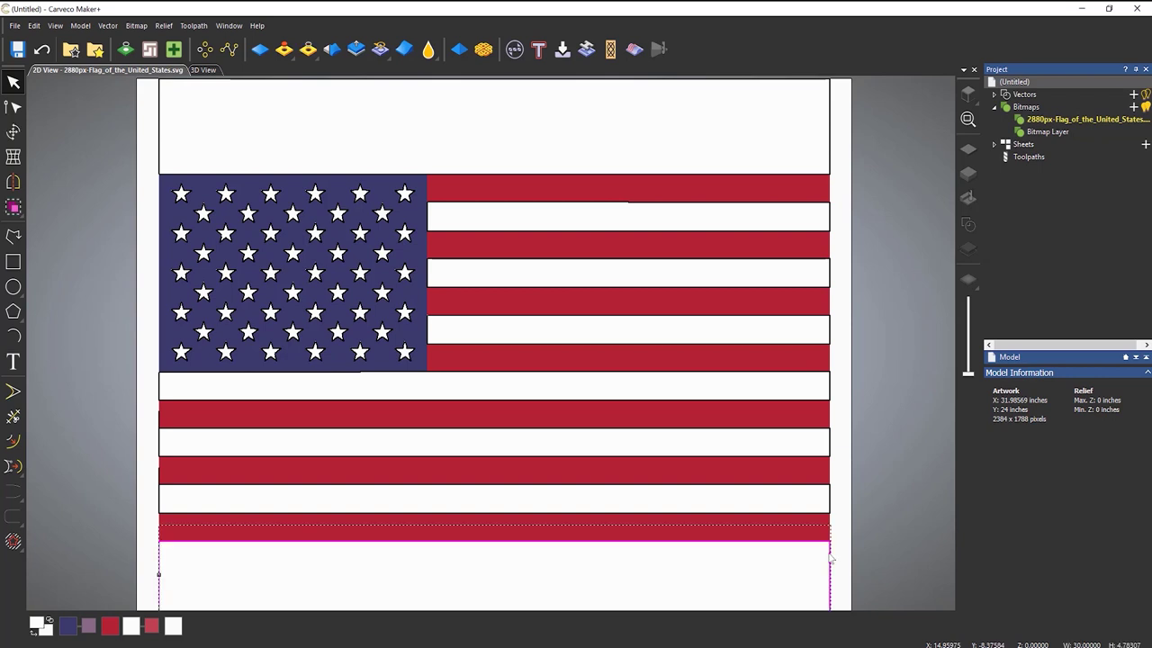
left_click(877, 519)
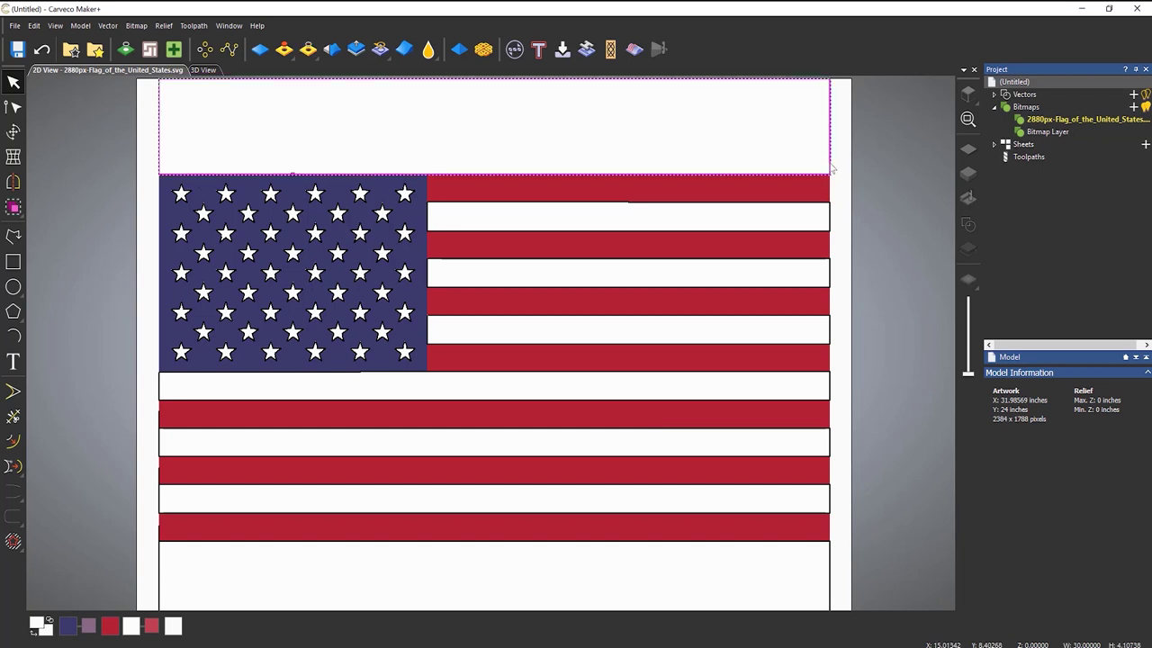
left_click(631, 172)
key("Escape")
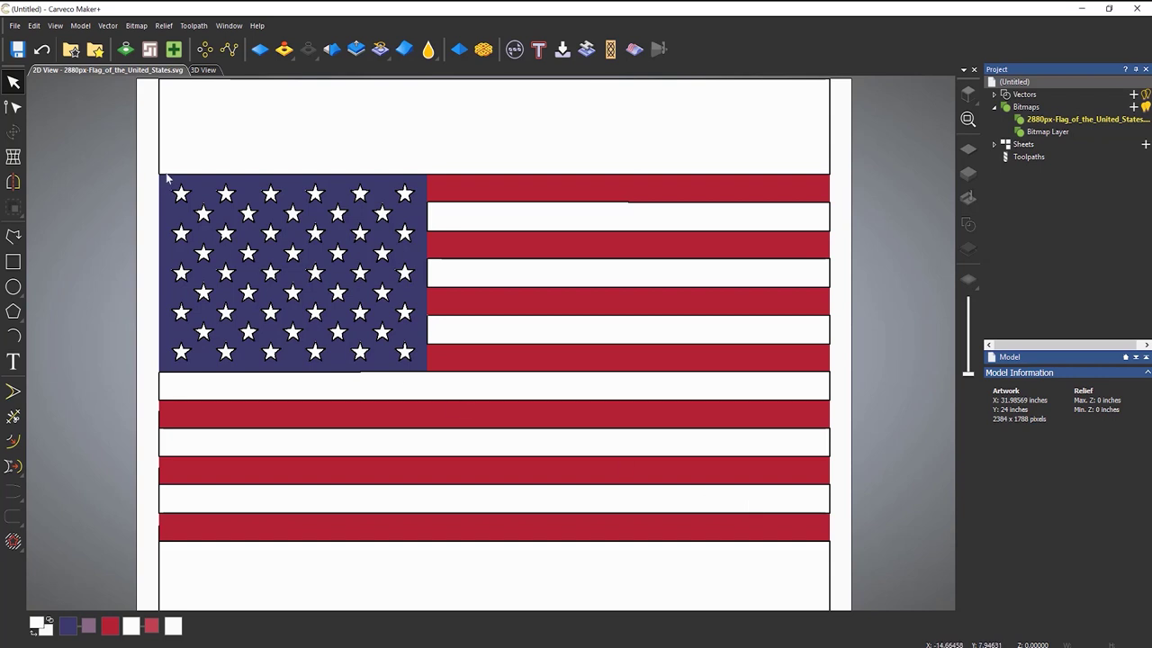
Draw a 30 × 15.79 inch rectangle vector along the flag's outer edges
left_click(14, 263)
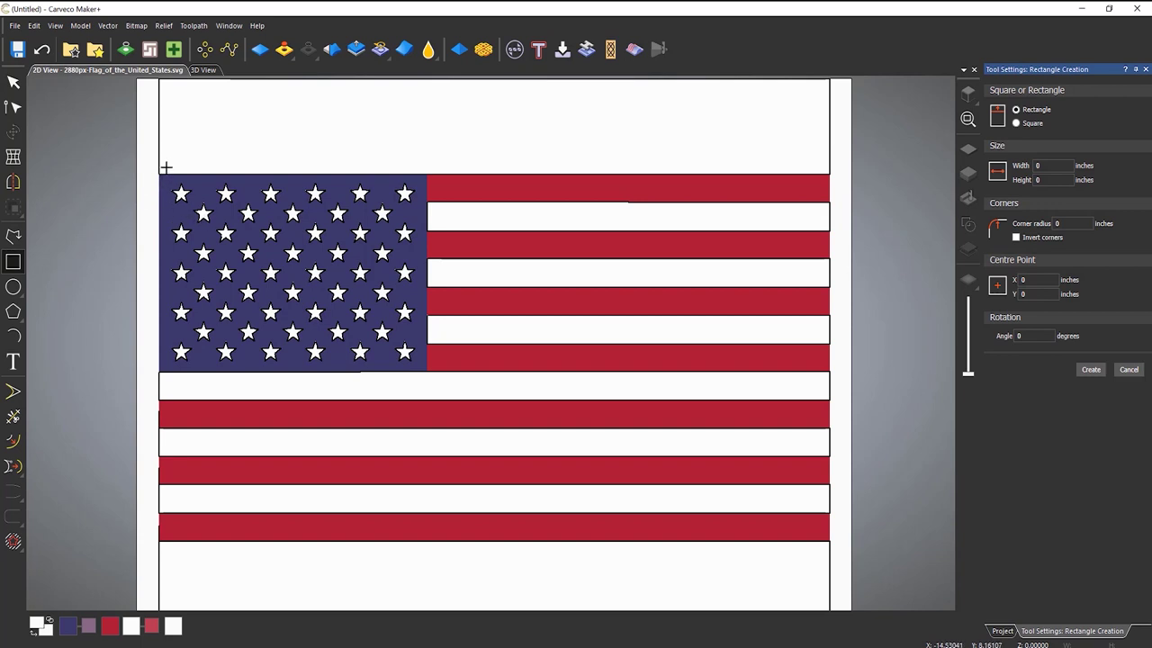
left_click_drag(160, 174, 829, 540)
key("Escape")
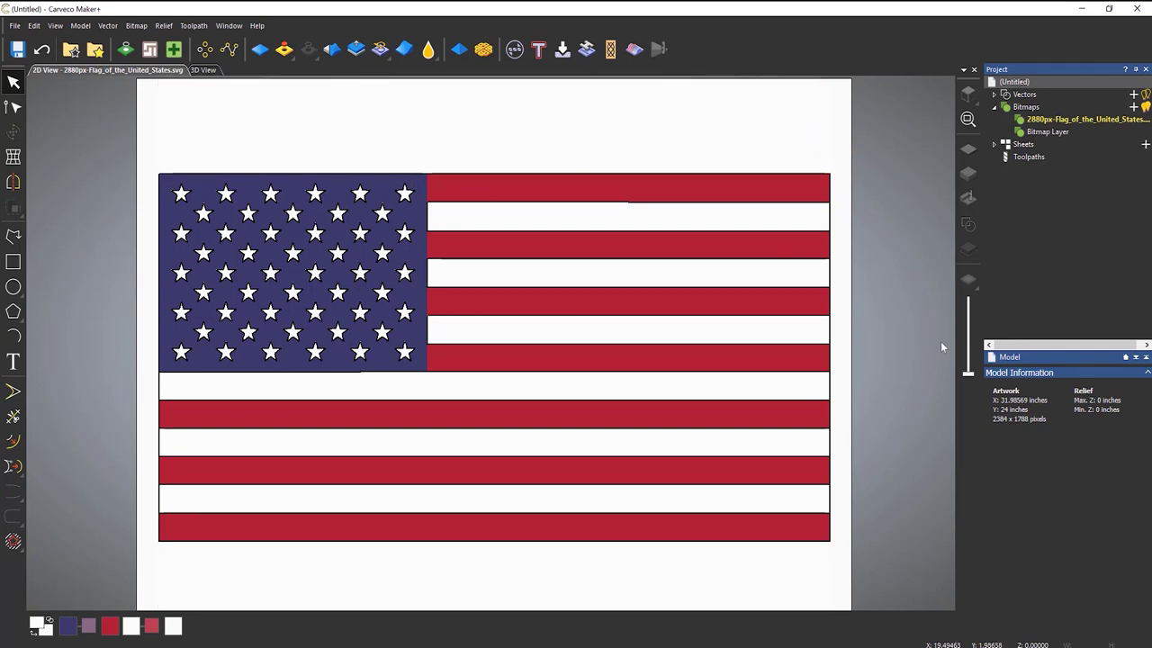
Fade the bitmap to check the vectors, then display them on the relief in 3D view
left_click_drag(969, 375, 968, 280)
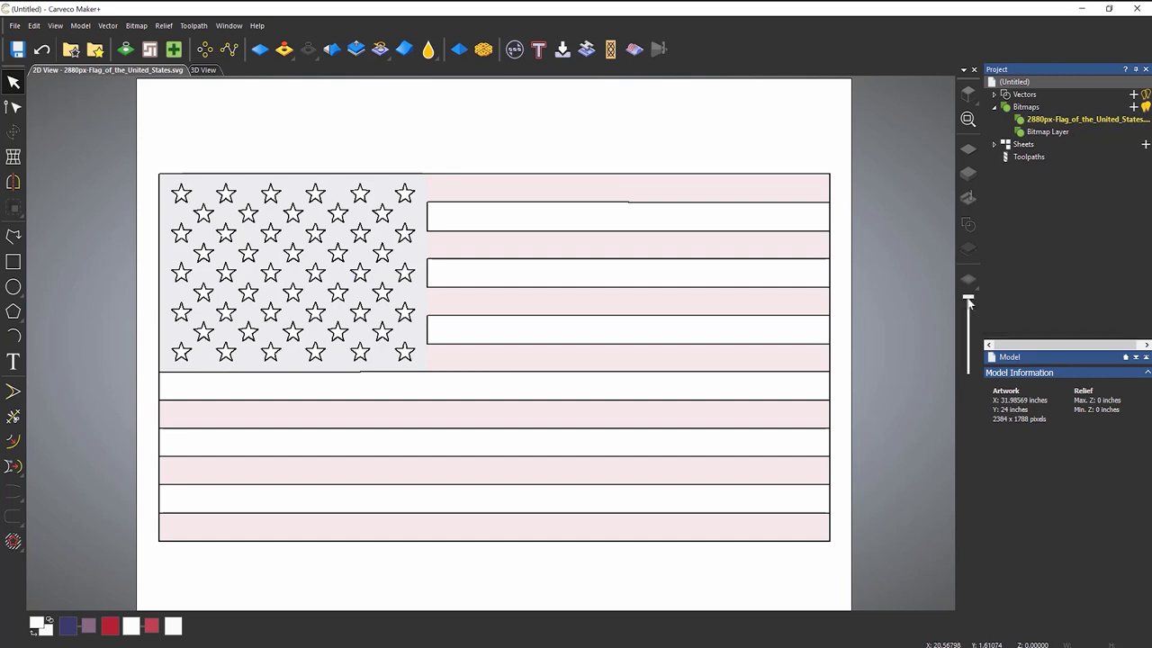
left_click_drag(968, 299, 969, 373)
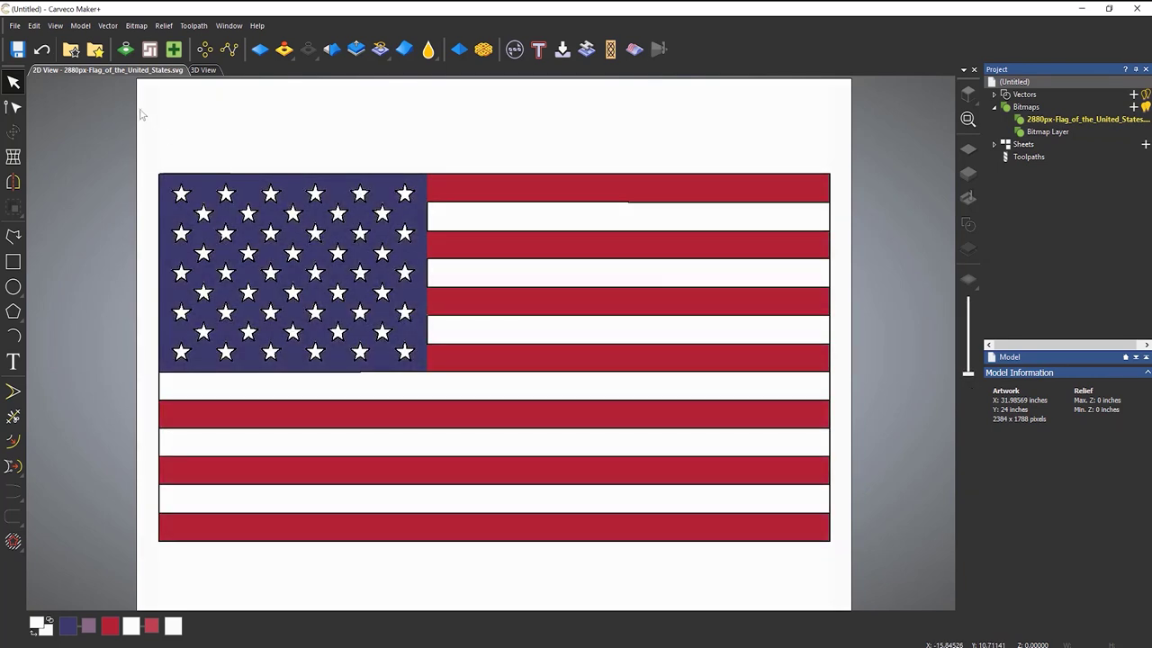
left_click(199, 71)
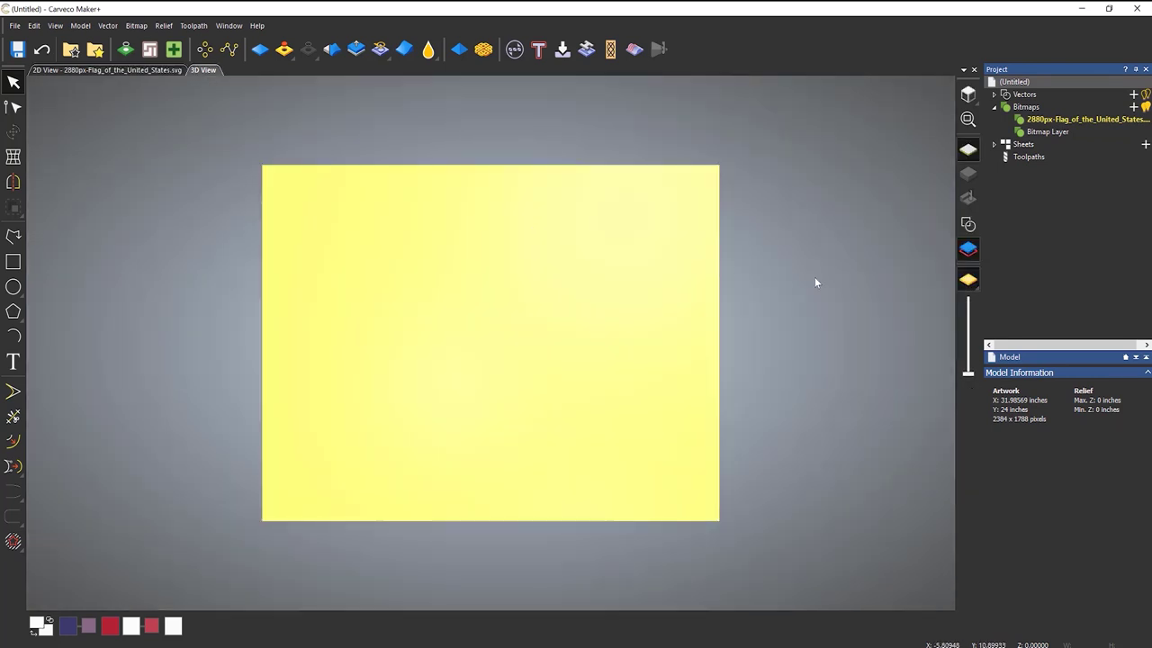
left_click(969, 224)
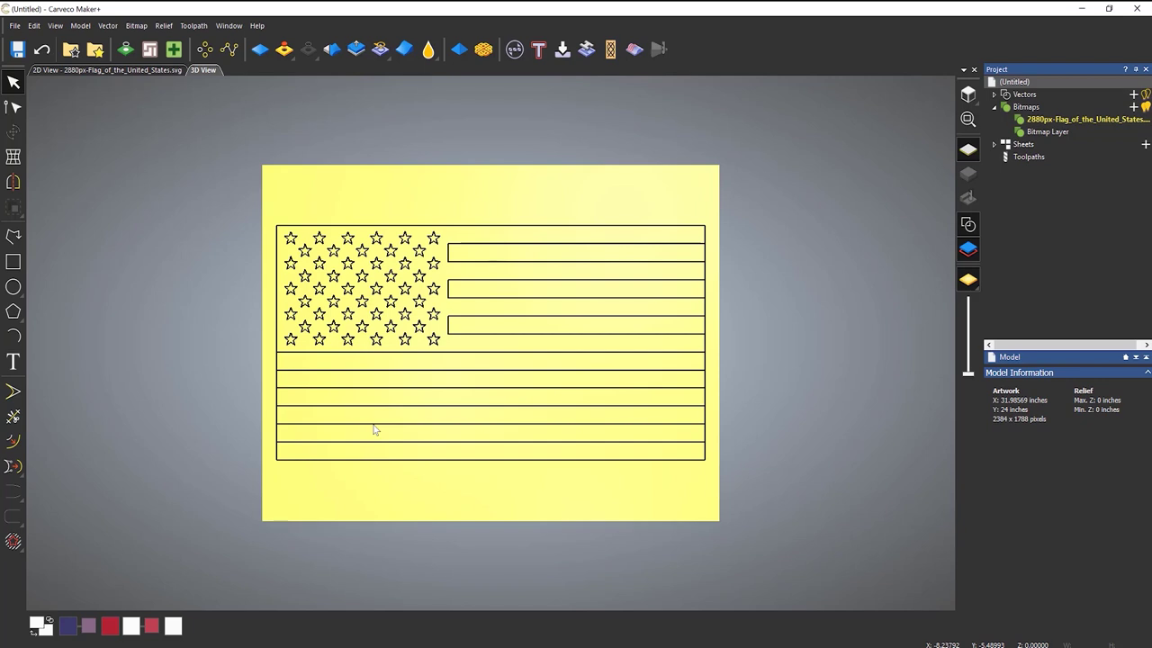
Select the flag's outer border rectangle vector in the 3D View
left_click(276, 302)
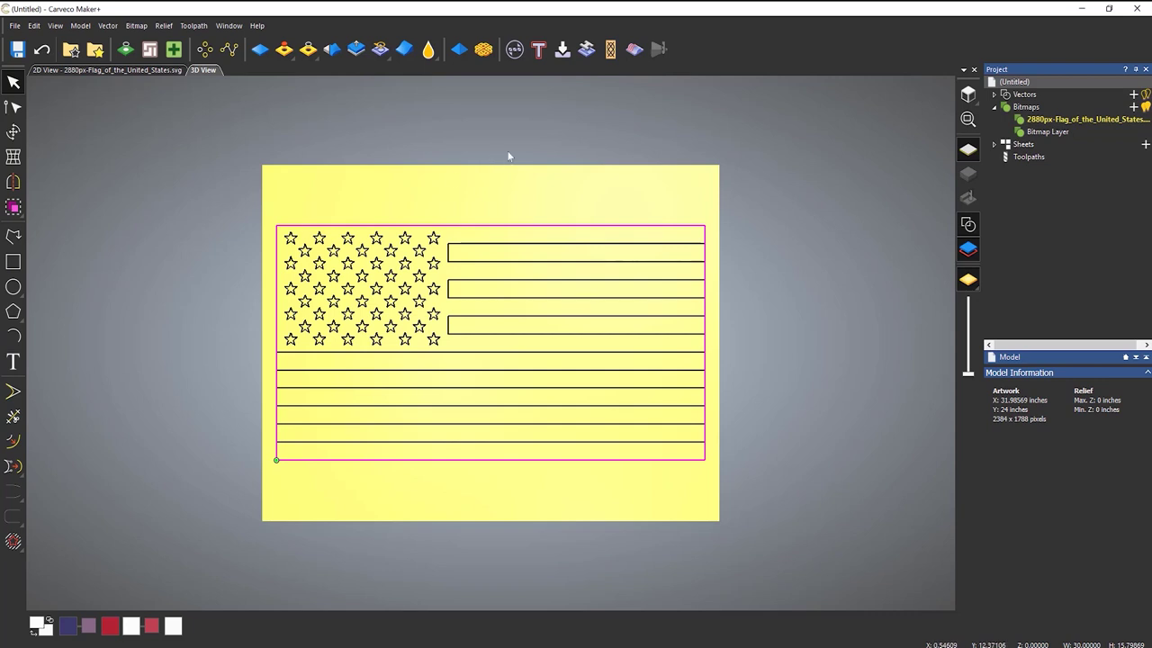
Add the outer rectangle as a 2-inch start-height plane, then marquee-select all stars and stripes
left_click(452, 56)
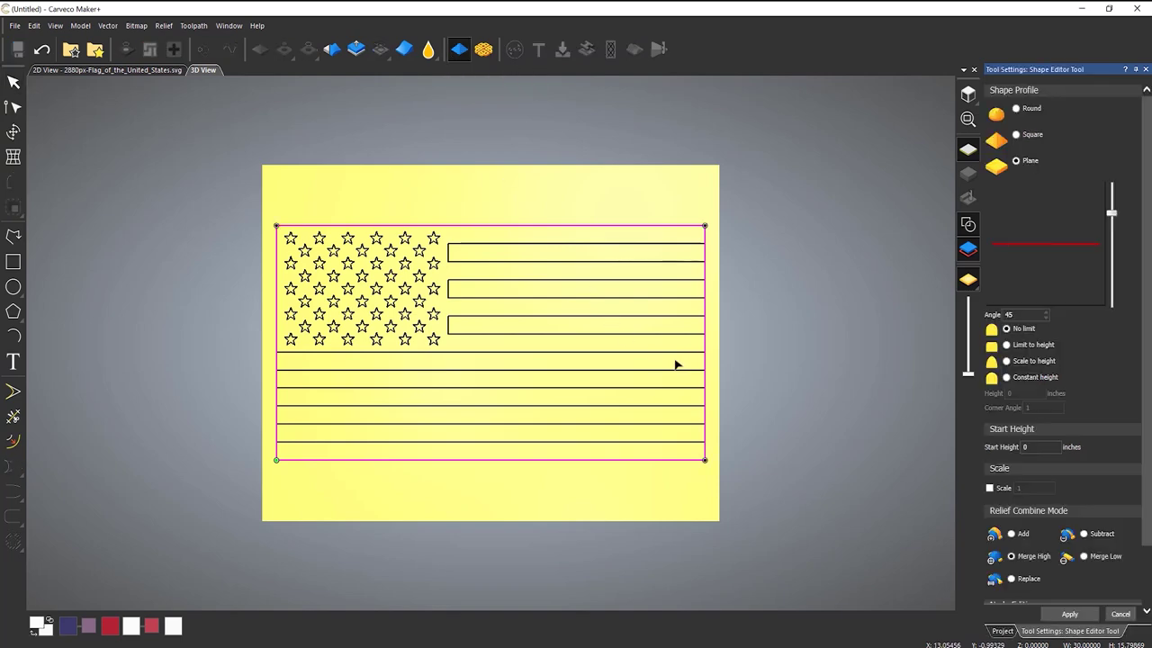
left_click_drag(545, 411, 534, 335)
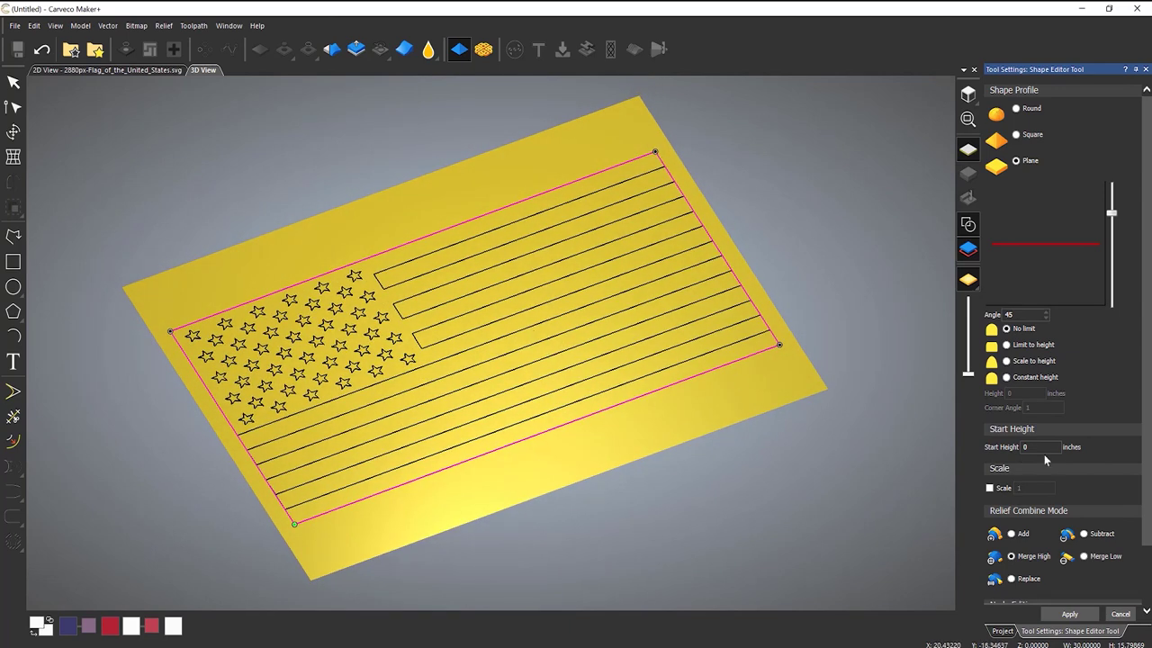
left_click(1041, 447)
double_click(1024, 446)
type("2")
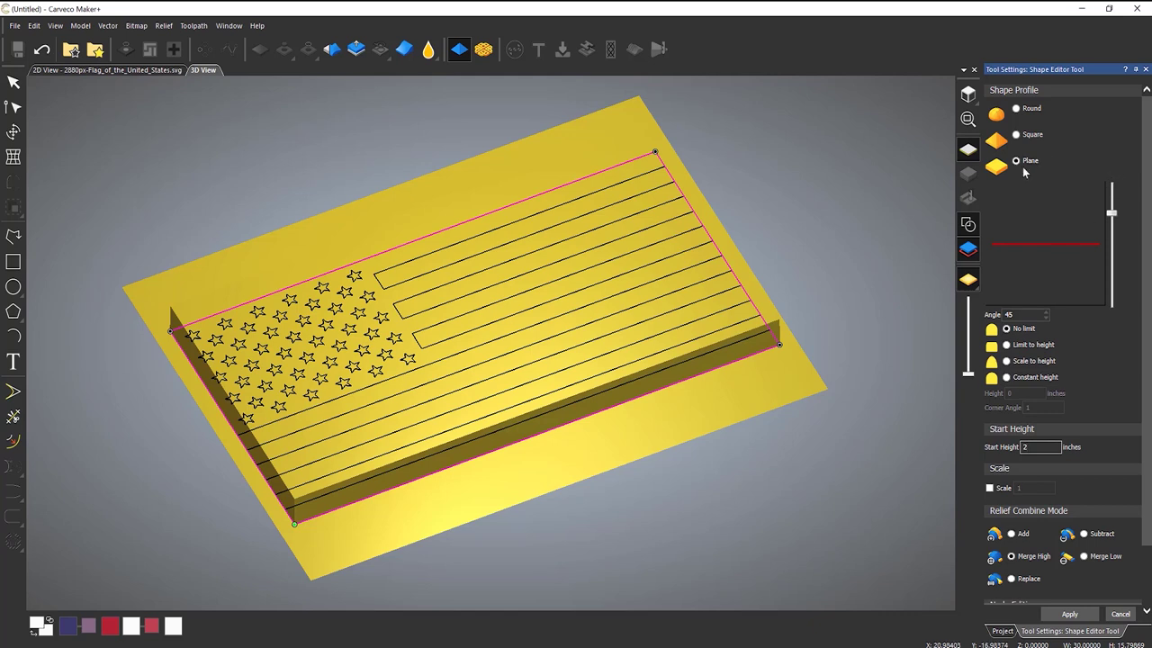
left_click(1015, 537)
left_click(1070, 614)
left_click_drag(153, 308, 838, 318)
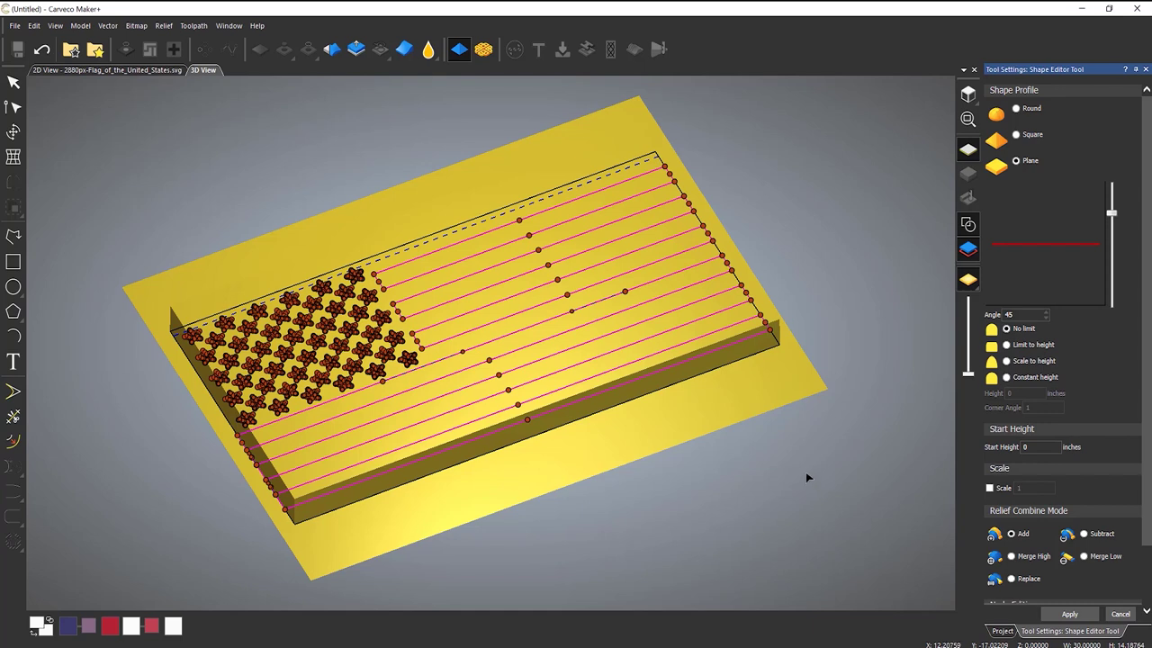
Set the stars and stripes' plane start height to -0.5 with the vector overlay hidden
left_click(1036, 446)
double_click(1036, 446)
type("-0.5")
key("Return")
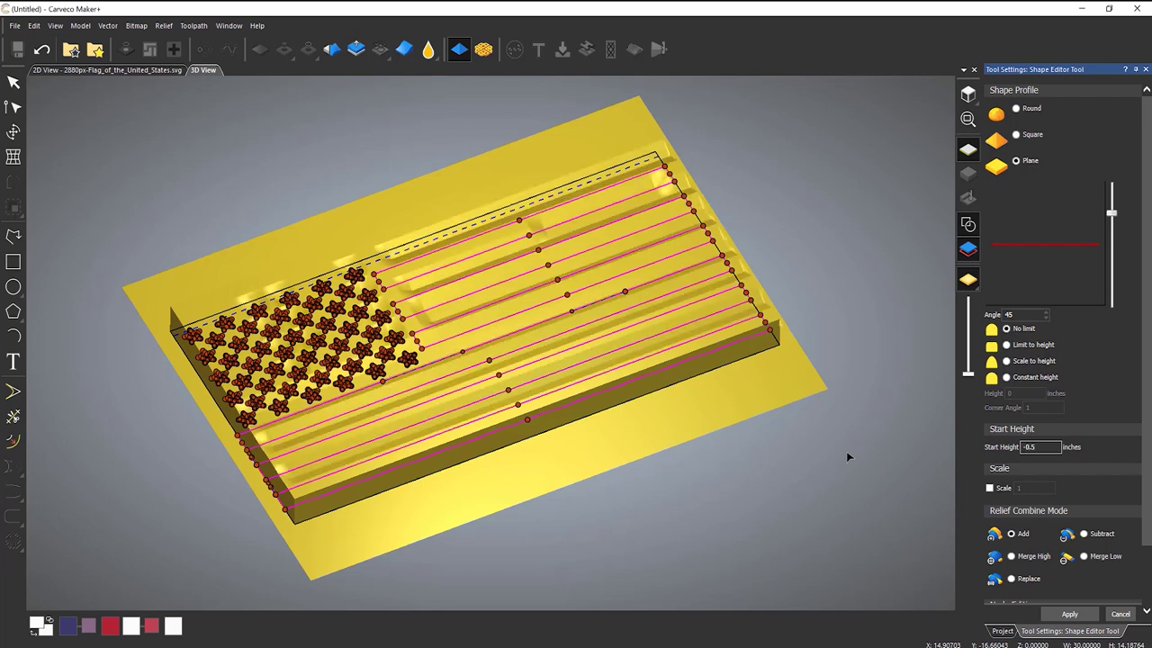
left_click(969, 249)
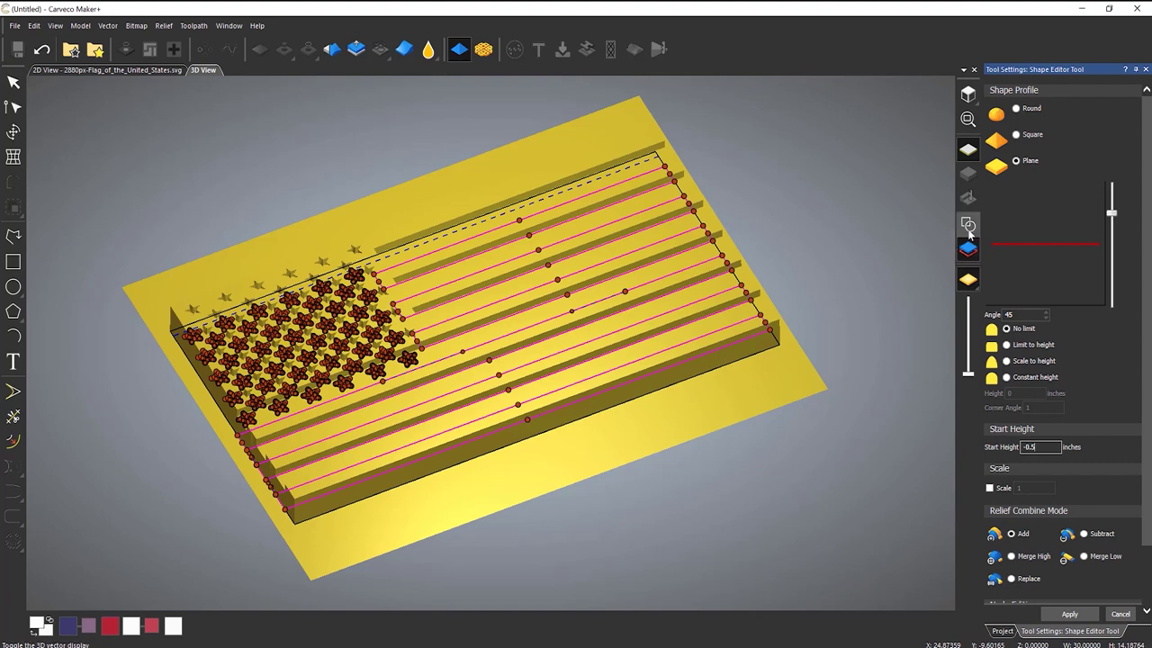
mouse_move(565, 297)
left_mouse_down()
mouse_move(548, 429)
mouse_move(578, 295)
left_mouse_up()
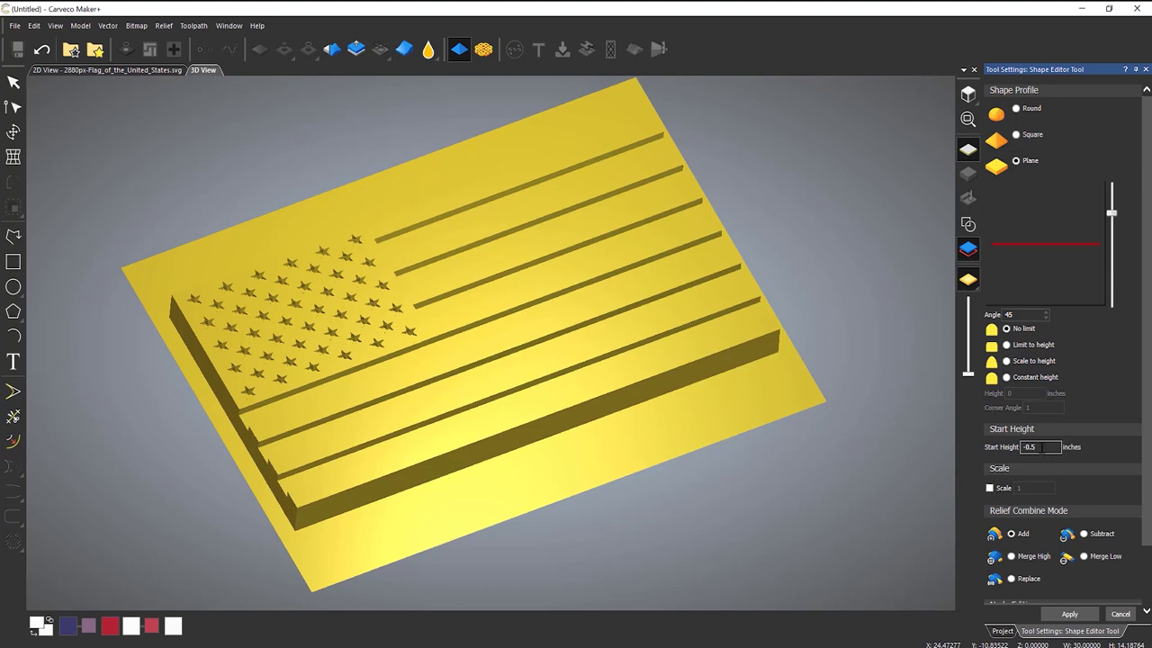
Change the start height to -0.25 and orbit around the recessed shapes to inspect them
key("BackSpace")
type("2")
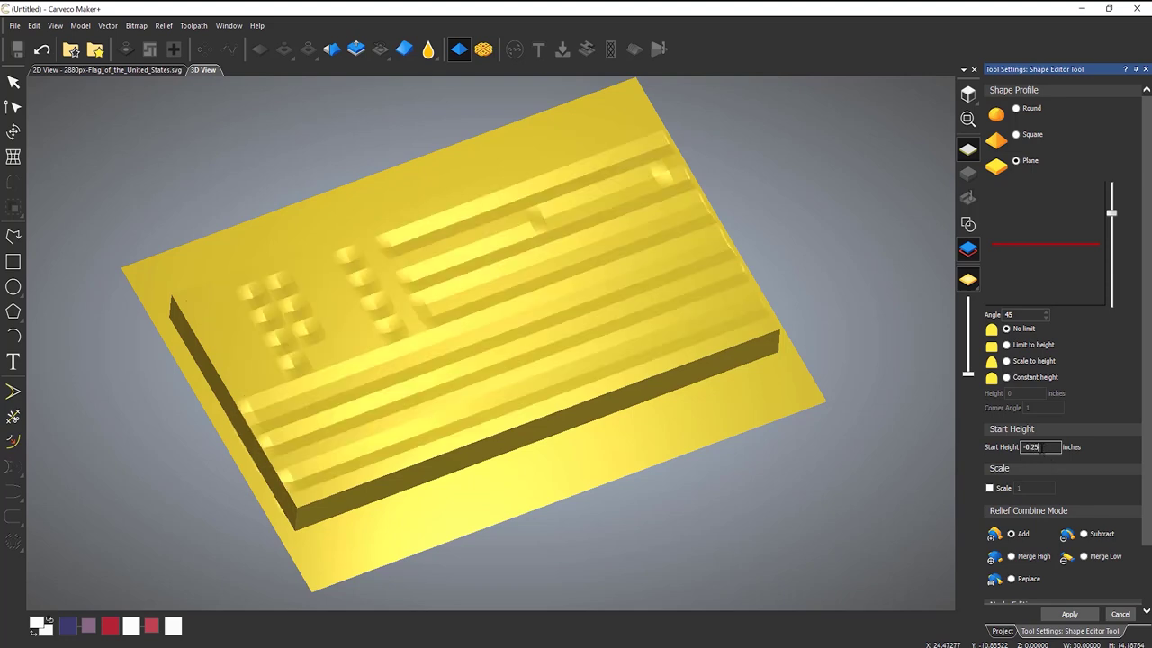
type("5")
left_click_drag(837, 468, 766, 417)
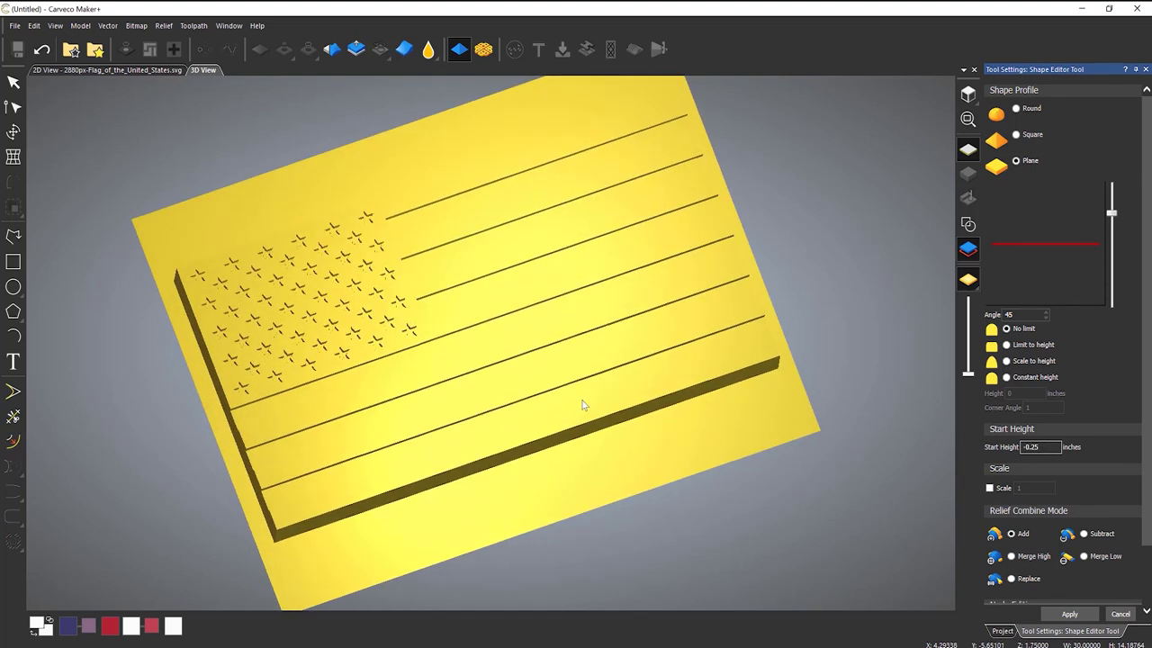
left_click_drag(582, 405, 608, 324)
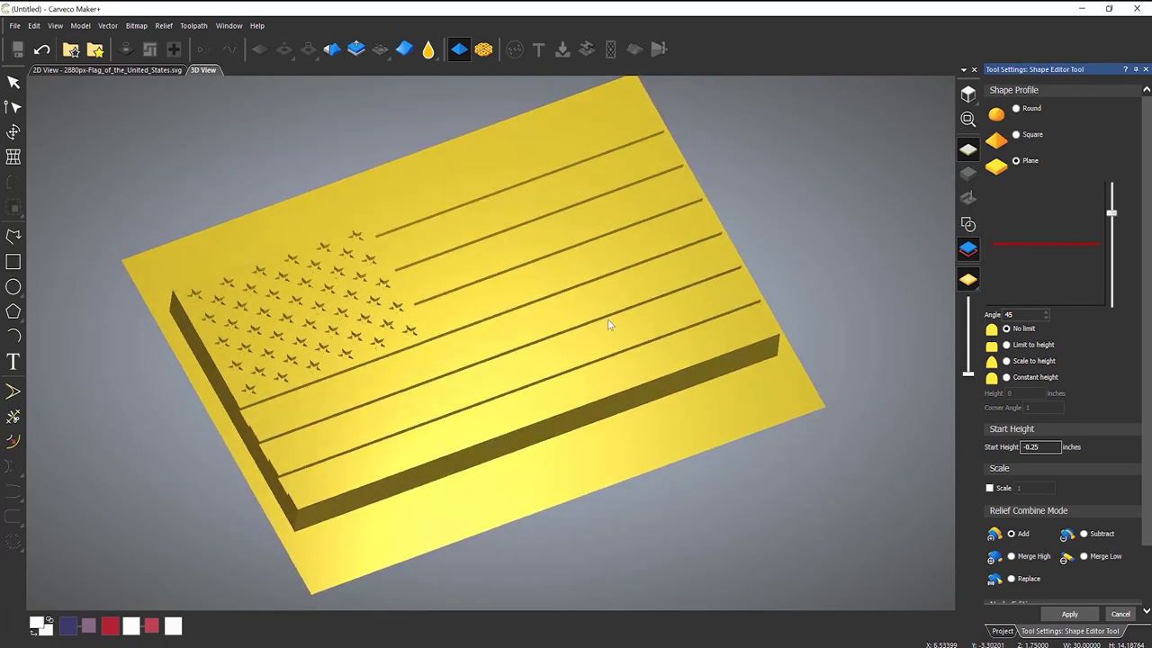
scroll(491, 291, "up", 2)
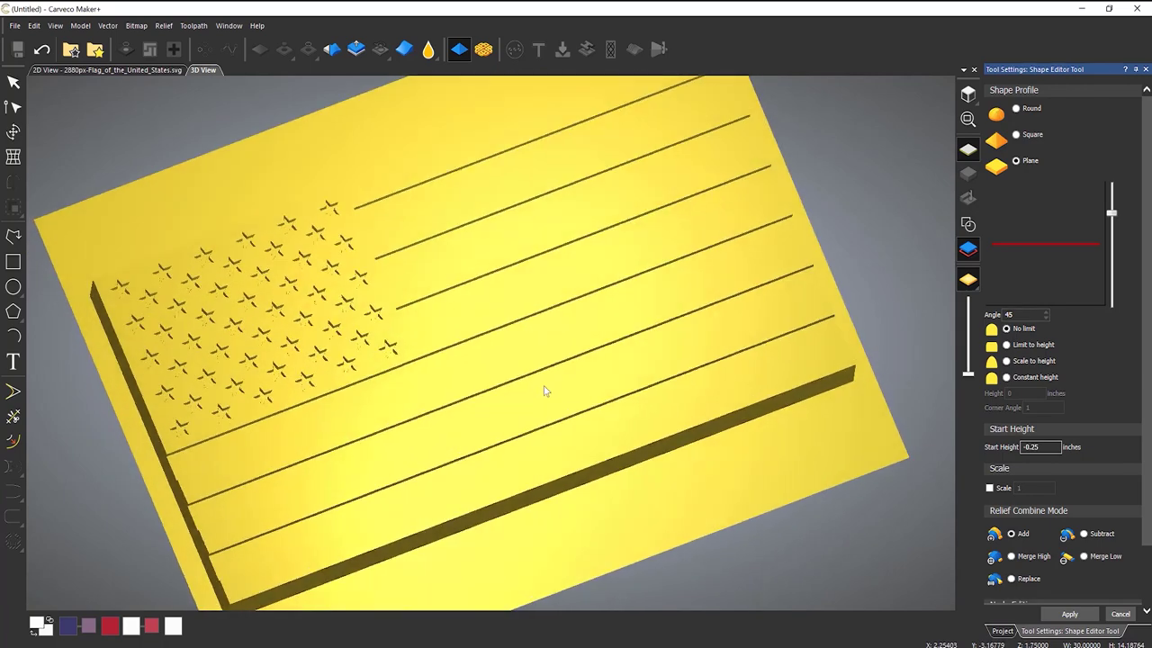
left_click_drag(543, 390, 536, 322)
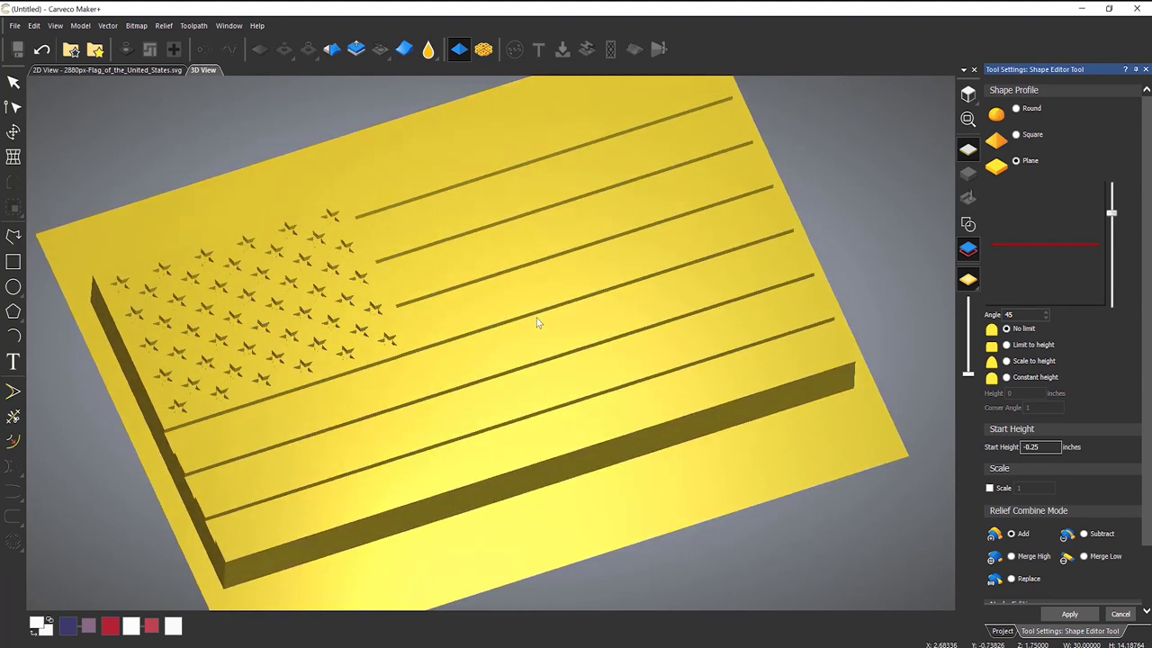
Switch the stars and stripes to a Square profile with a -32° angle
left_click(1016, 134)
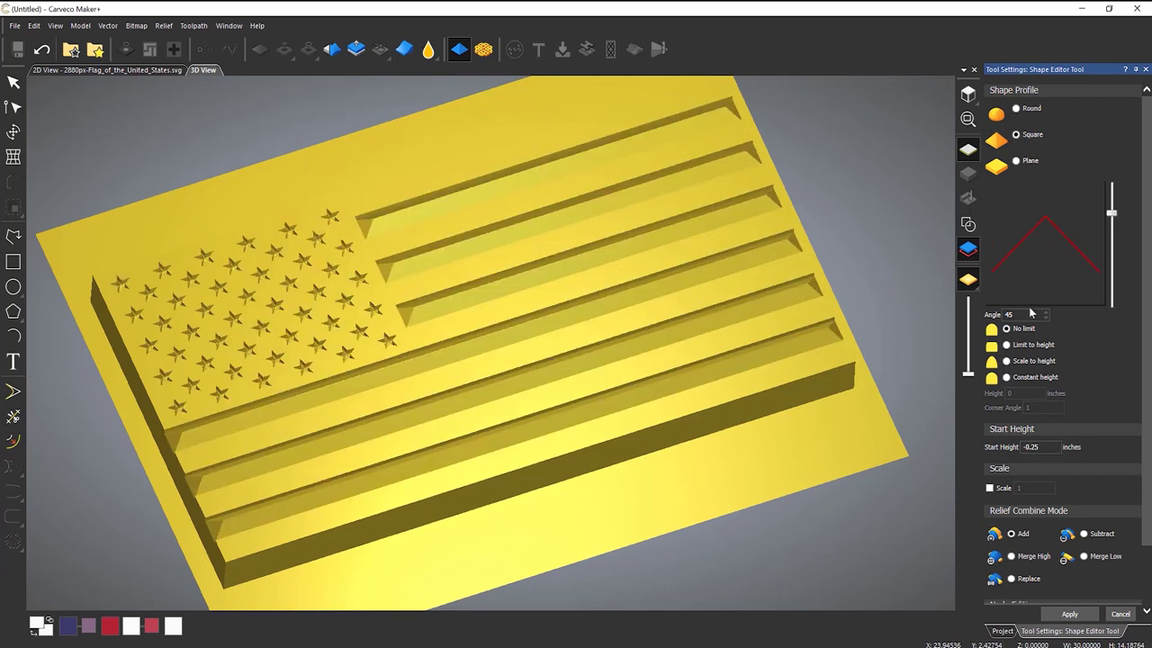
left_click_drag(550, 330, 550, 278)
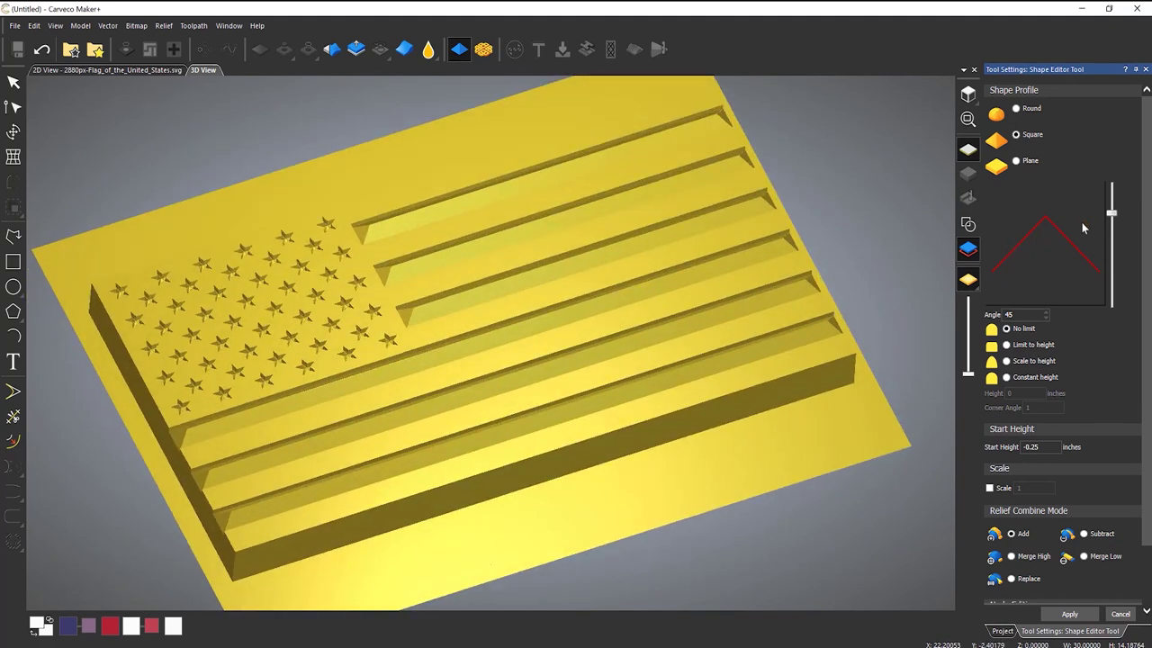
left_click_drag(1112, 213, 1114, 266)
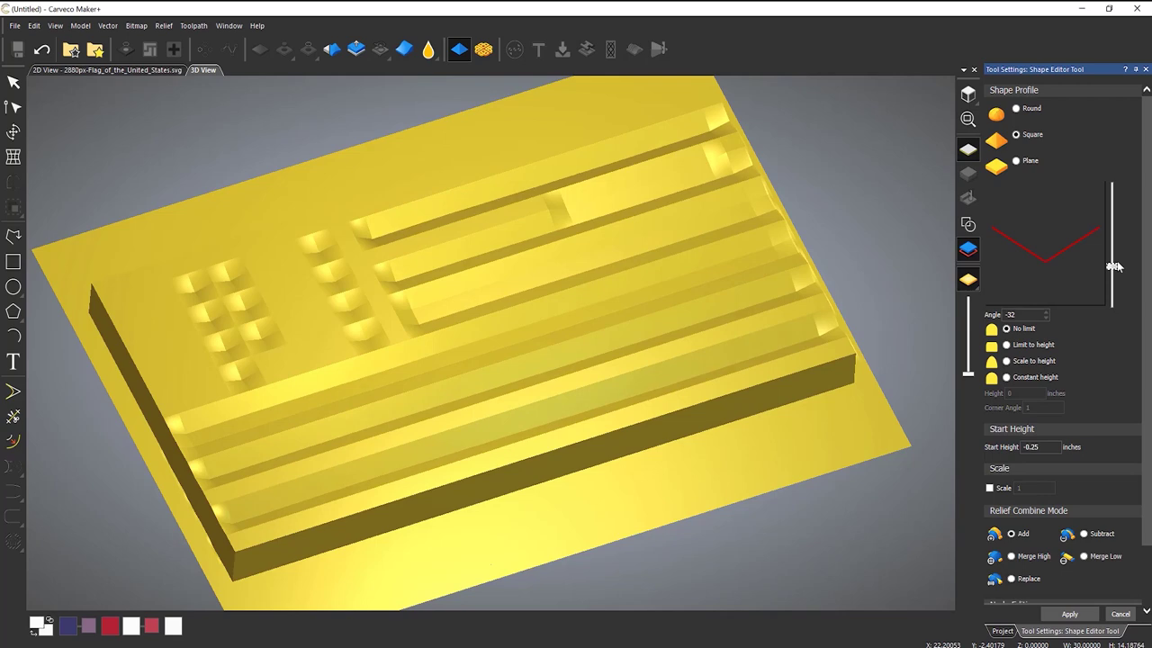
left_click_drag(552, 316, 763, 349)
Limit the shapes to a height of 0.1 with the start height cleared
left_click(1006, 345)
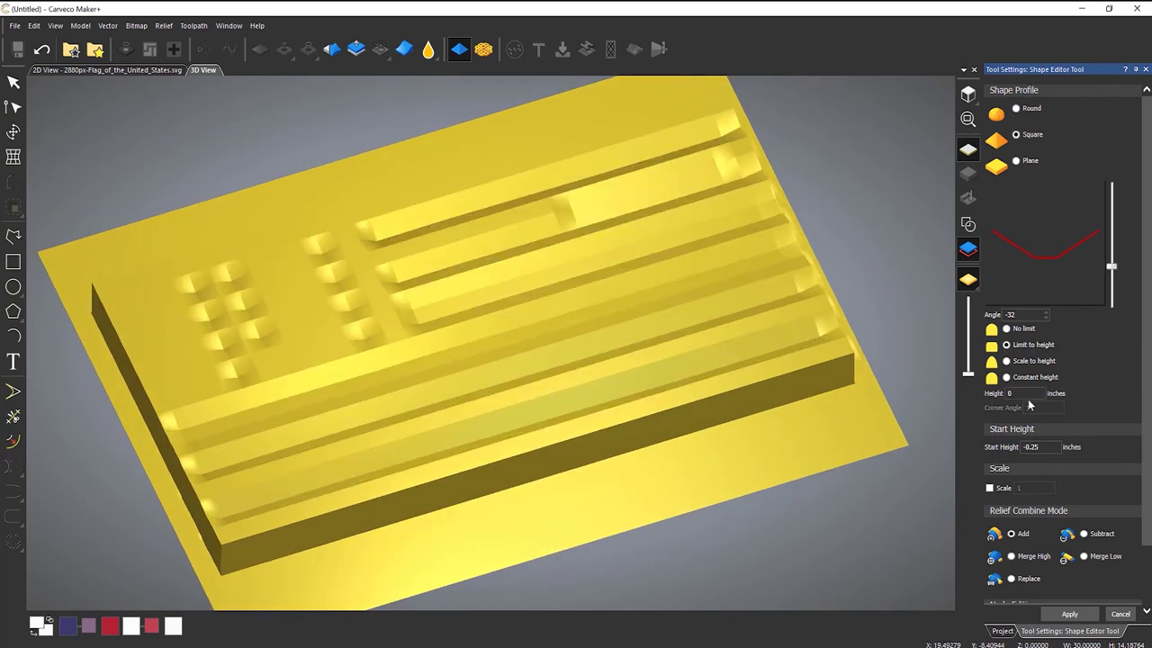
left_click(1022, 393)
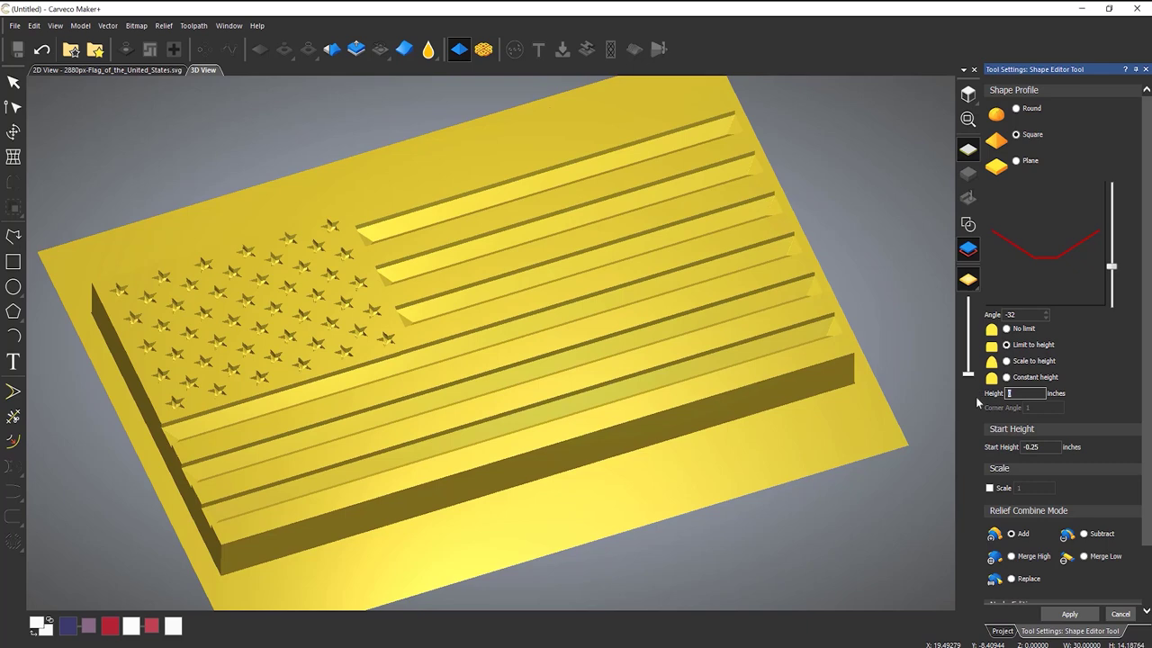
type("0.2")
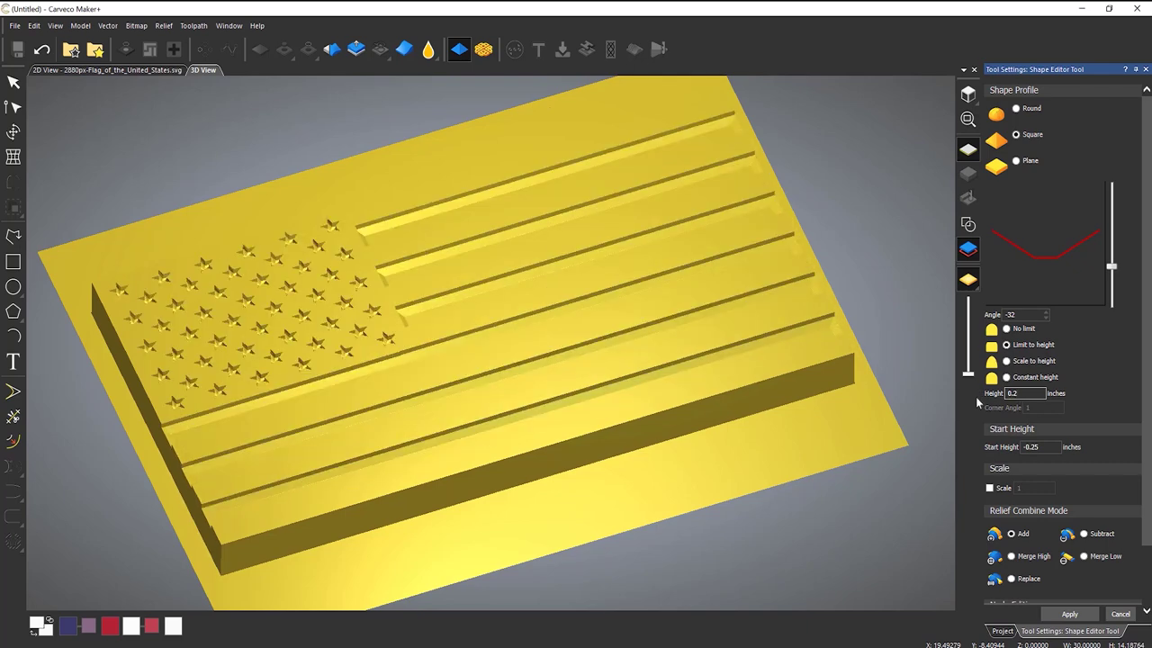
key("Tab")
key("BackSpace")
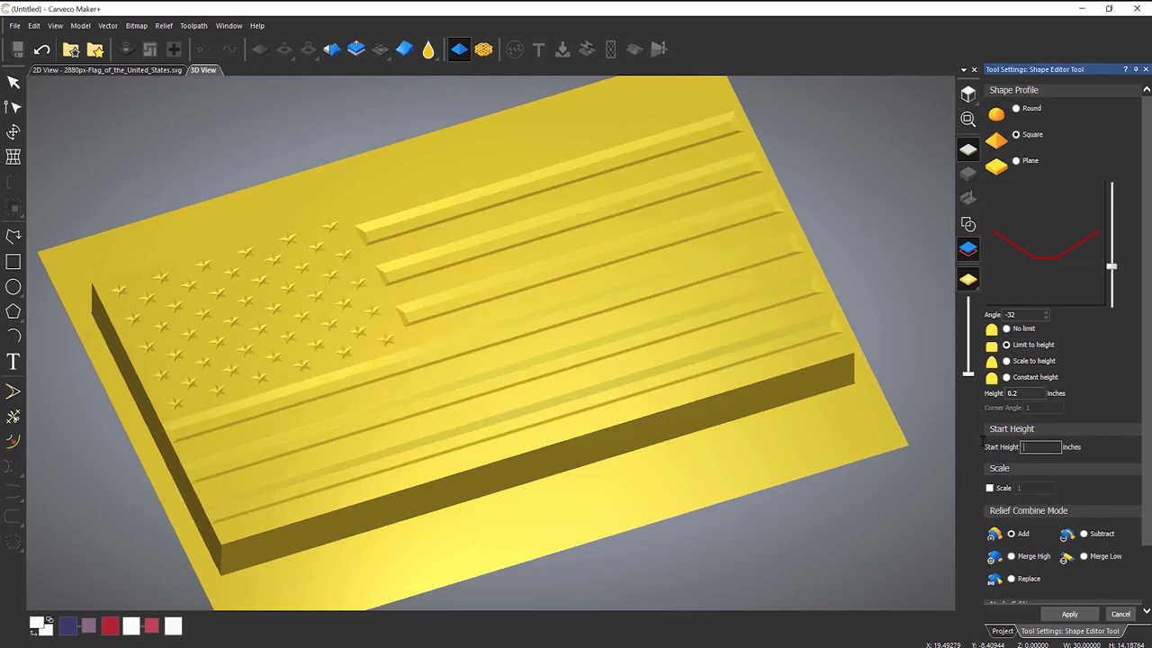
left_click(1025, 394)
key("BackSpace")
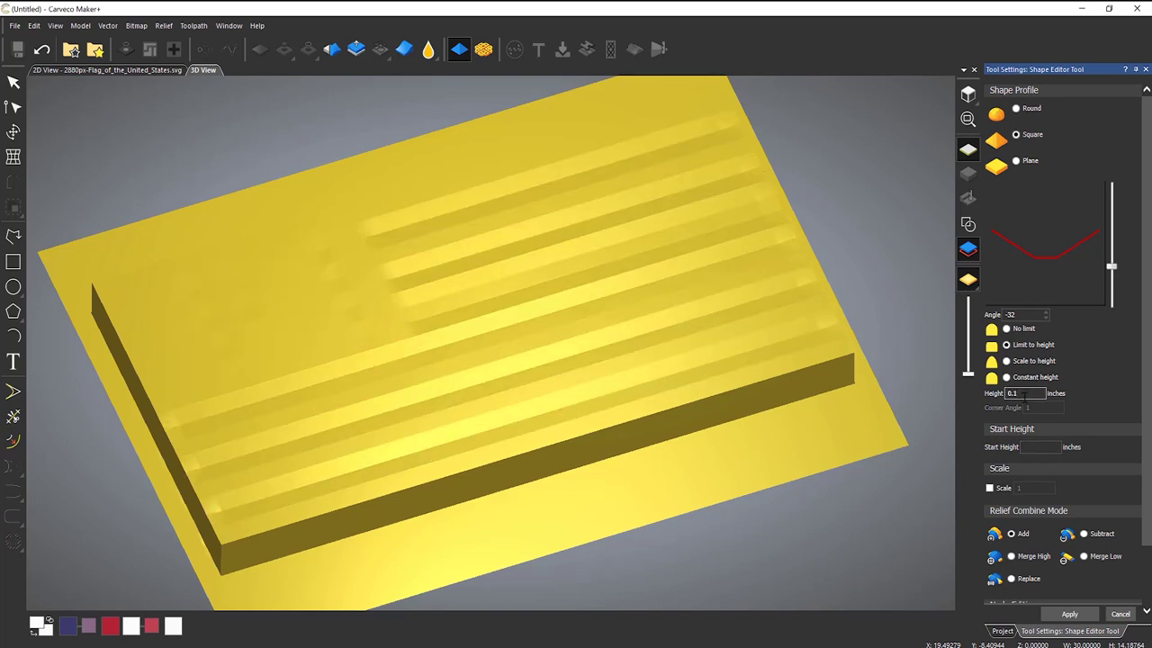
type("1")
mouse_move(581, 317)
left_mouse_down()
mouse_move(564, 424)
mouse_move(591, 378)
mouse_move(586, 333)
left_mouse_up()
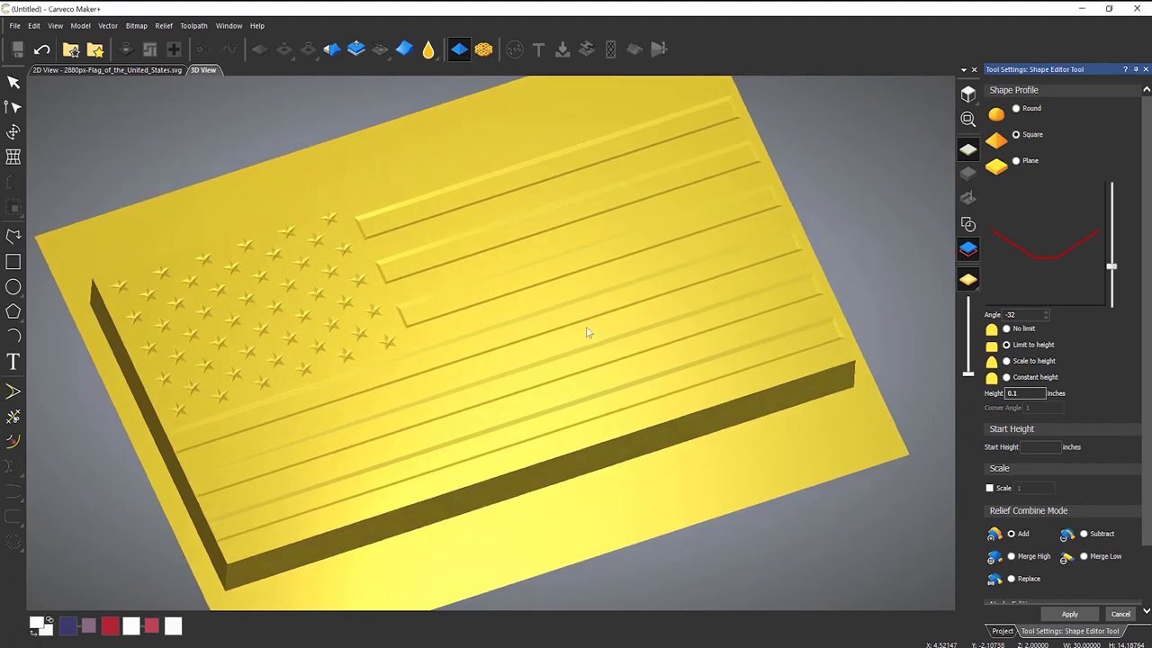
left_click_drag(594, 294, 579, 329)
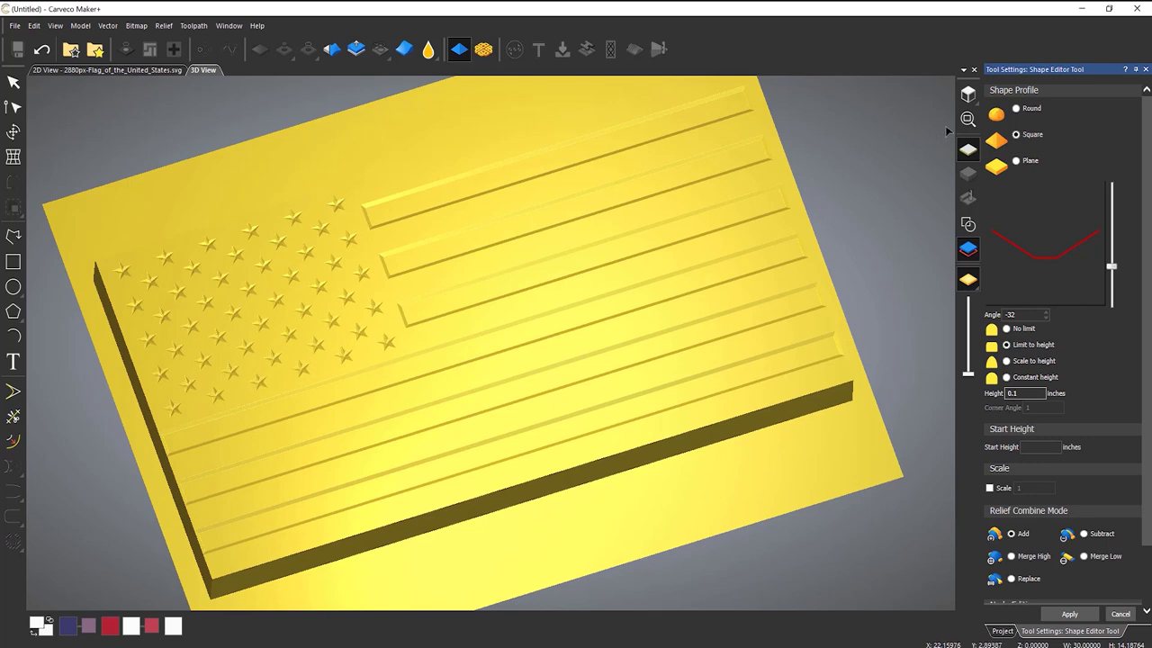
left_click(1016, 109)
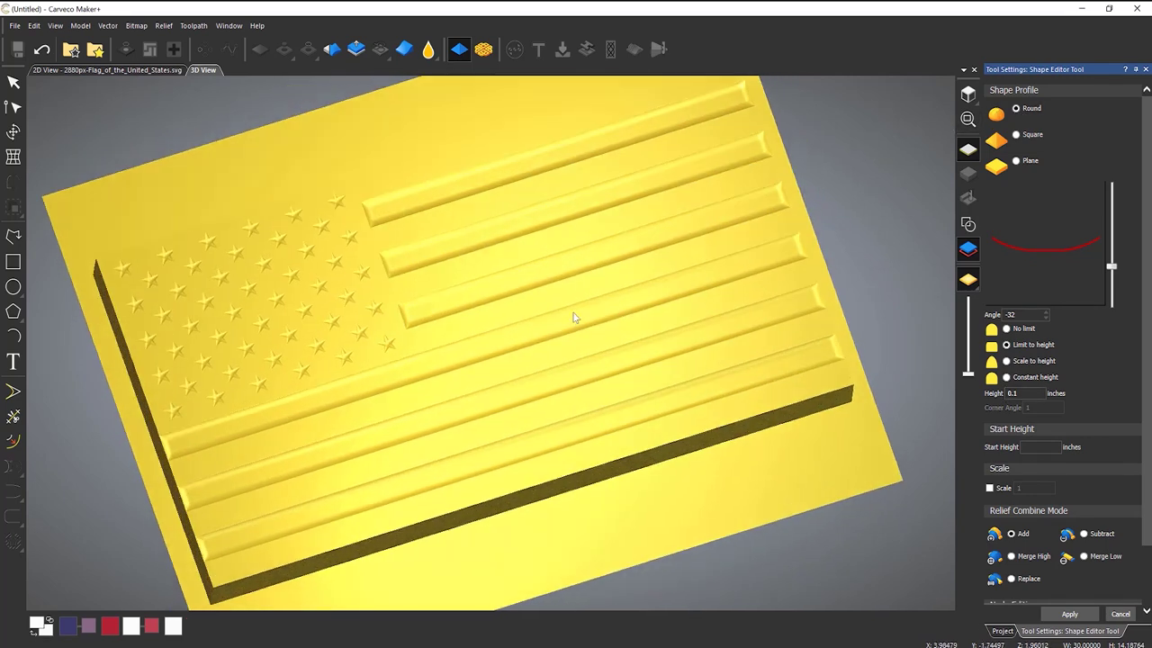
left_click_drag(574, 317, 566, 295)
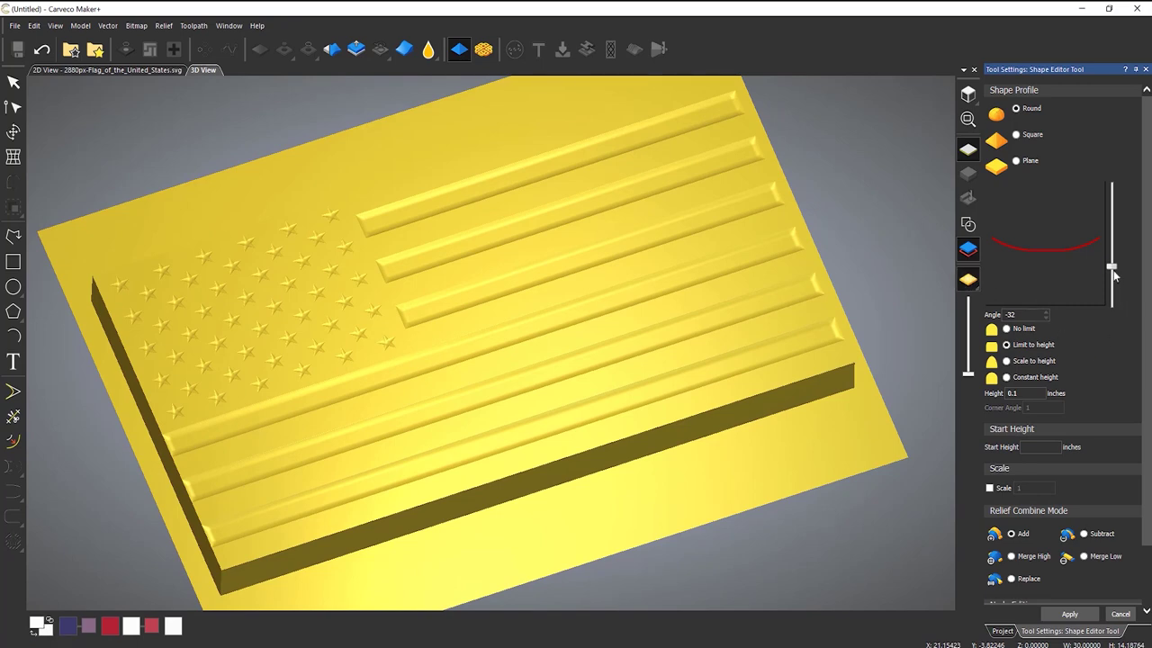
left_click_drag(1114, 270, 1112, 213)
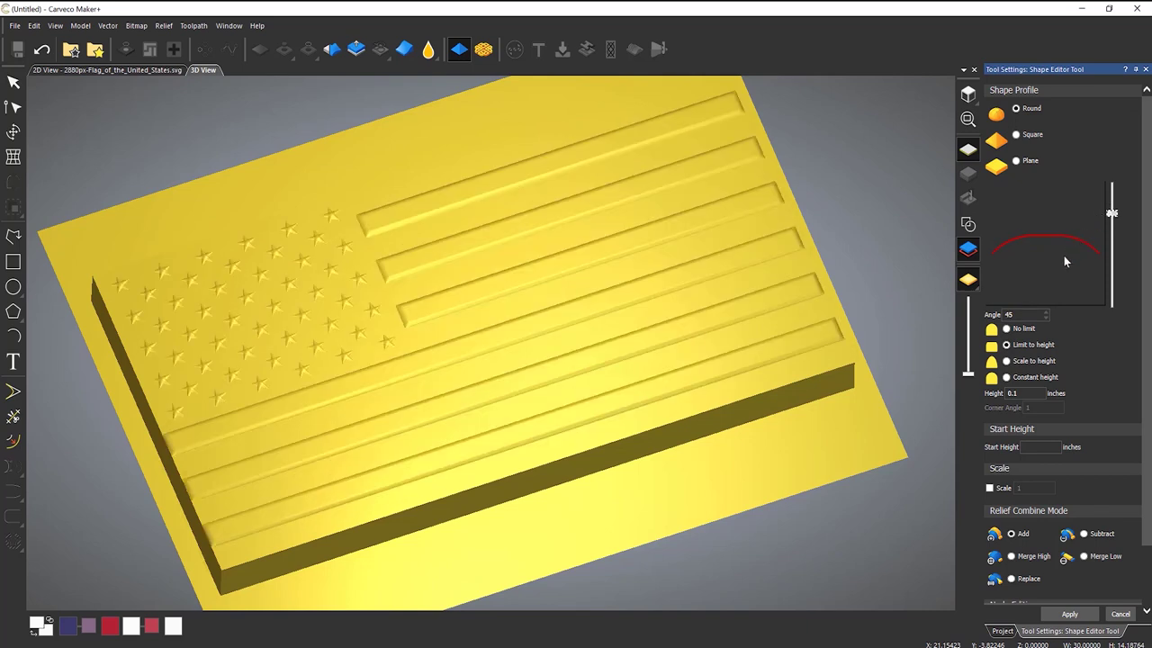
left_click(1018, 162)
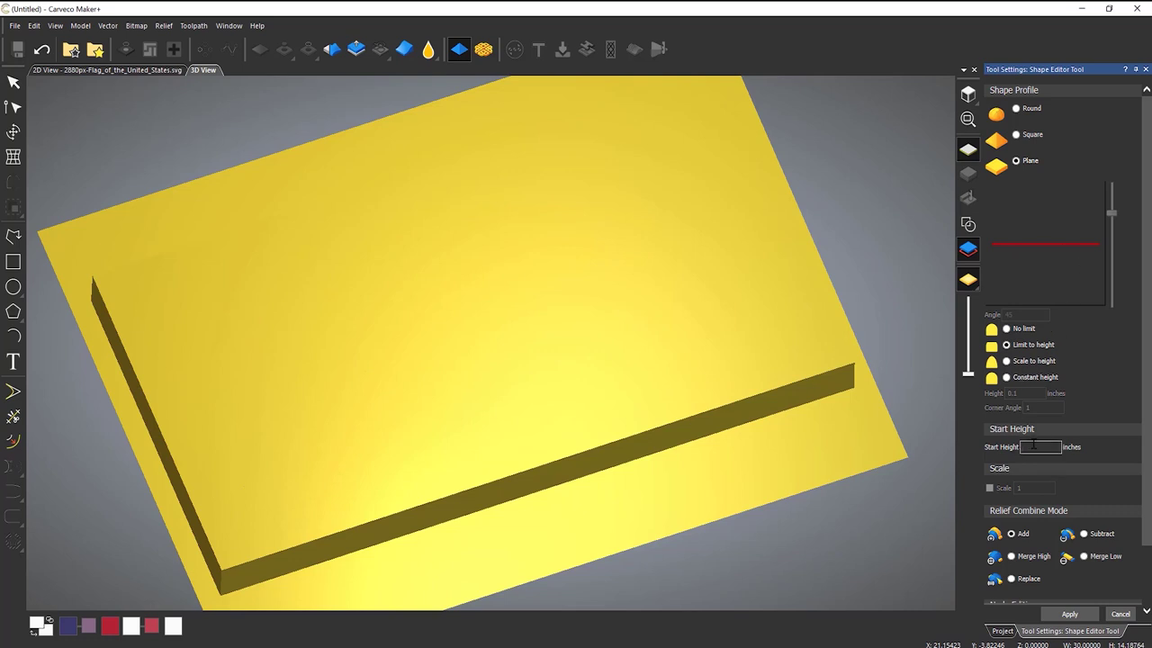
type("2")
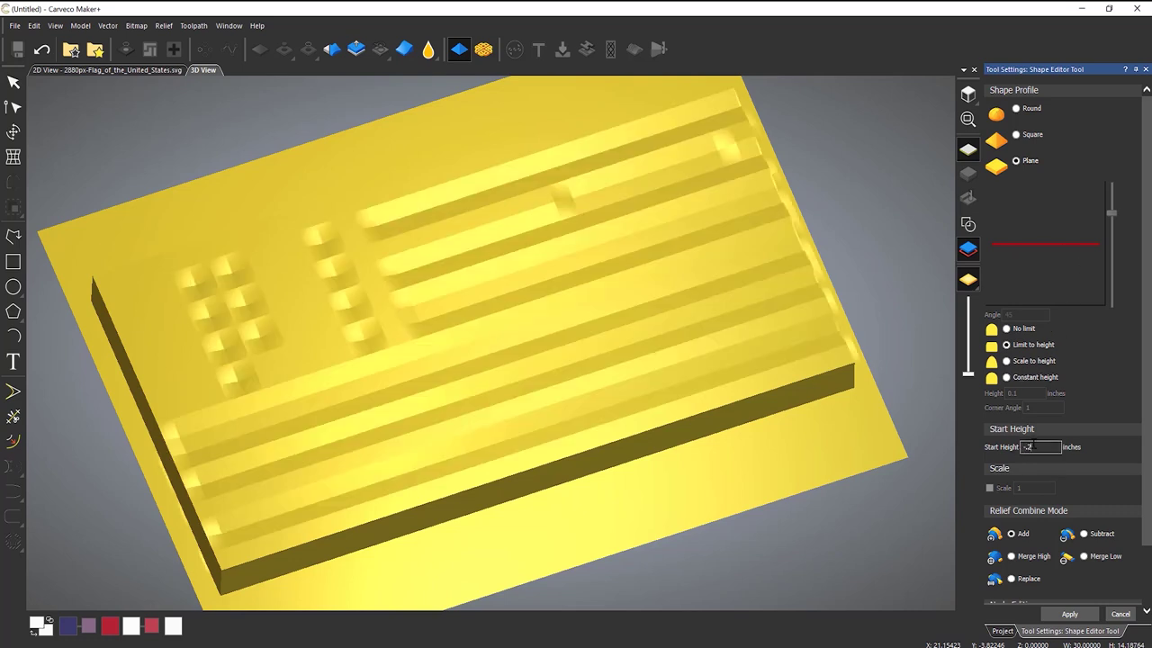
type("5")
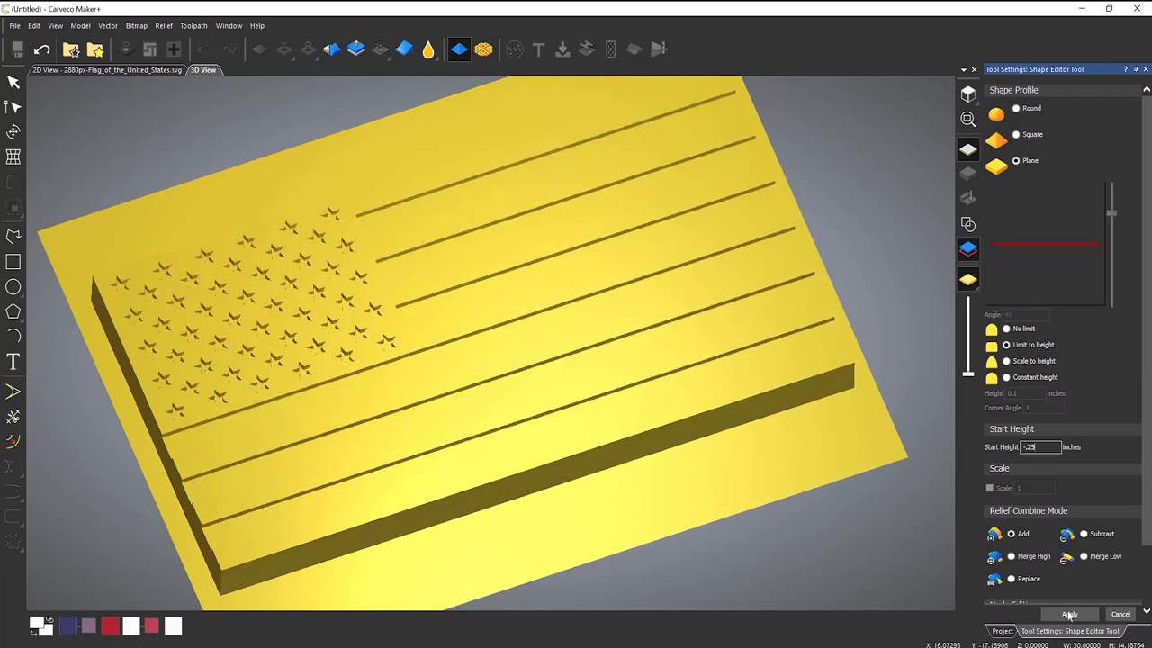
left_click(1069, 613)
left_click(1120, 614)
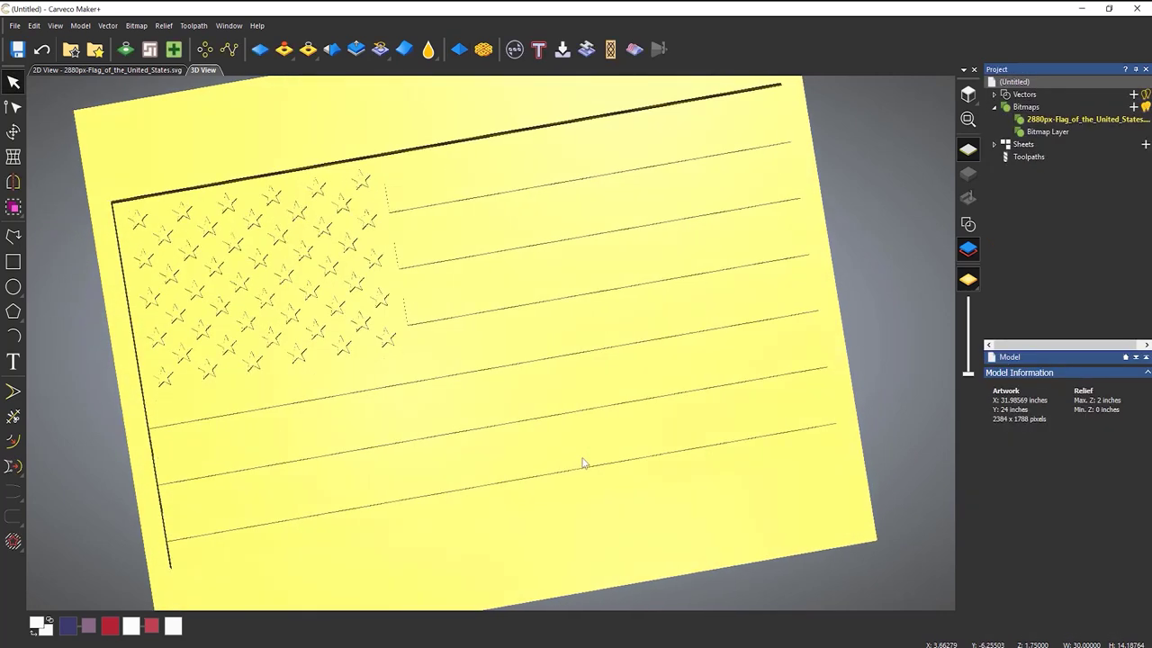
left_click_drag(583, 464, 587, 306)
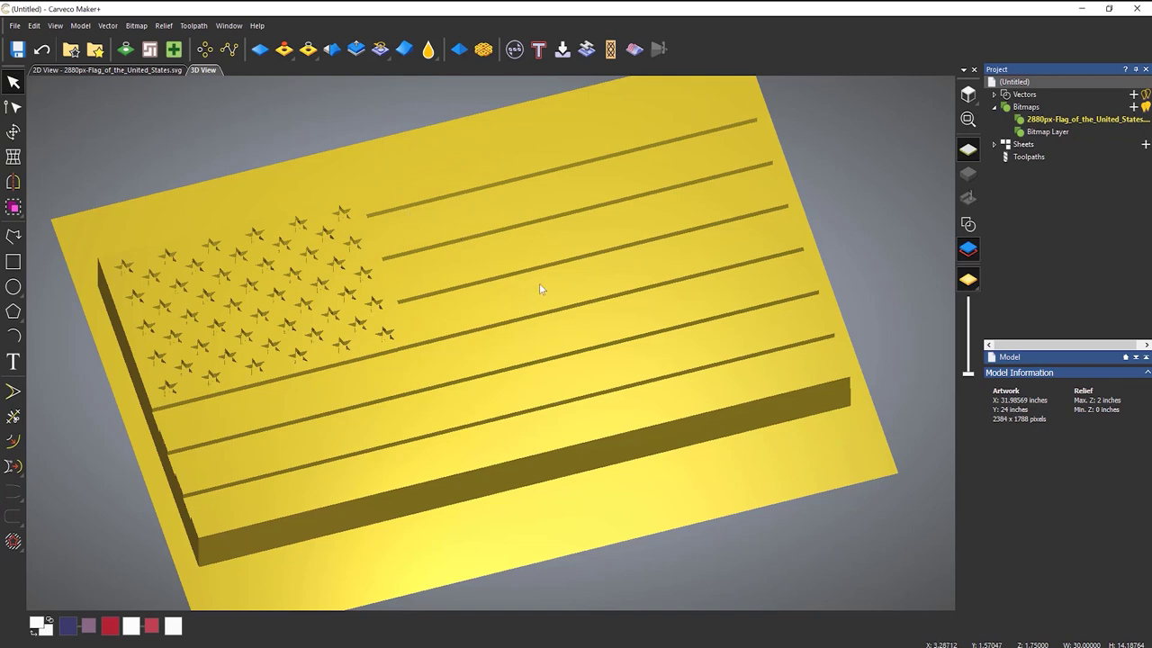
mouse_move(539, 284)
left_mouse_down()
mouse_move(527, 390)
mouse_move(547, 286)
left_mouse_up()
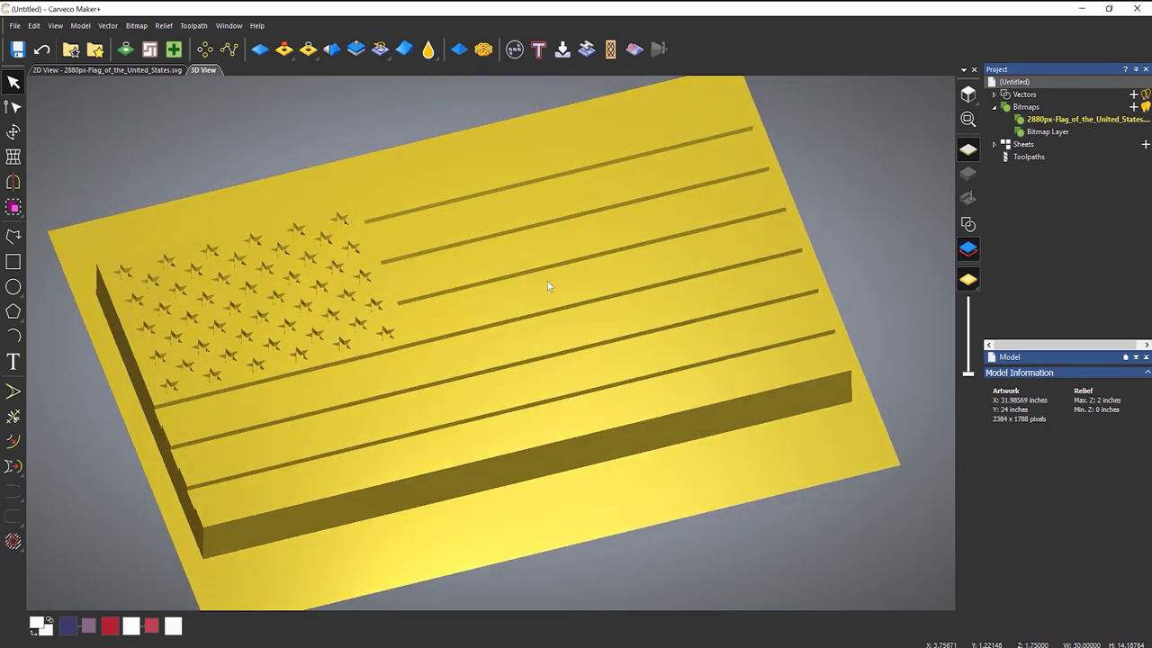
Choose the Eraser sculpt tool with a 306 px radius and 4% strength
left_click(429, 51)
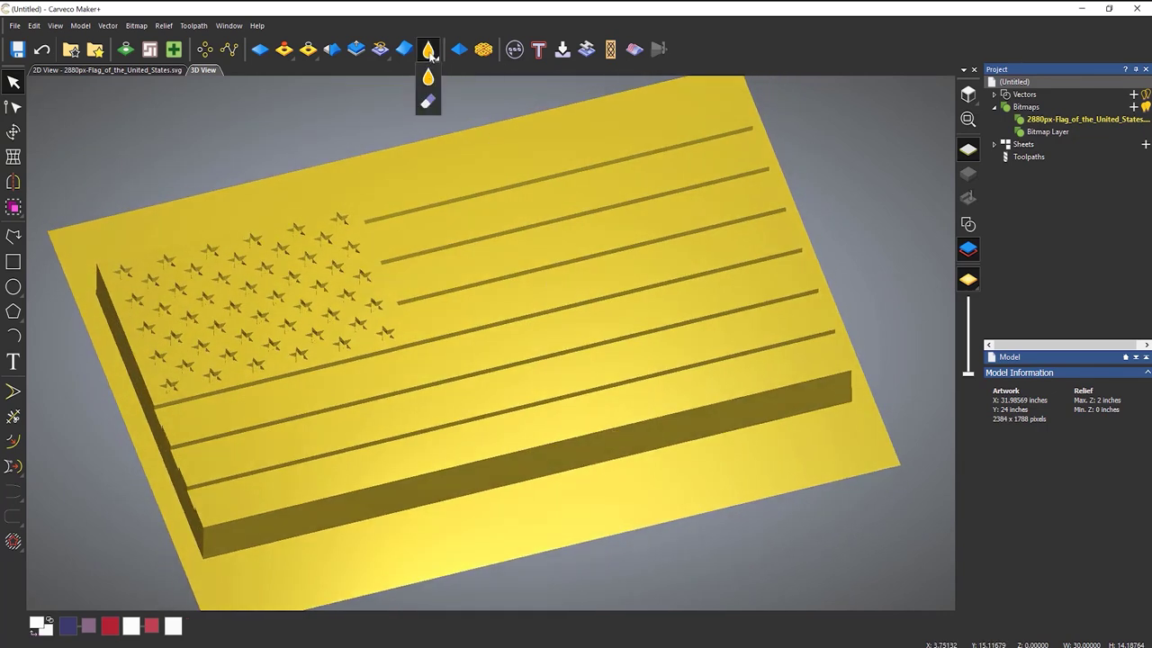
left_click(428, 77)
left_click(1029, 91)
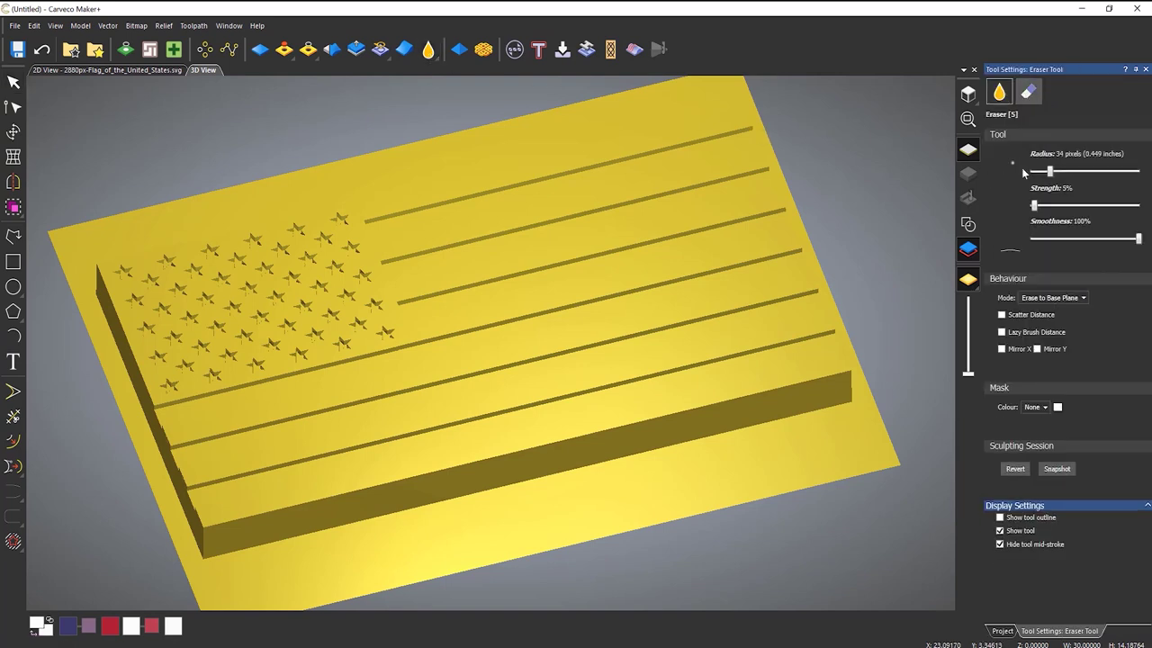
left_click_drag(1059, 174, 1123, 171)
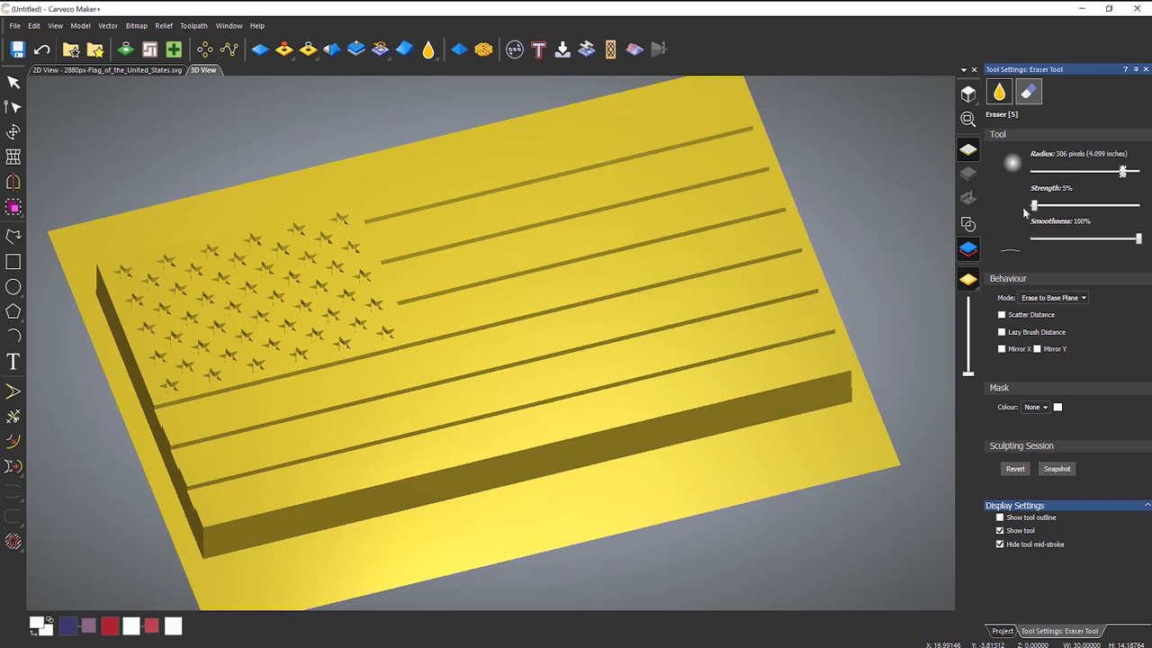
left_click_drag(1035, 209, 1033, 212)
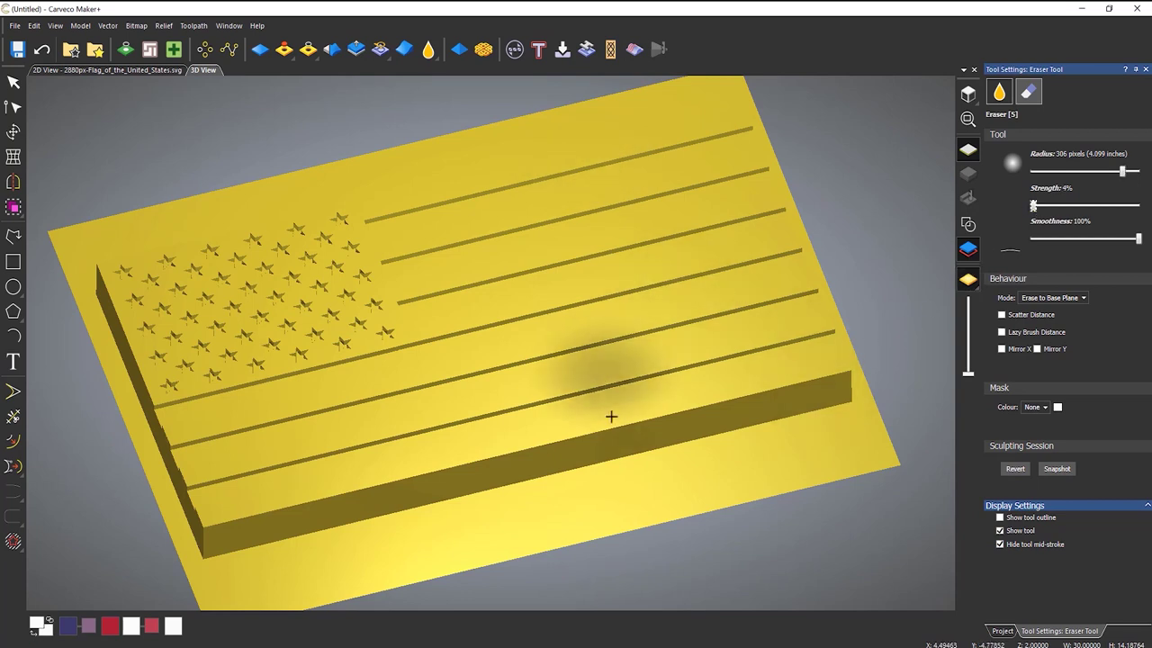
Brush gentle waves across the stripes and the flag's right edge
mouse_move(635, 380)
left_mouse_down()
mouse_move(653, 136)
mouse_move(532, 259)
mouse_move(499, 384)
mouse_move(454, 463)
mouse_move(430, 385)
mouse_move(445, 297)
mouse_move(325, 205)
mouse_move(318, 359)
left_mouse_up()
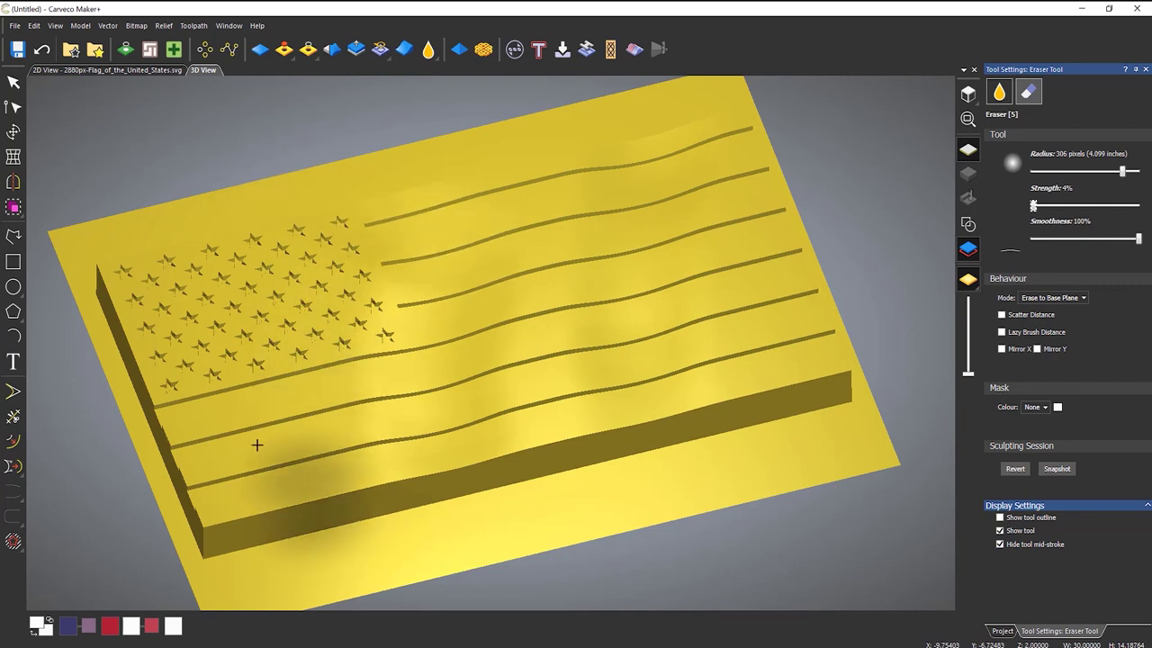
mouse_move(748, 363)
left_mouse_down()
mouse_move(795, 358)
mouse_move(811, 326)
mouse_move(807, 273)
left_mouse_up()
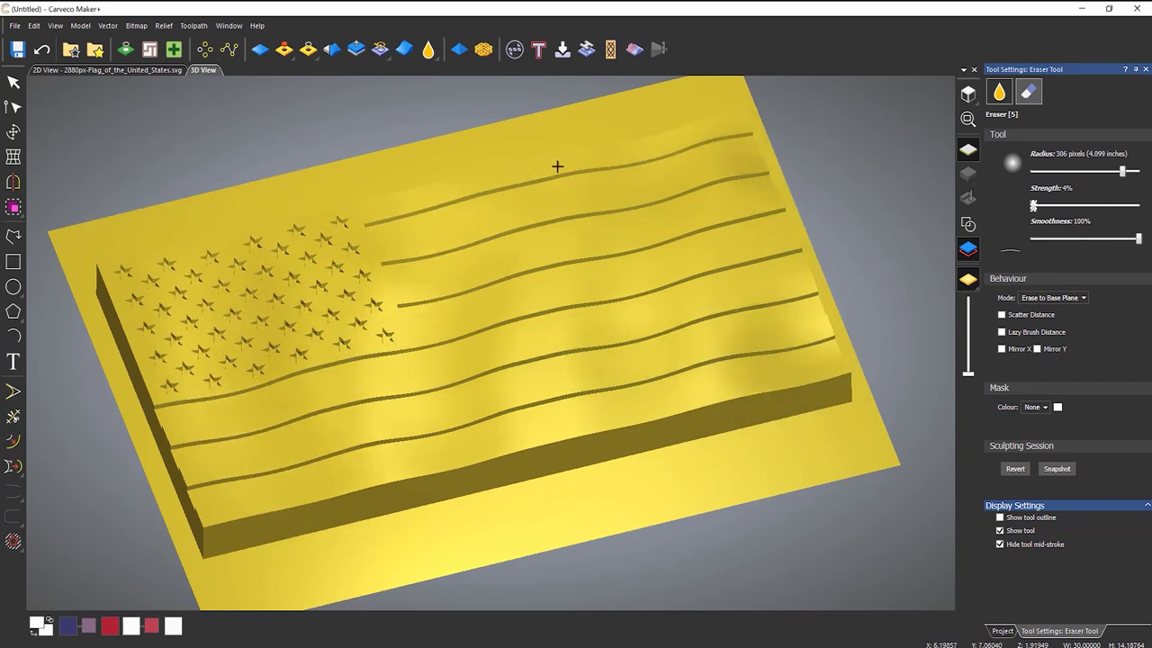
left_click_drag(486, 432, 421, 447)
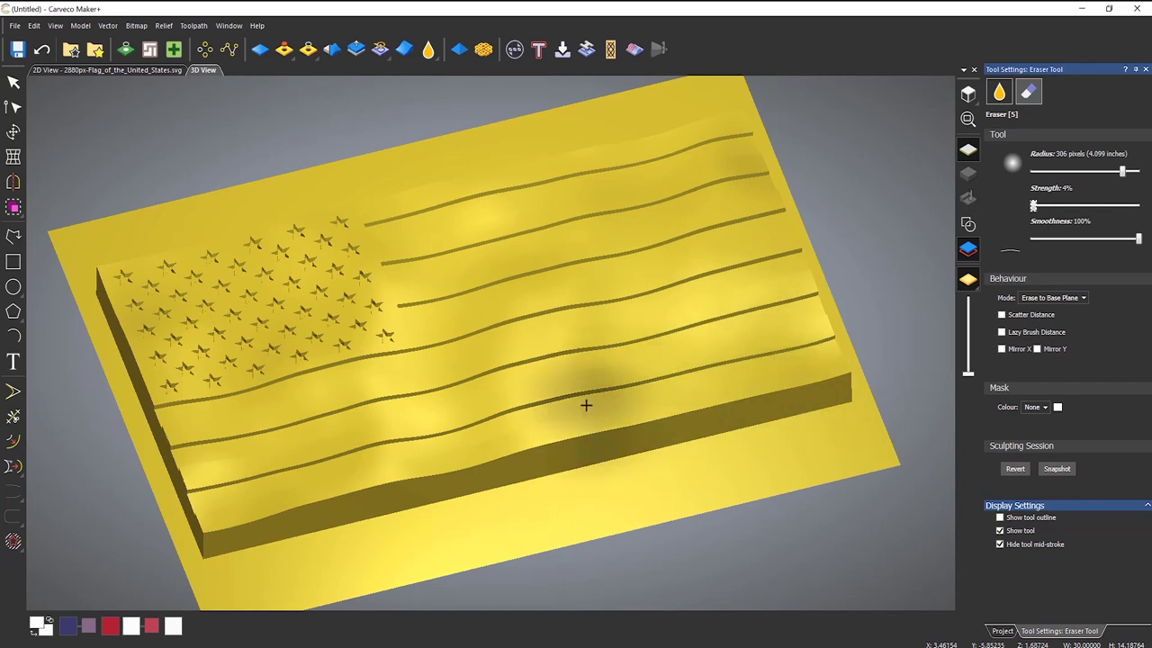
mouse_move(594, 391)
middle_mouse_down()
mouse_move(634, 242)
mouse_move(656, 226)
mouse_move(583, 457)
mouse_move(753, 264)
middle_mouse_up()
mouse_move(753, 264)
left_mouse_down()
mouse_move(717, 148)
mouse_move(728, 193)
mouse_move(693, 314)
mouse_move(774, 270)
left_mouse_up()
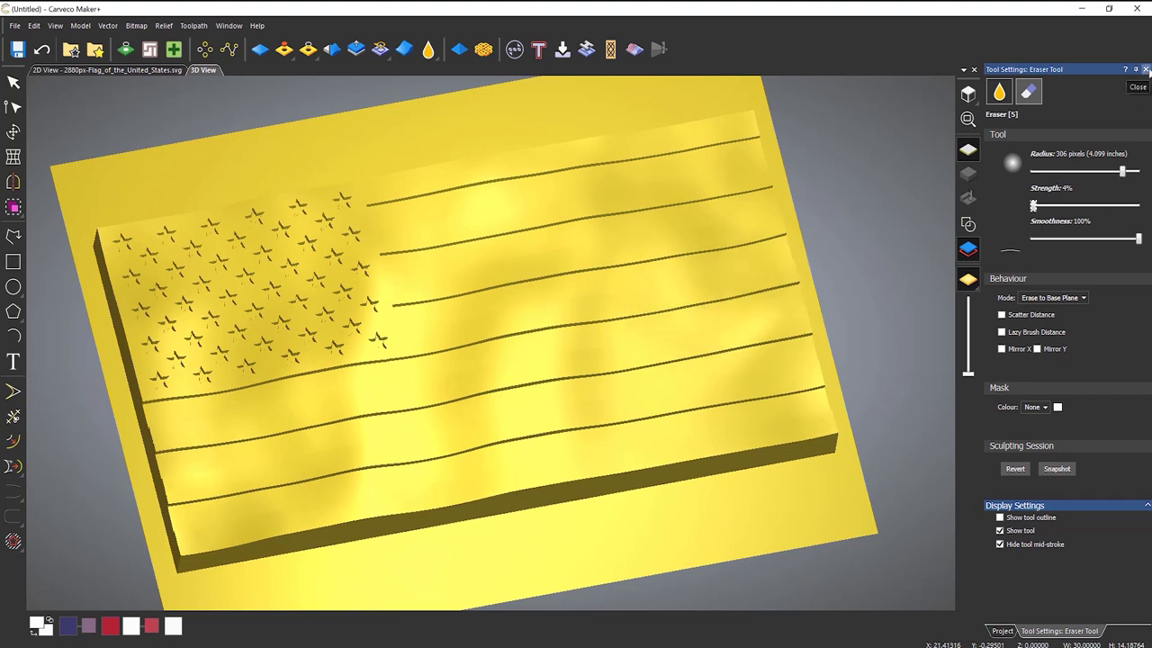
Close the Eraser settings and start a new Machine Relief toolpath
left_click(1145, 69)
mouse_move(582, 334)
left_mouse_down()
mouse_move(564, 419)
mouse_move(593, 179)
mouse_move(584, 147)
mouse_move(551, 289)
left_mouse_up()
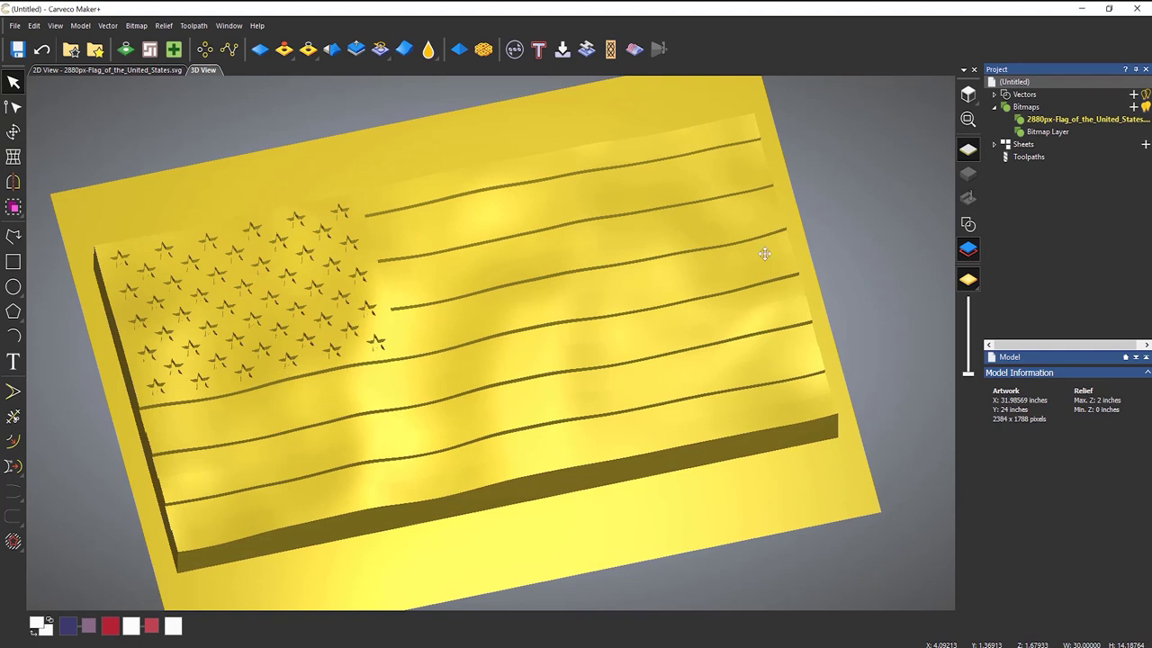
left_click(1026, 156)
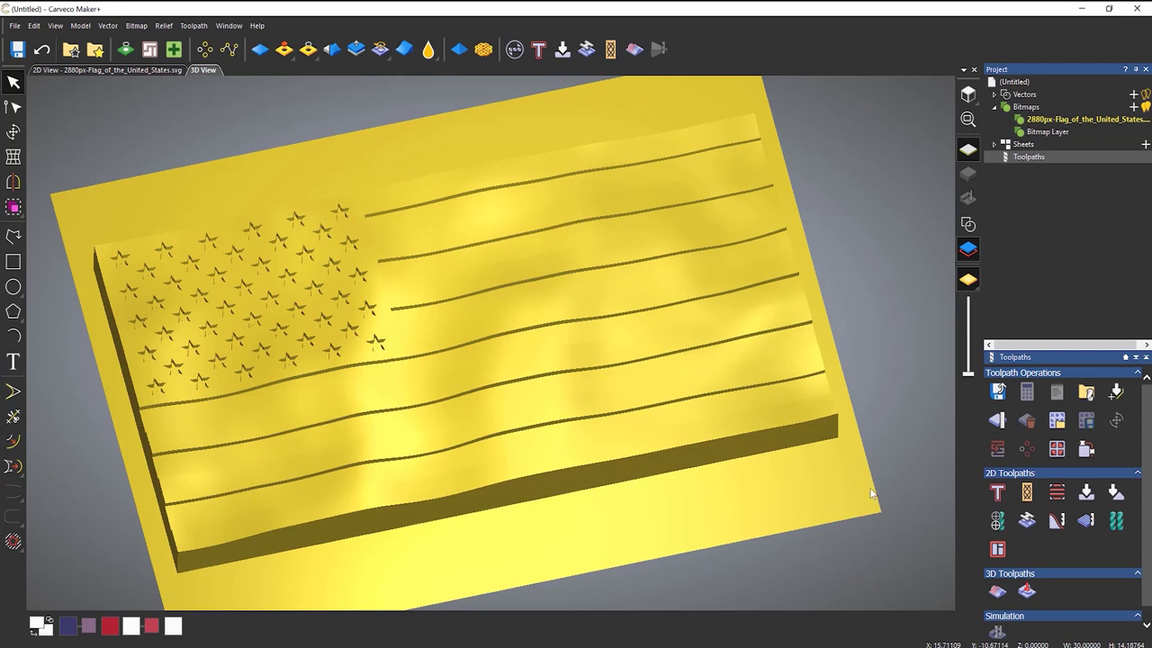
left_click(998, 592)
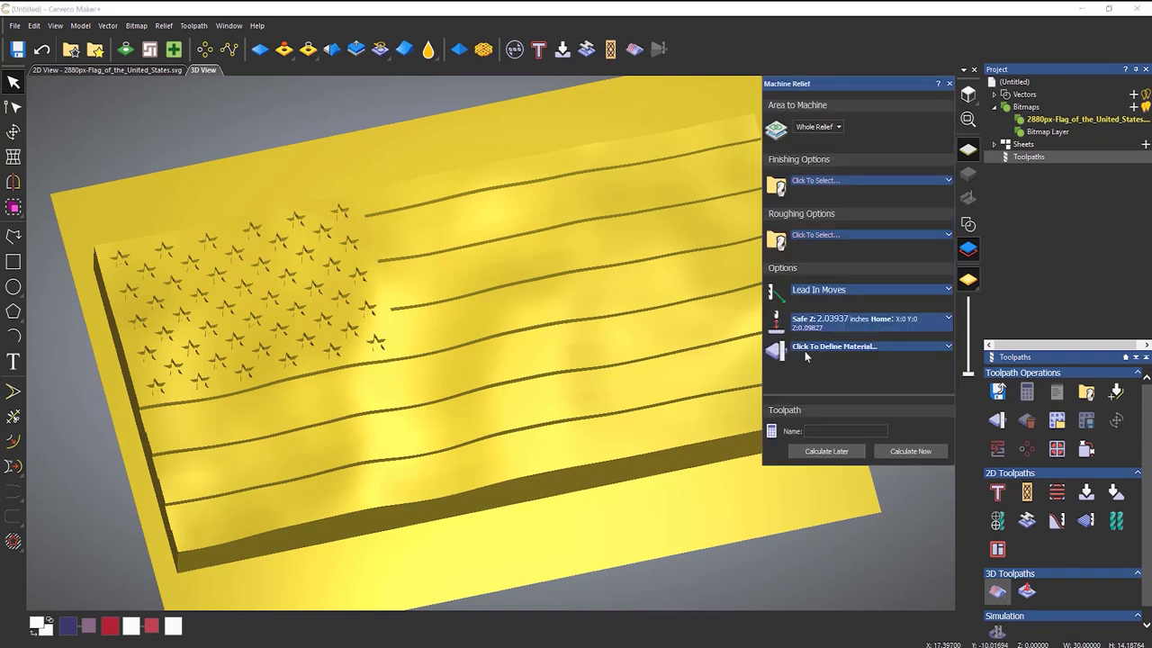
Set Area to Machine to Selected Vectors with only the flag's outer boundary selected
left_click(817, 127)
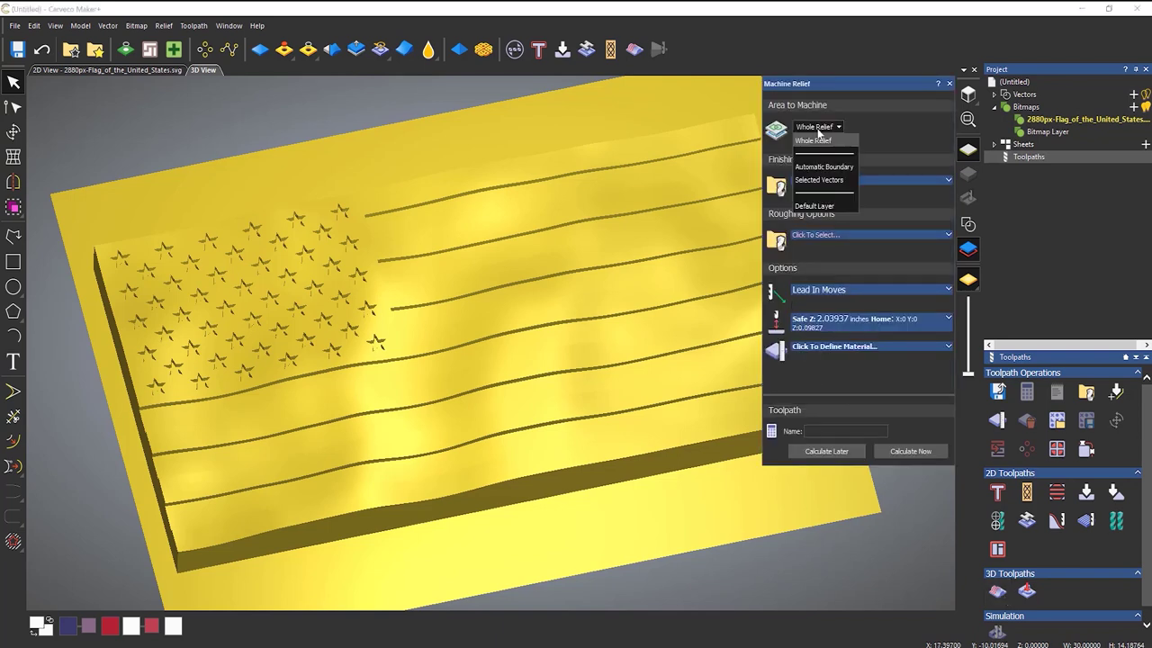
left_click(821, 180)
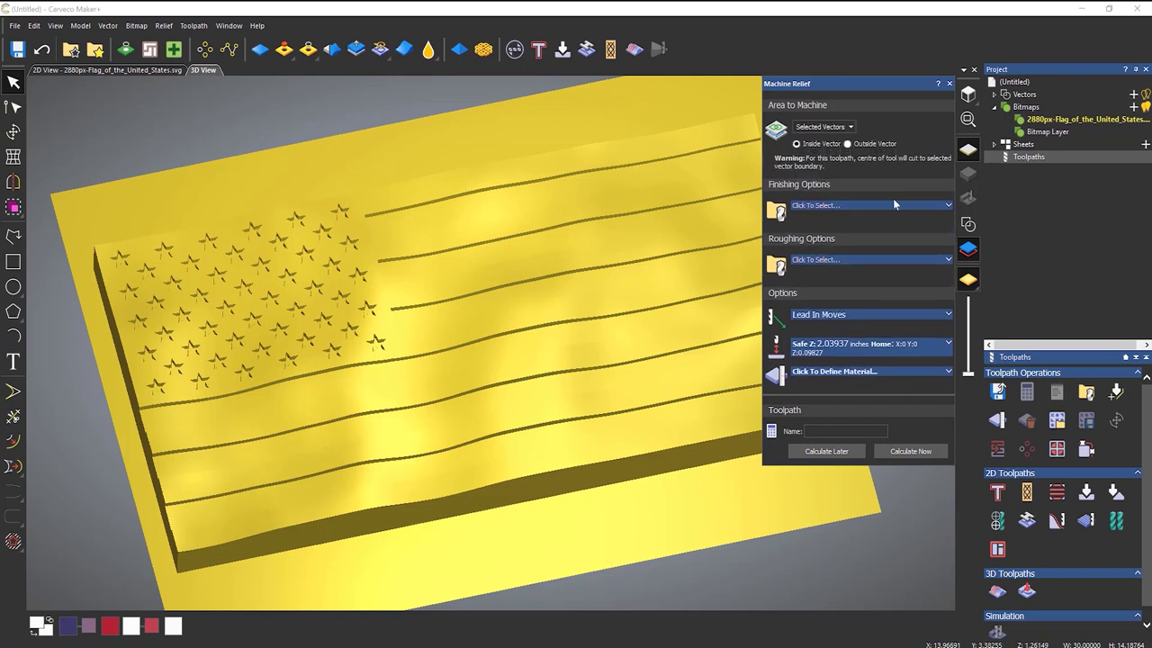
left_click(966, 222)
left_click(244, 580)
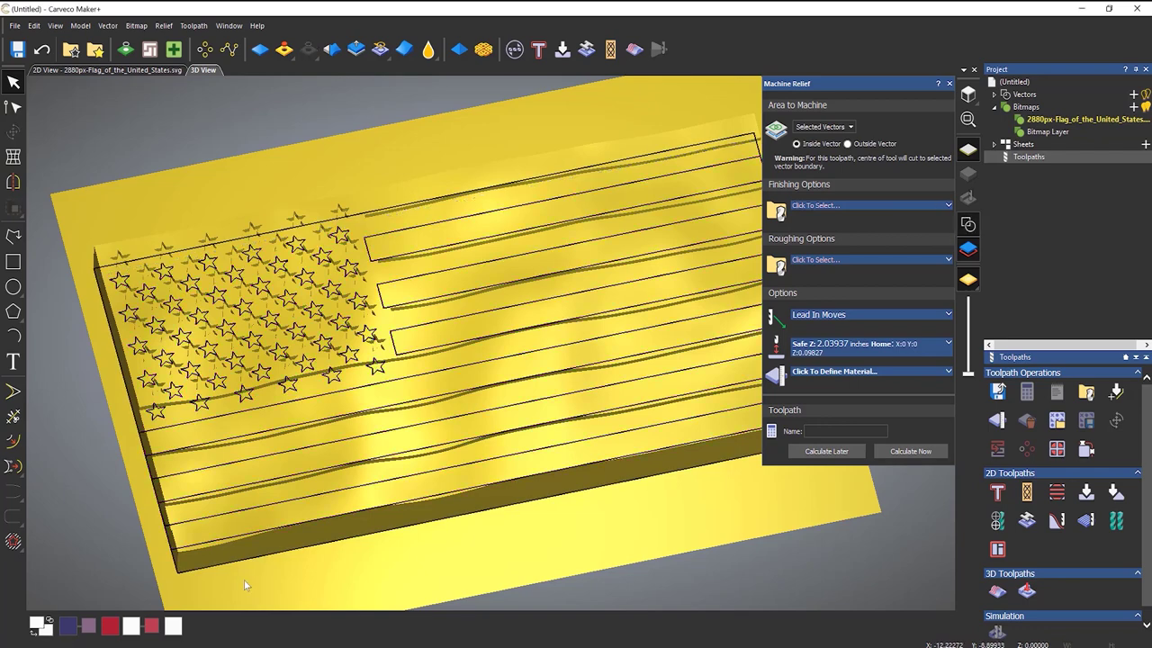
left_click(230, 565)
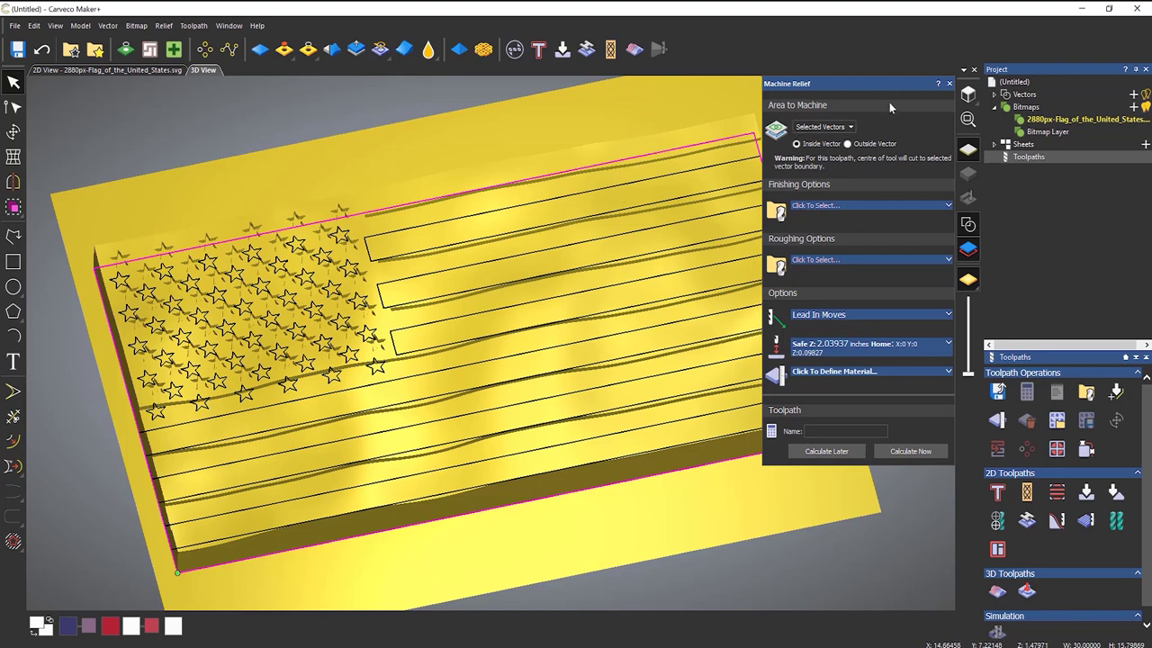
left_click(949, 83)
Deselect all flag vectors and return to a flat top-down view
left_click(785, 119)
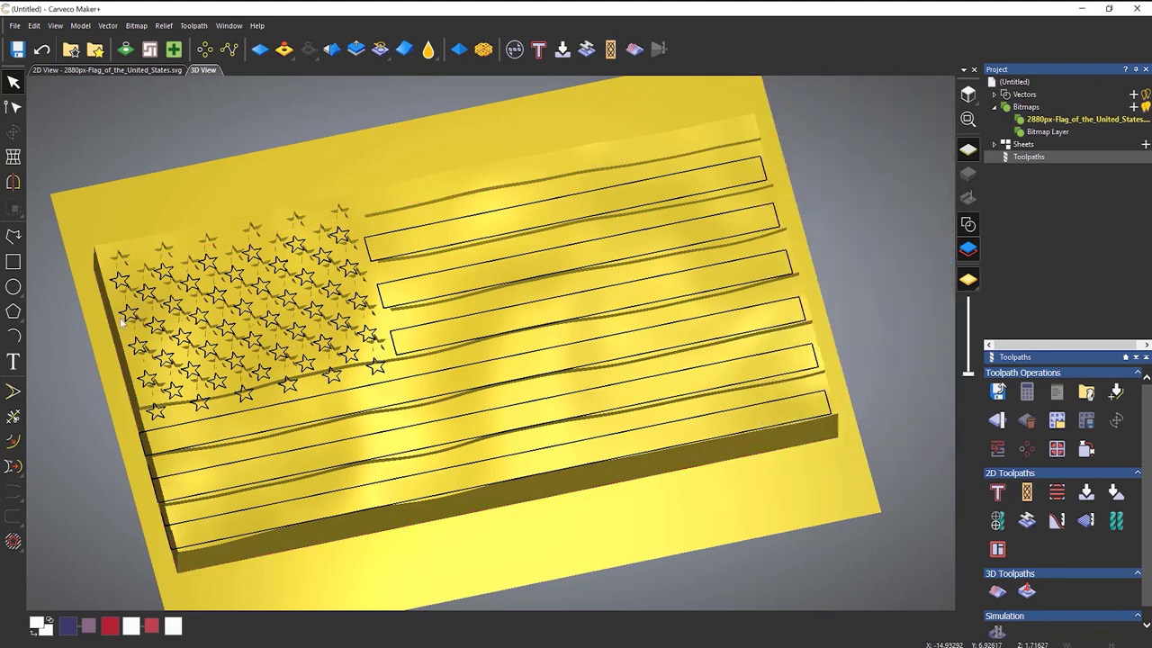
left_click_drag(758, 483, 576, 499)
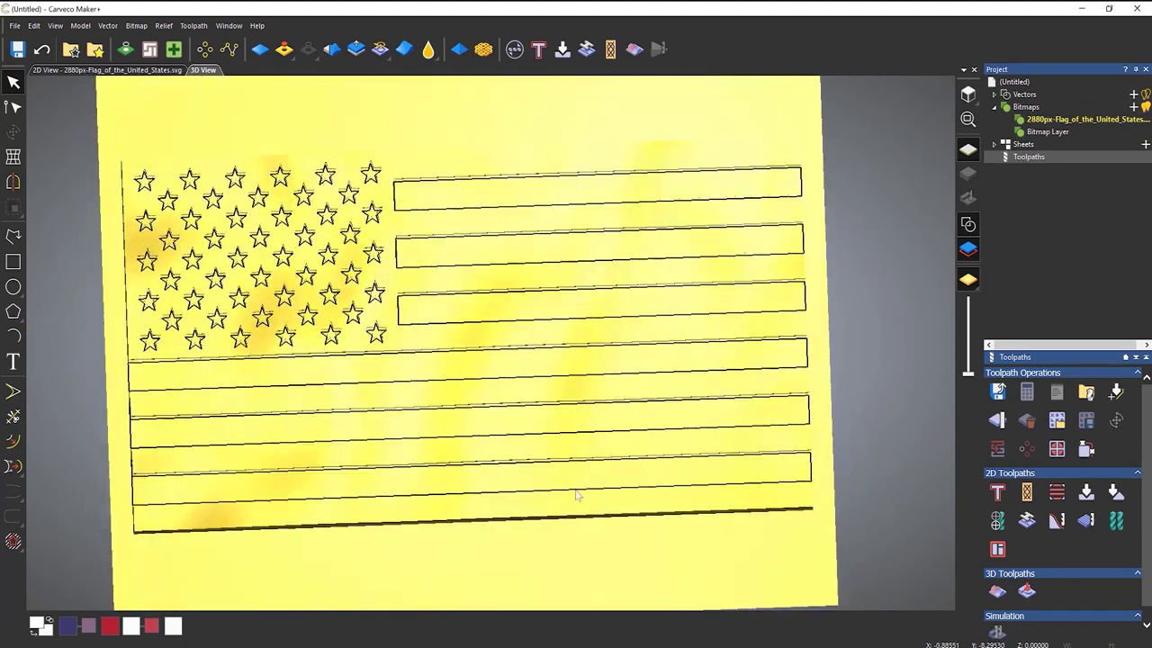
left_click(968, 93)
scroll(462, 409, "up", 3)
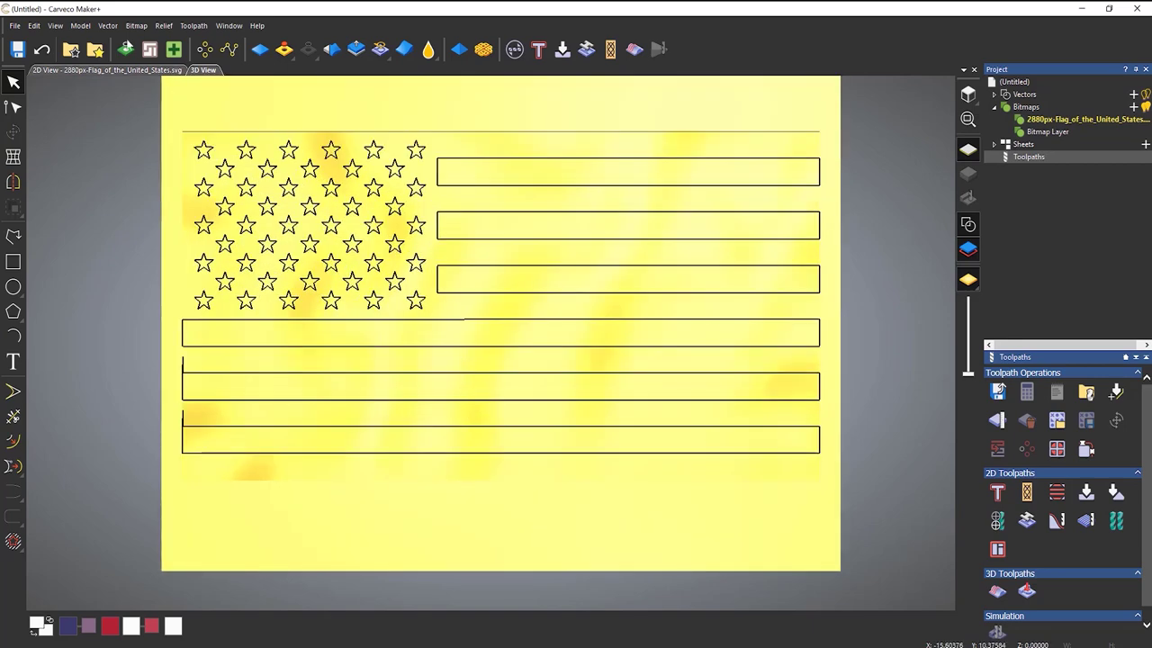
Create a Relief Boundary vector around the flag relief and view it in perspective
left_click(106, 27)
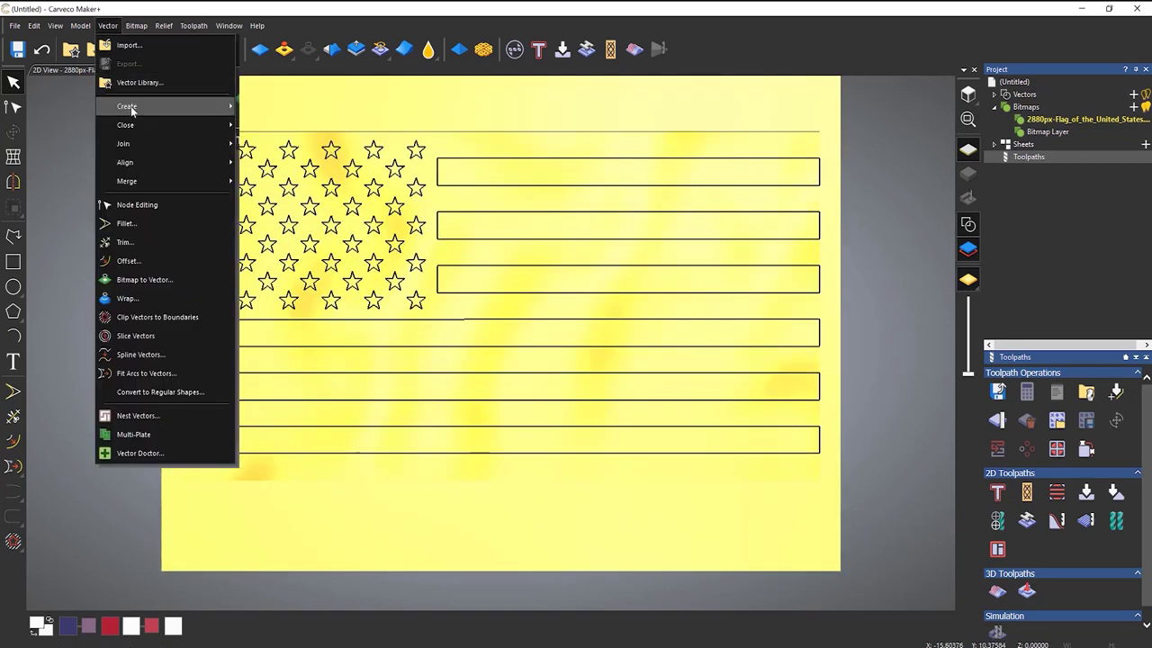
mouse_move(142, 109)
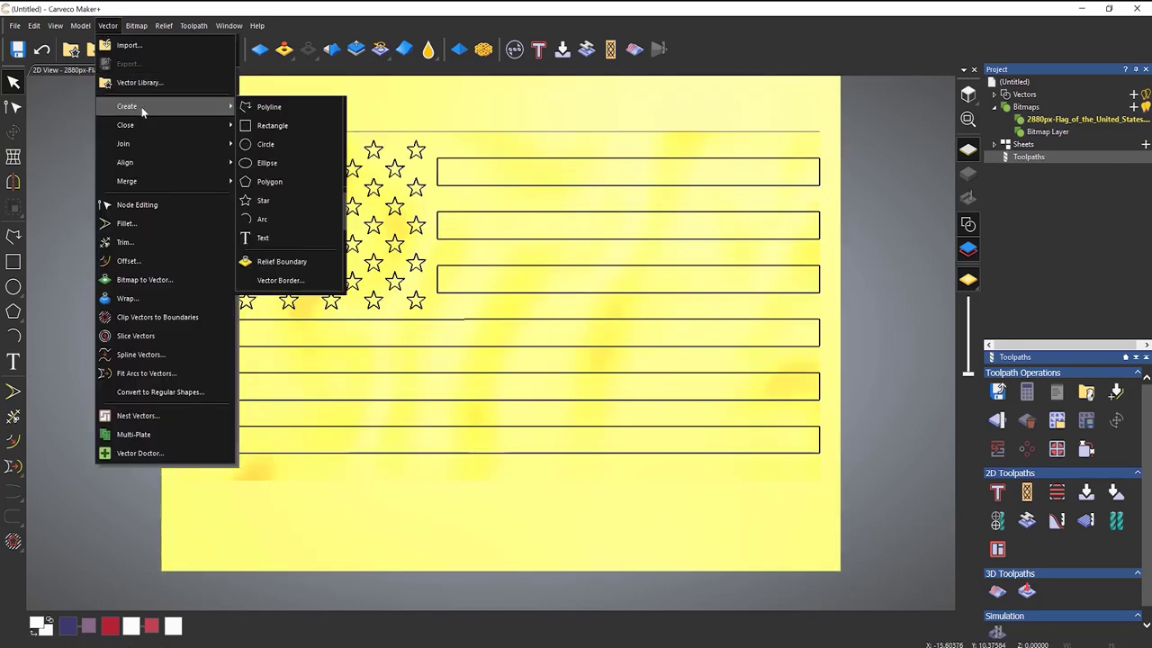
left_click(316, 261)
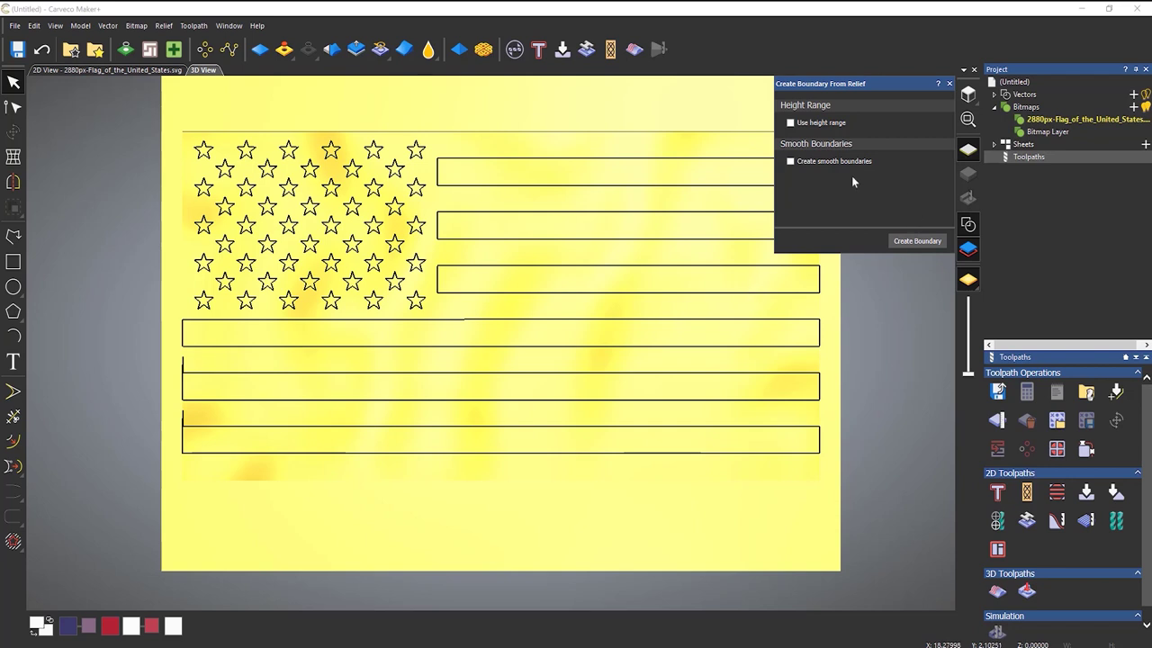
left_click(914, 241)
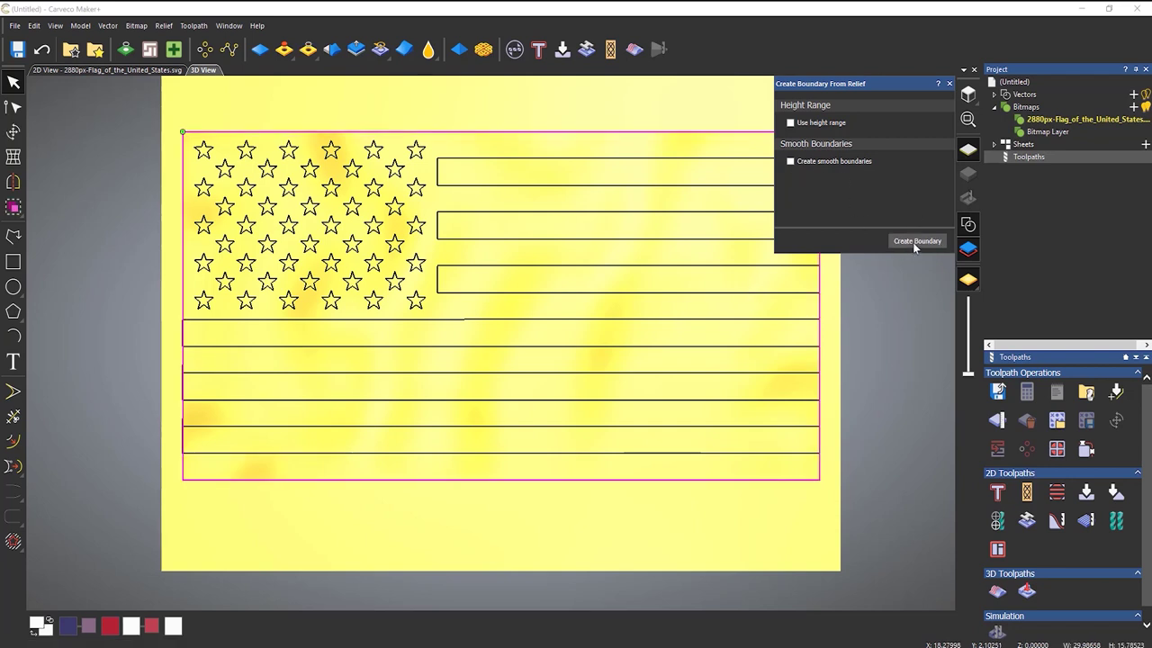
left_click(948, 84)
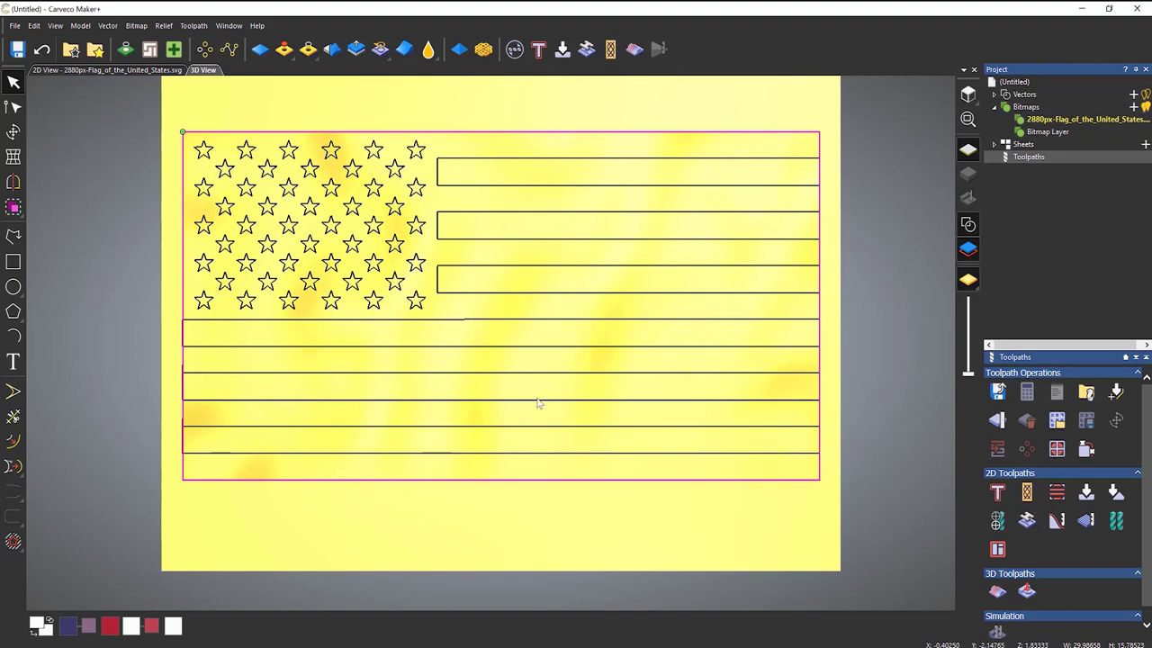
left_click_drag(537, 404, 592, 249)
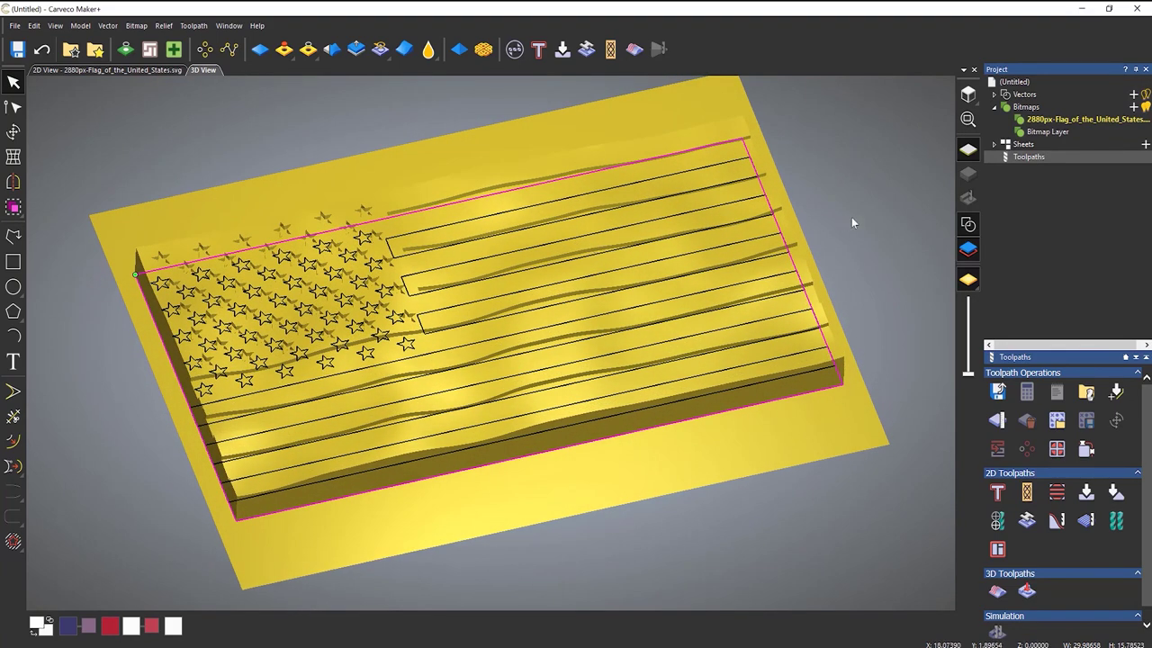
Start a Machine Relief toolpath limited to the selected boundary vector
left_click(997, 591)
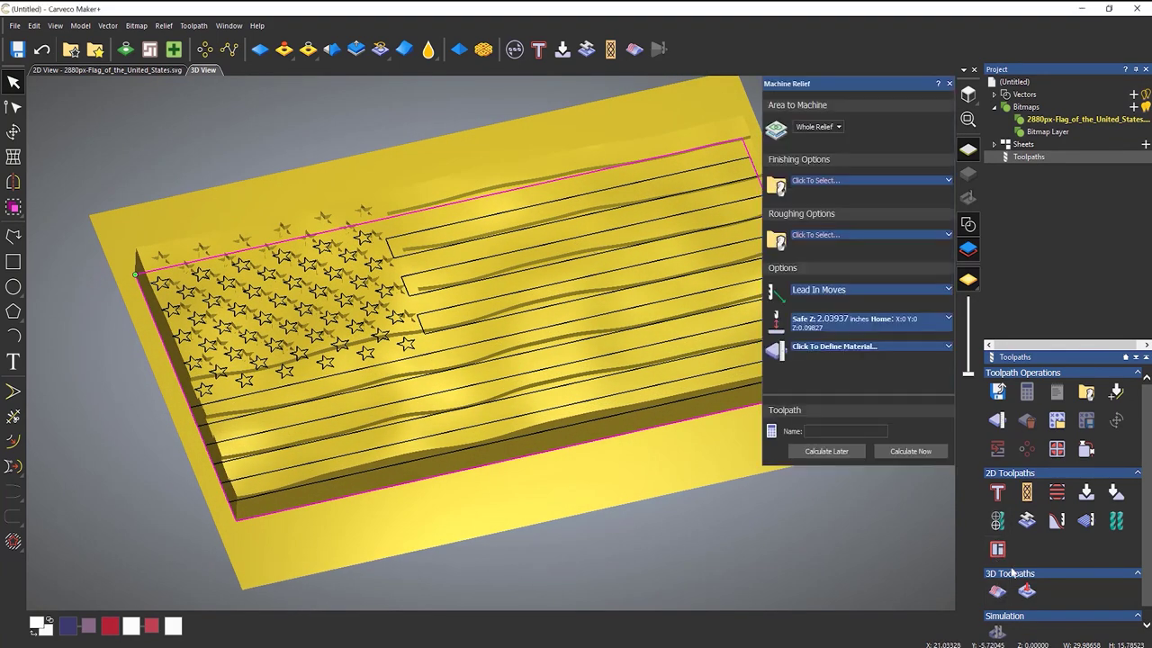
scroll(504, 367, "up", 1)
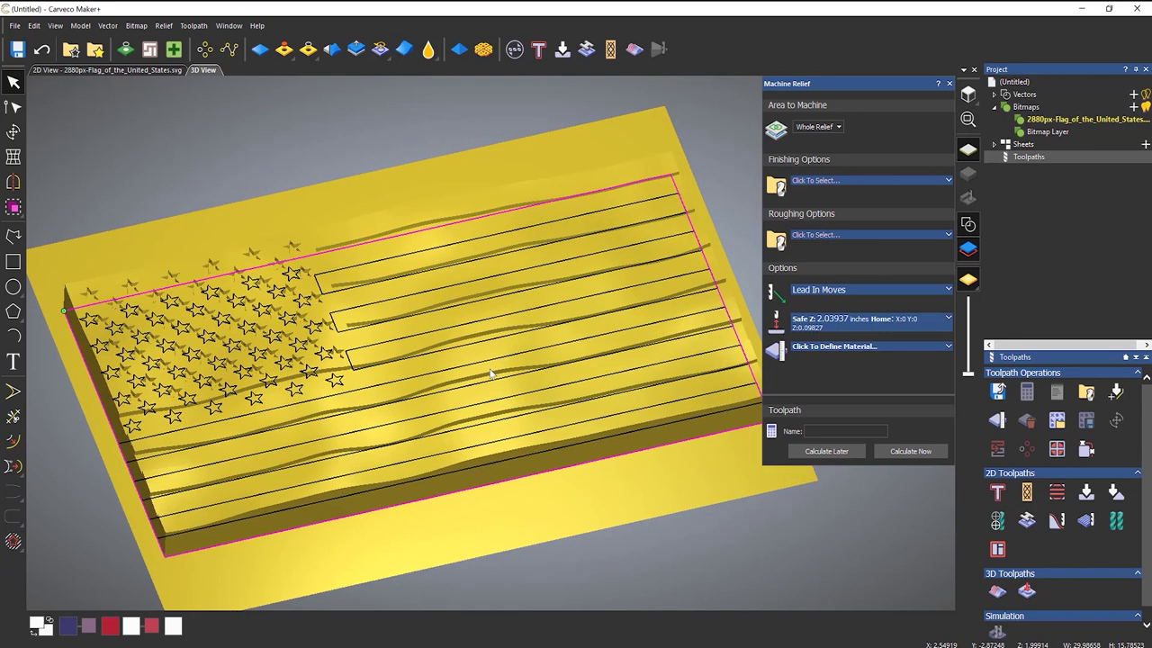
left_click(814, 127)
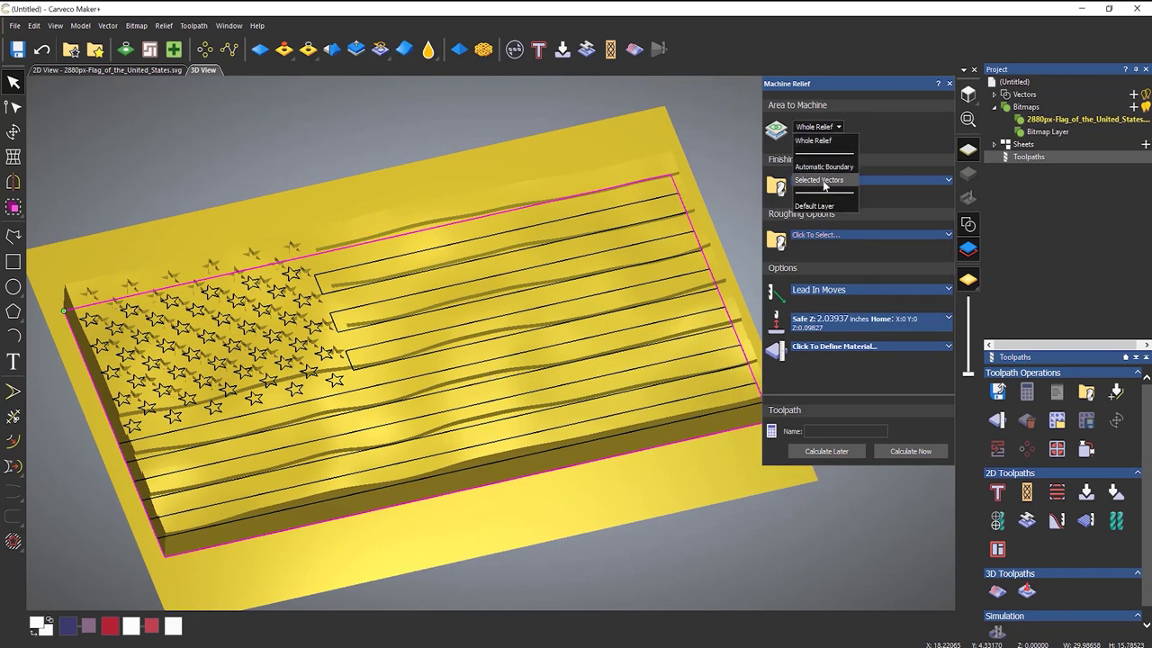
left_click(821, 180)
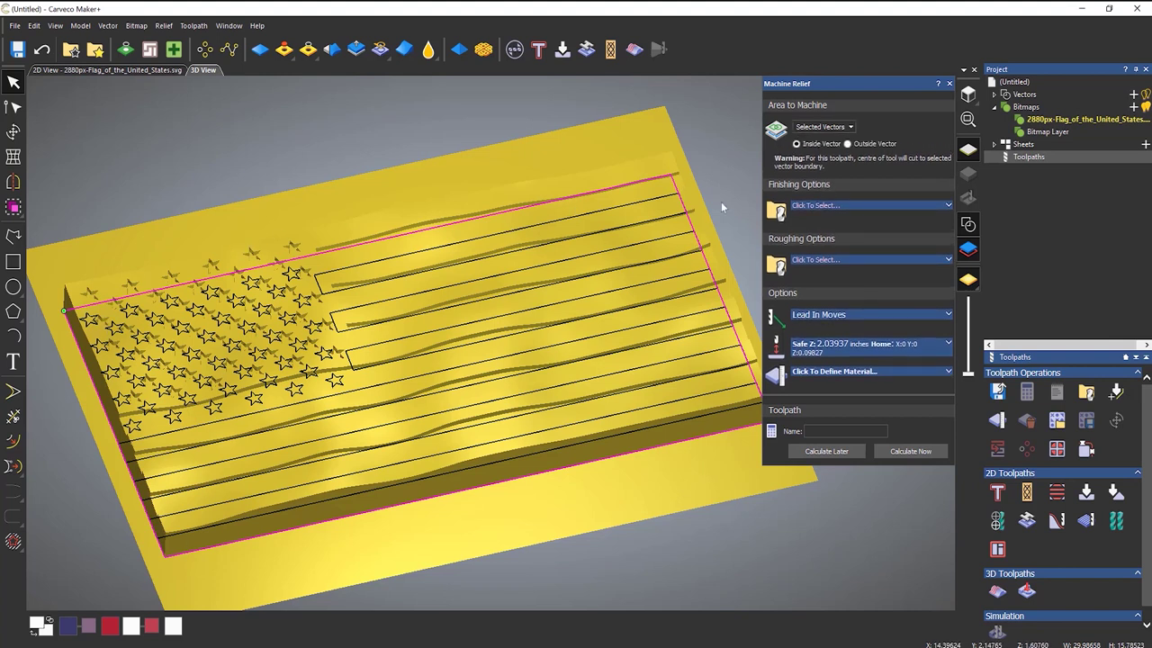
Use Ball Nose 1/16 Inch (Wood or Plastic) as the finishing tool with Raster (Classic) strategy
left_click(822, 207)
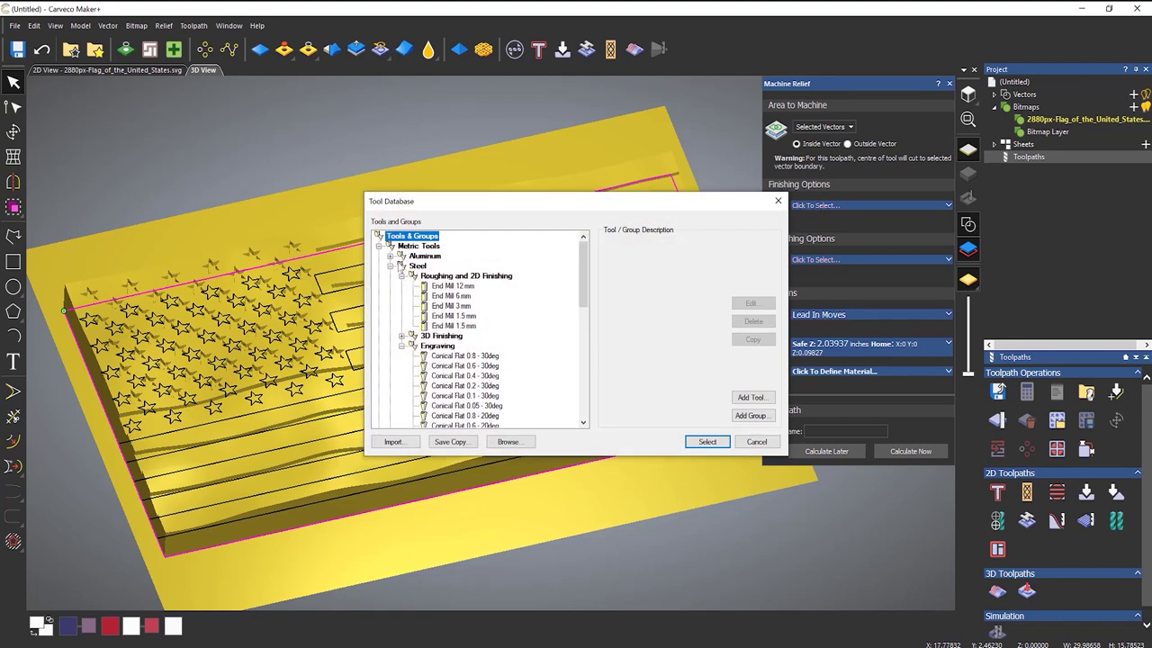
left_click(379, 245)
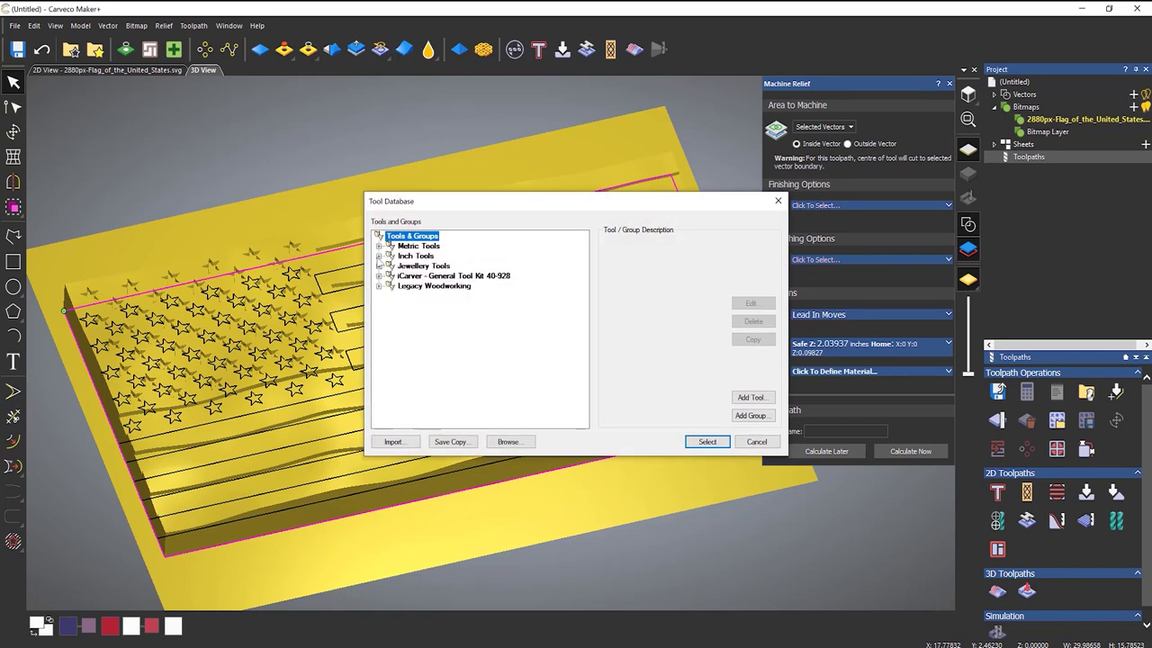
left_click(379, 255)
left_click(389, 285)
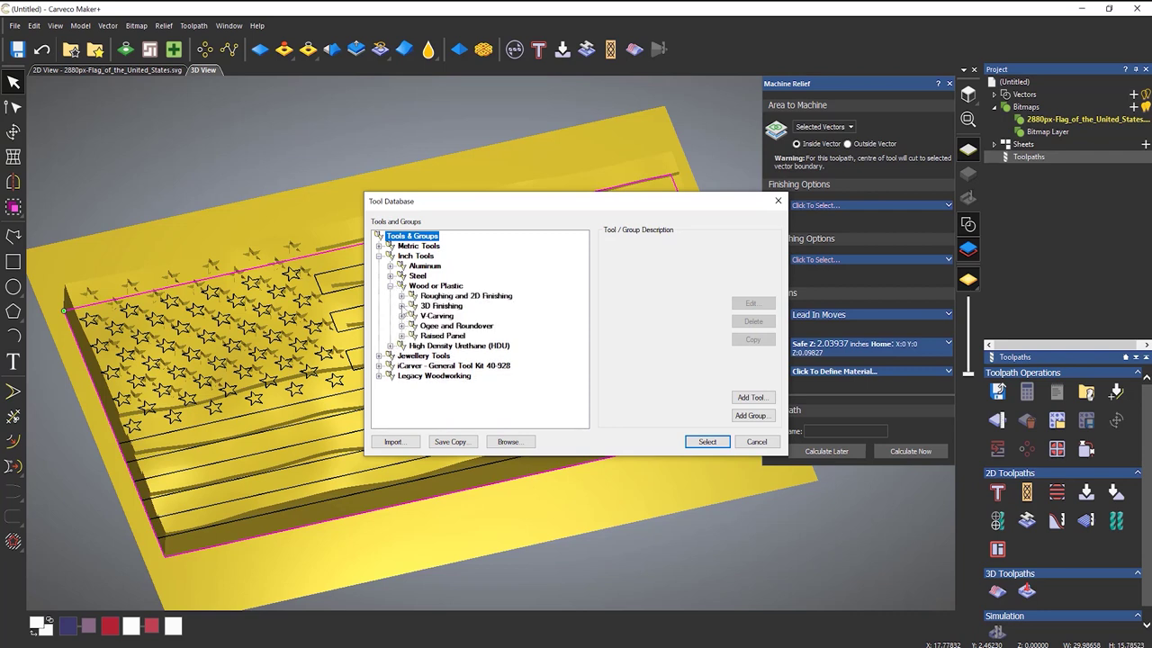
left_click(402, 306)
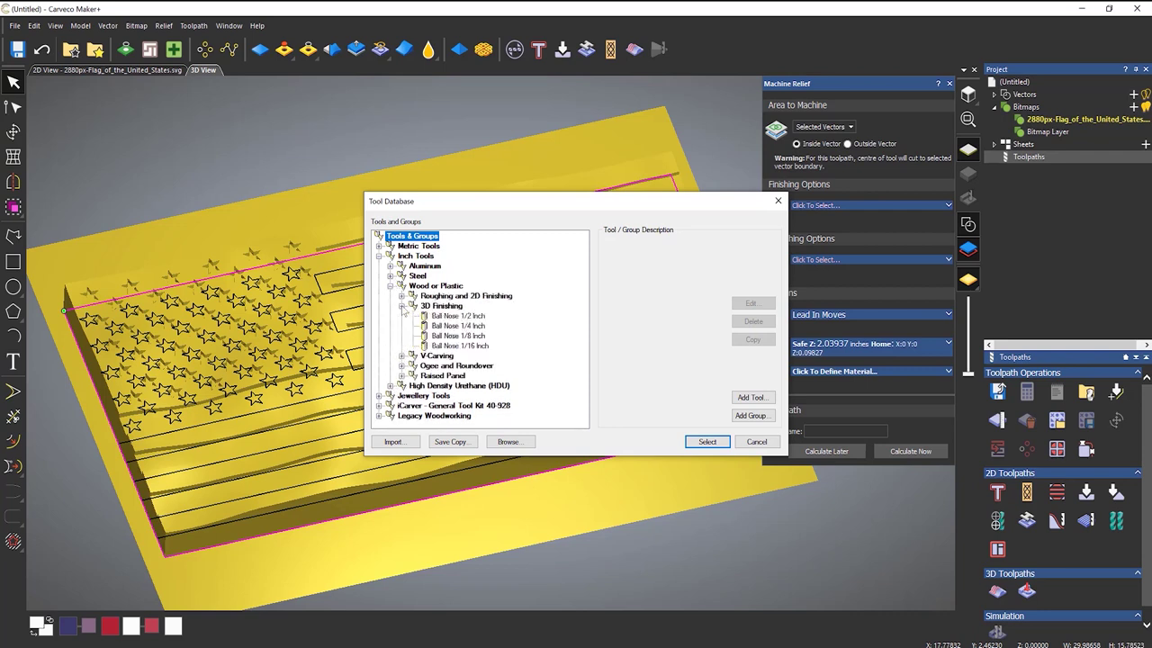
left_click(472, 346)
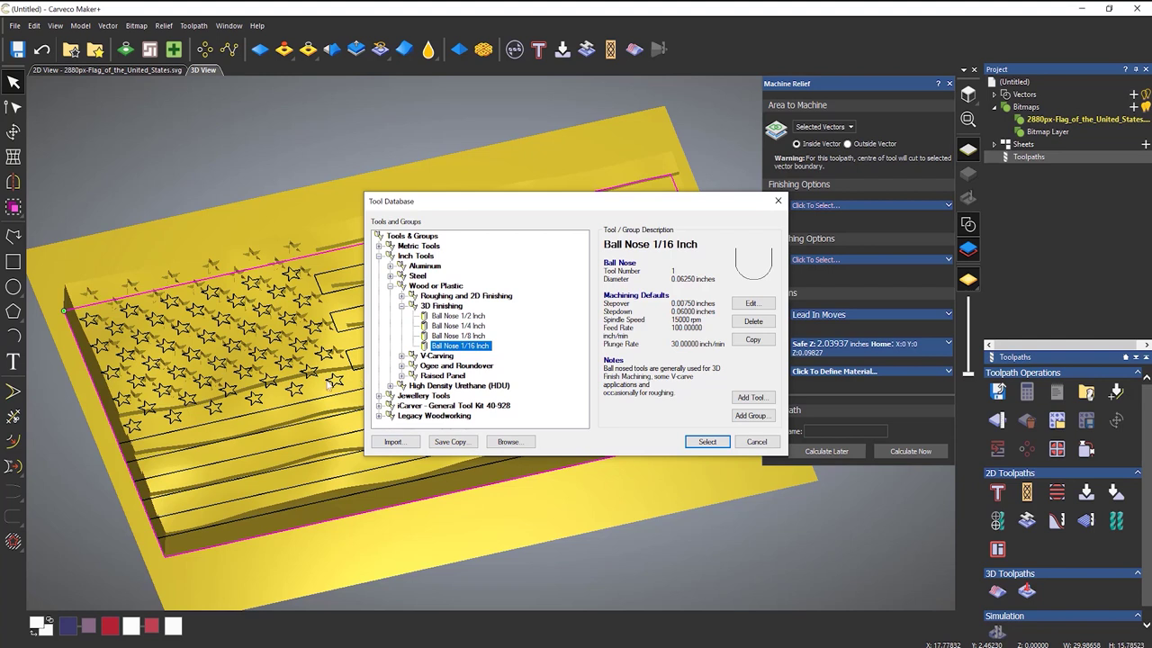
left_click(701, 444)
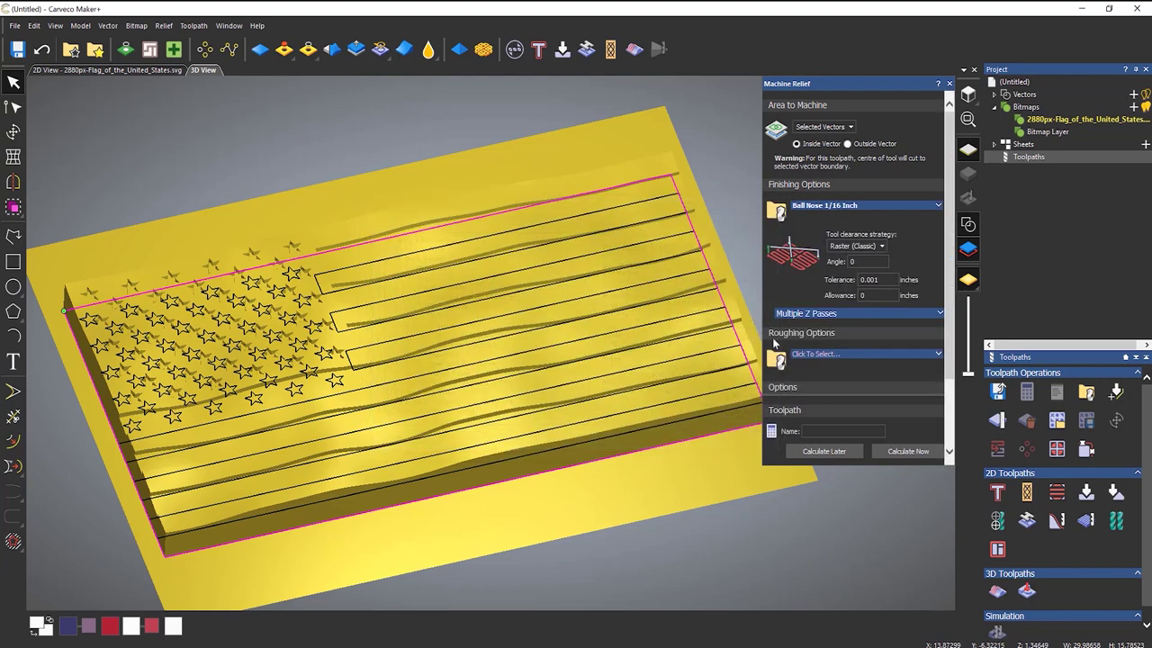
left_click(874, 248)
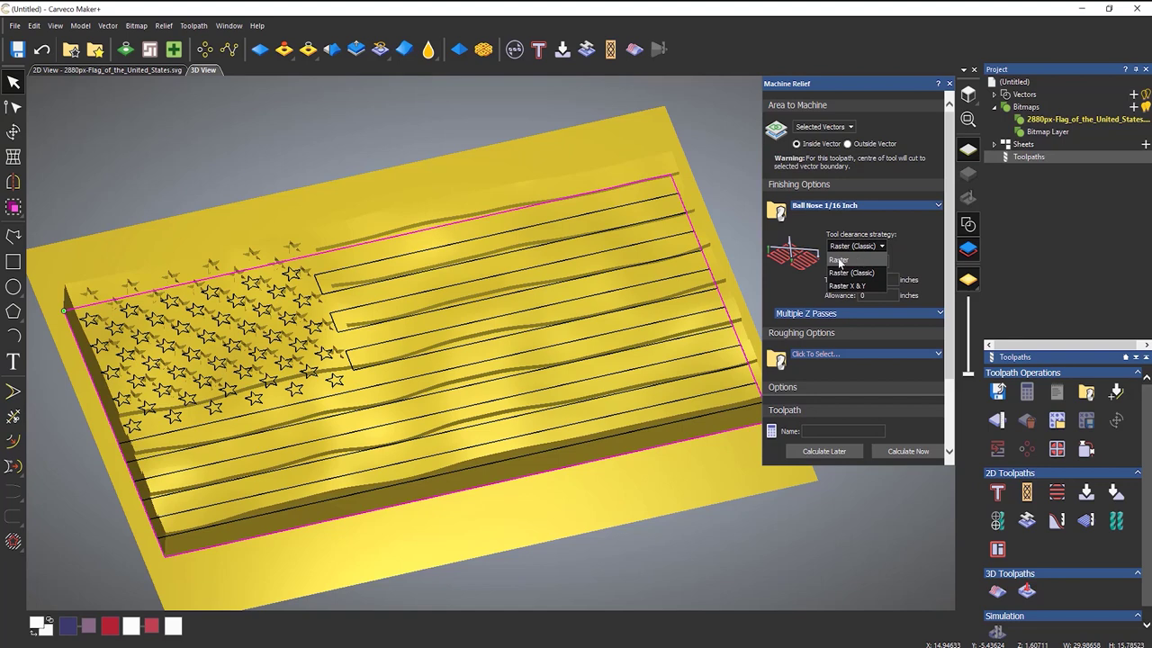
left_click(851, 272)
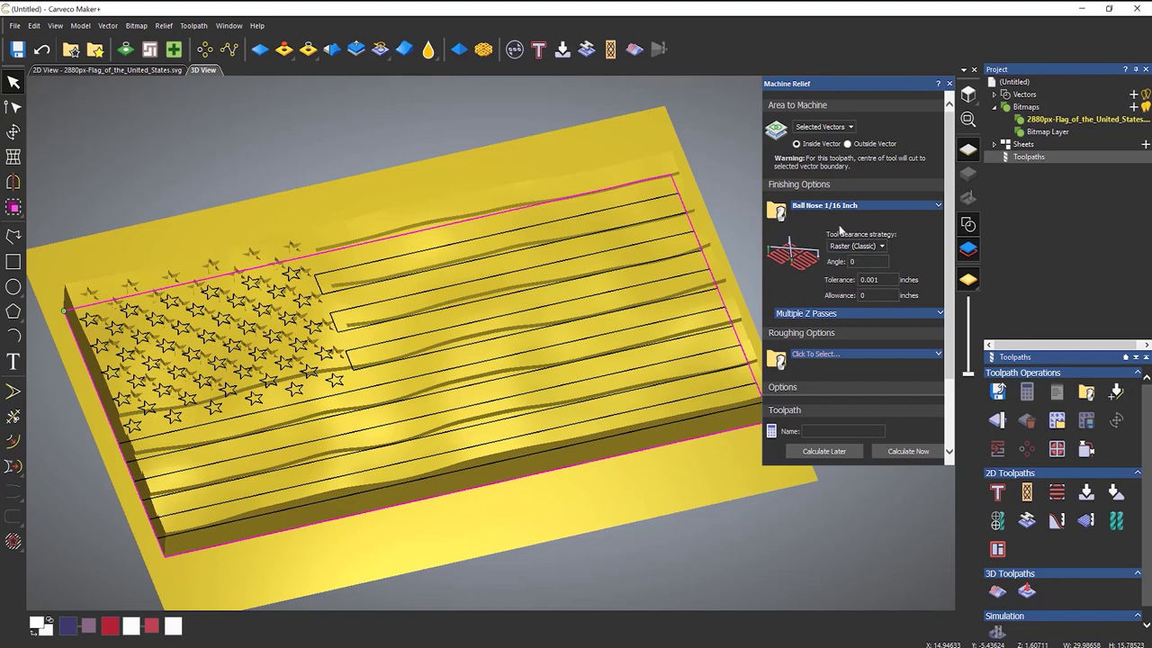
scroll(853, 274, "down", 3)
Use End Mill 1/2 Inch as the roughing tool
left_click(830, 264)
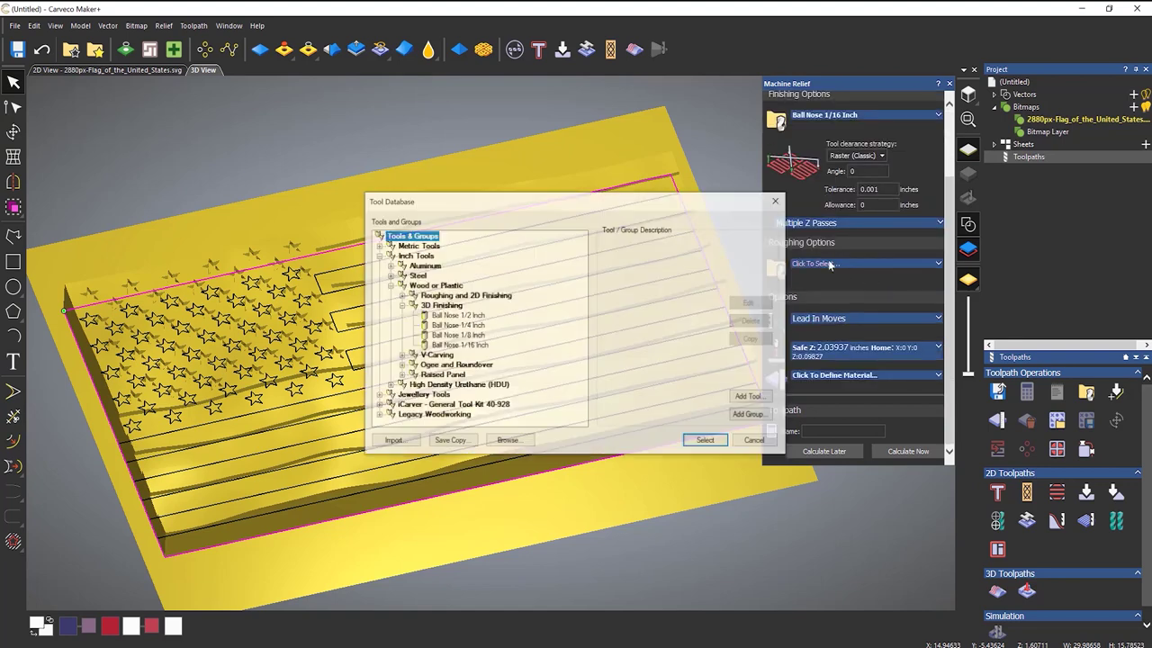
left_click(401, 306)
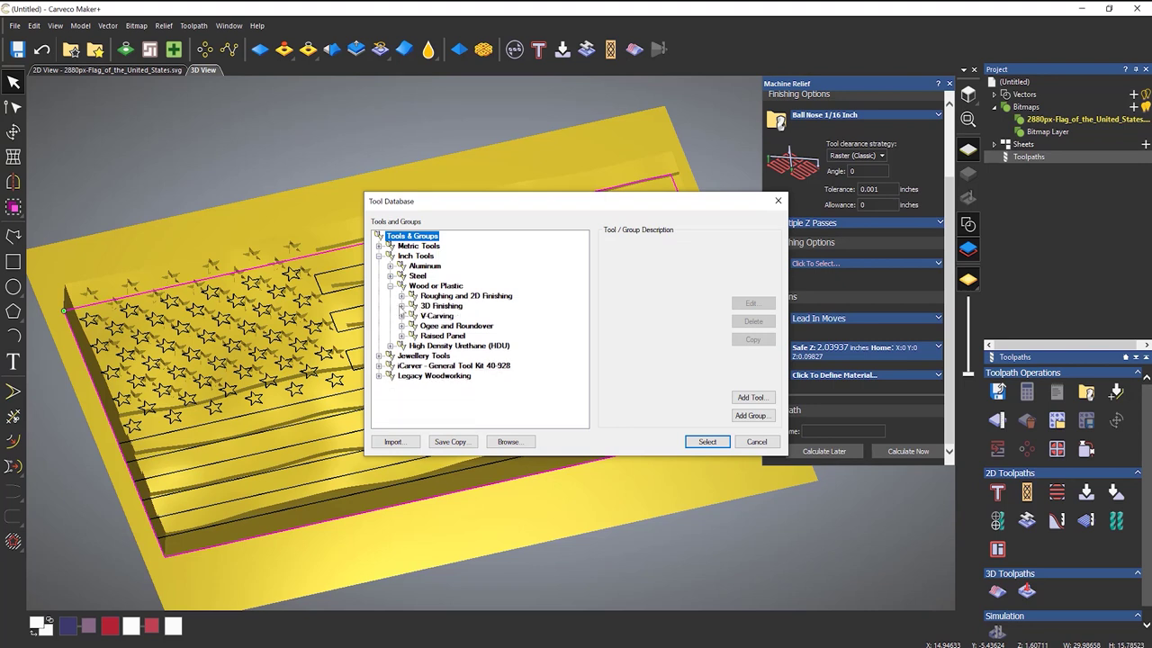
left_click(401, 295)
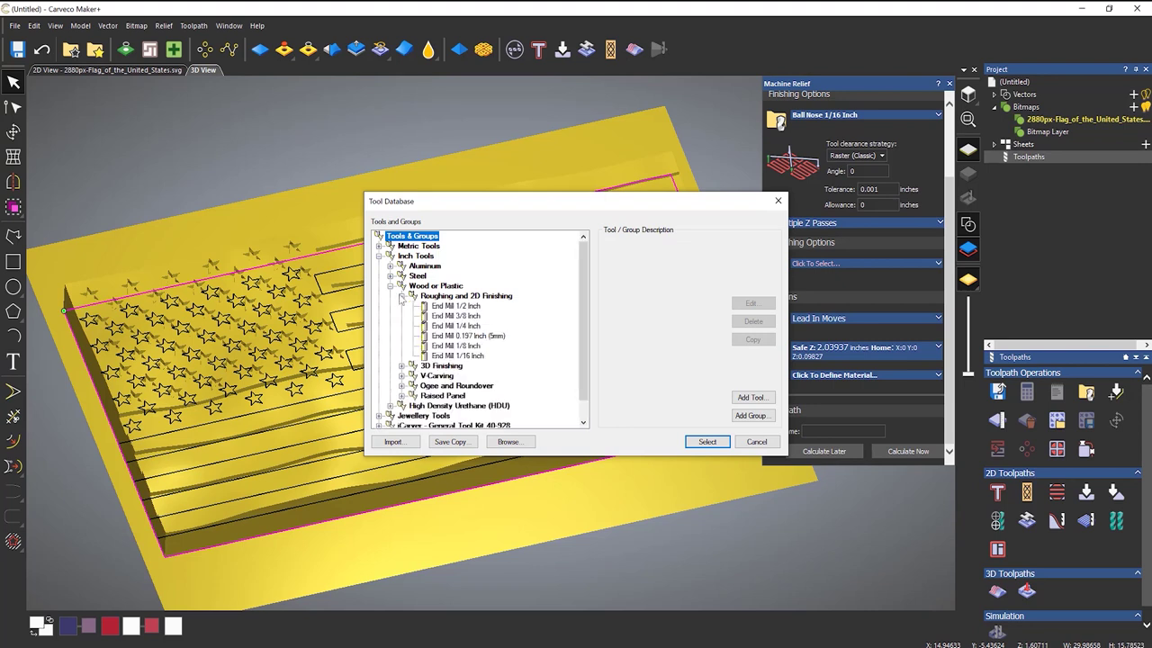
left_click(455, 306)
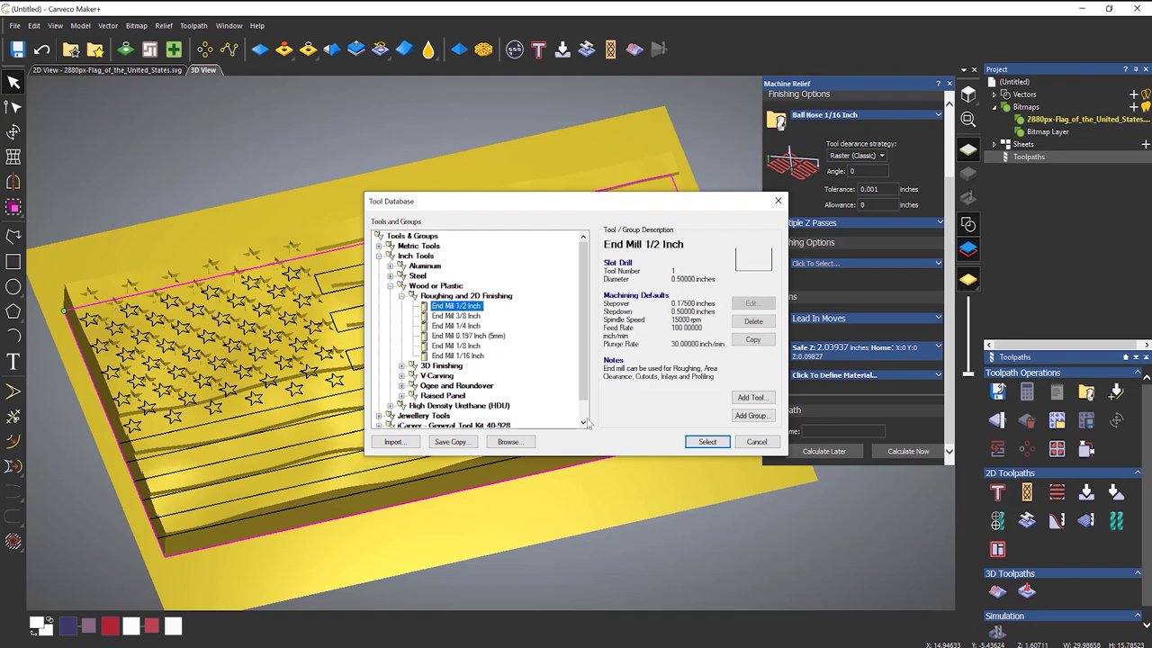
left_click(707, 442)
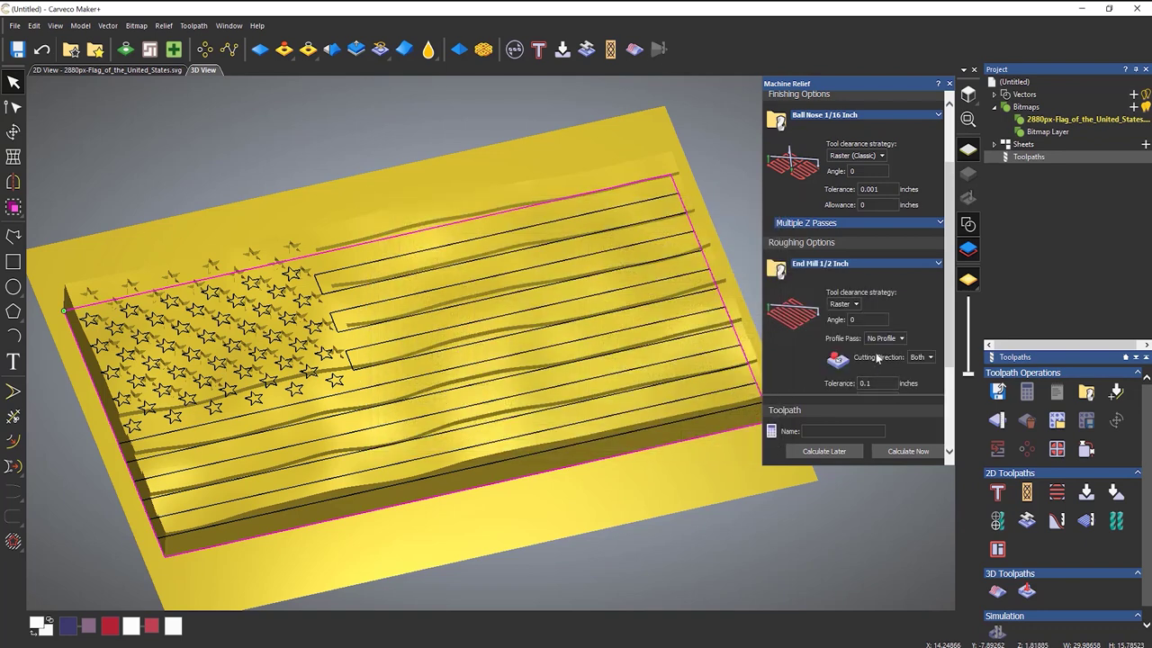
scroll(878, 369, "down", 5)
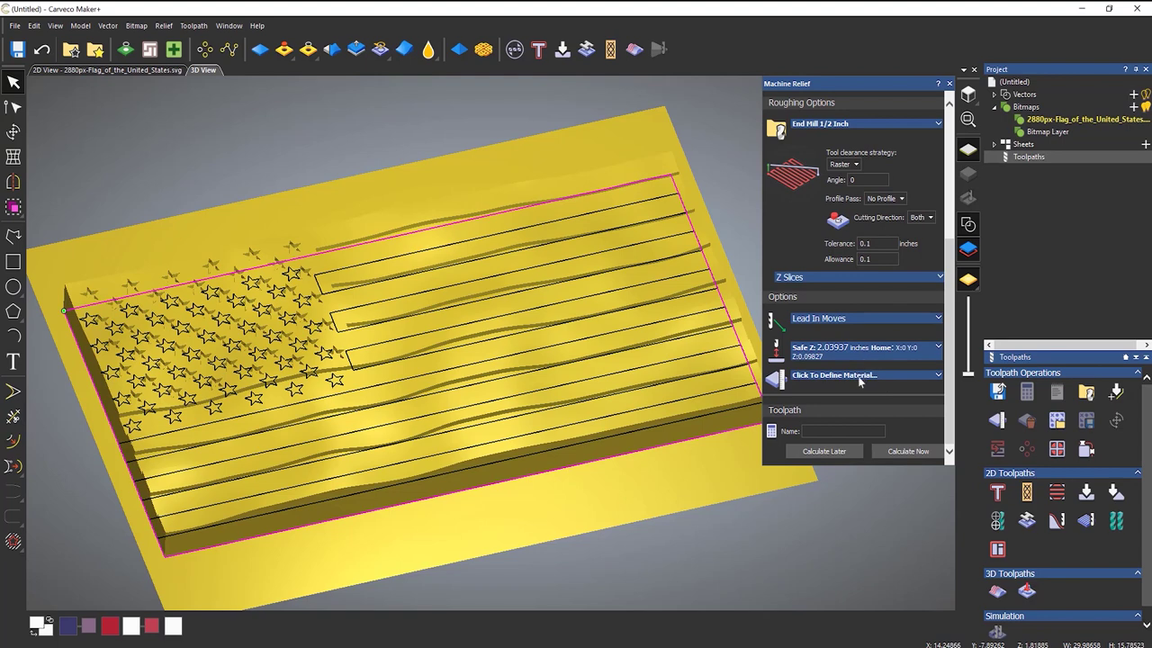
Define the material as 2 inches thick with the model at the top
left_click(859, 378)
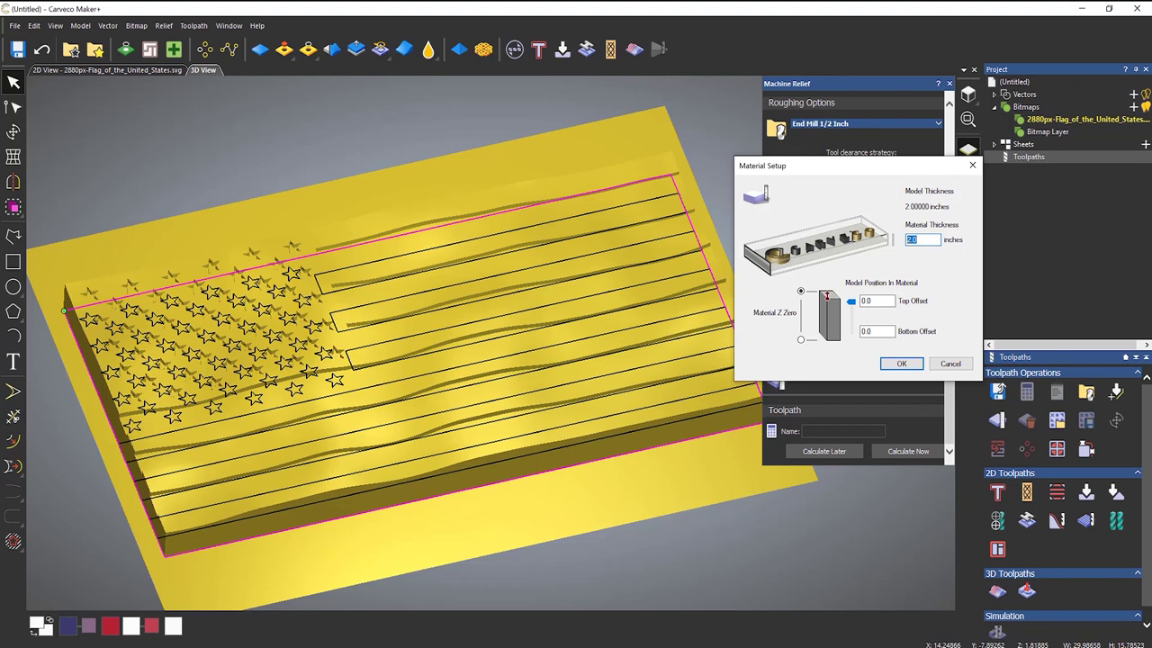
type(".5")
left_click_drag(852, 301, 851, 331)
left_click_drag(851, 338, 851, 302)
left_click_drag(936, 239, 819, 235)
type("2")
left_click(901, 363)
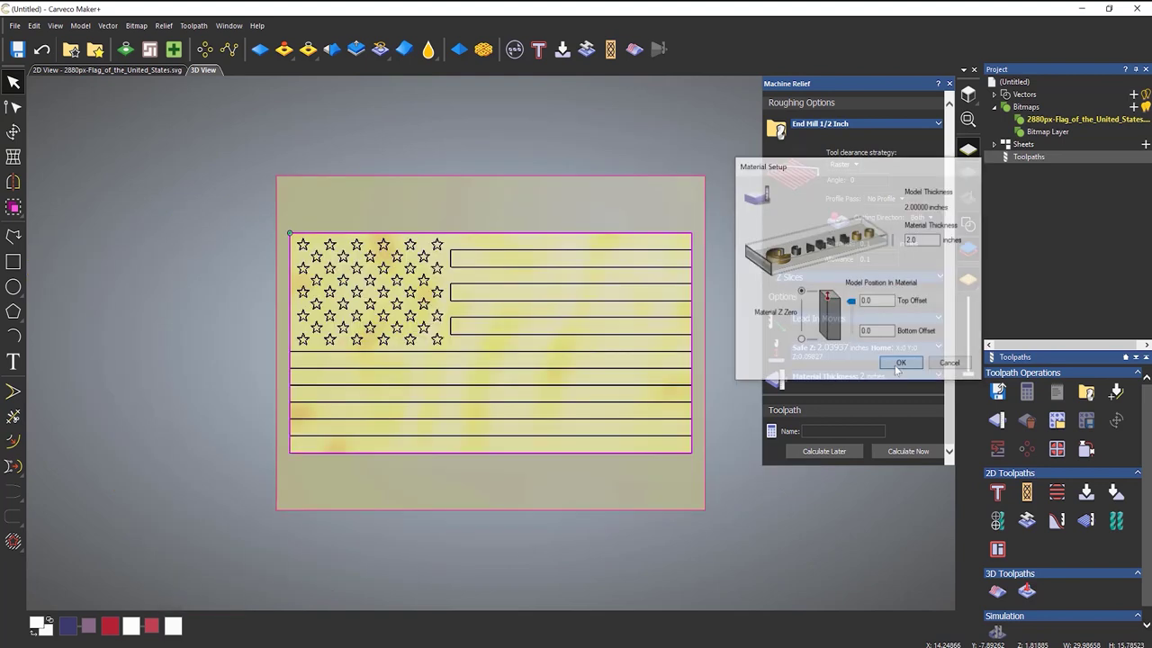
Calculate the Machine Relief toolpath over the flag relief
left_click_drag(621, 421, 644, 289)
scroll(644, 290, "up", 3)
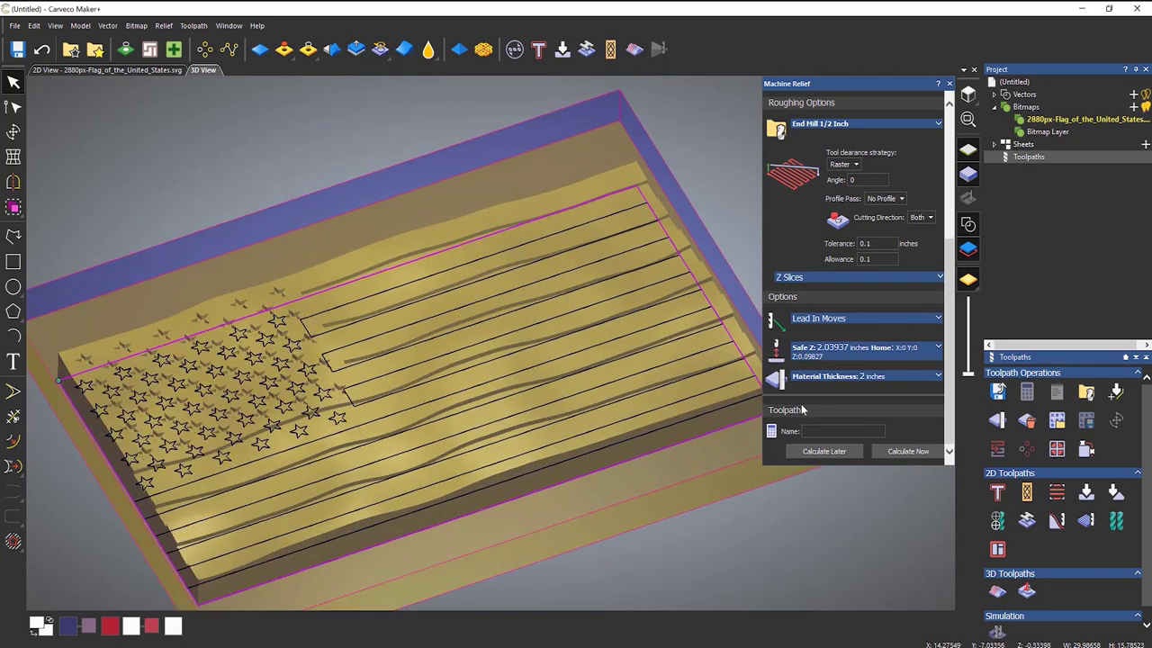
left_click(908, 451)
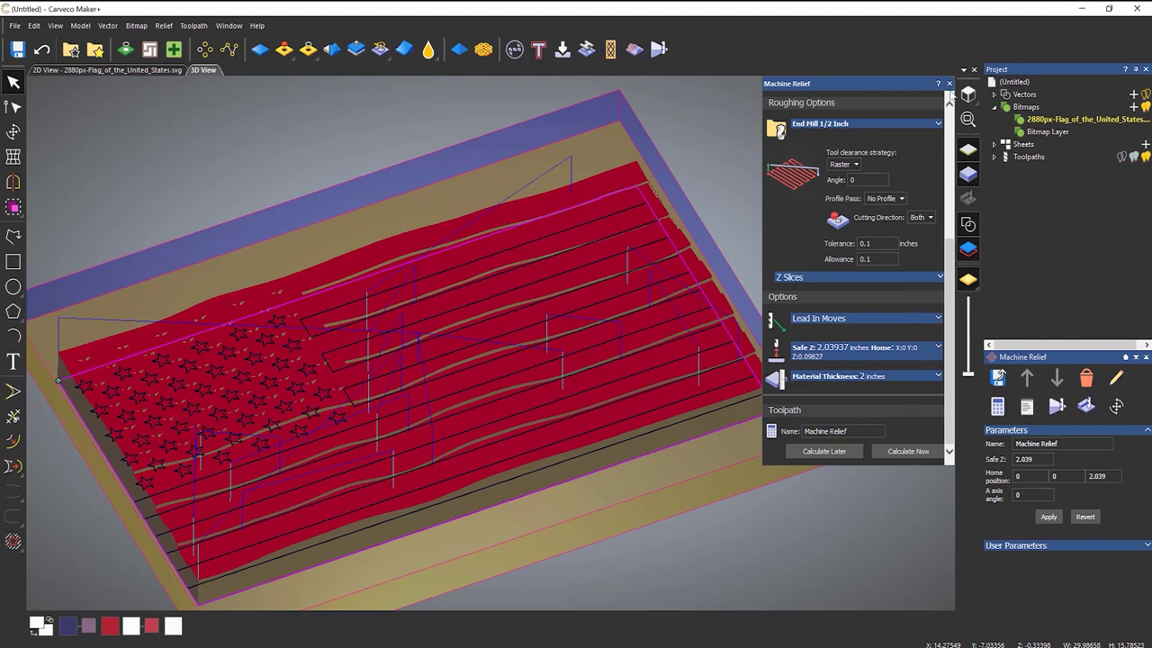
Simulate the End Mill 1/2 Inch roughing toolpath at standard resolution
left_click(950, 84)
left_click(995, 158)
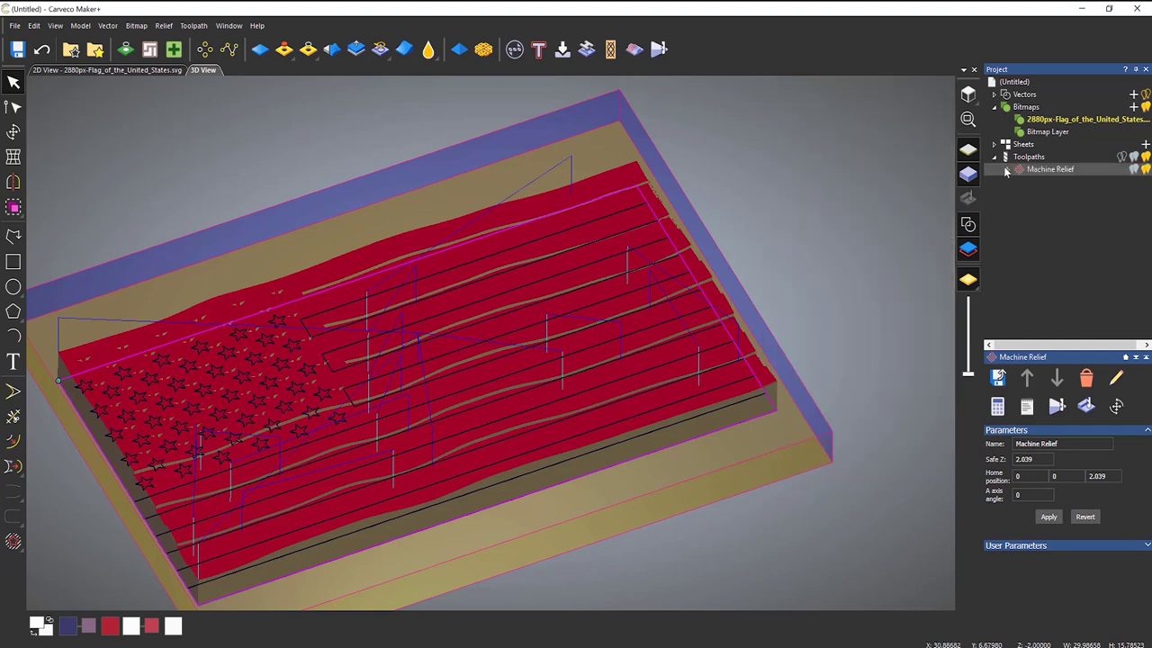
left_click(1007, 169)
left_click(1077, 182)
right_click(1077, 183)
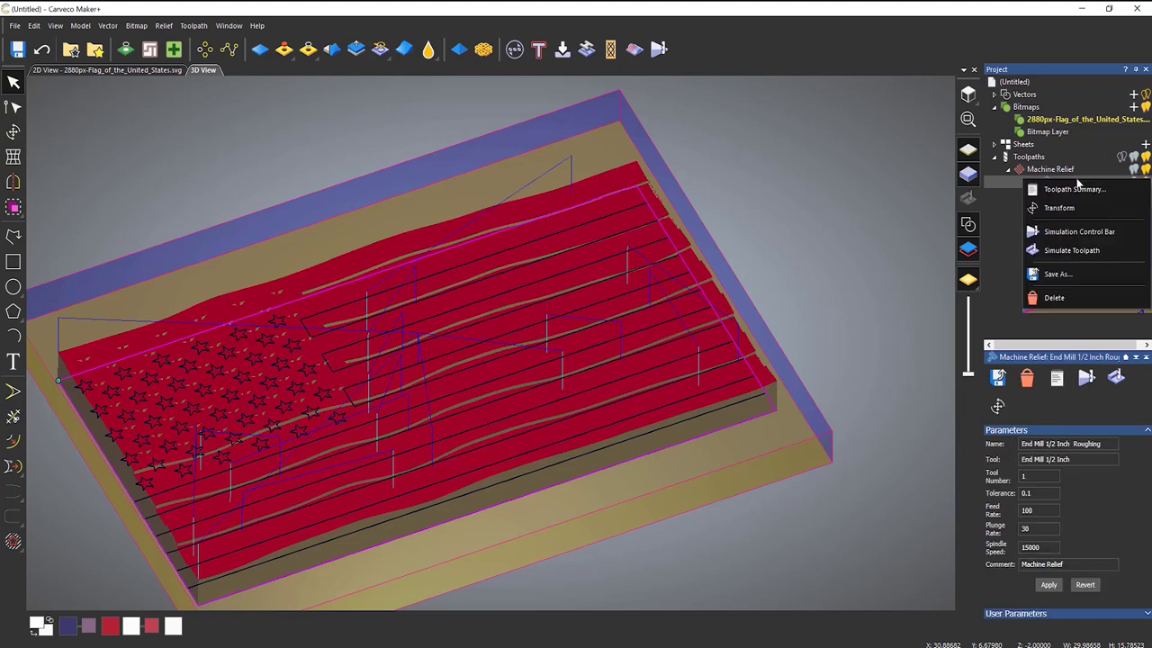
left_click(1066, 234)
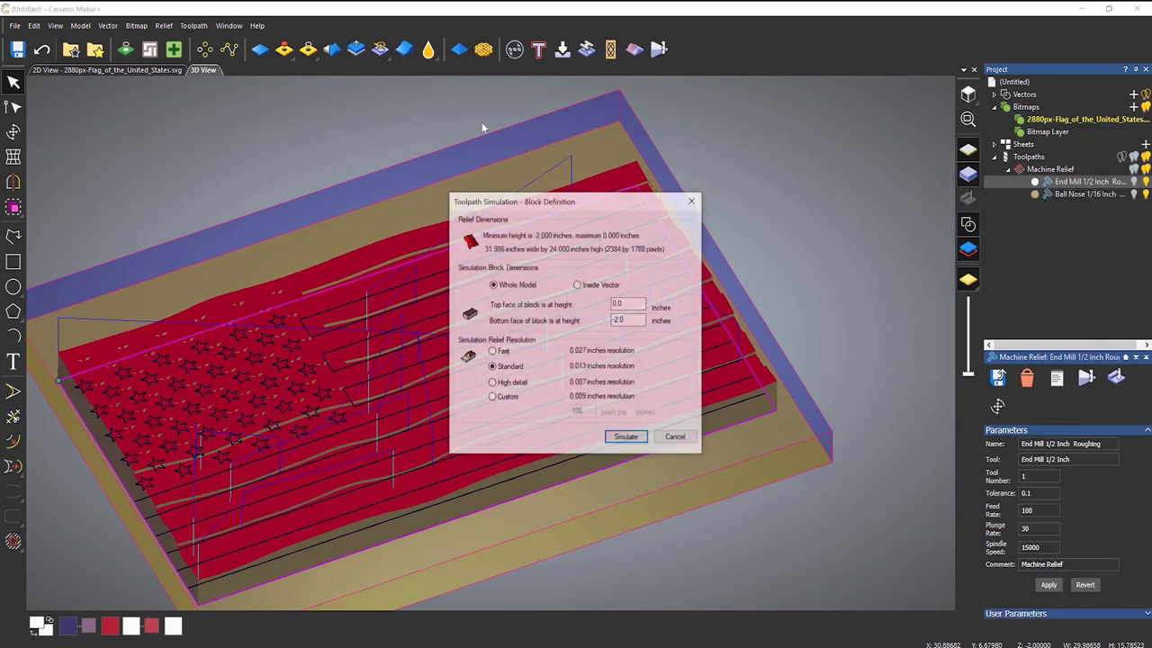
left_click(627, 439)
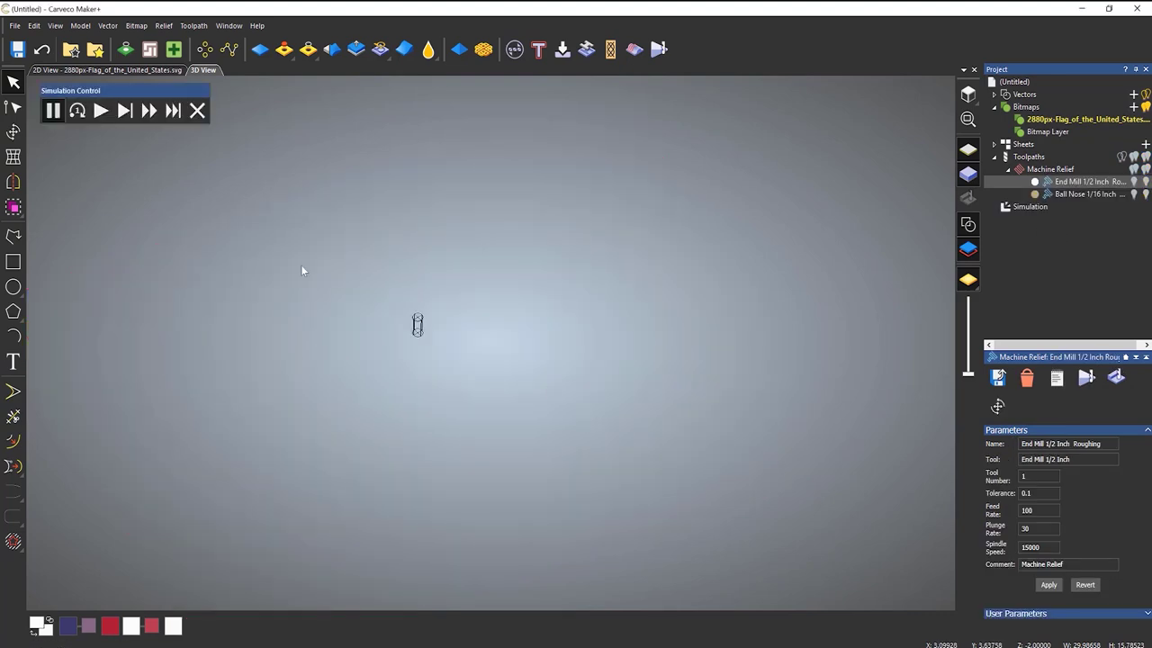
left_click(97, 110)
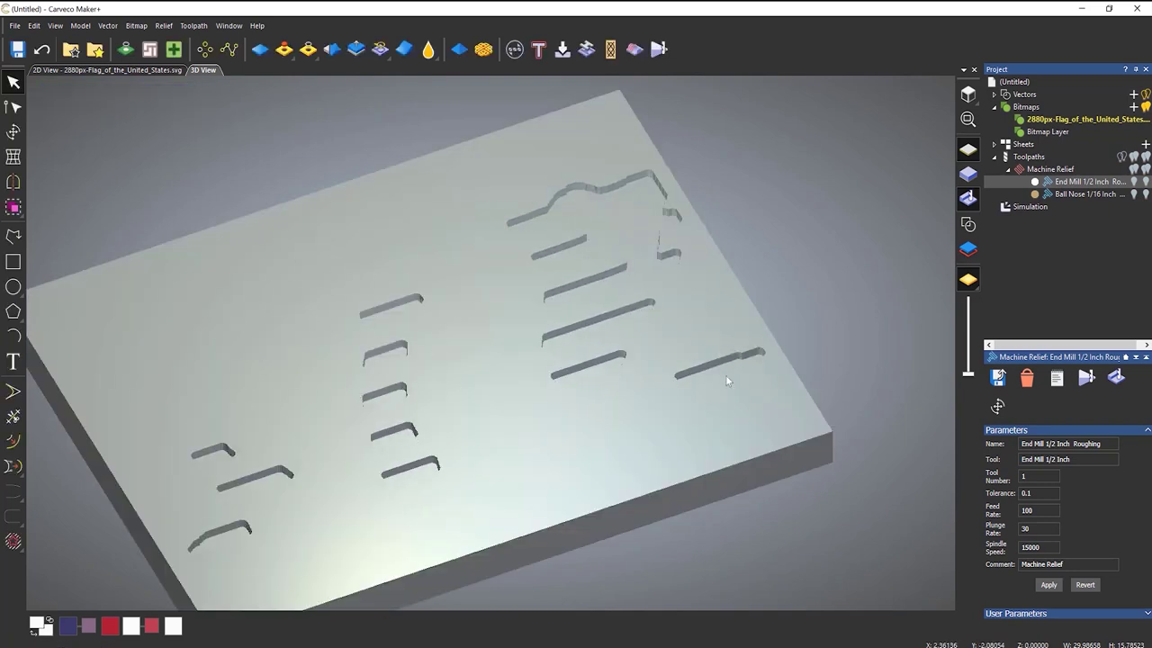
Simulate the Ball Nose finishing toolpath at fast speed, then show the flag vectors over it
right_click(1068, 195)
left_click(1071, 251)
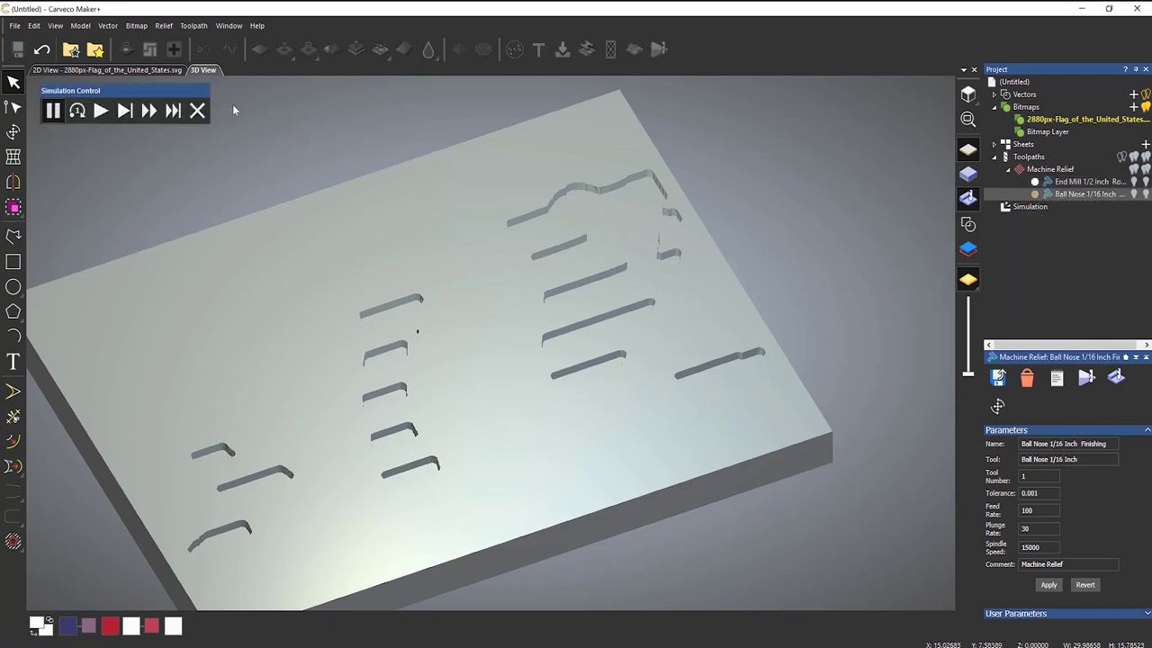
left_click(103, 109)
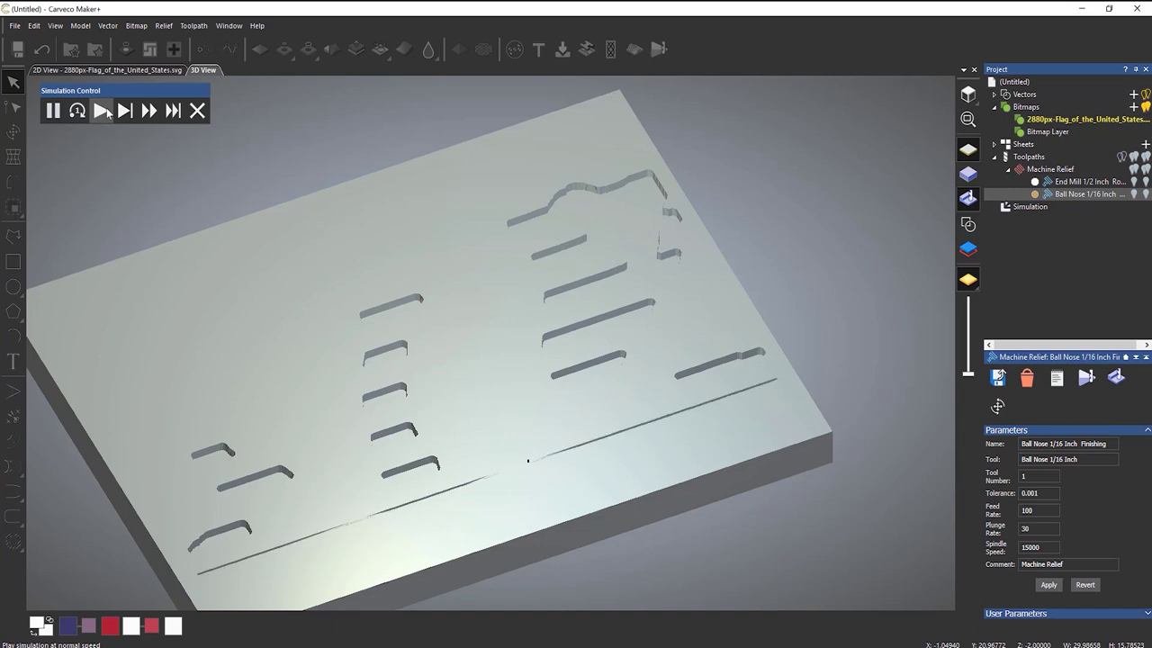
left_click(149, 110)
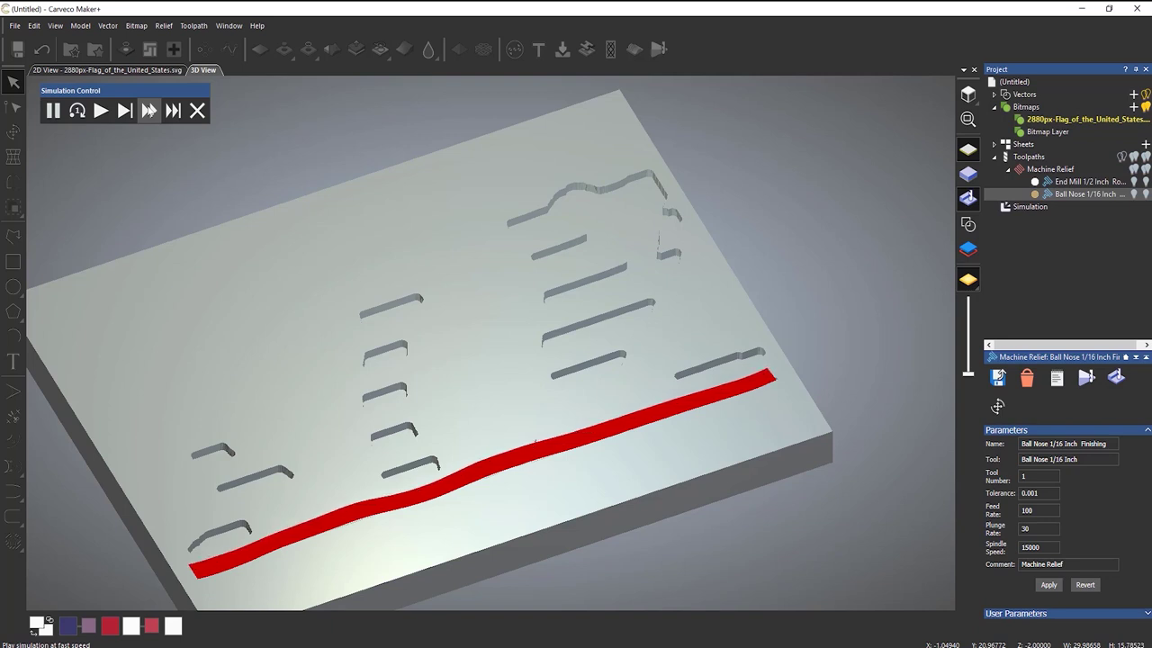
left_click(102, 112)
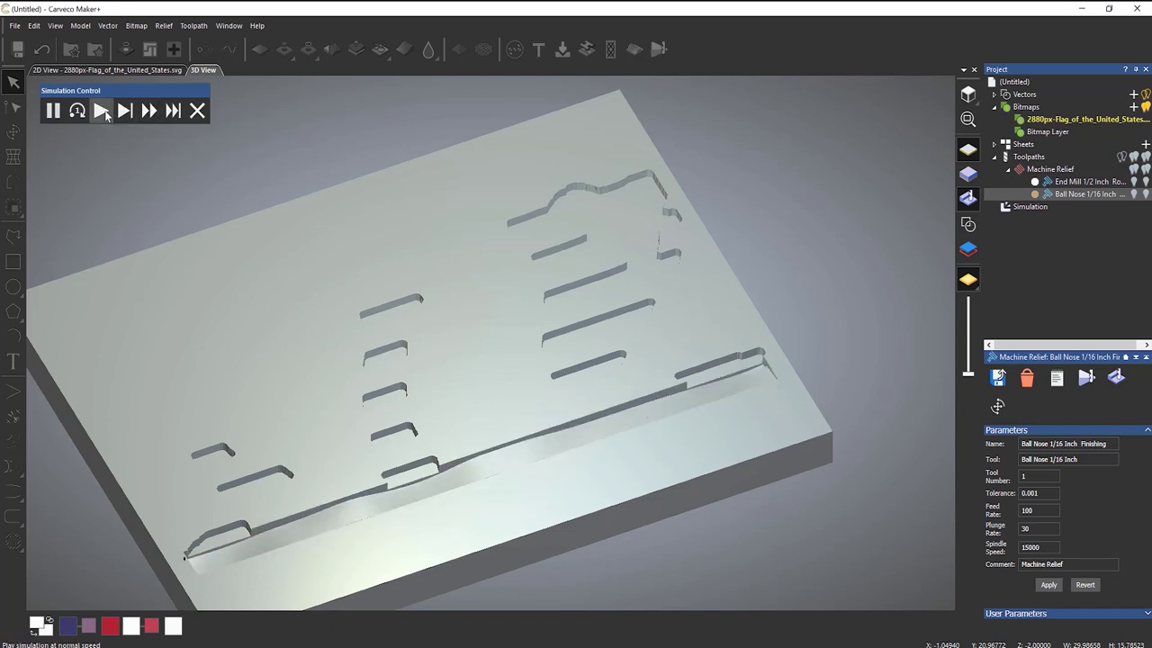
left_click(150, 109)
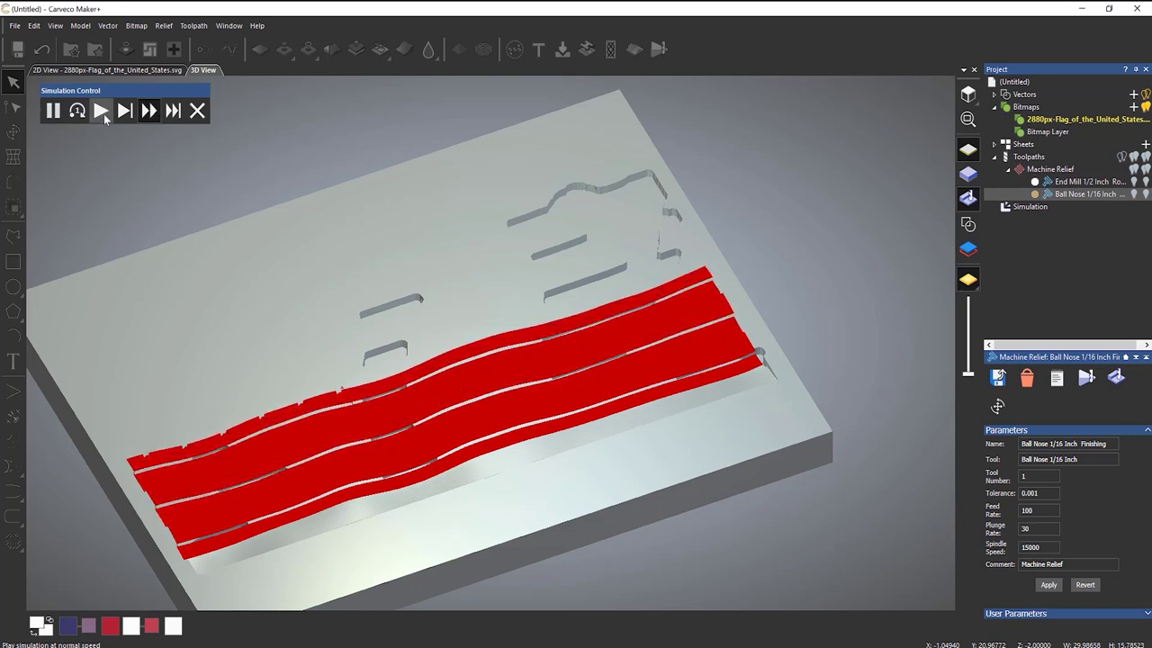
left_click(150, 110)
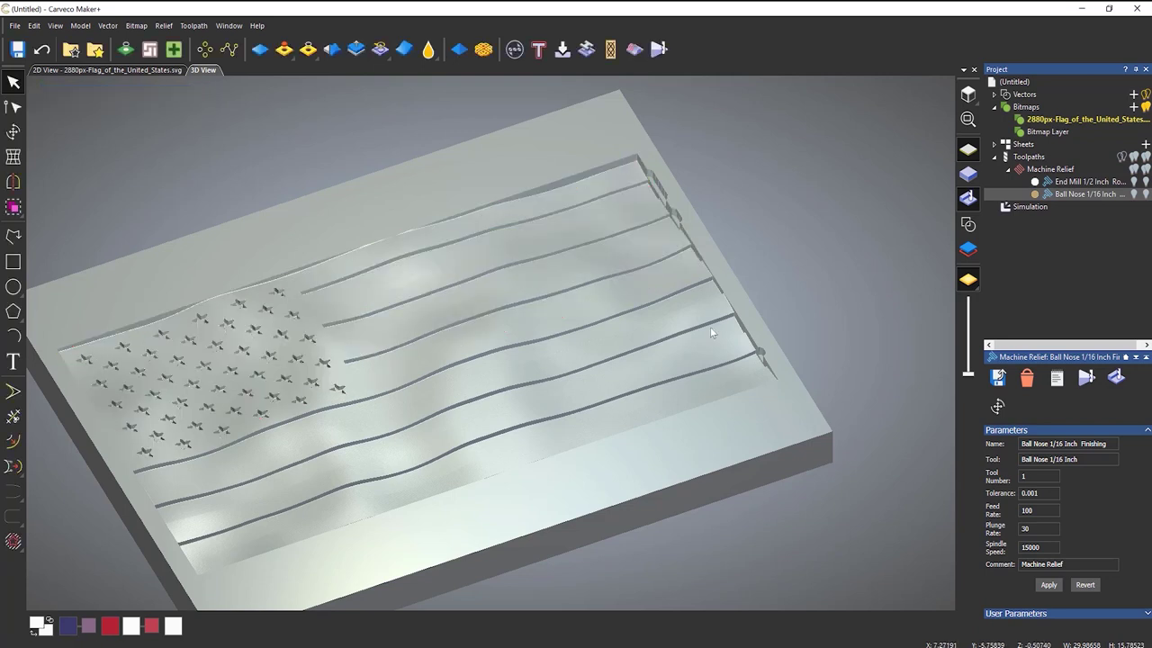
left_click(969, 225)
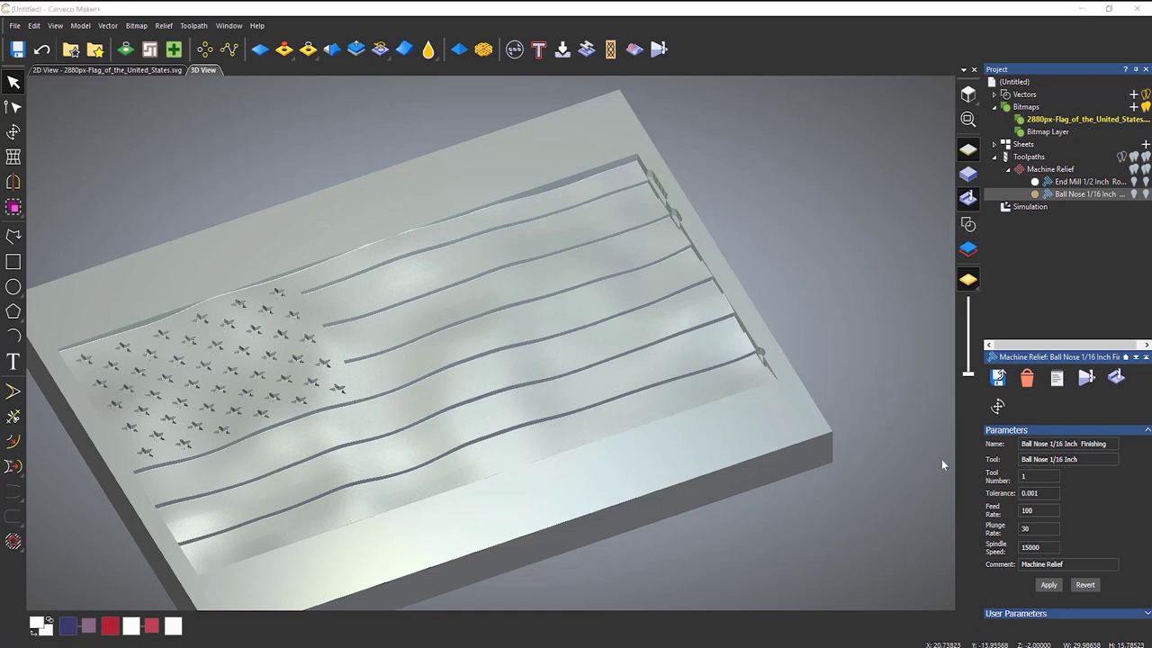
left_click(968, 225)
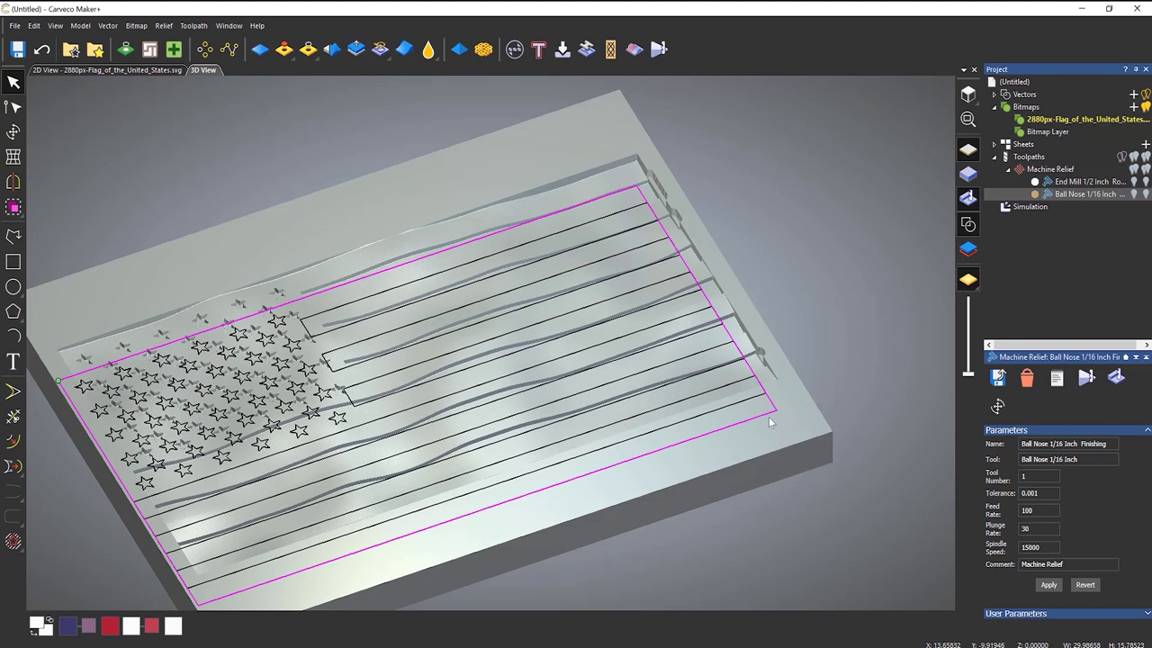
Set up a 2D Profile toolpath cutting outside to 2 inch depth with the End Mill 1/2 Inch
left_click(1028, 180)
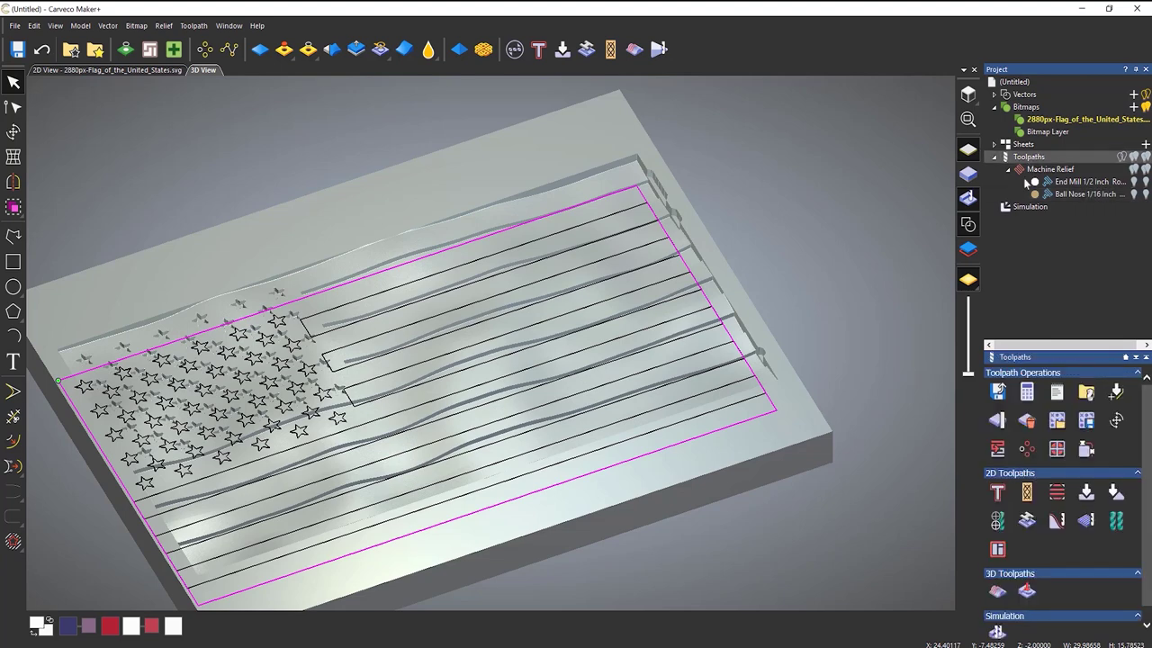
left_click(997, 493)
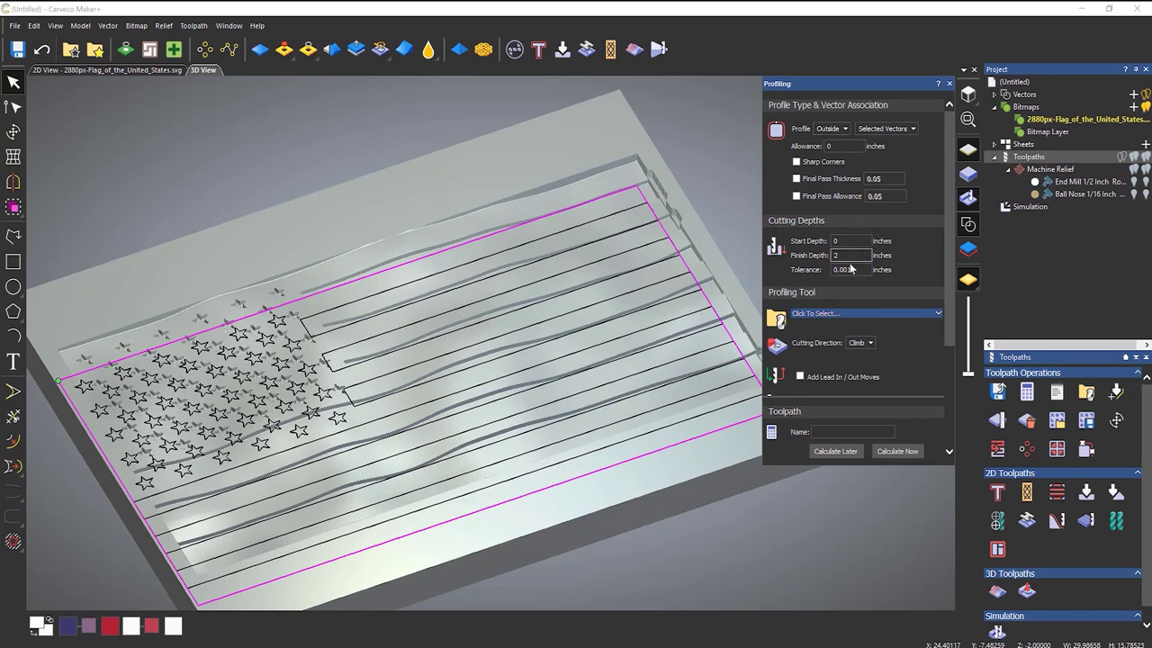
left_click(823, 313)
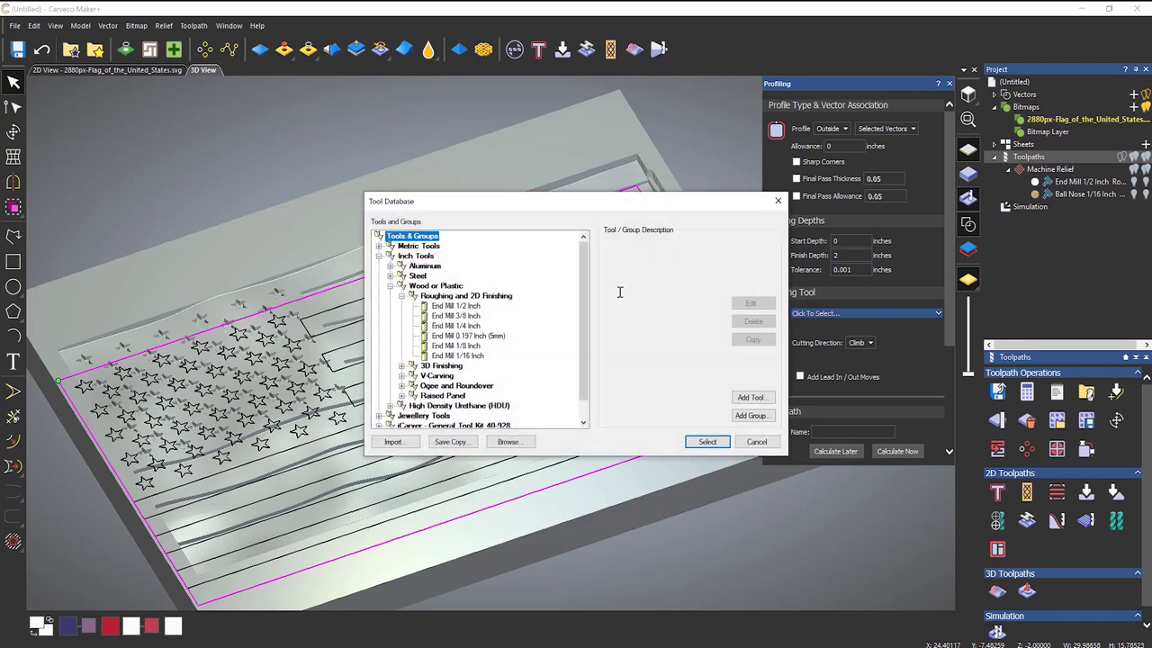
left_click(459, 307)
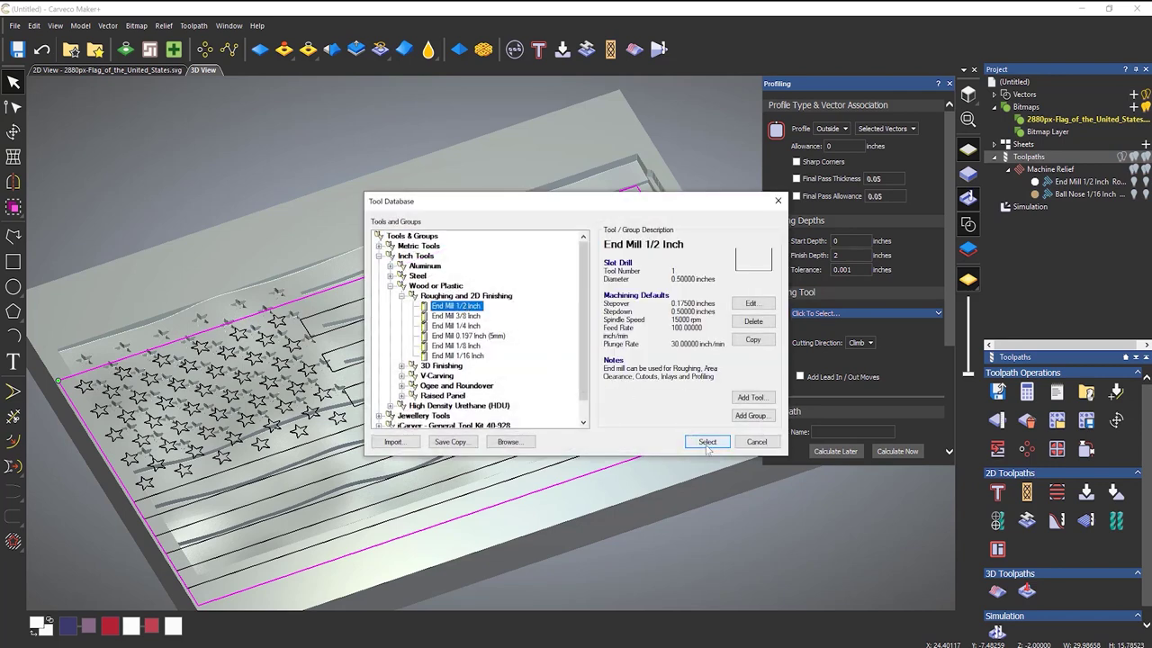
left_click(706, 443)
Calculate the Profile toolpath and simulate it on the block
left_click(887, 452)
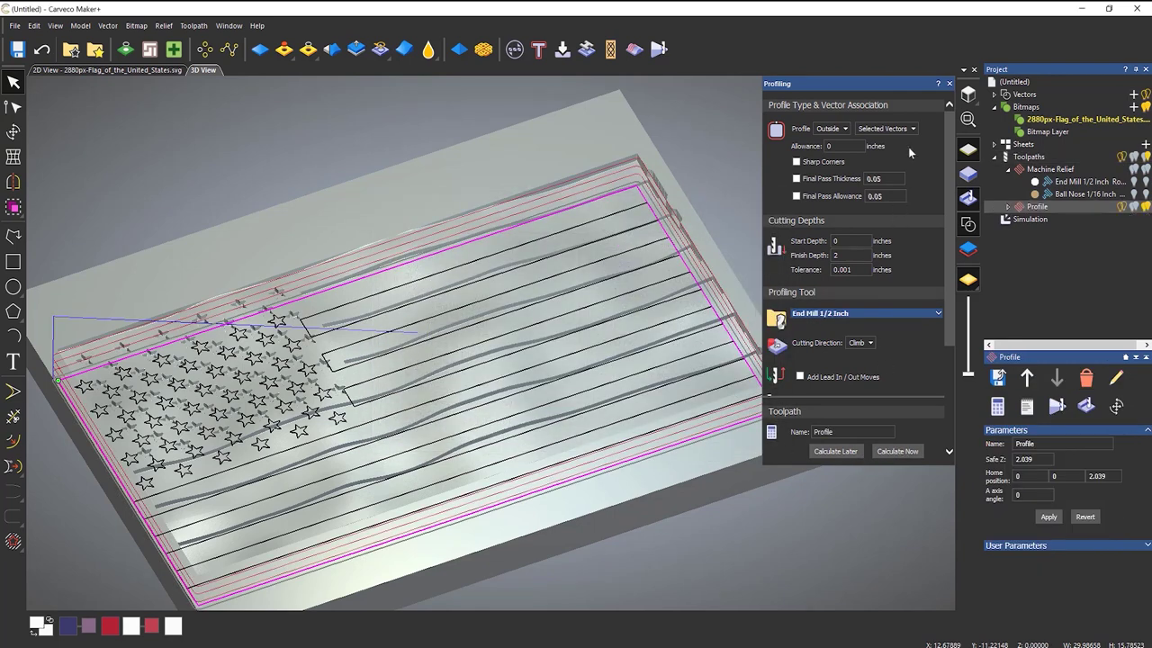
left_click(948, 84)
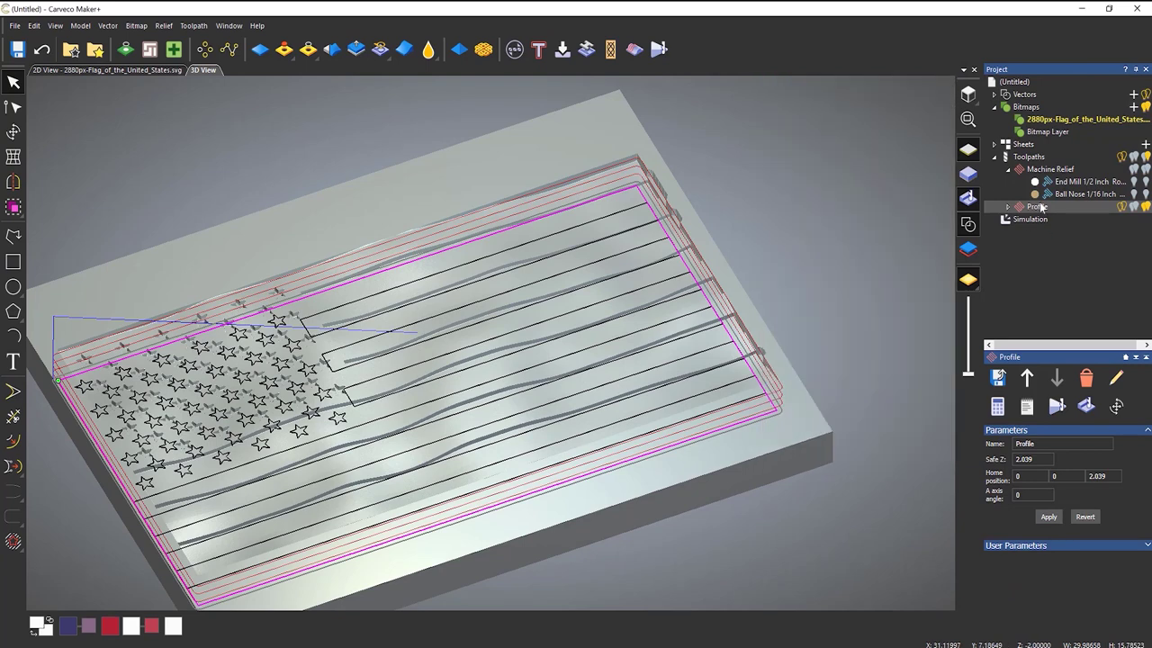
right_click(1041, 207)
left_click(1068, 355)
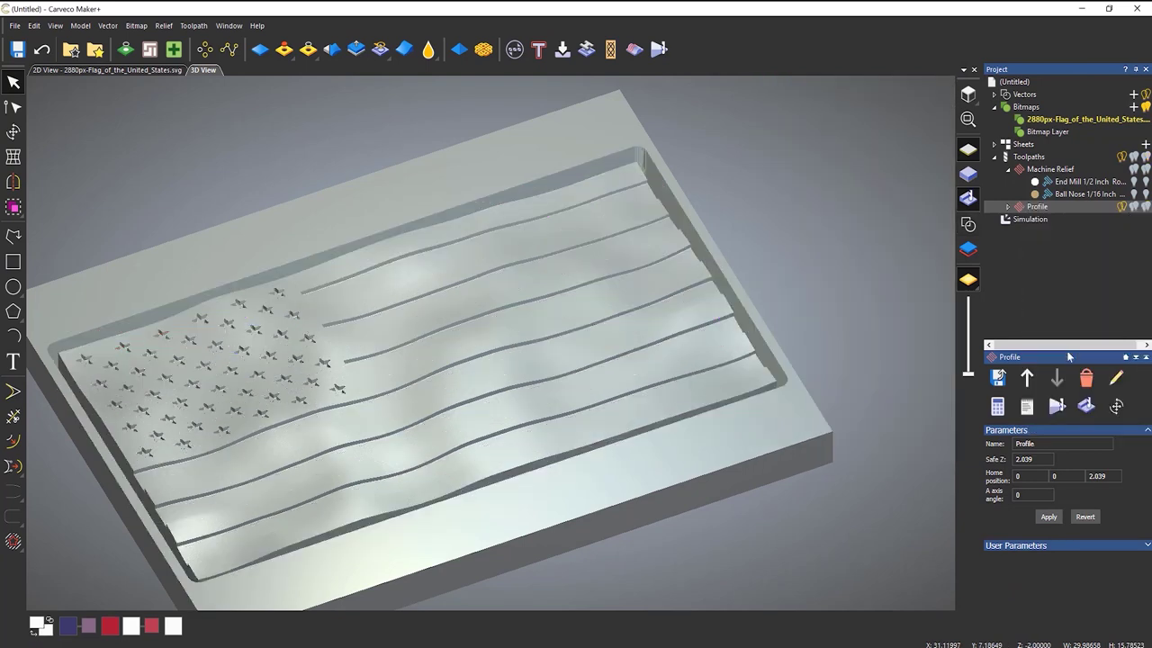
Delete the waste frame from the simulation, keeping only the cut-out wavy flag, then return to 2D View
left_click_drag(624, 303, 594, 335)
scroll(297, 331, "down", 2)
scroll(288, 315, "up", 4)
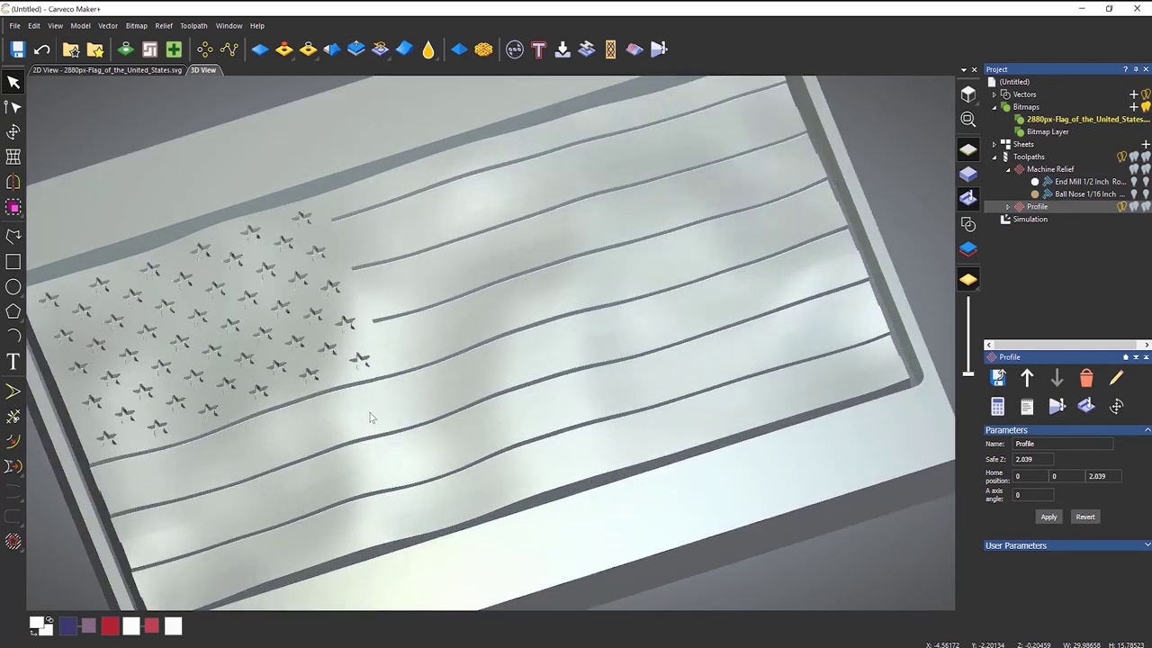
left_click(1033, 219)
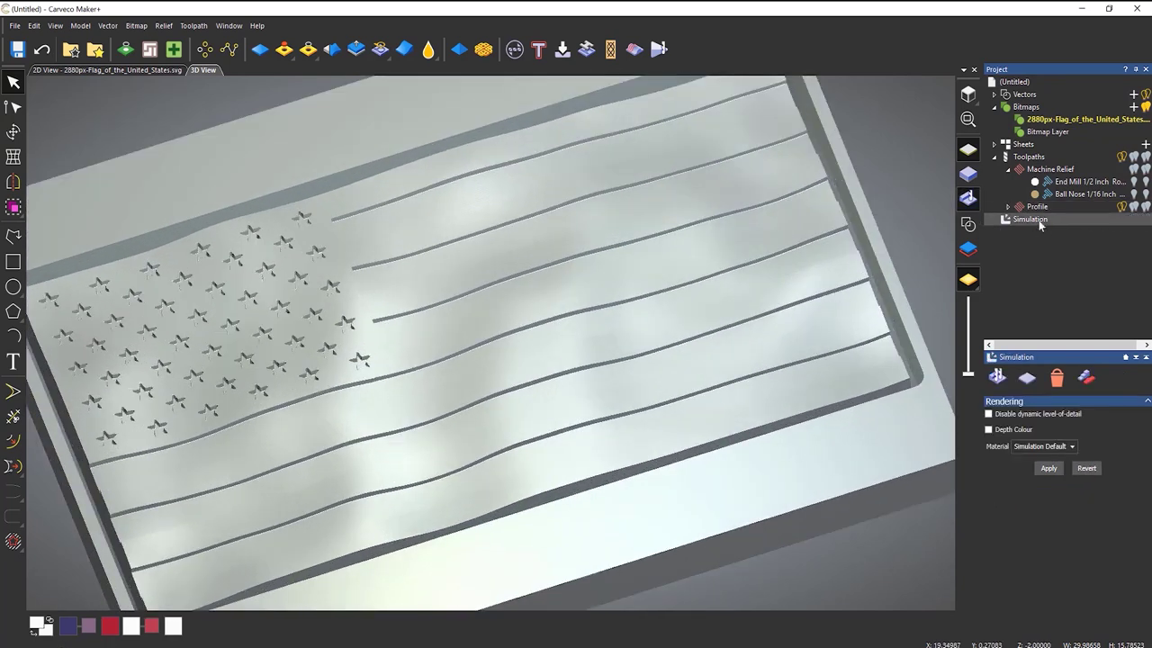
left_click(1085, 379)
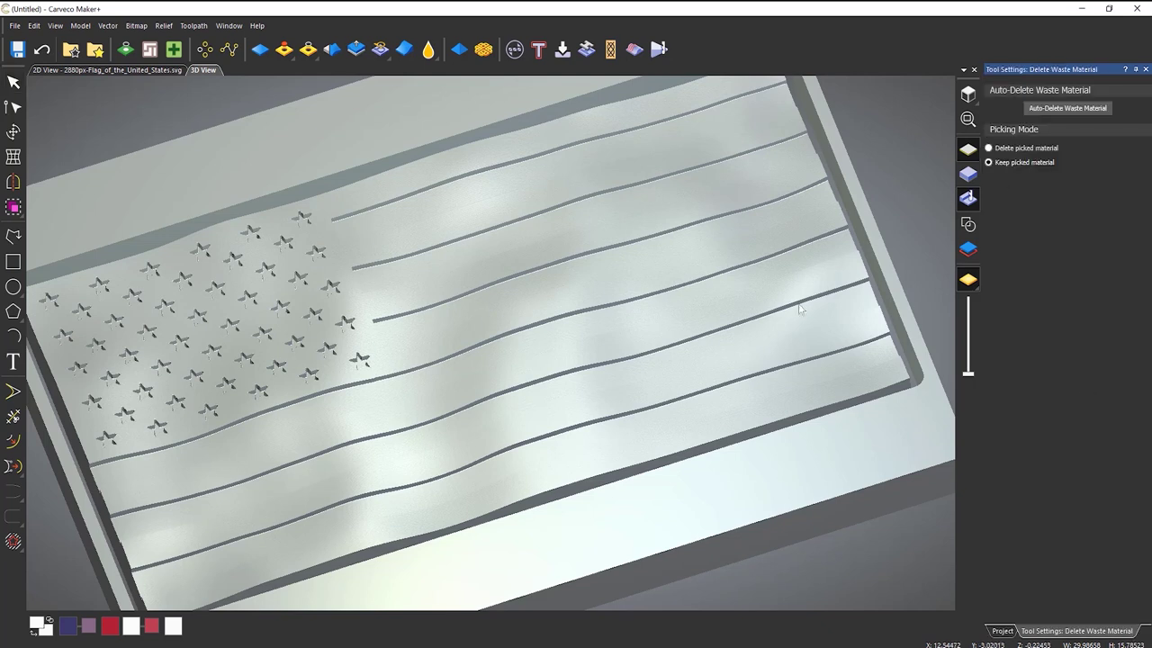
left_click(792, 225)
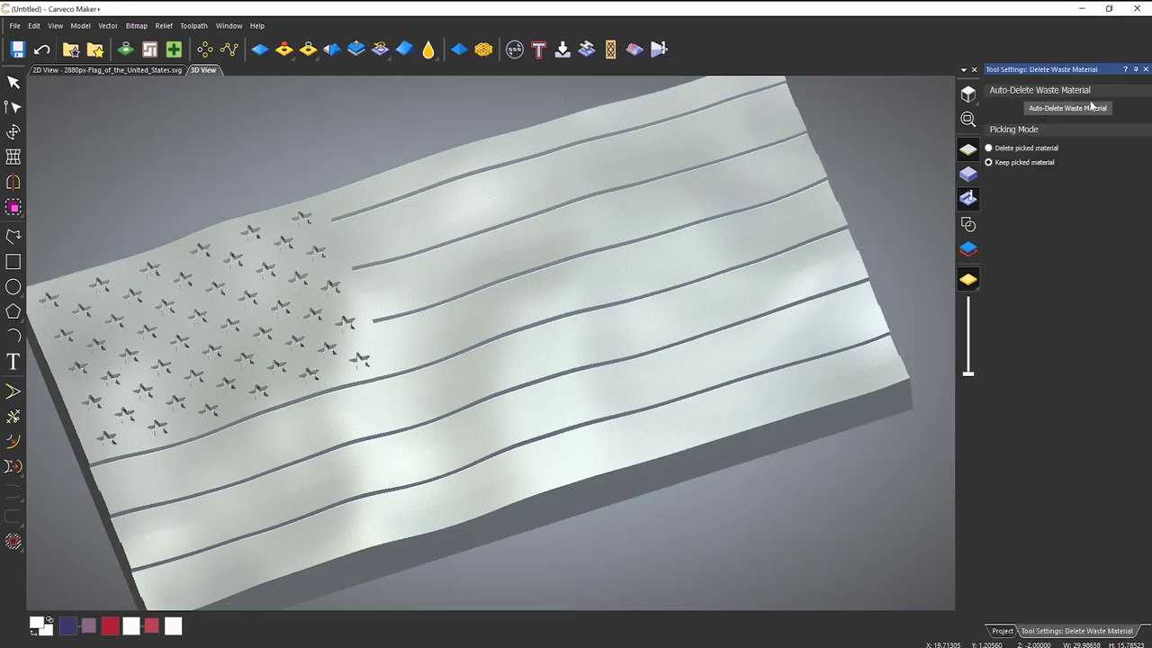
left_click(1146, 69)
left_click_drag(672, 370, 643, 408)
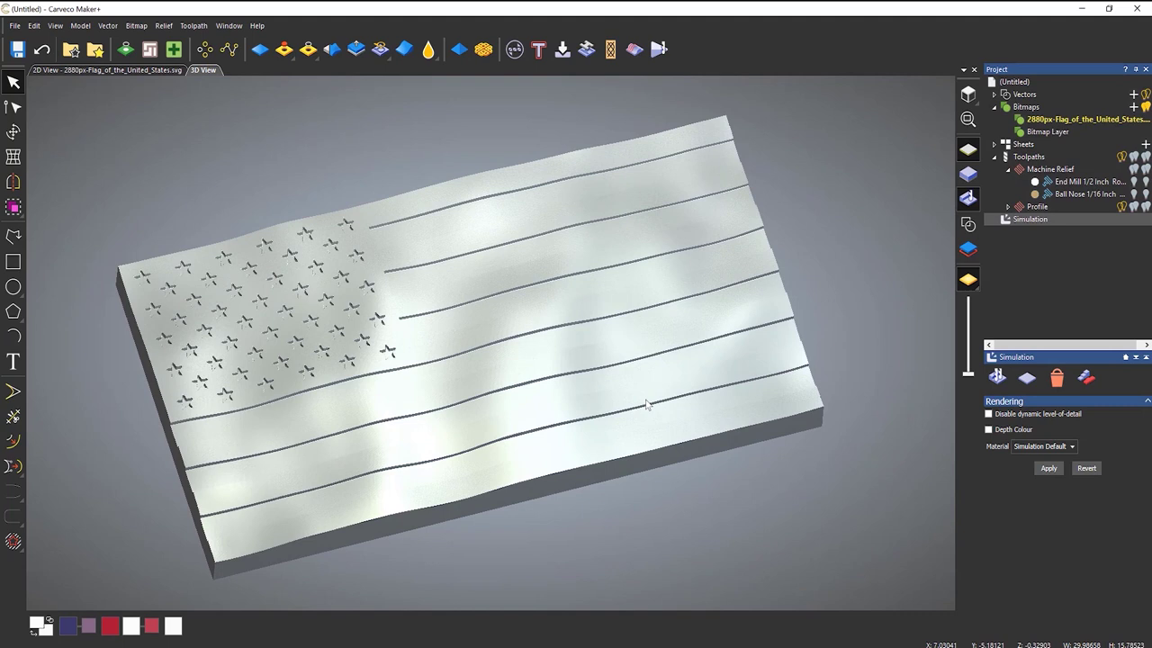
left_click(134, 70)
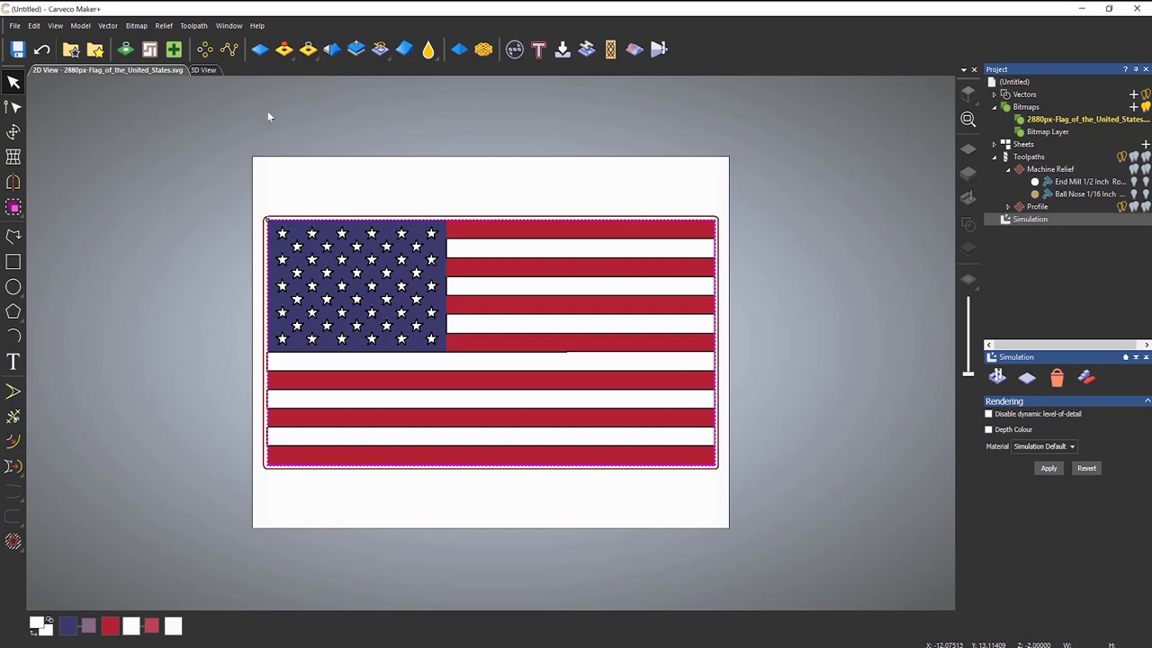
Show the 3D flag relief coloured with its red, white and blue bitmap
left_click(201, 69)
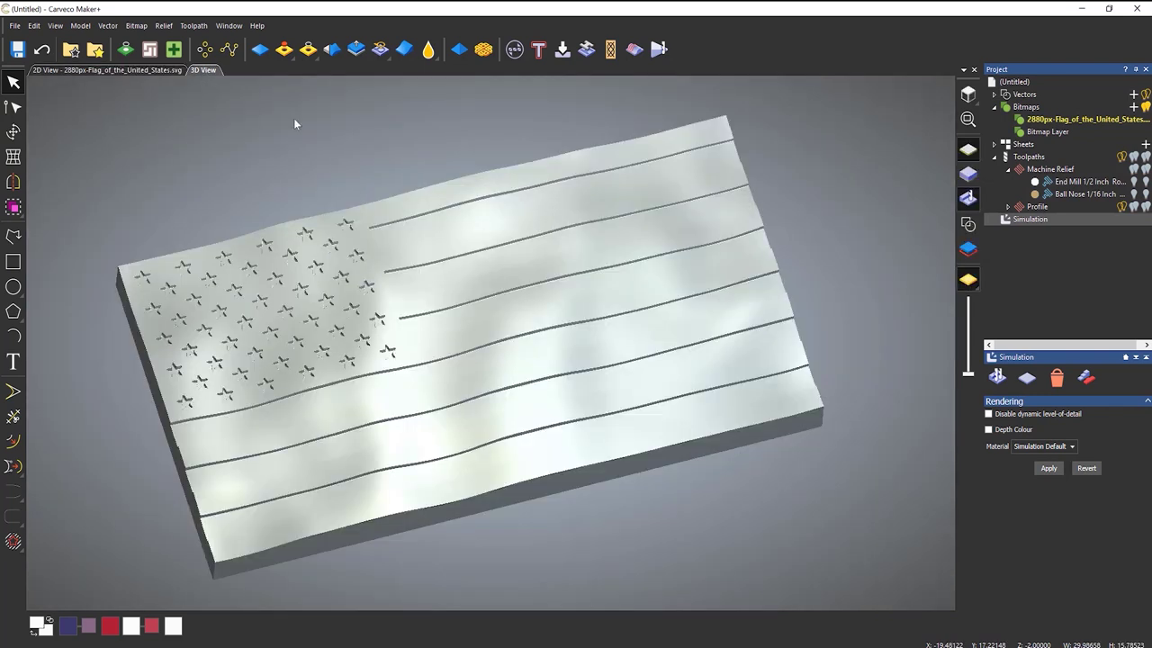
left_click(968, 280)
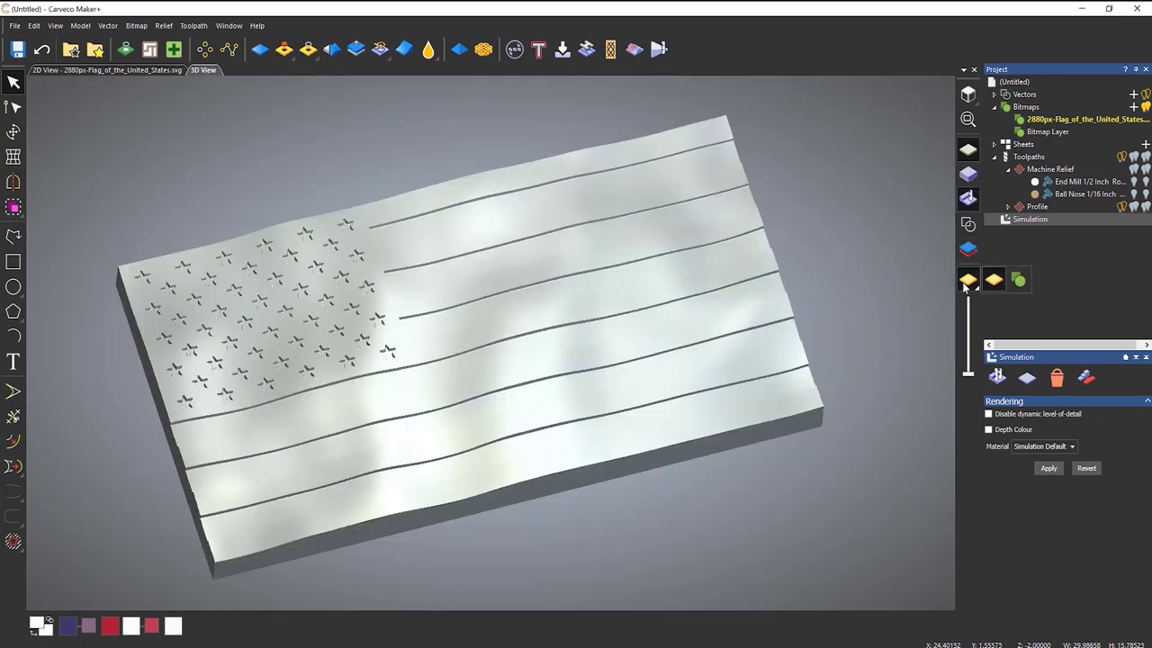
left_click(1018, 280)
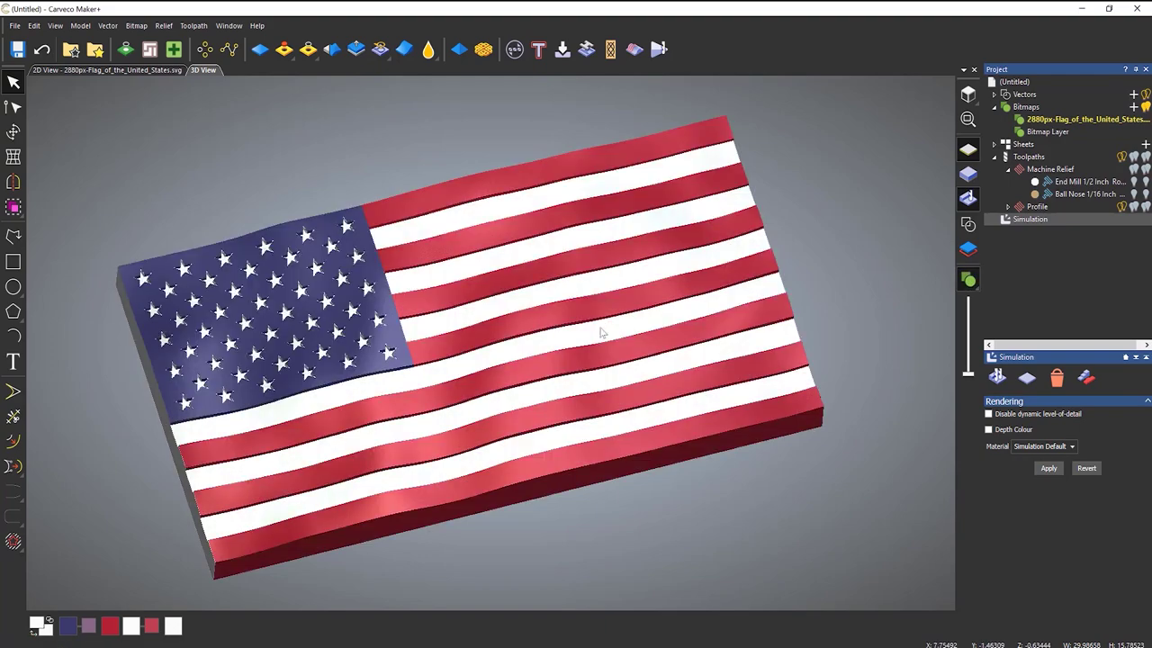
Inspect the coloured flag from above and at an angle, then delete the simulation
mouse_move(507, 288)
left_mouse_down()
mouse_move(491, 306)
mouse_move(514, 177)
mouse_move(480, 305)
mouse_move(489, 259)
left_mouse_up()
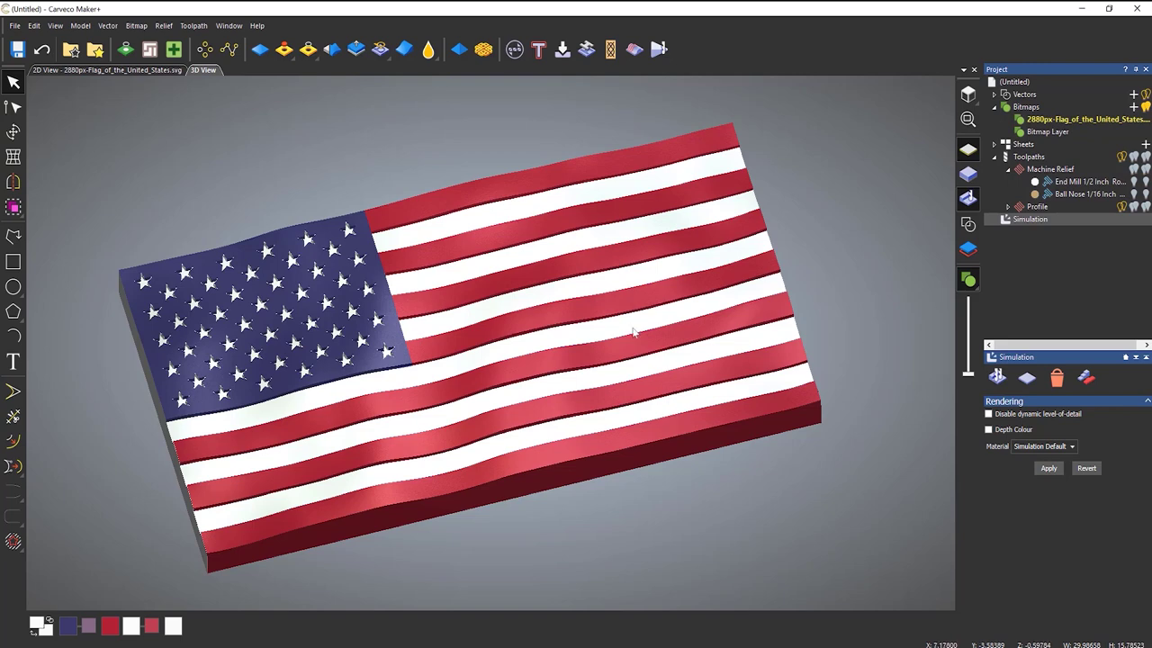
key("0")
left_click_drag(592, 436, 614, 347)
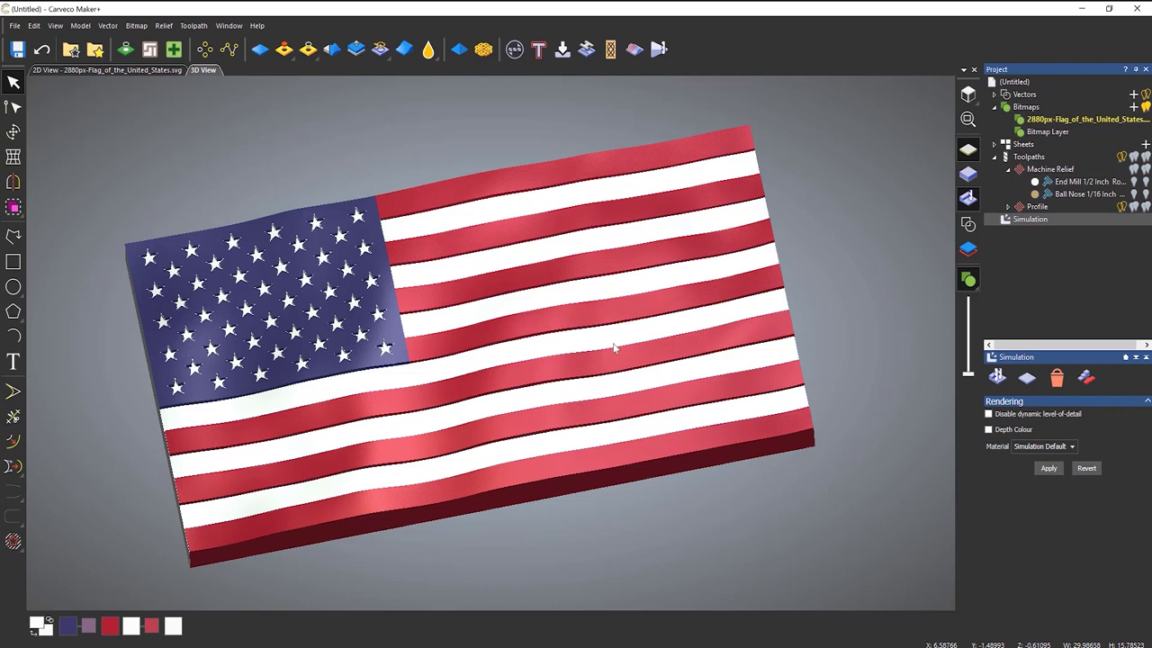
right_click(1017, 221)
left_click(1049, 276)
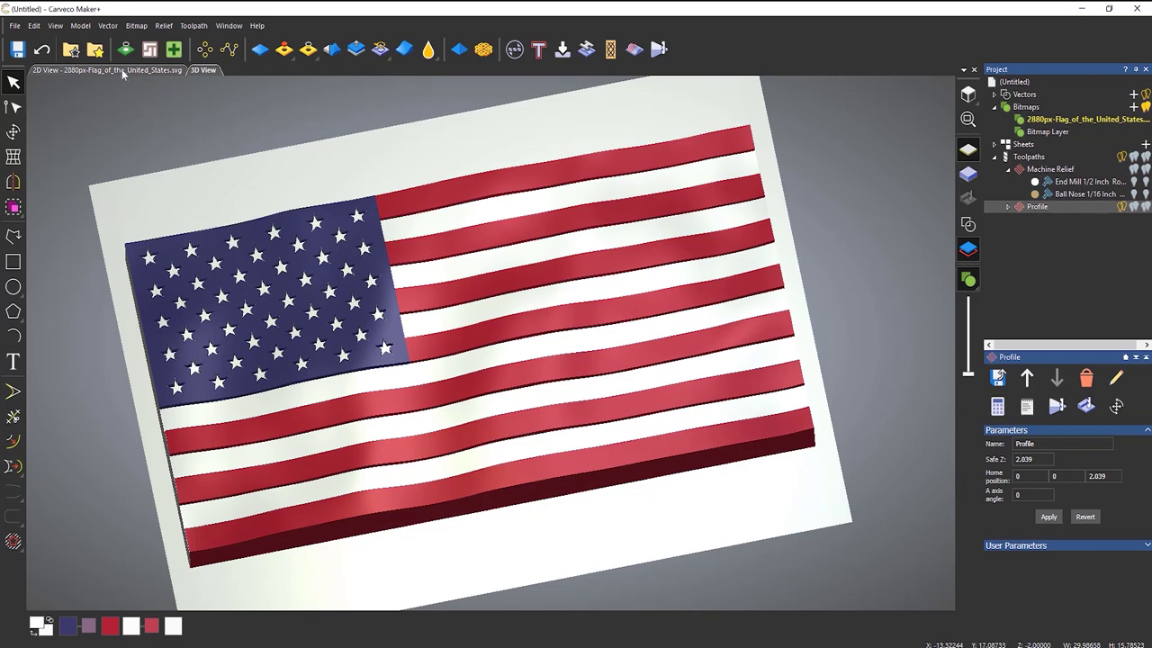
Return to shaded display, reset the relief to zero height, and hide the toolpath outline
left_click(967, 280)
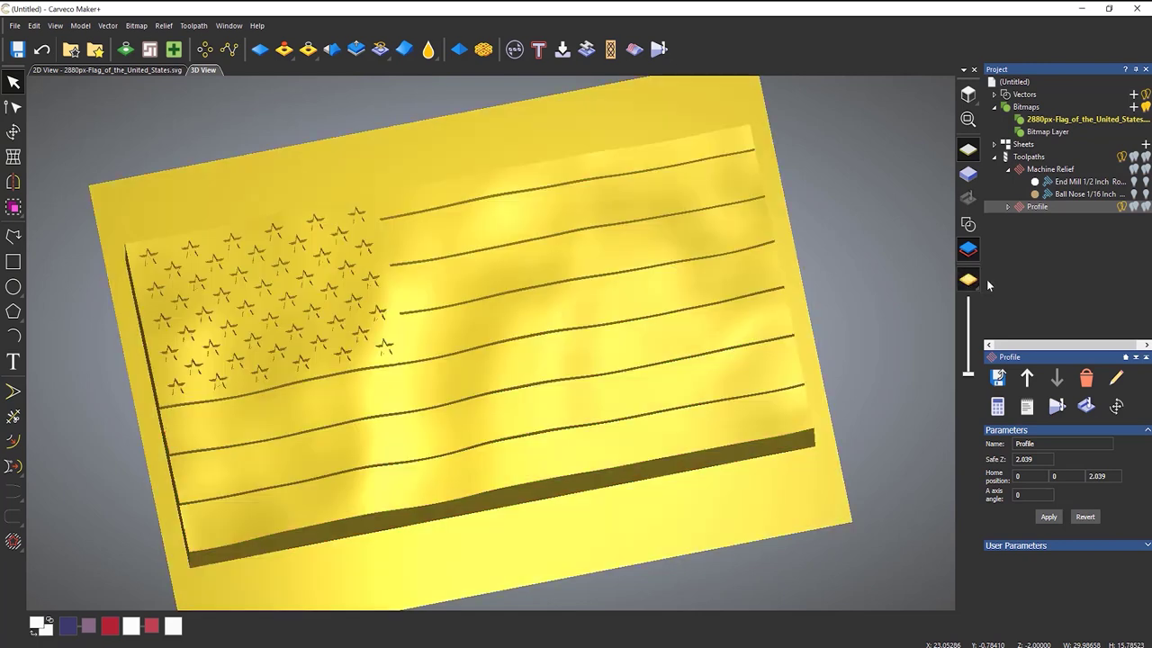
left_click(260, 50)
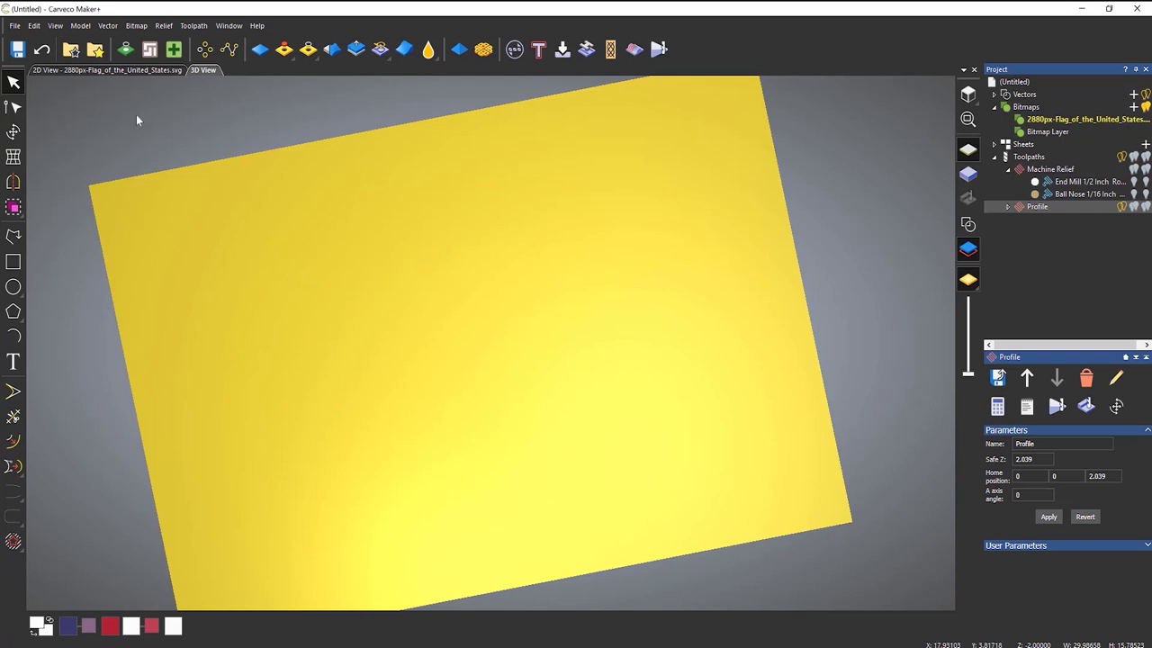
left_click(108, 71)
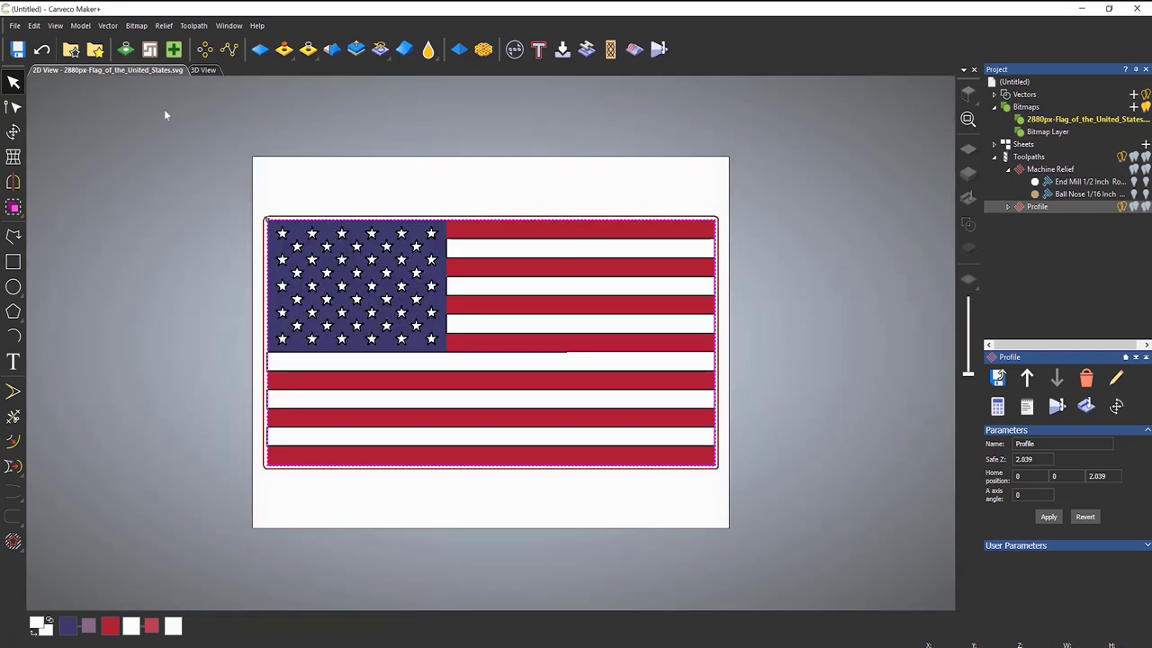
left_click(240, 274)
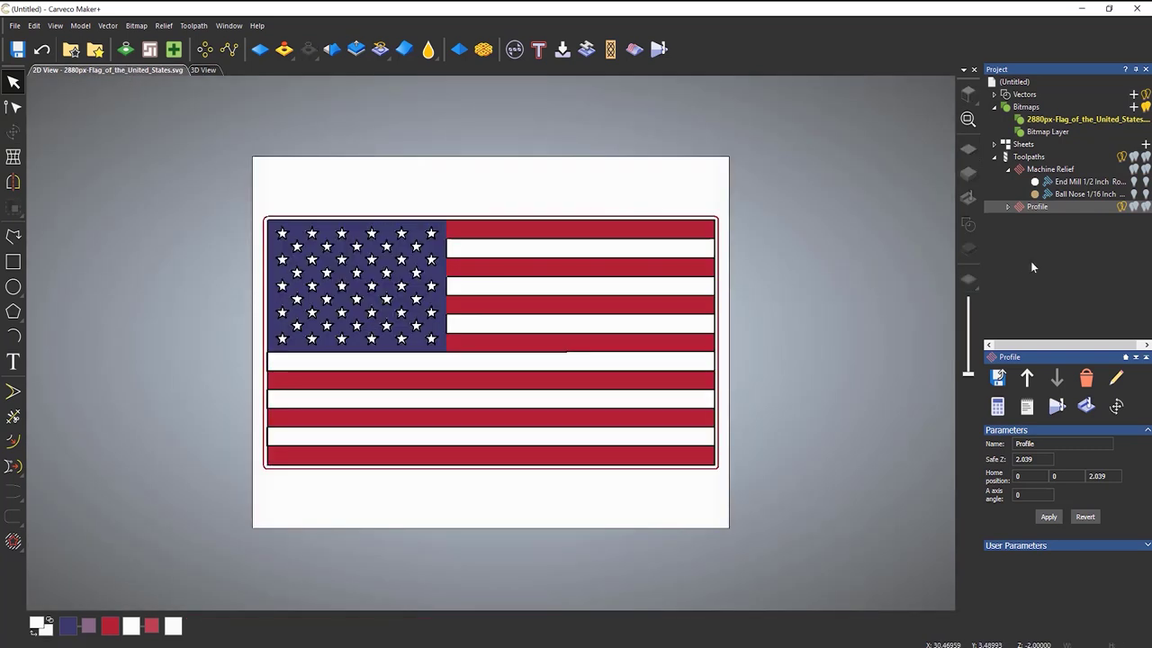
left_click(1122, 157)
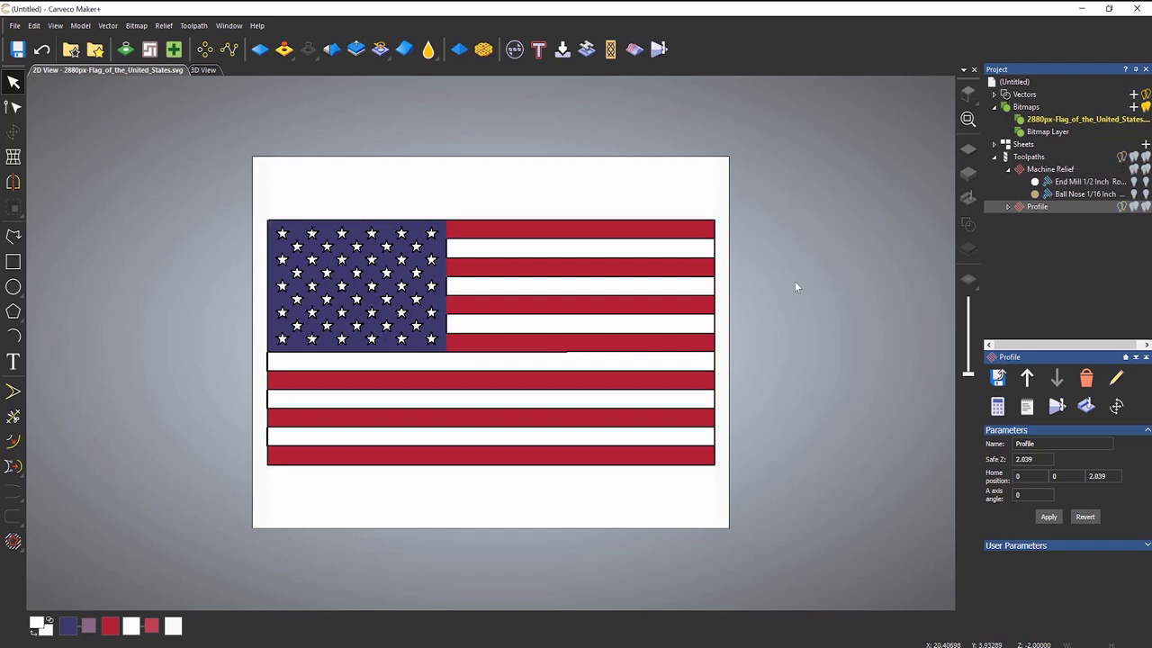
Fade the flag bitmap and delete the star and stripe vectors, keeping only the border rectangle
left_click(715, 324)
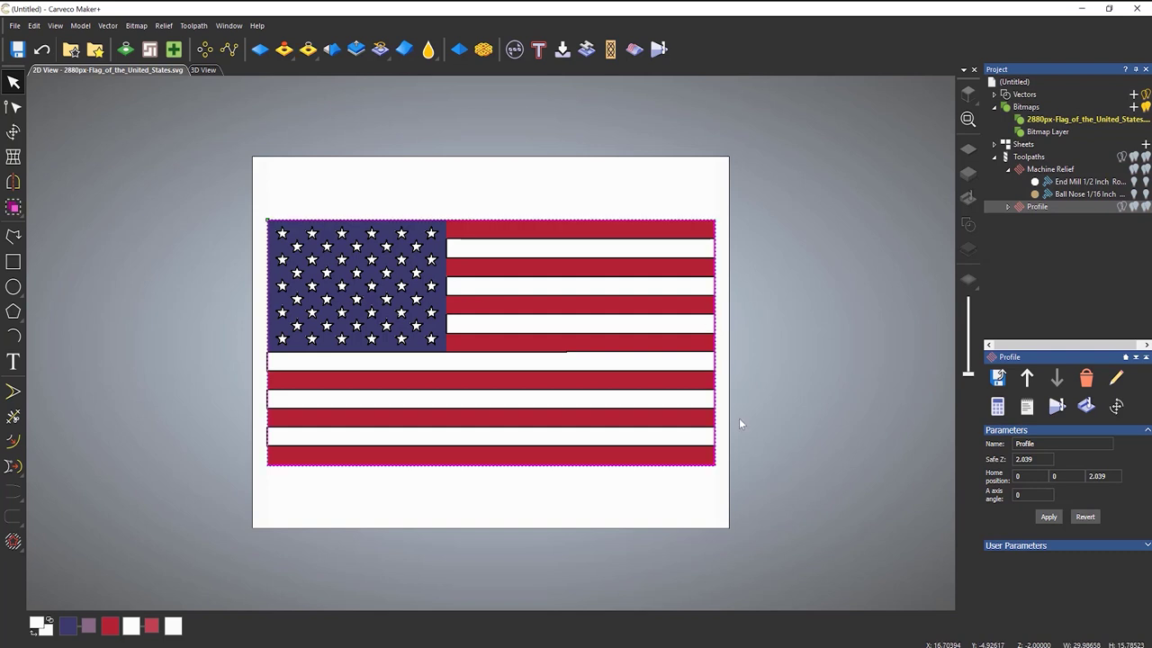
left_click_drag(969, 373, 976, 279)
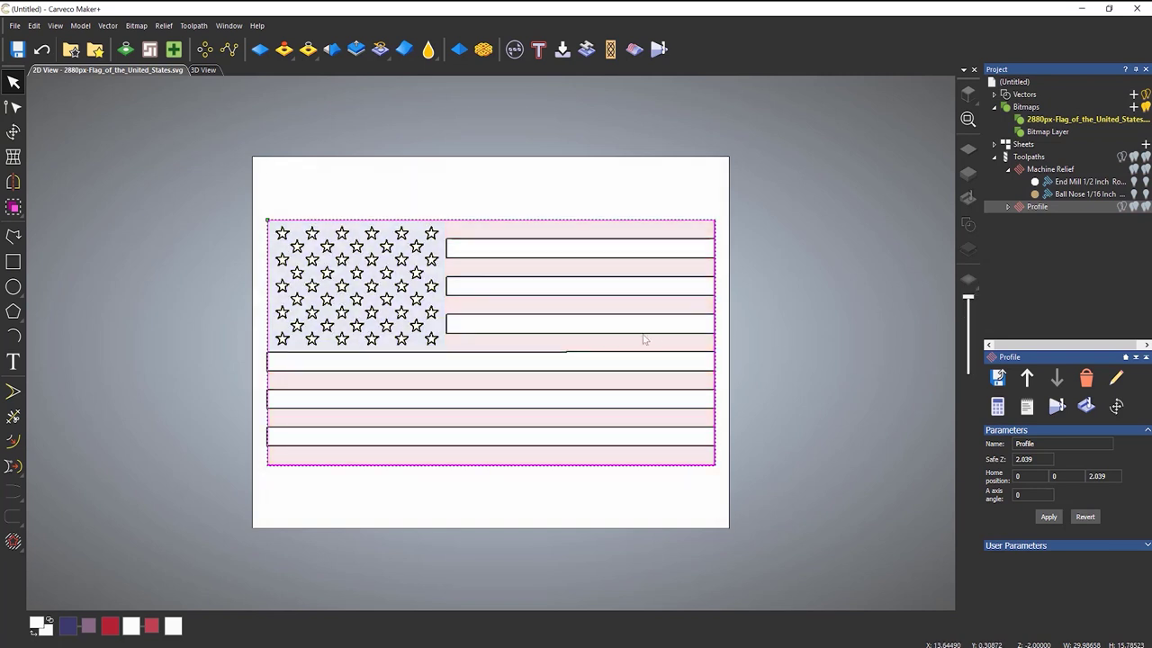
left_click(332, 212)
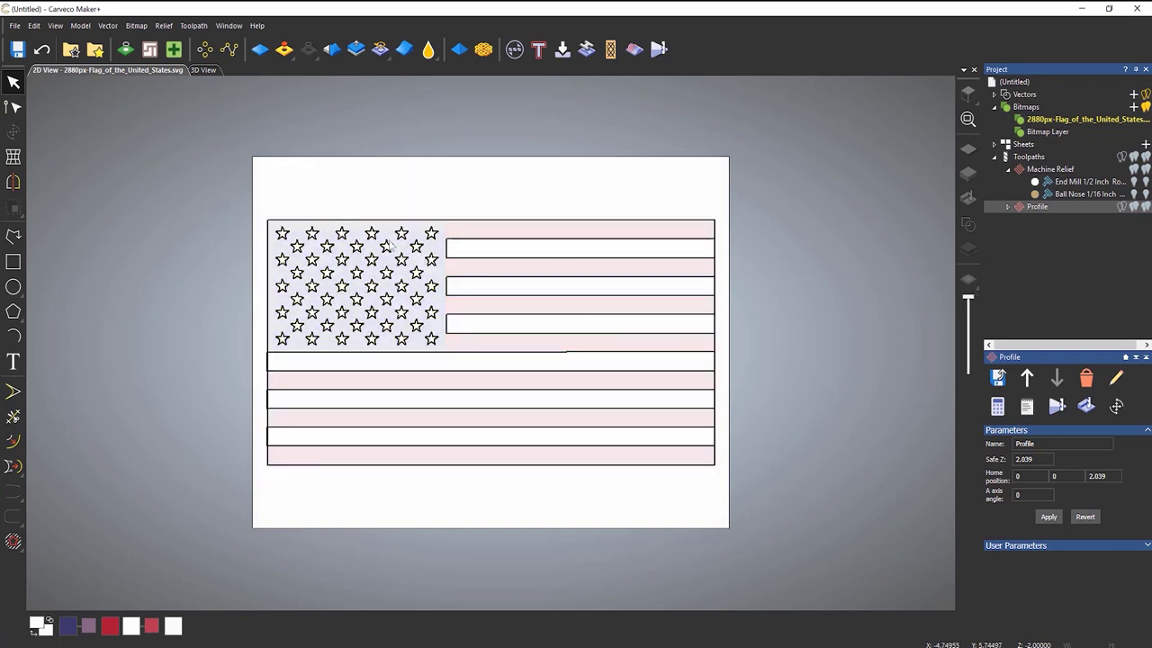
left_click_drag(272, 202, 453, 387)
left_click(454, 387)
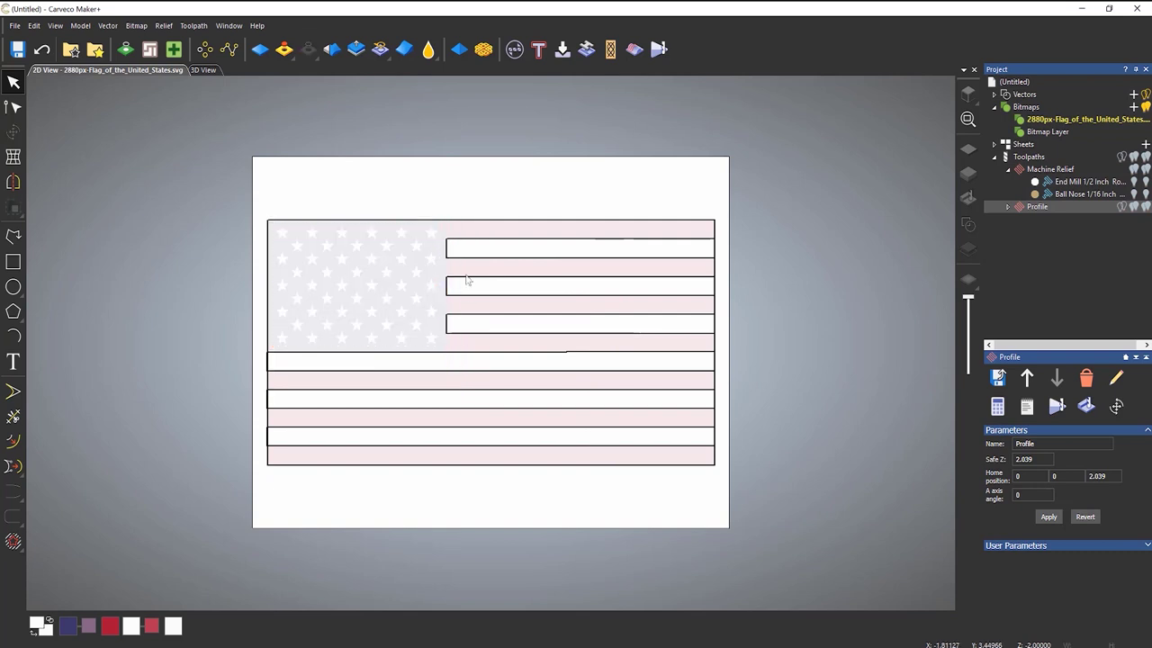
left_click_drag(469, 252, 310, 457)
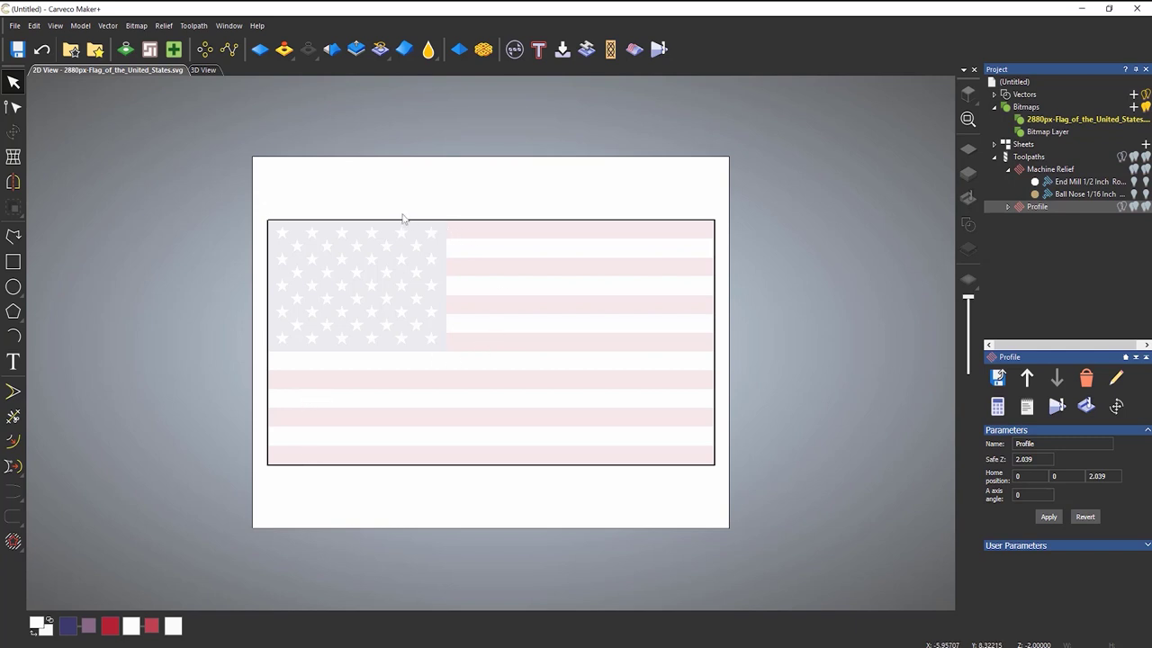
left_click(202, 70)
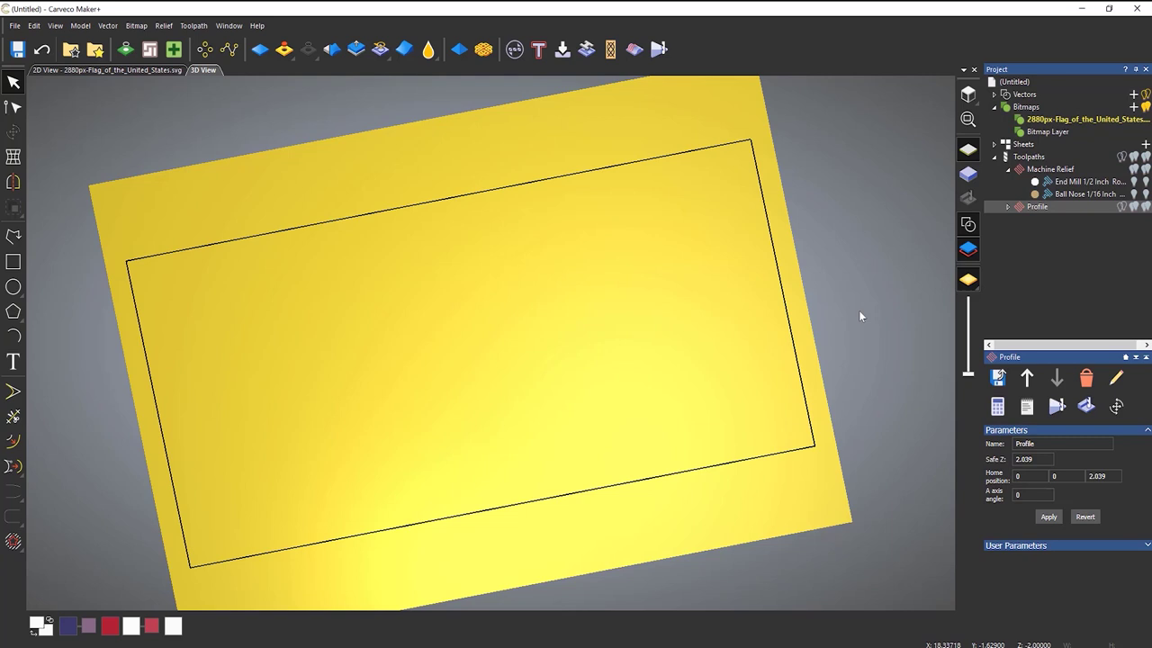
Apply a 2-inch Plane start height to the rectangle outline in the Shape Editor
left_click(611, 169)
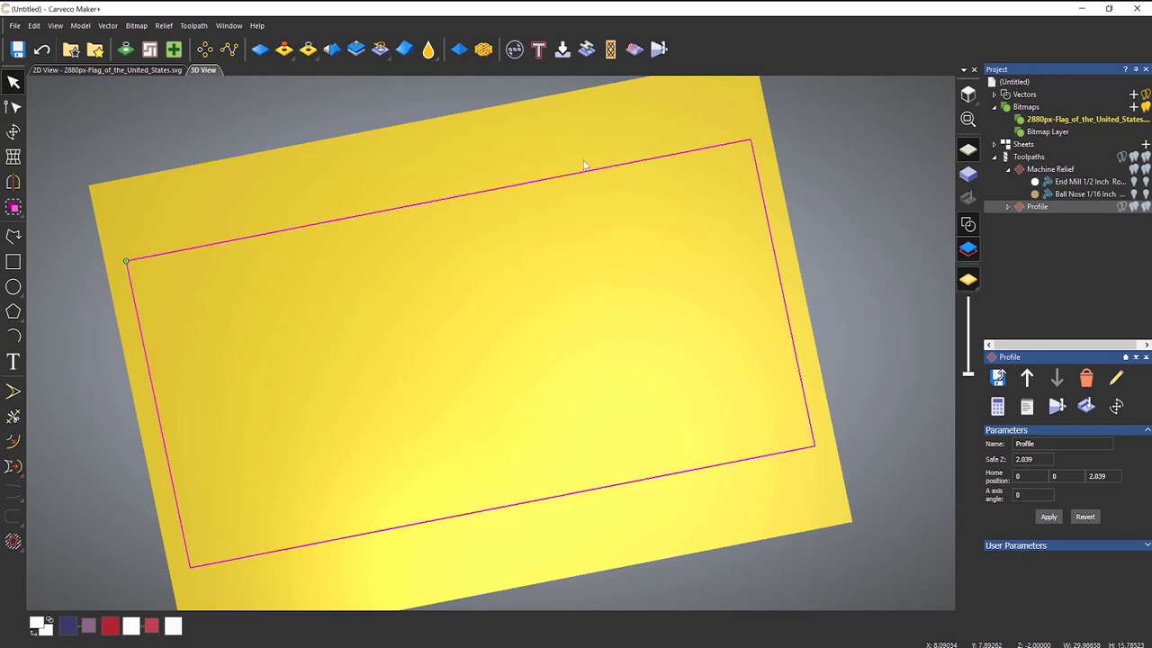
left_click(457, 50)
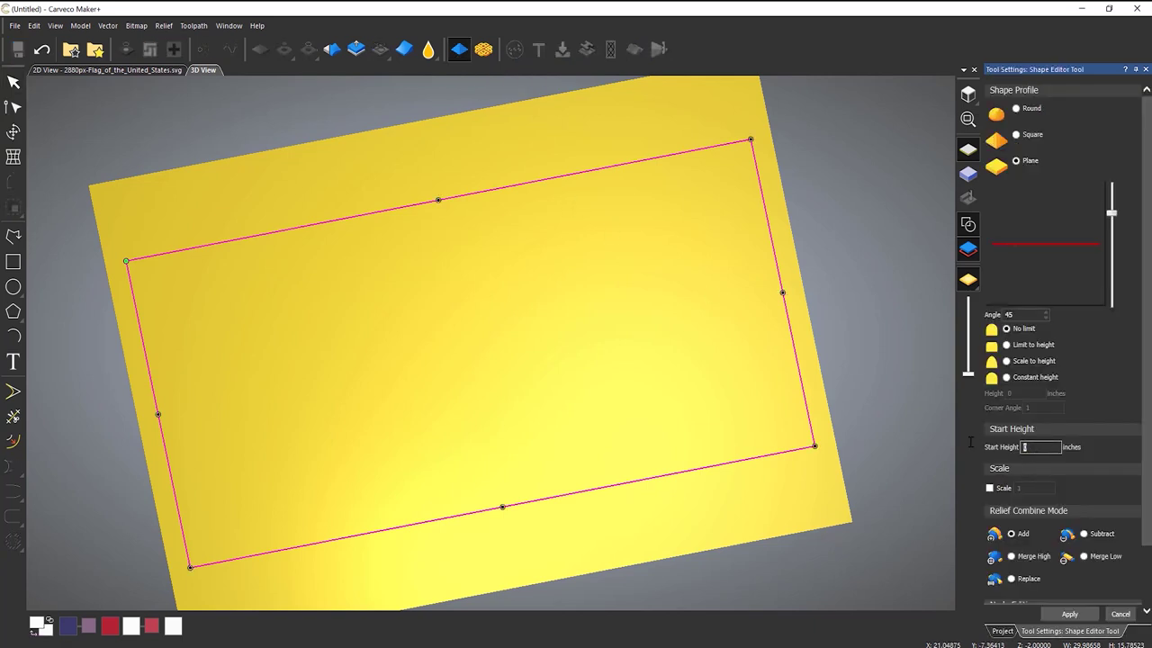
type("2")
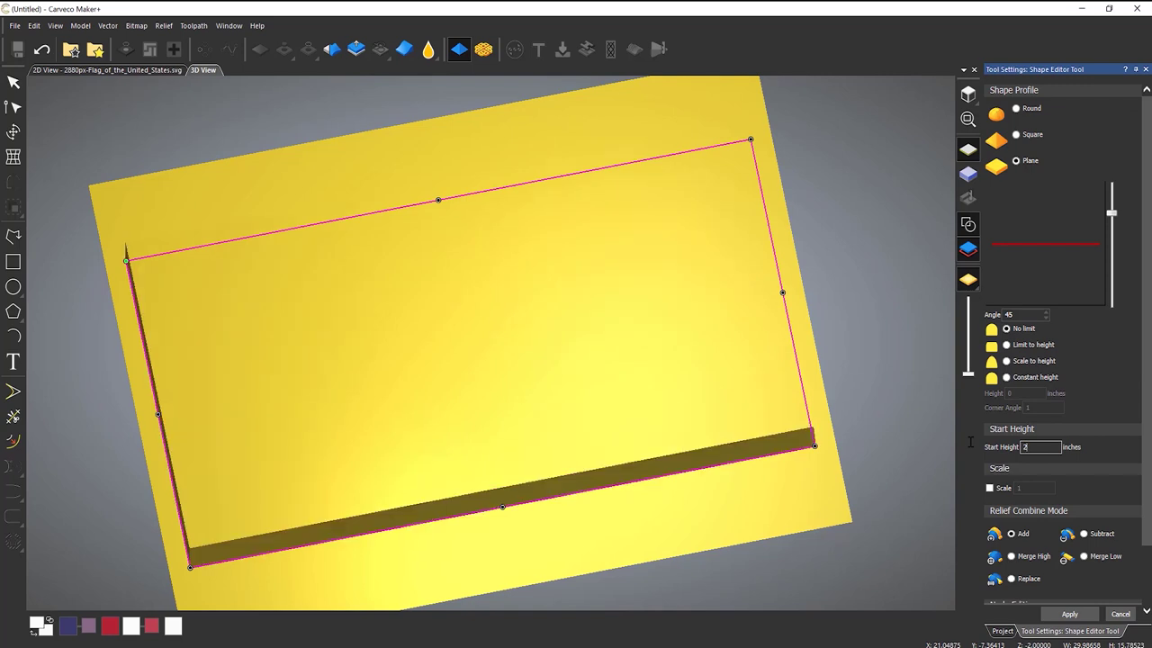
left_click(1069, 615)
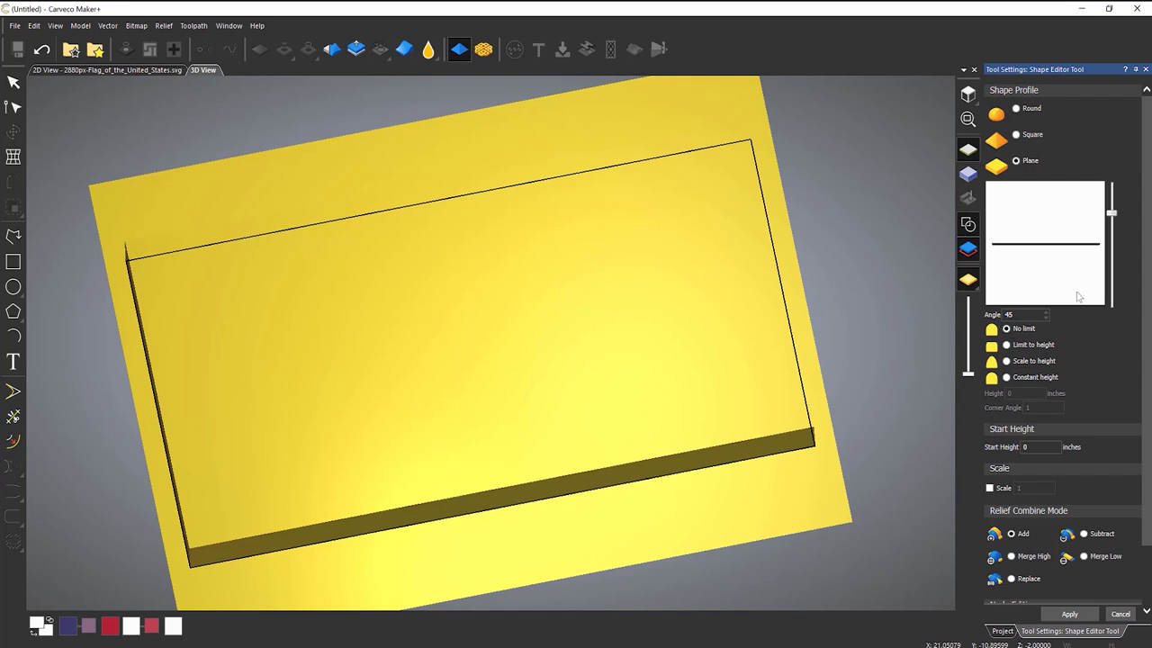
Switch the relief display to Display Bitmap and view the coloured block obliquely
left_click(968, 280)
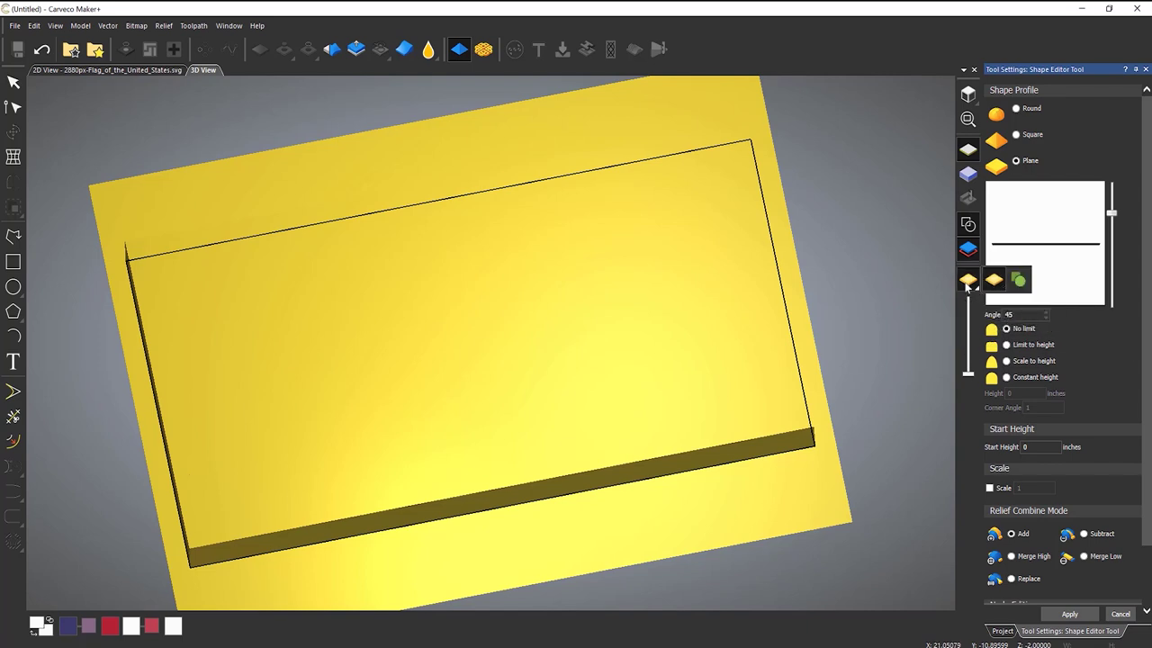
left_click(1019, 282)
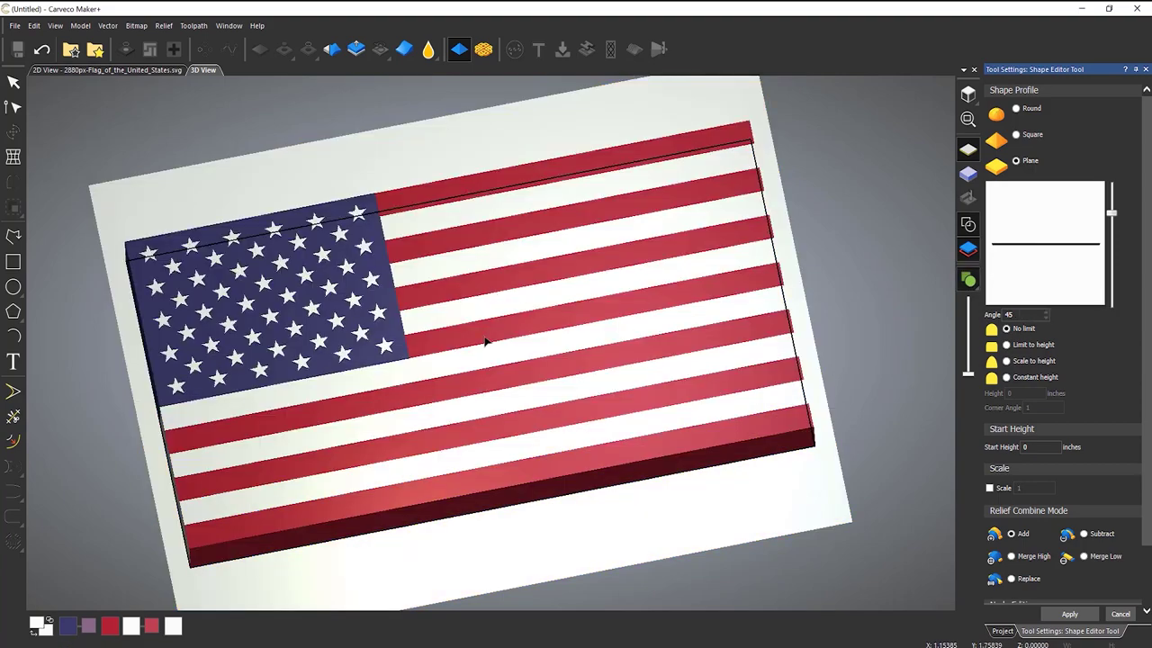
left_click_drag(568, 381, 560, 408)
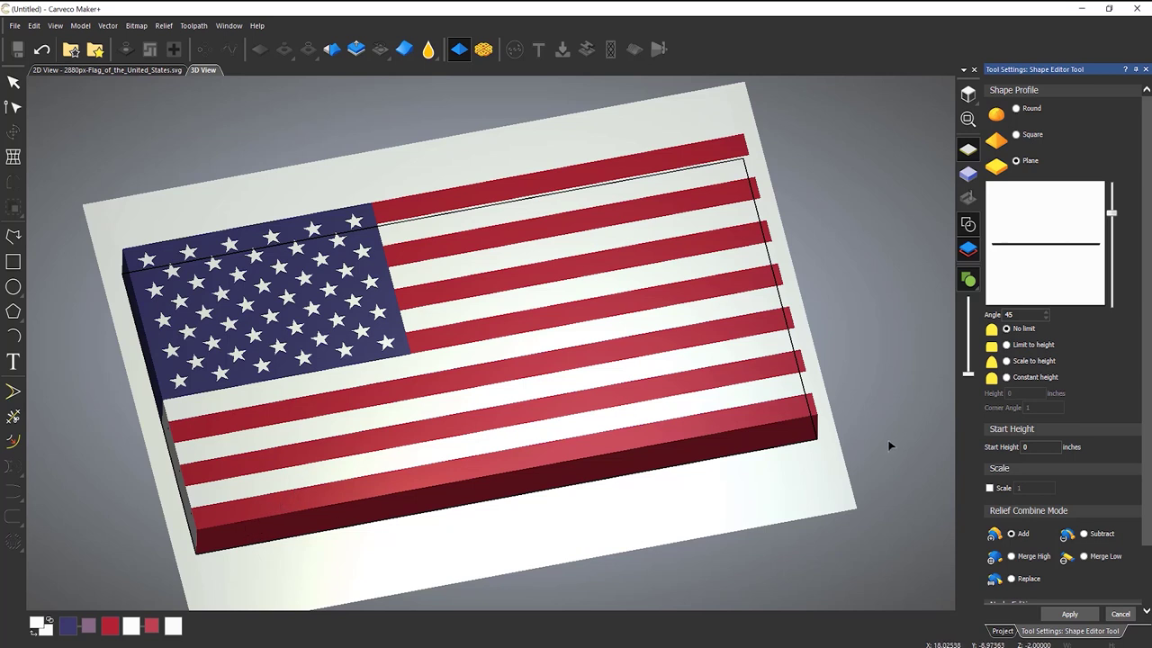
Preview the Square bevel profile on the colour regions, inspect it, then revert to Plane
left_click(1017, 135)
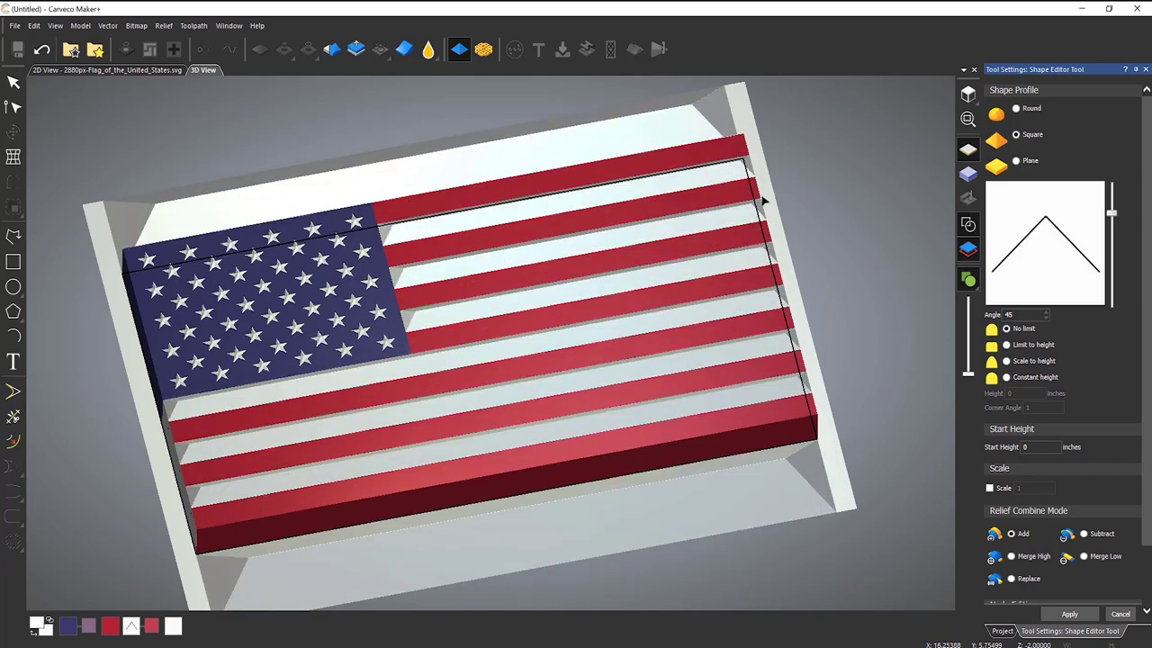
left_click_drag(604, 334, 671, 461)
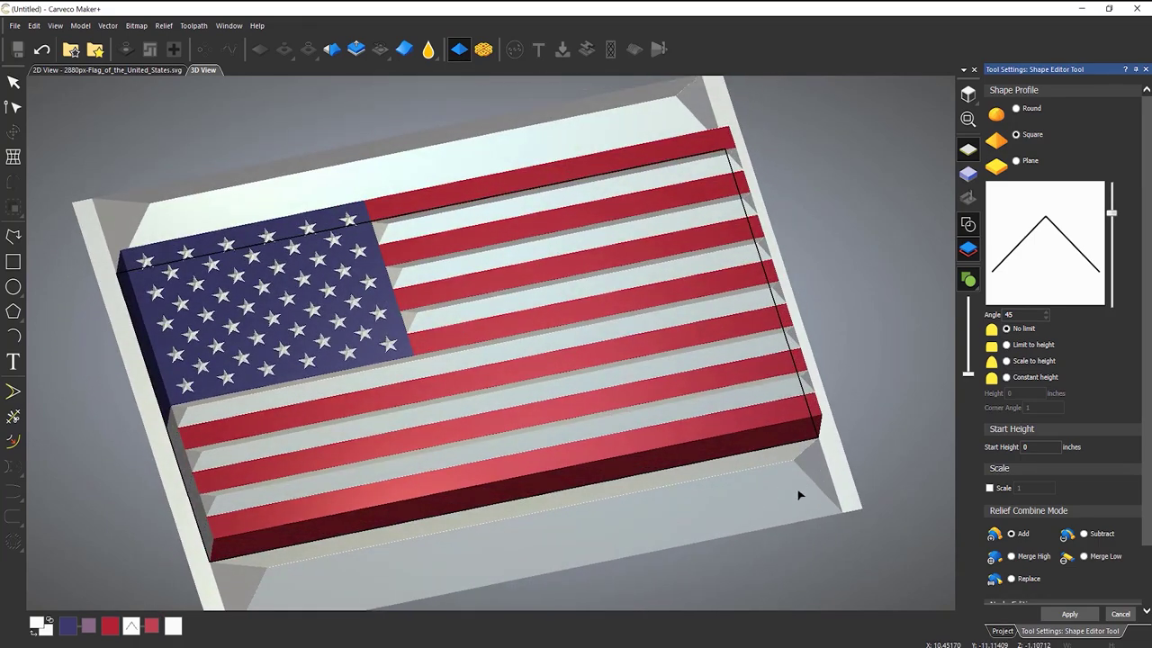
mouse_move(582, 398)
left_mouse_down()
mouse_move(625, 270)
mouse_move(570, 396)
mouse_move(589, 379)
left_mouse_up()
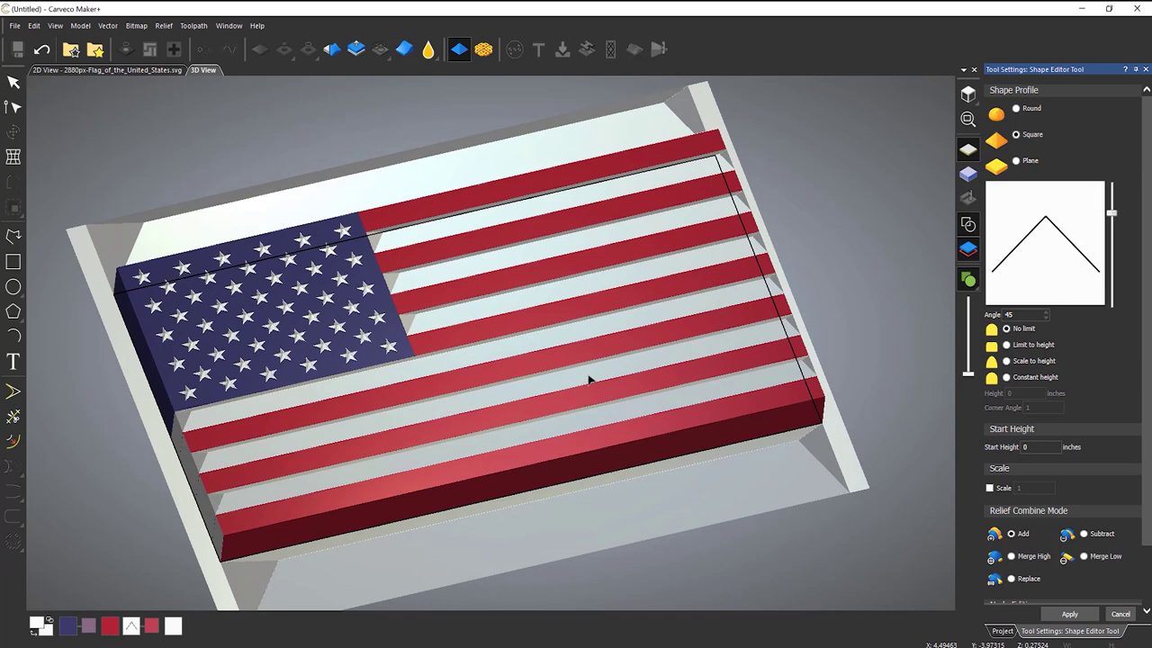
left_click_drag(594, 372, 466, 340)
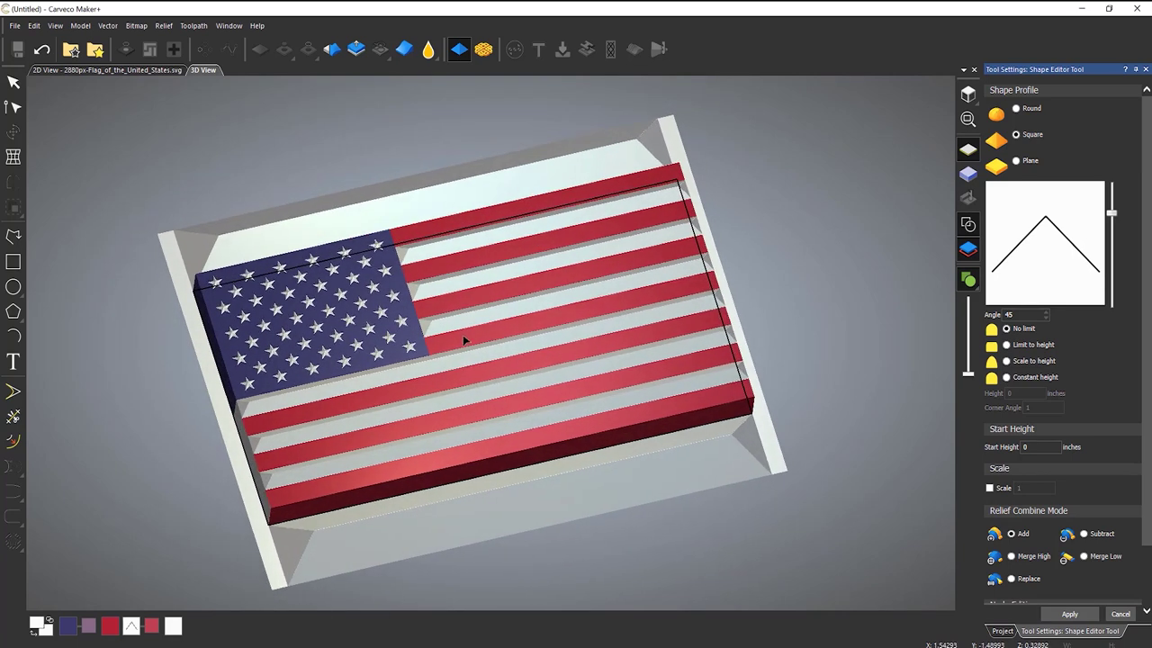
scroll(465, 340, "up", 4)
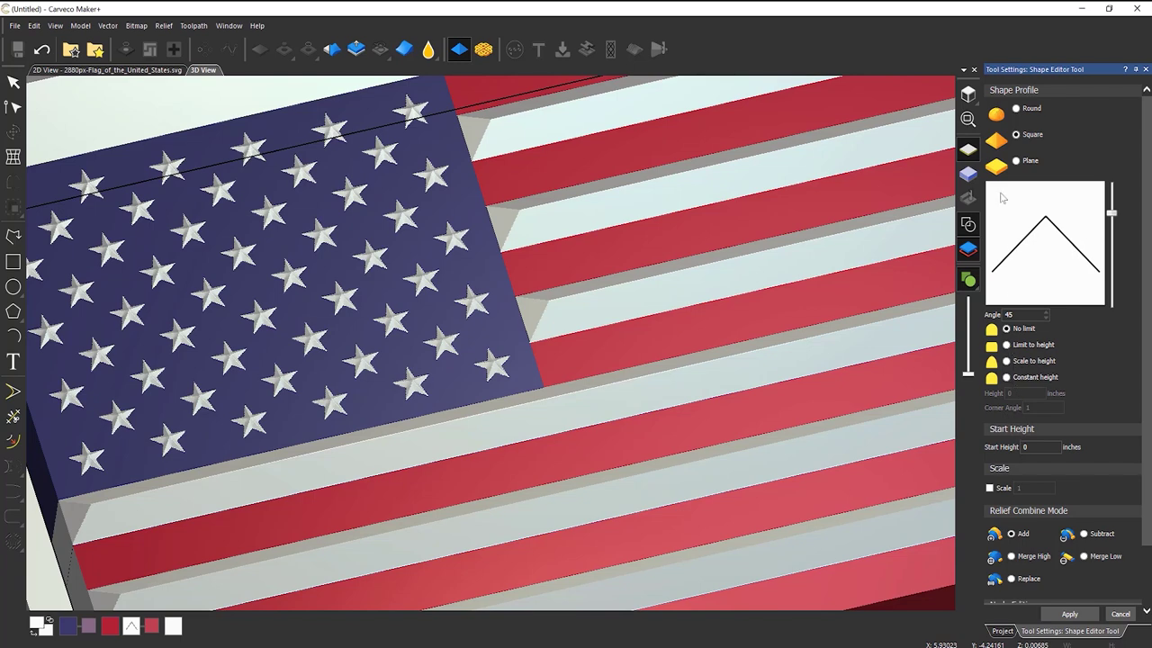
left_click(1016, 161)
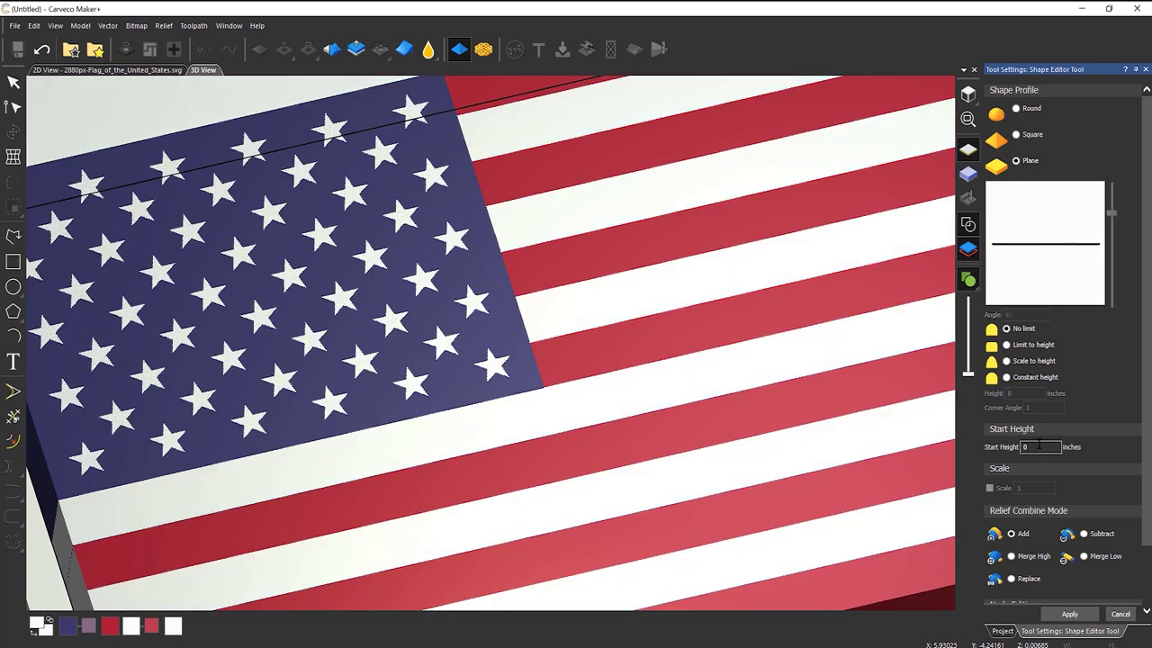
Set a -0.25 inch Plane start height for the stars and stripes, check it, and apply
type("-.25")
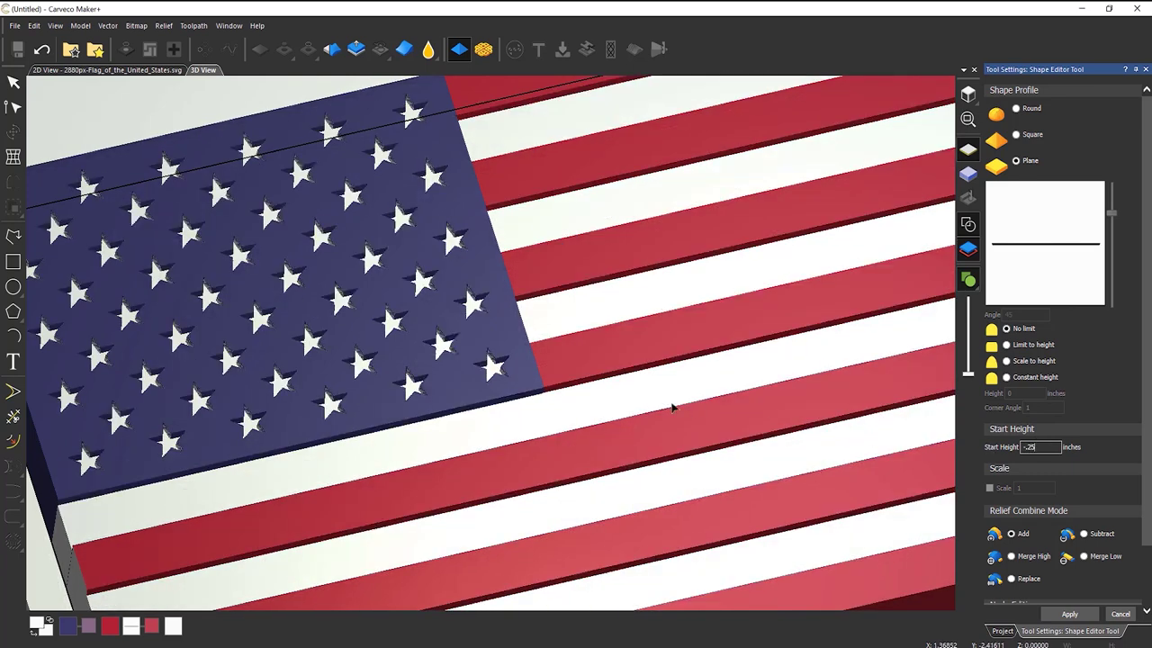
left_click_drag(671, 407, 615, 379)
scroll(612, 380, "down", 5)
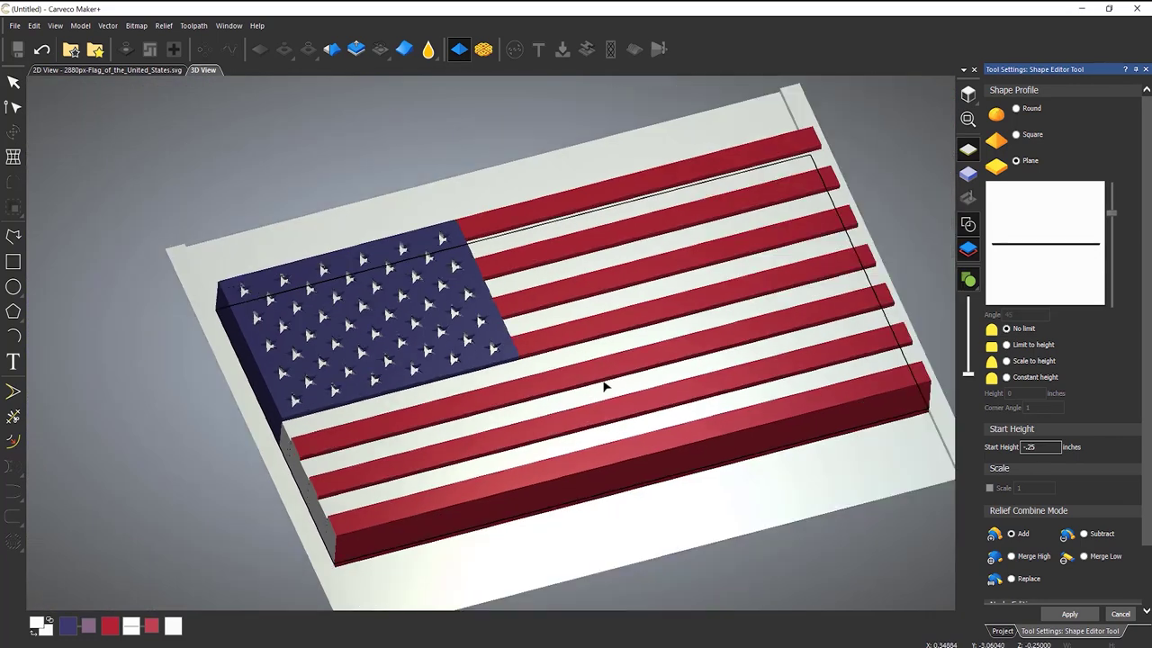
left_click_drag(592, 446, 898, 267)
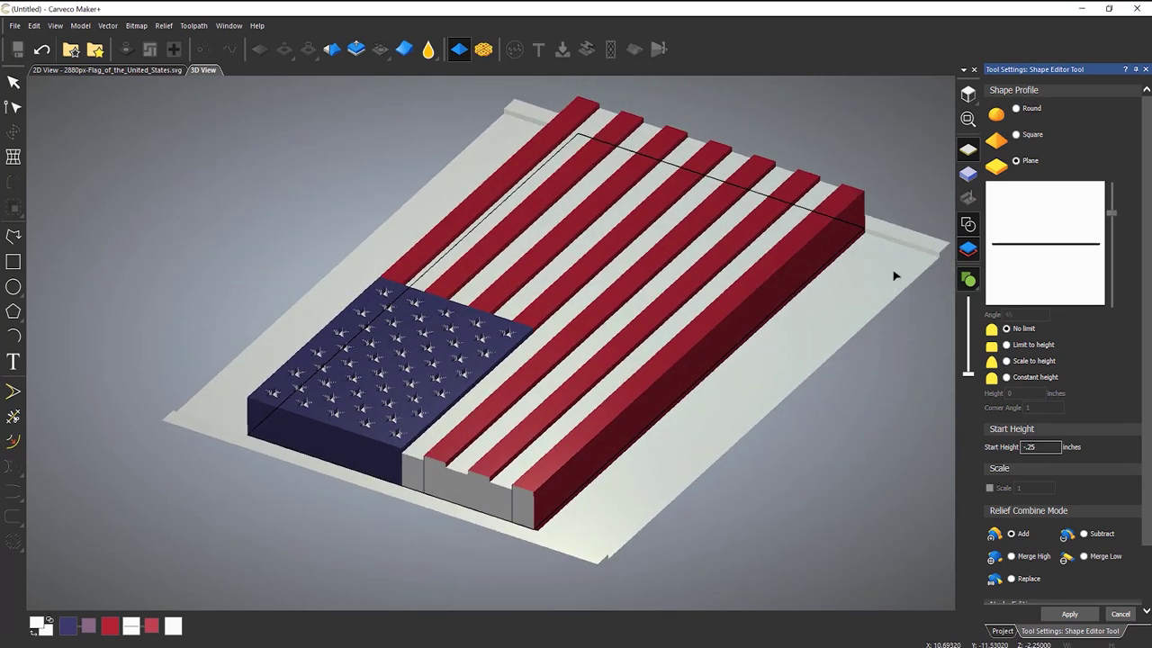
scroll(936, 244, "up", 5)
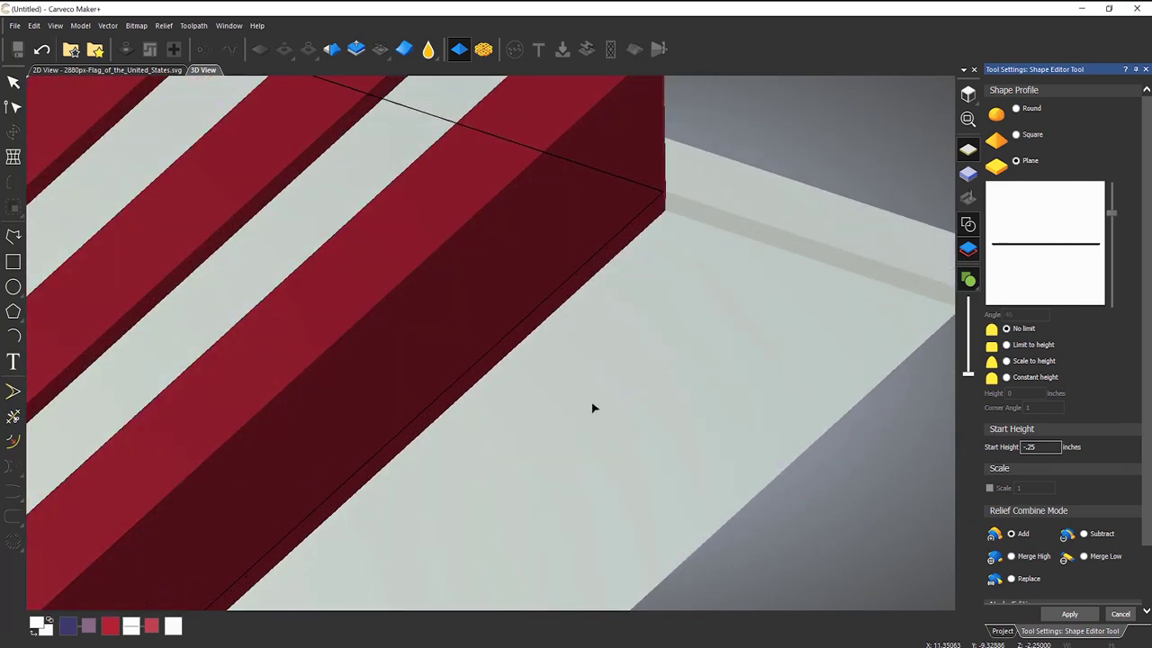
left_click_drag(748, 270, 594, 331)
scroll(594, 331, "down", 5)
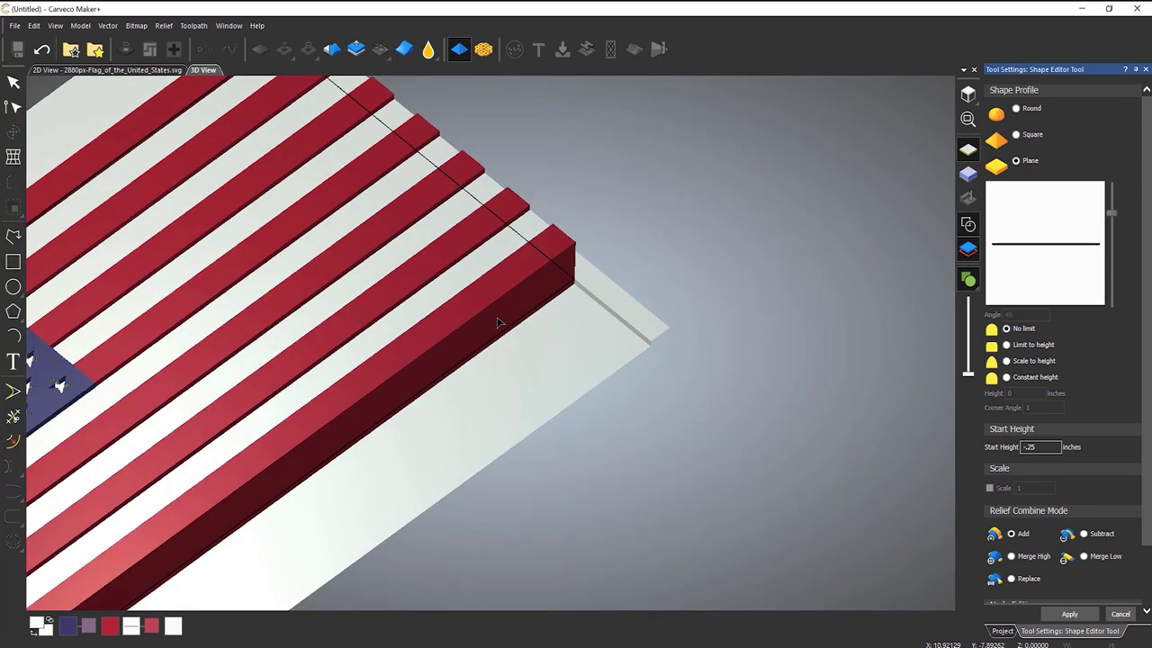
left_click_drag(501, 323, 180, 269)
scroll(95, 225, "up", 5)
scroll(524, 303, "down", 3)
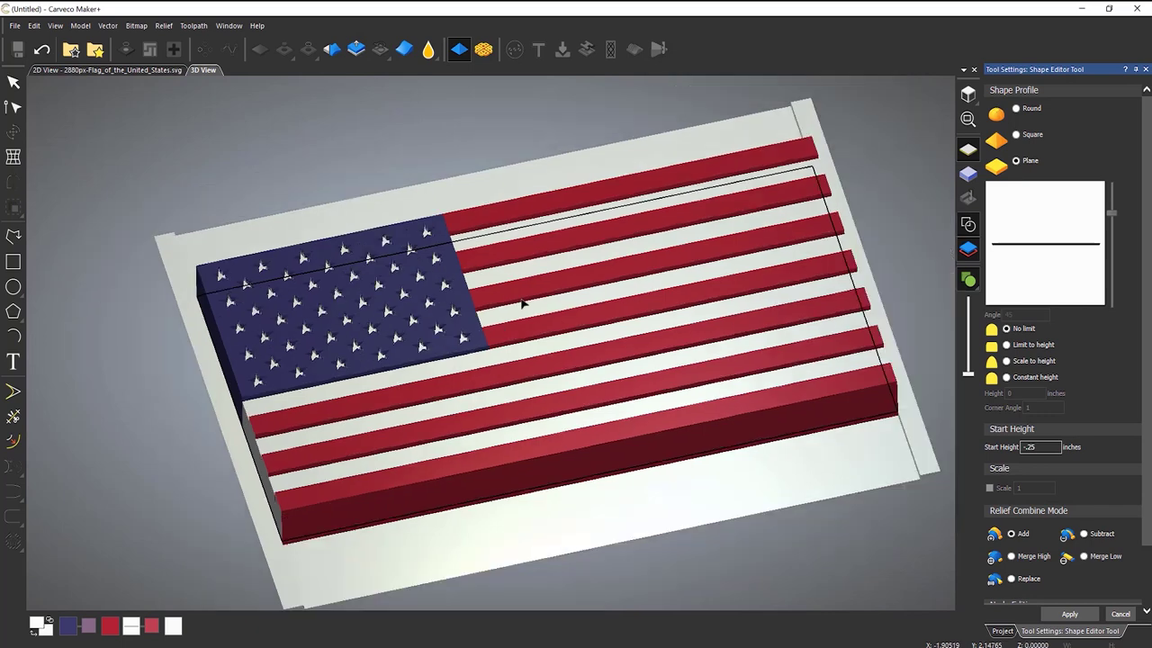
scroll(784, 315, "up", 4)
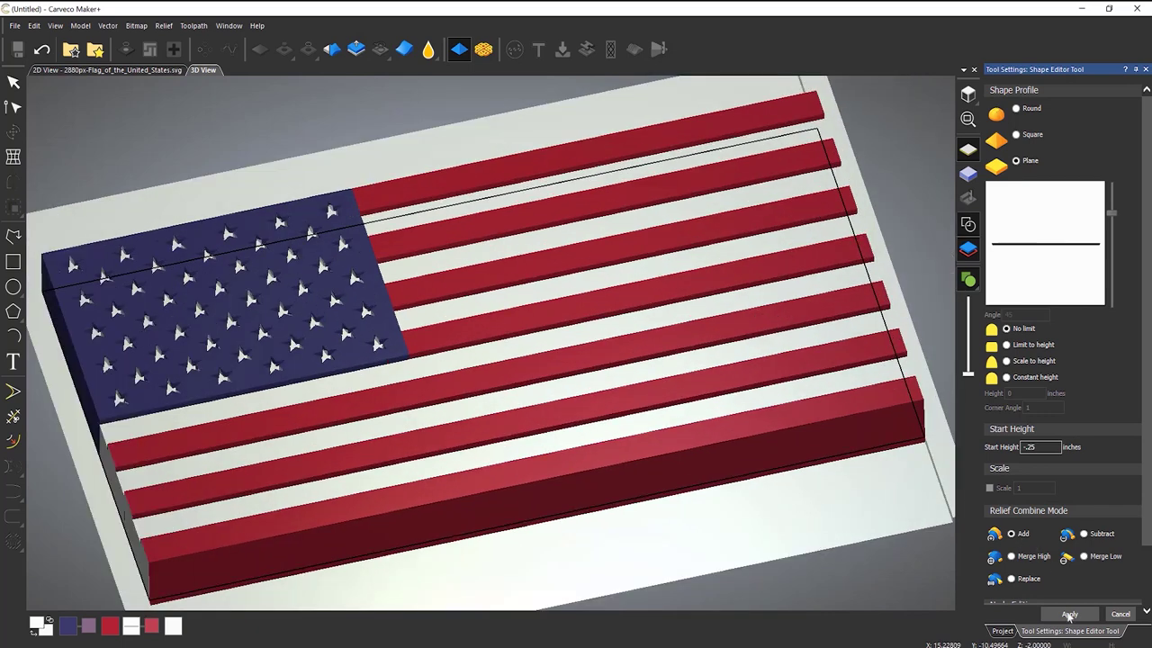
left_click(1069, 615)
left_click(1121, 613)
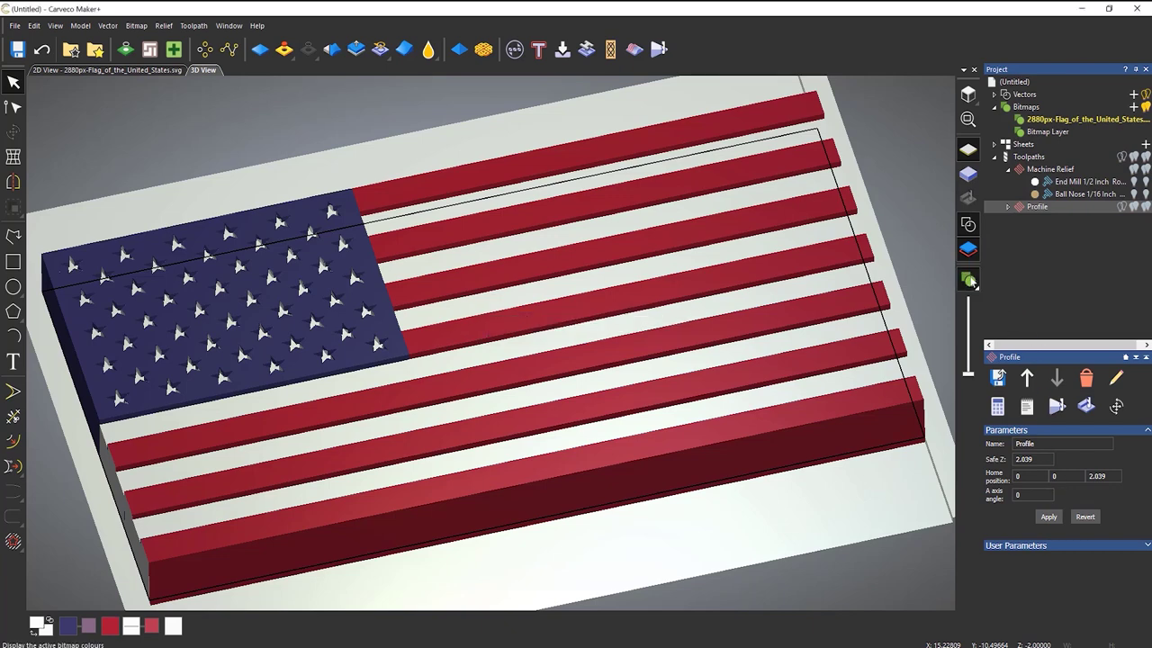
Switch back to Display Material, toggle the 3D vectors off and on, and select the rectangle
left_click(968, 280)
left_click_drag(709, 356, 662, 350)
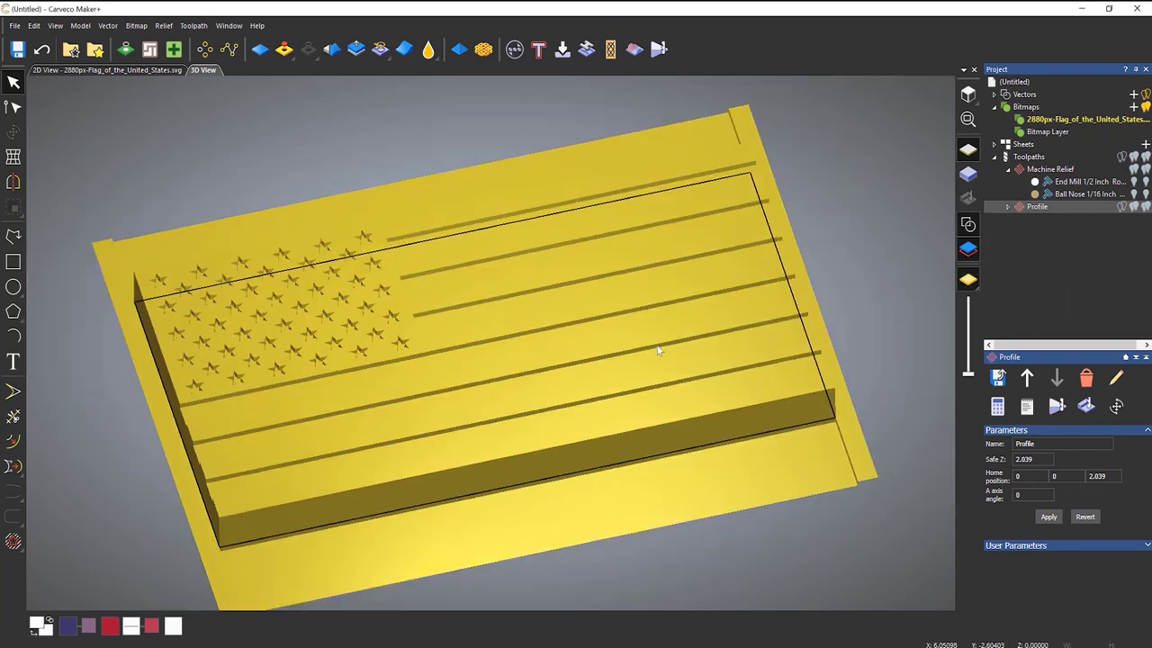
left_click(969, 231)
scroll(617, 463, "up", 2)
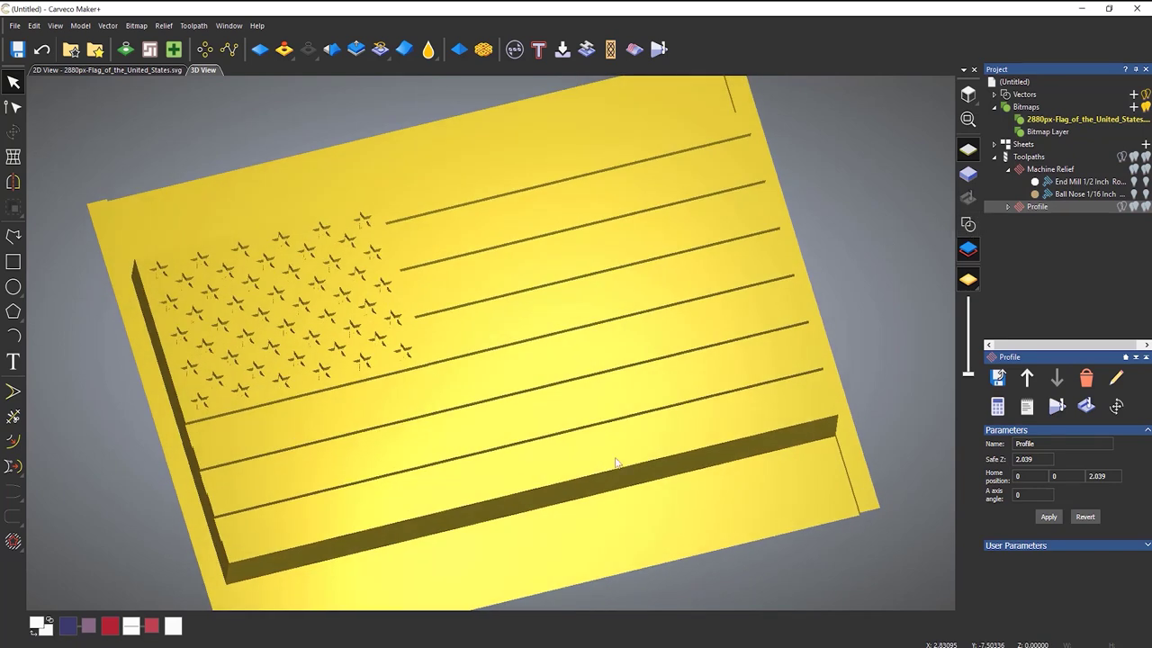
left_click_drag(616, 463, 585, 419)
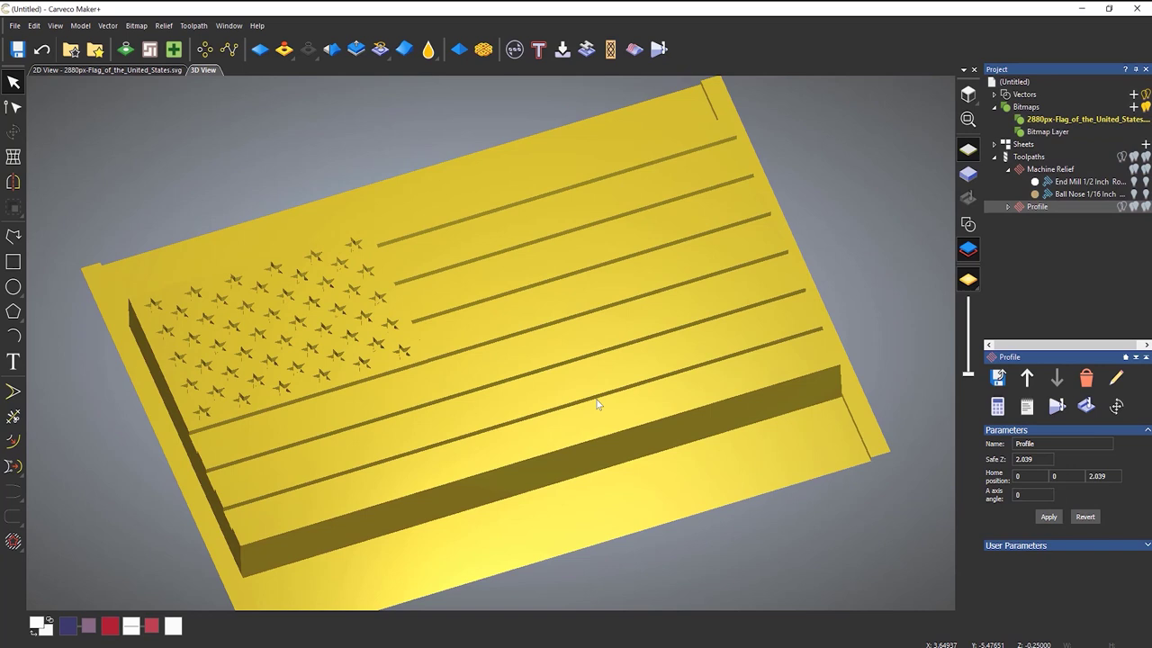
left_click(963, 225)
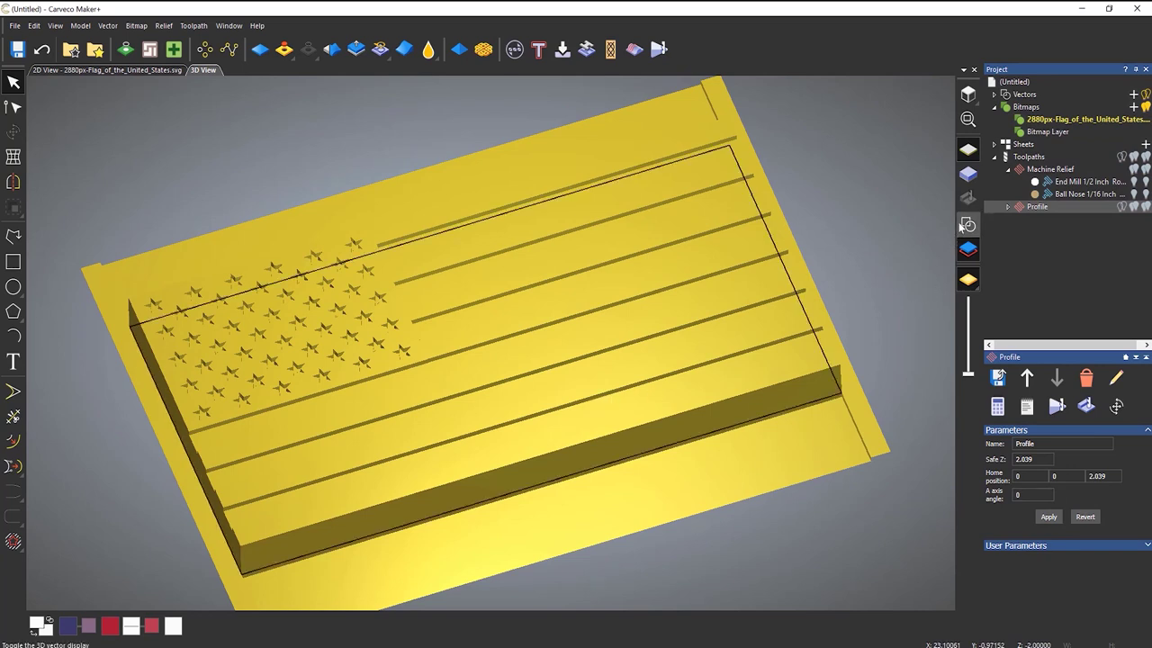
left_click(781, 413)
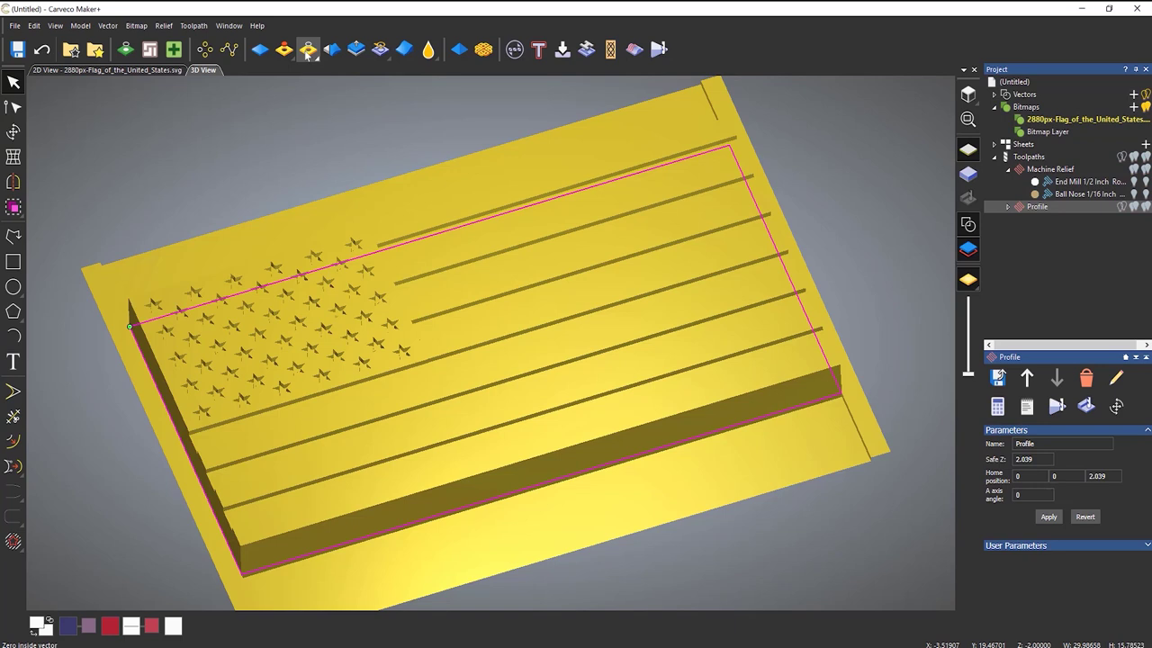
left_click(307, 49)
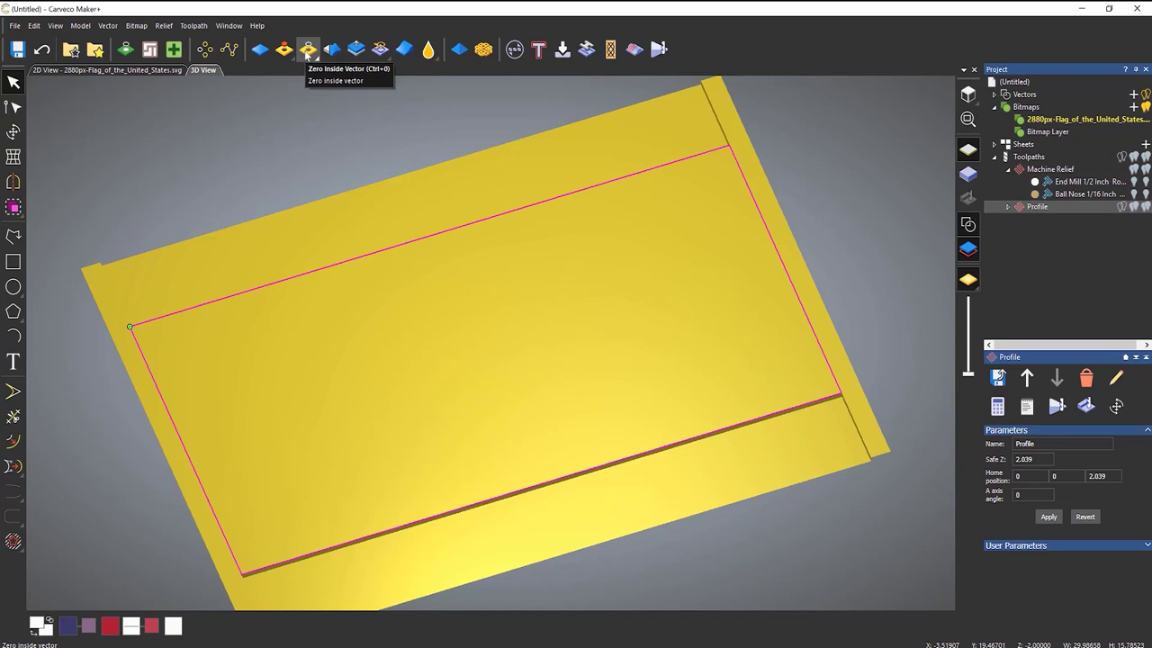
left_click(41, 49)
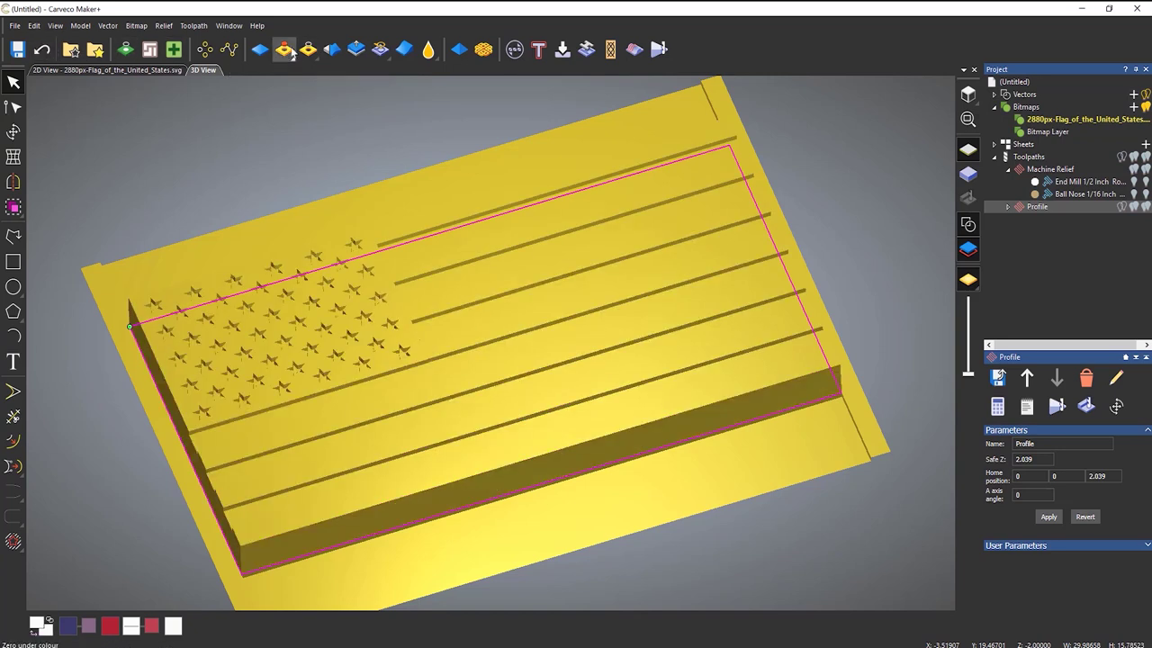
mouse_move(308, 50)
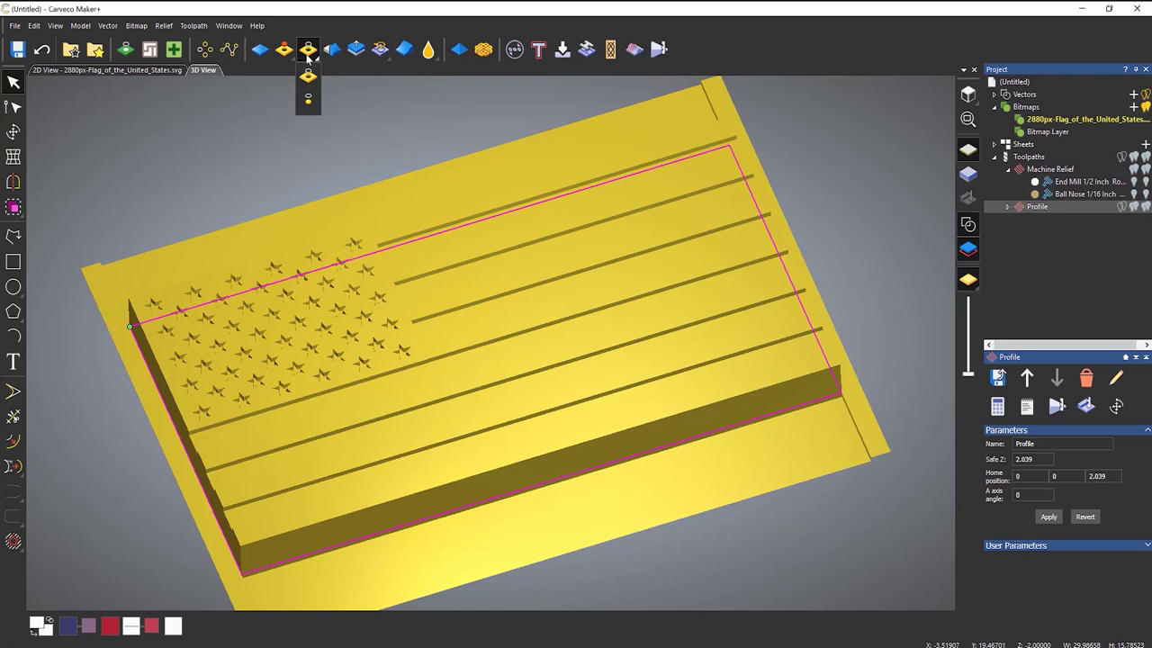
left_click(309, 102)
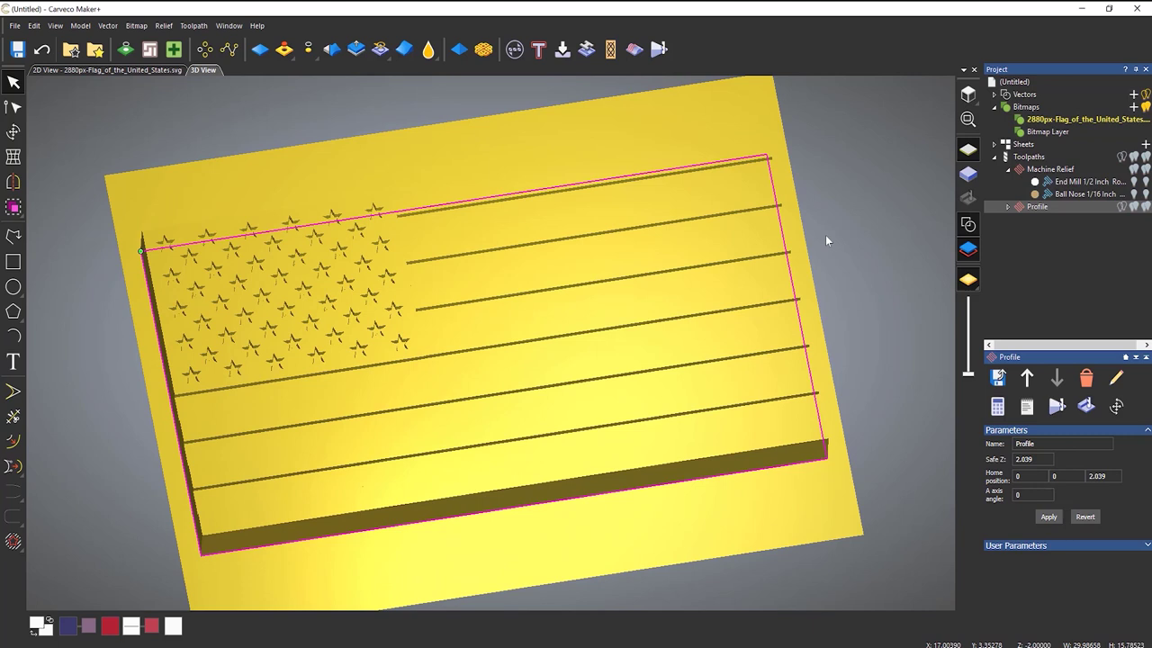
left_click(810, 279)
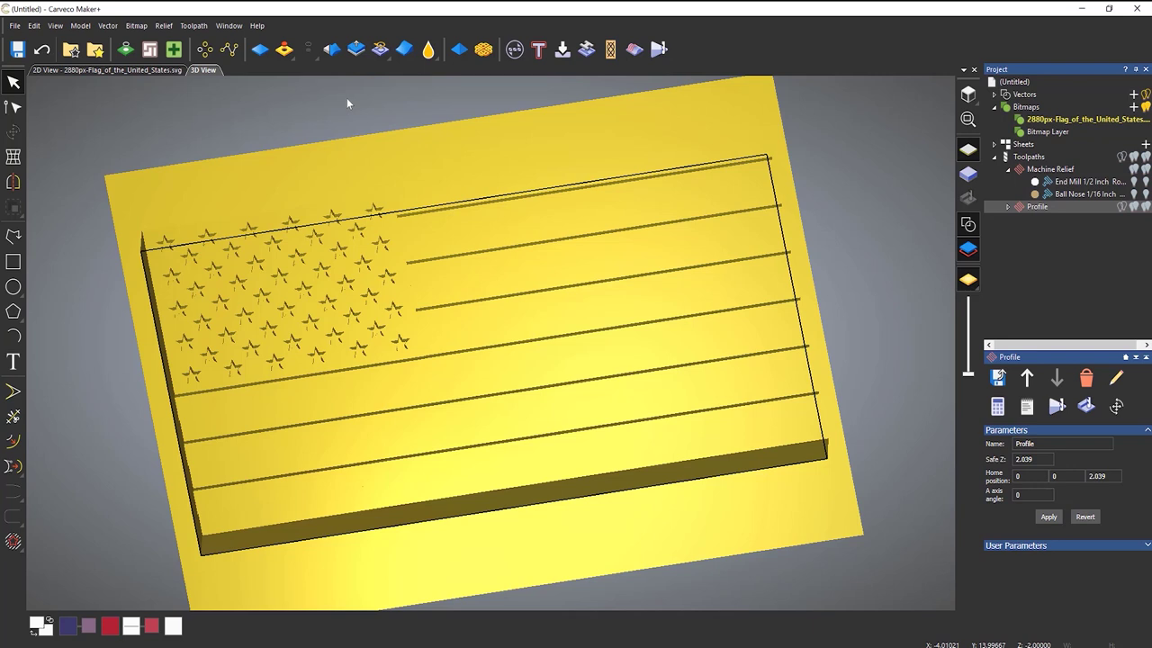
Reset the relief to zero, then raise the rectangle into a flat 2-inch Plane slab
left_click(258, 51)
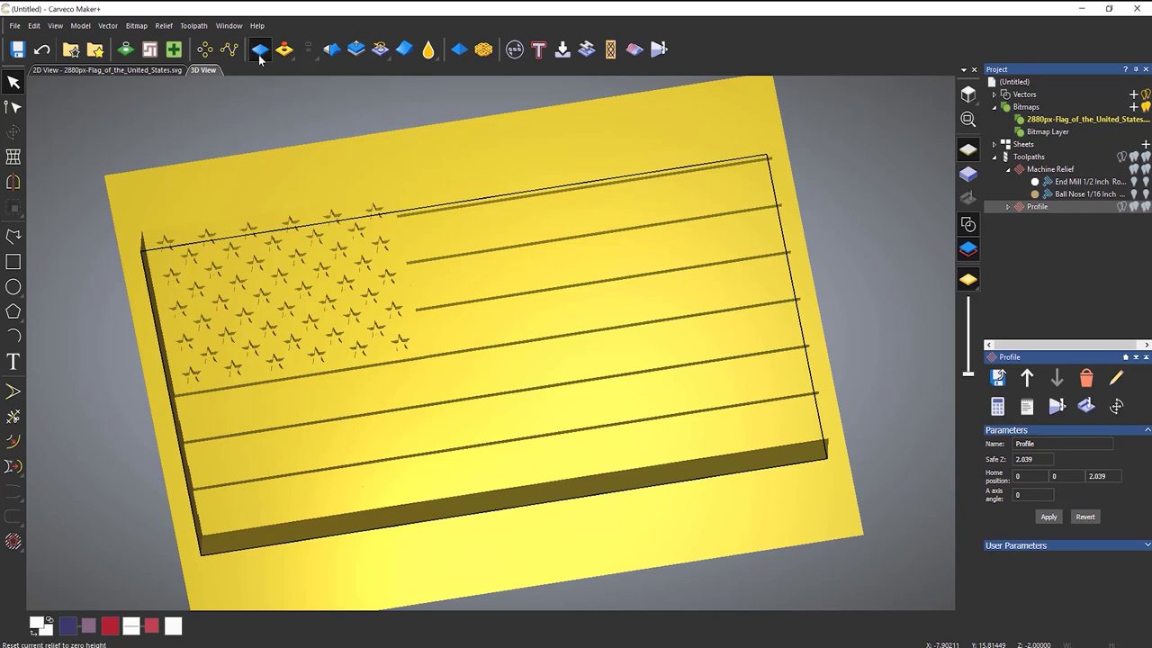
left_click(292, 233)
left_click(459, 48)
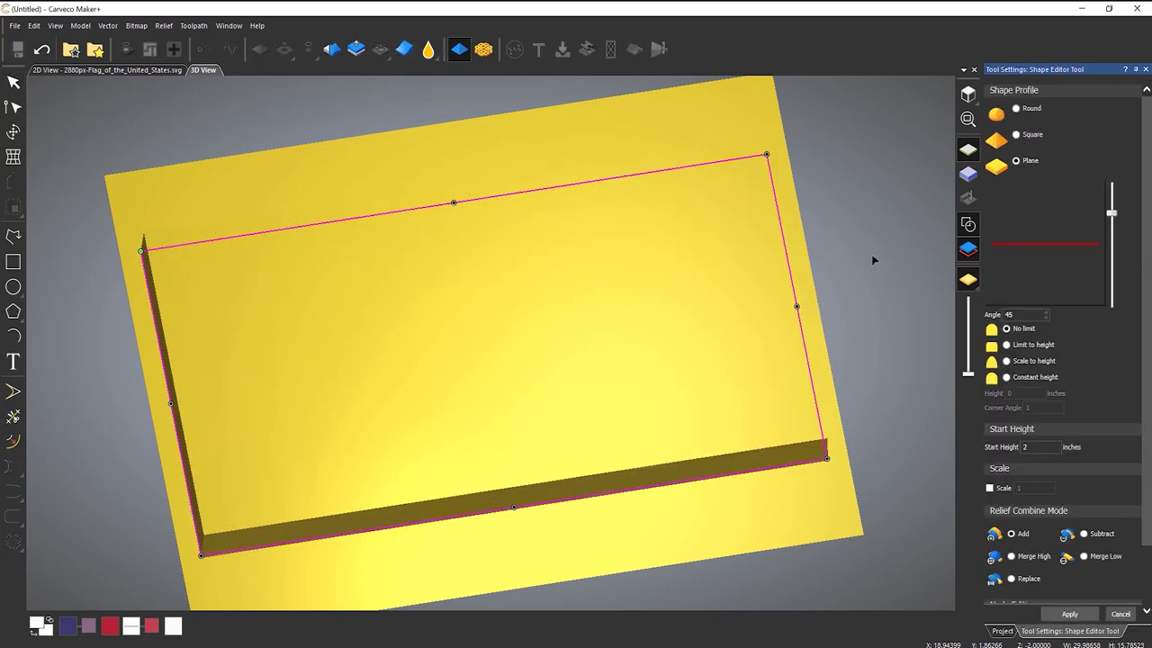
left_click(1120, 615)
left_click_drag(582, 319, 597, 267)
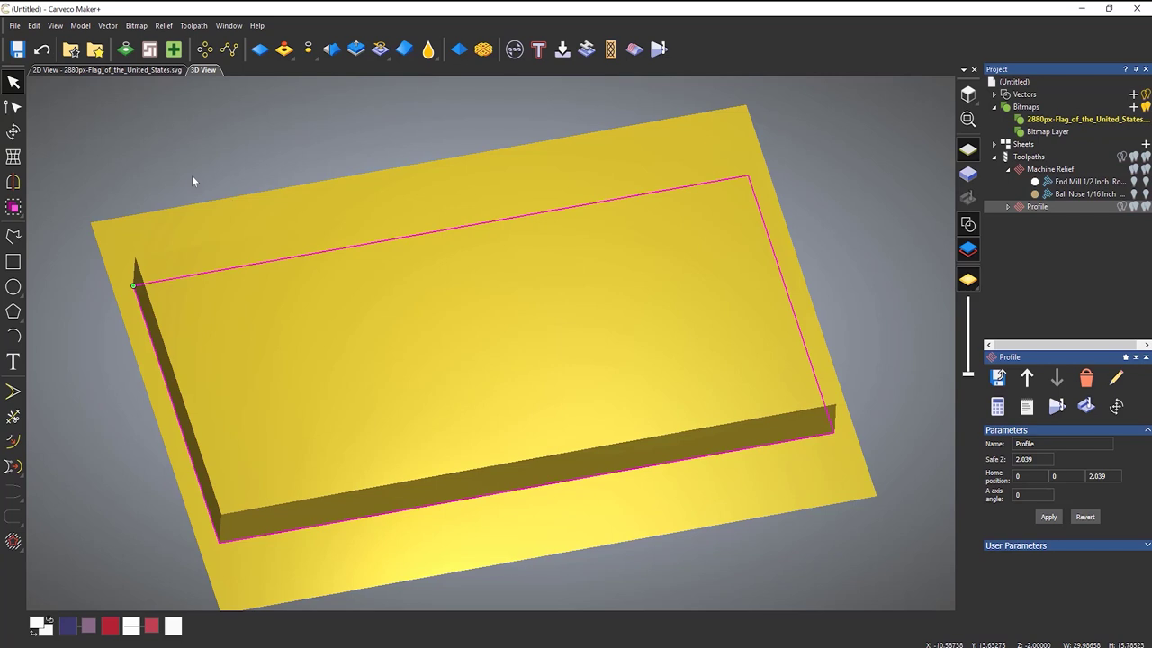
Import 2880px-Flag_of_the_United_States.svg from Relief > Import as a relief clipart piece
left_click(163, 25)
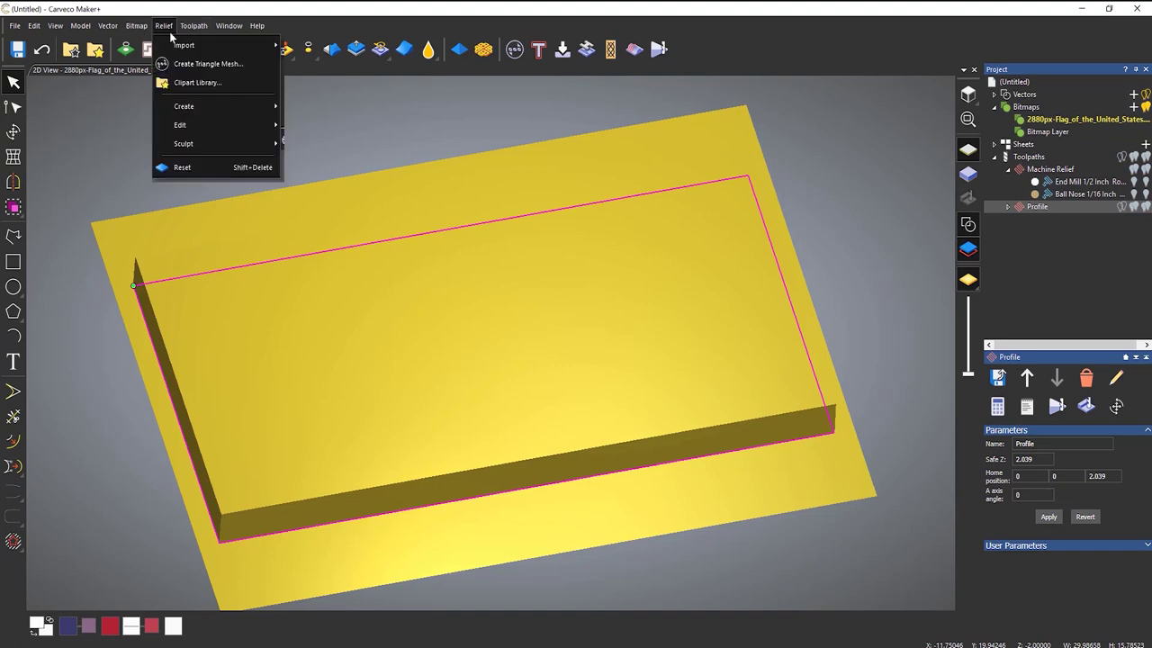
mouse_move(199, 48)
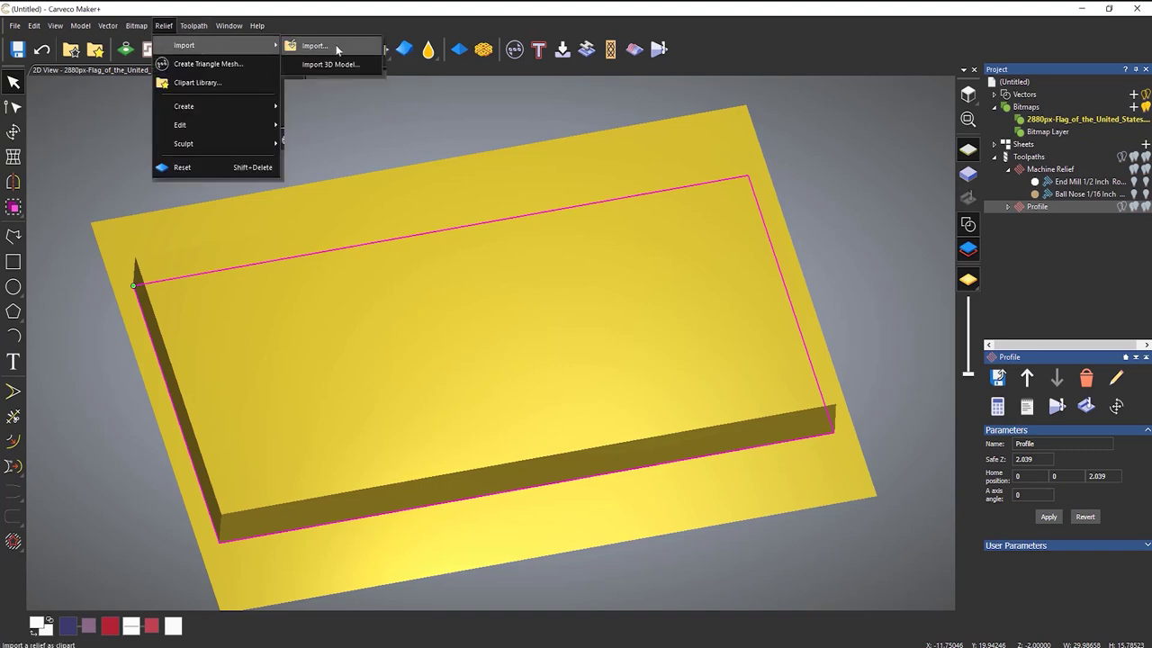
left_click(337, 48)
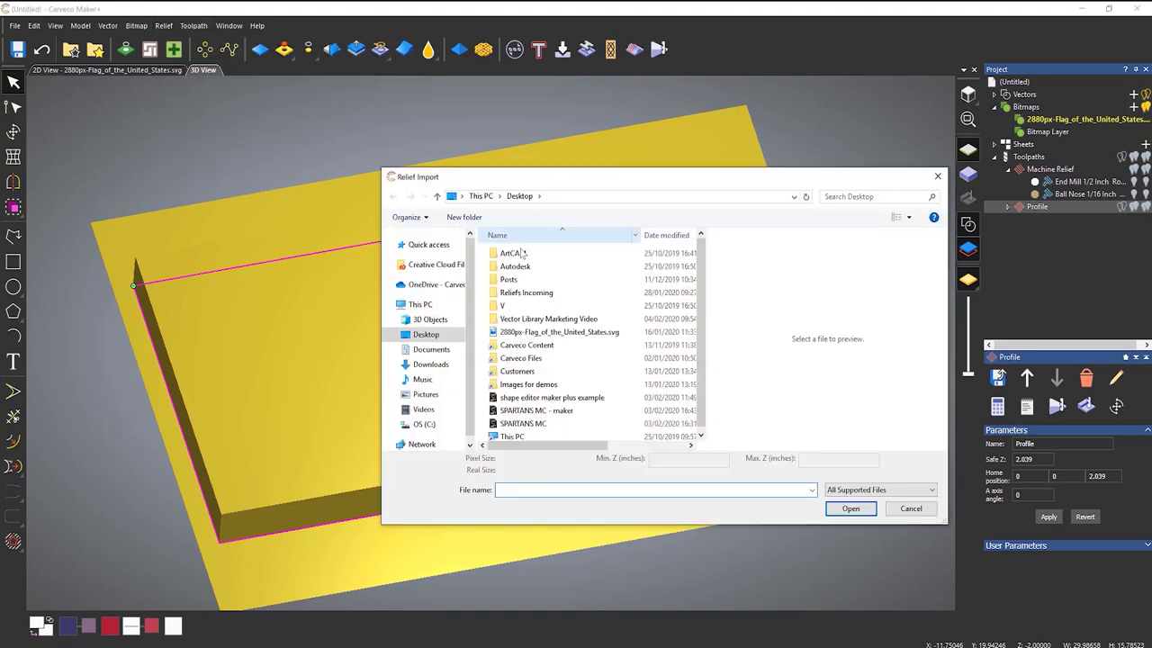
left_click(557, 332)
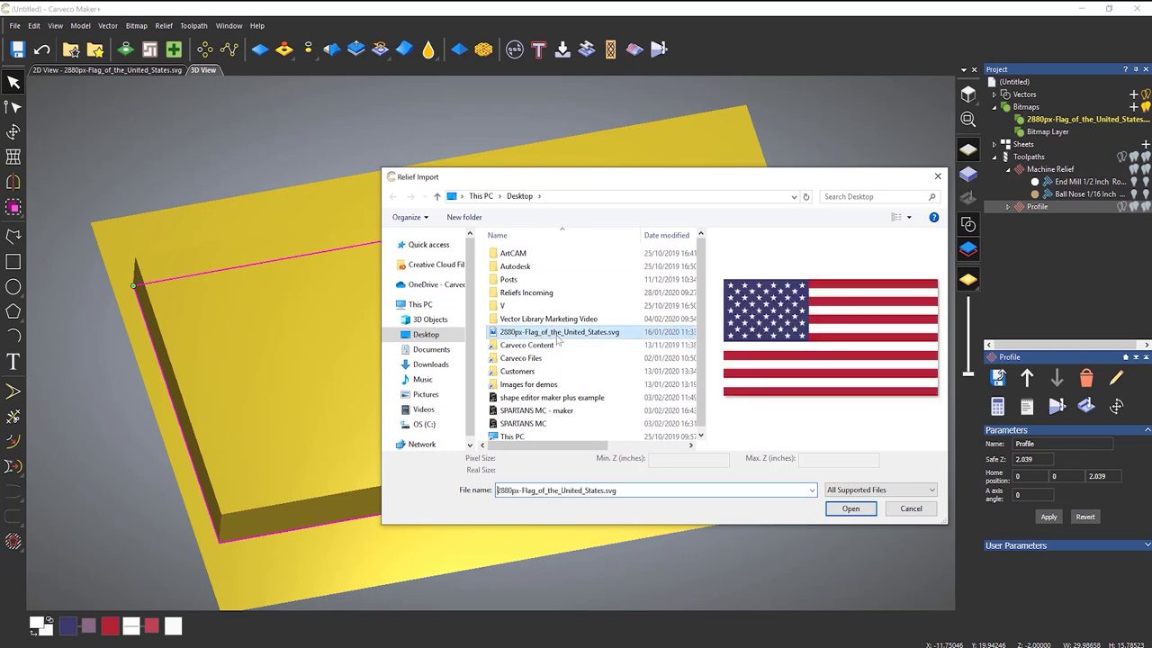
left_click(848, 509)
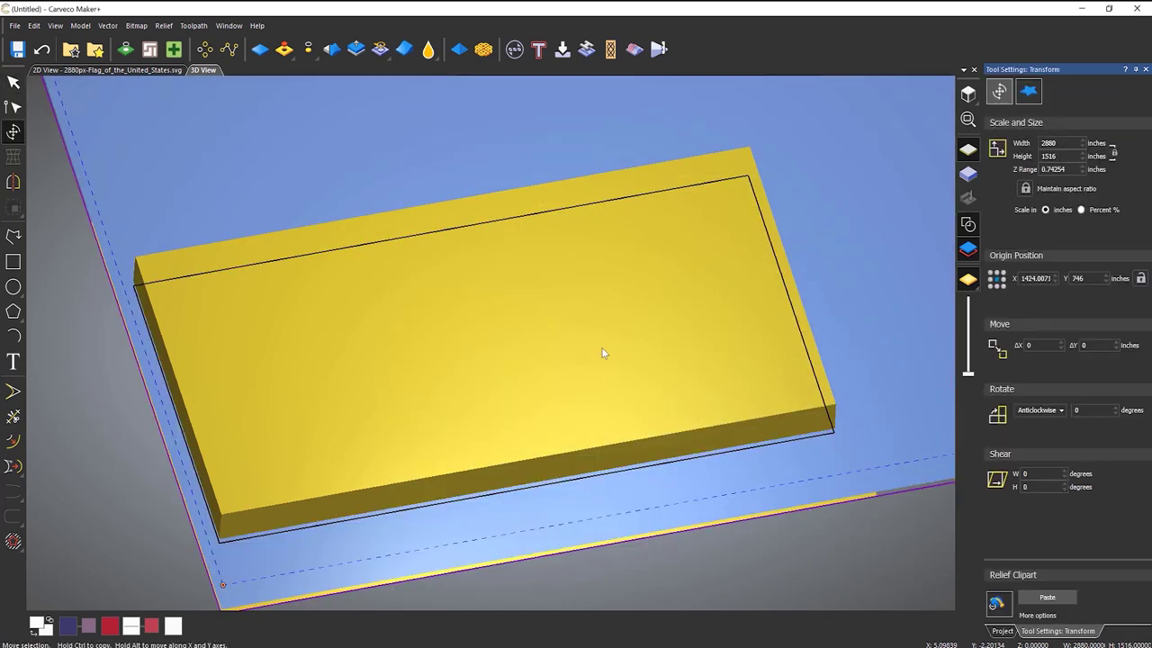
Resize the flag clipart to a width of 30 inches in the Transform panel
scroll(600, 350, "down", 5)
scroll(595, 286, "down", 5)
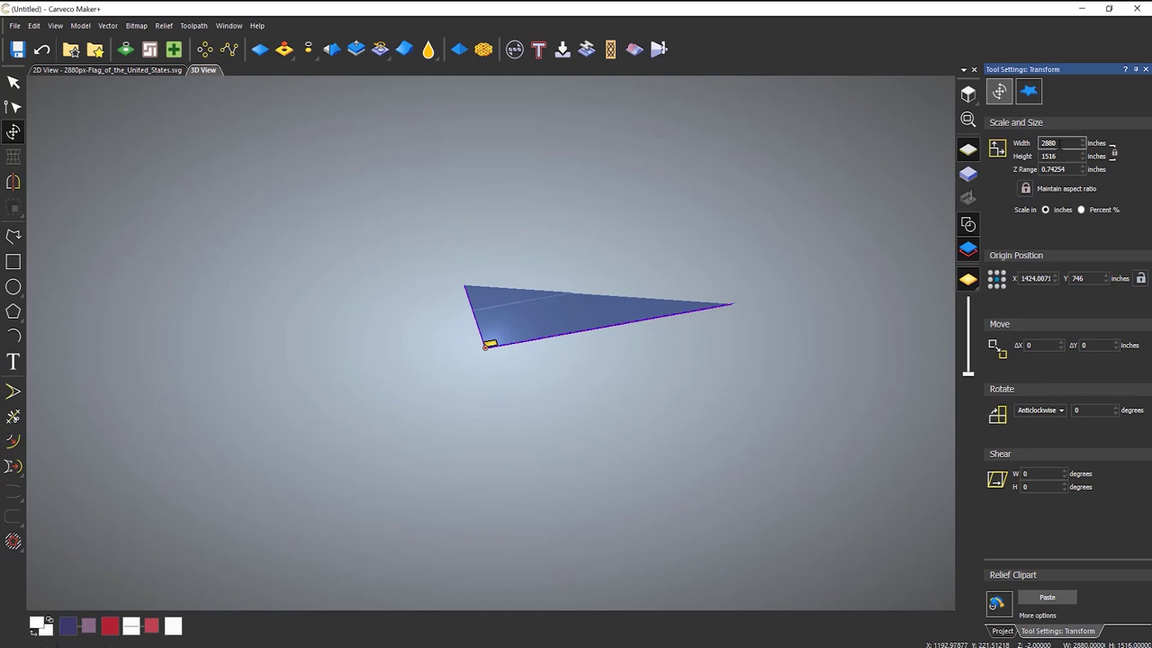
double_click(1060, 143)
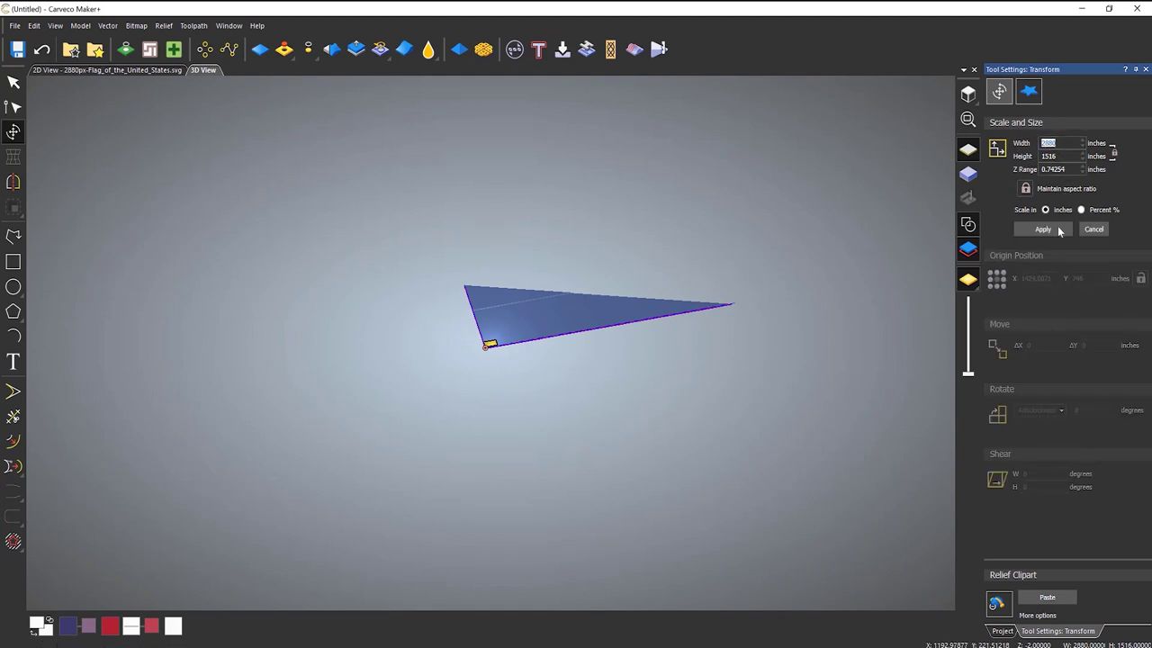
type("30")
left_click(1058, 229)
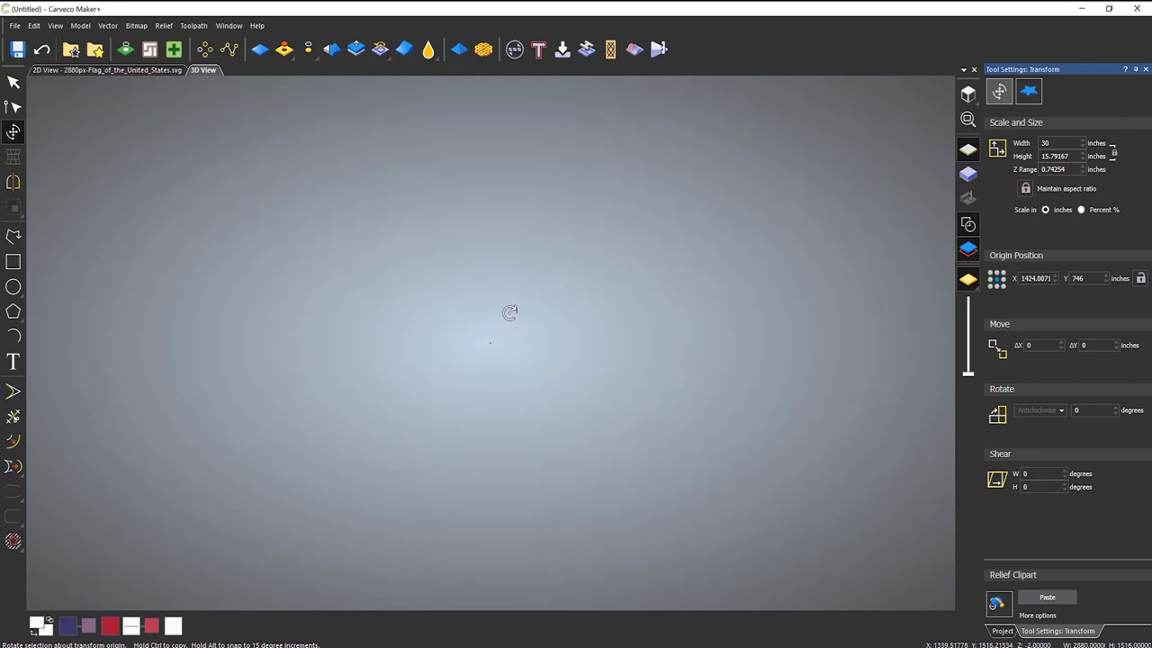
Move the 30-inch flag relief over the block base in the 3D View
left_click_drag(509, 312, 487, 387)
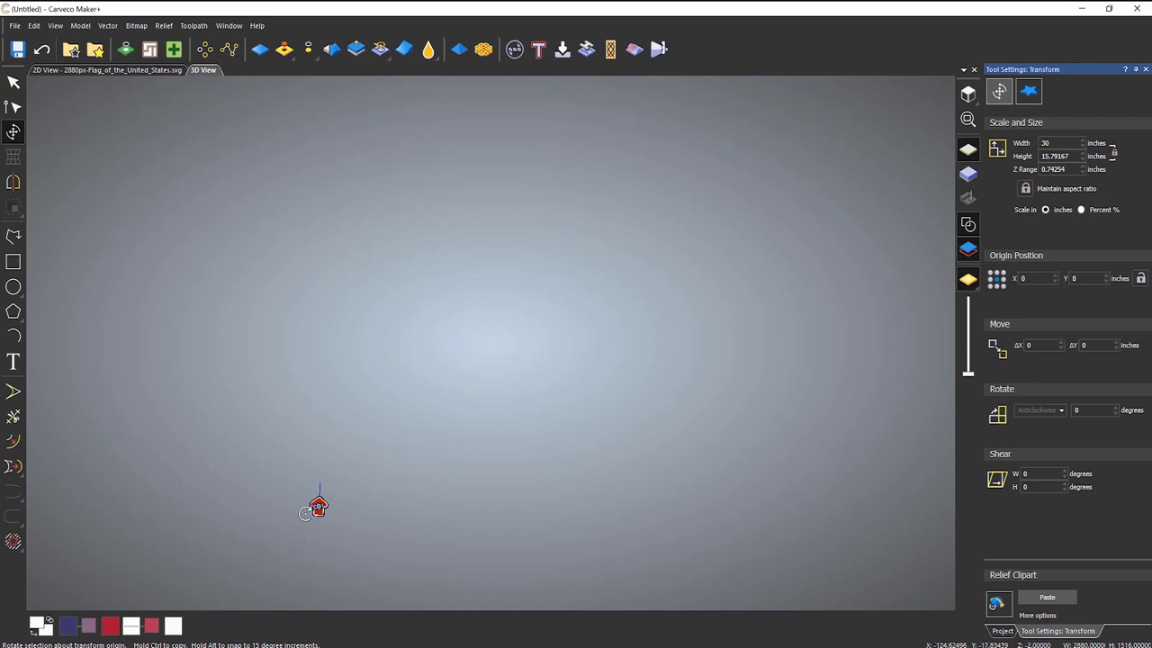
left_click_drag(314, 519, 350, 373)
scroll(350, 373, "up", 3)
scroll(358, 378, "up", 3)
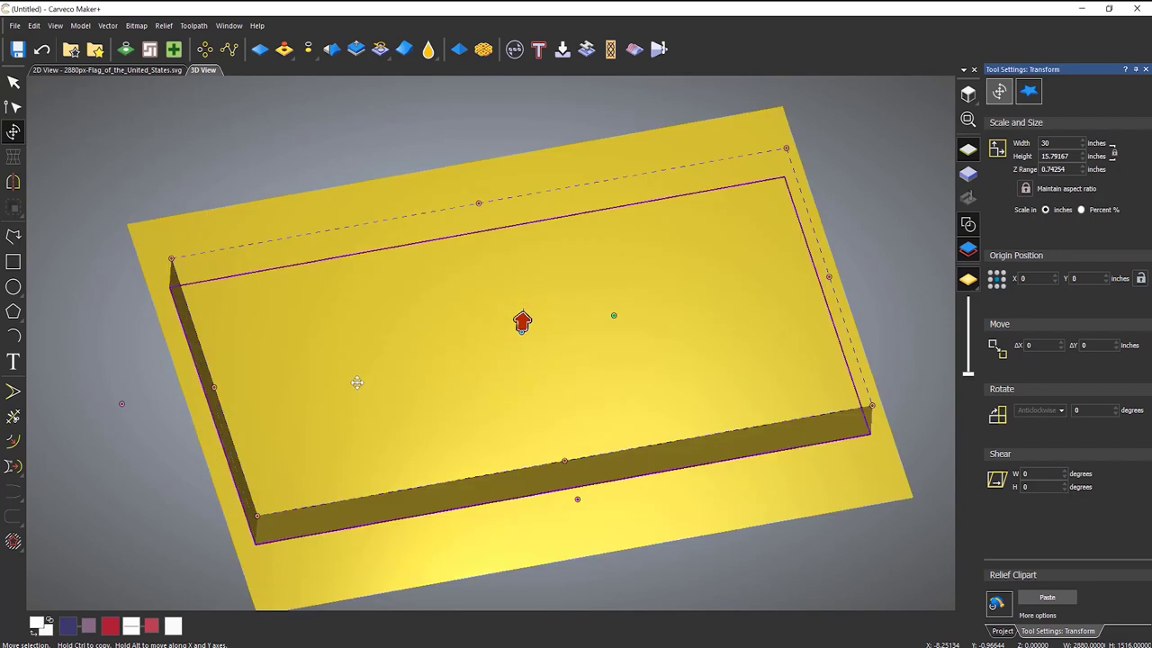
scroll(360, 380, "down", 2)
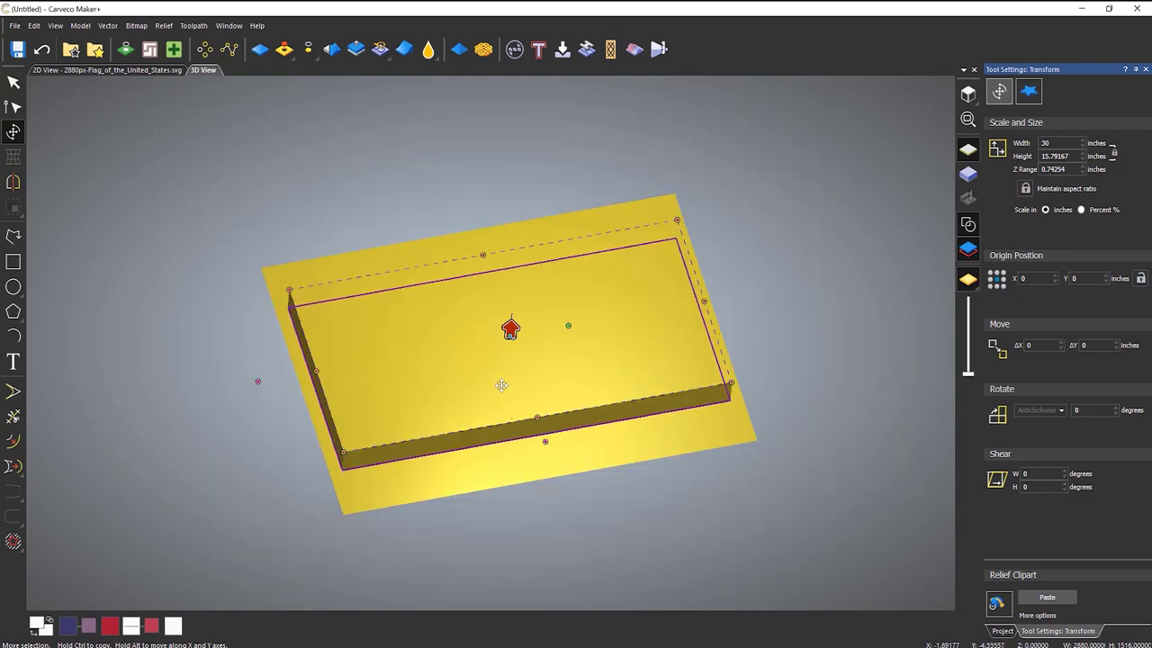
Pull the flag relief out from the block and reduce its Z range to 0.25
left_click_drag(501, 385, 682, 530)
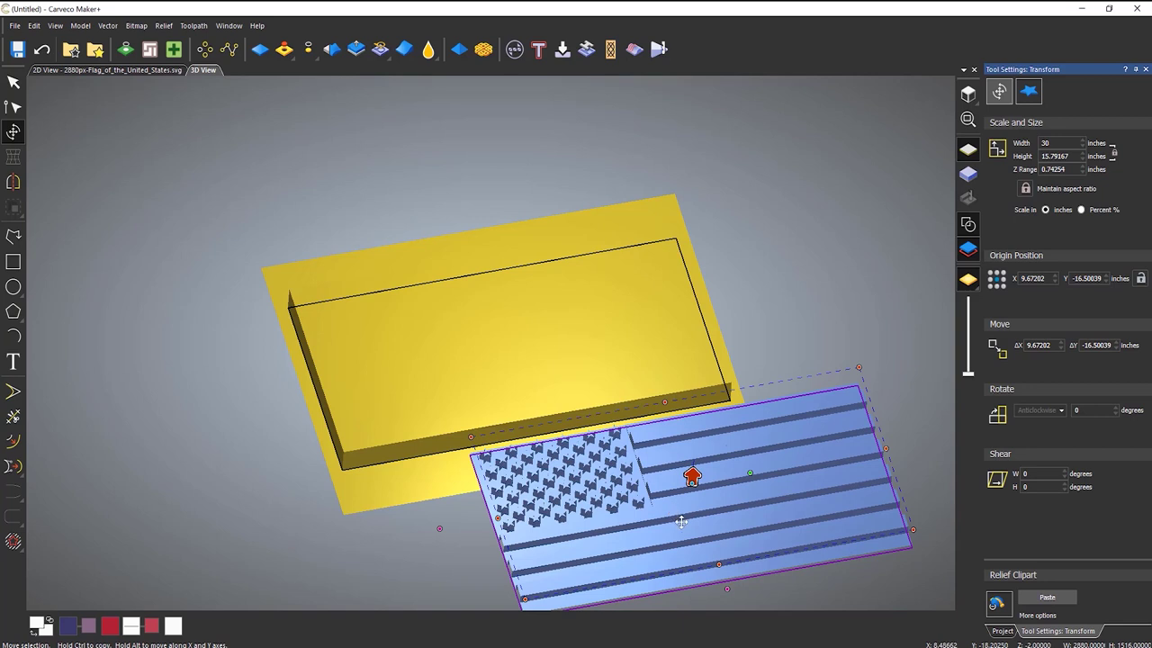
key("ctrl+z")
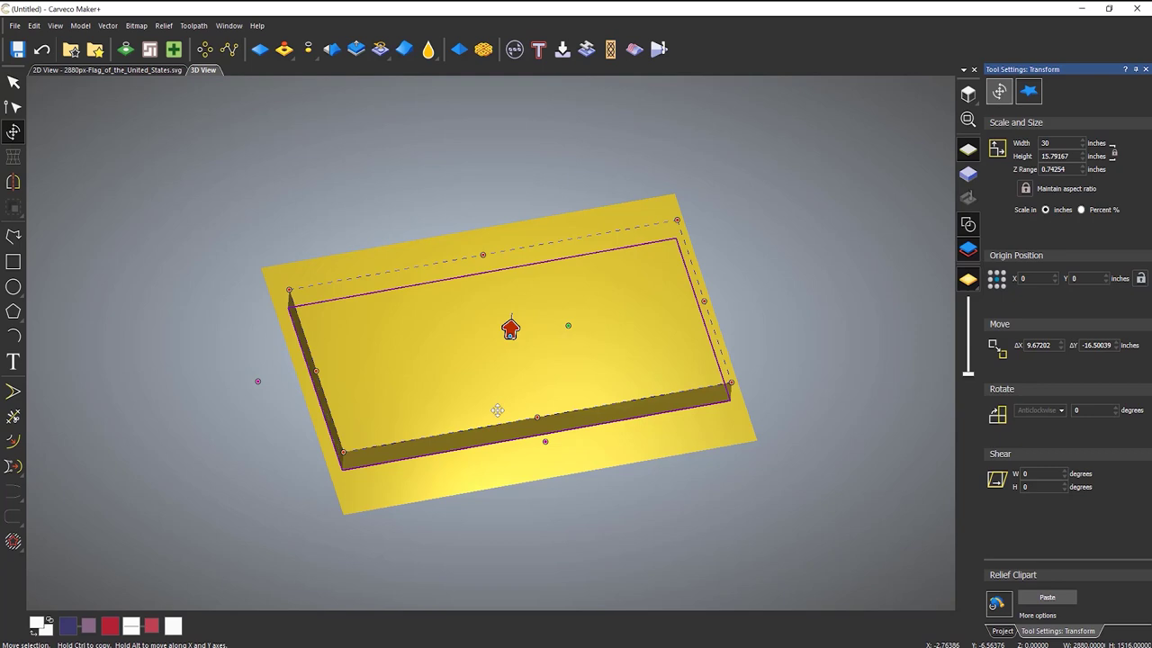
left_click_drag(497, 410, 685, 564)
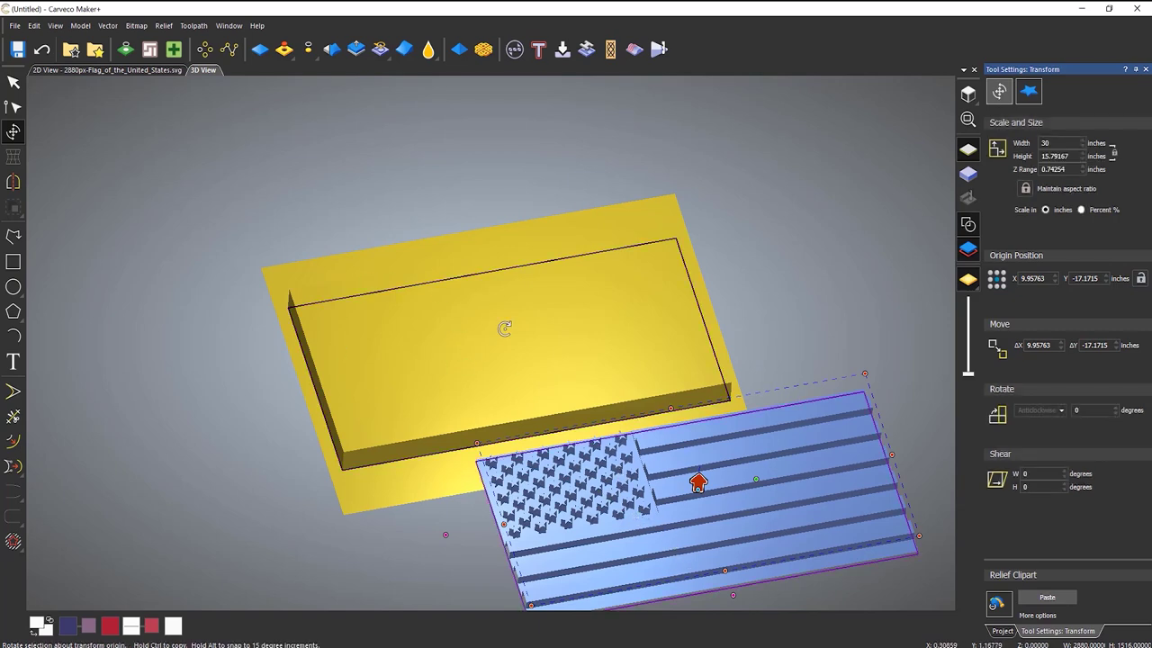
middle_click_drag(631, 365, 737, 443)
scroll(737, 442, "up", 2)
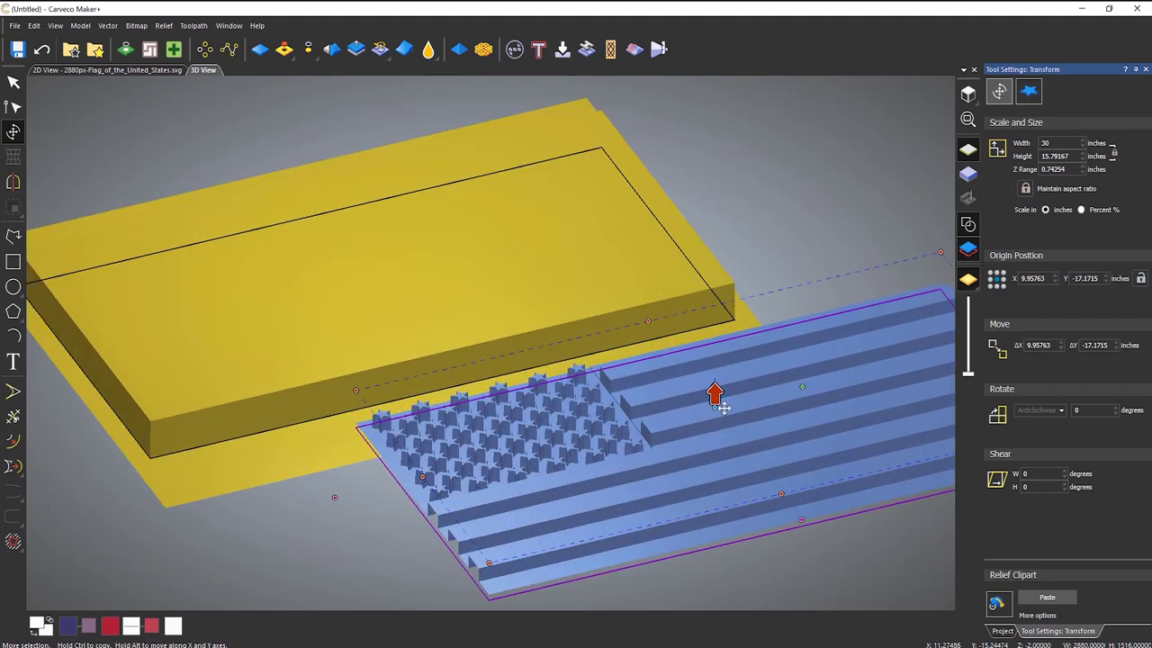
left_click_drag(714, 393, 715, 401)
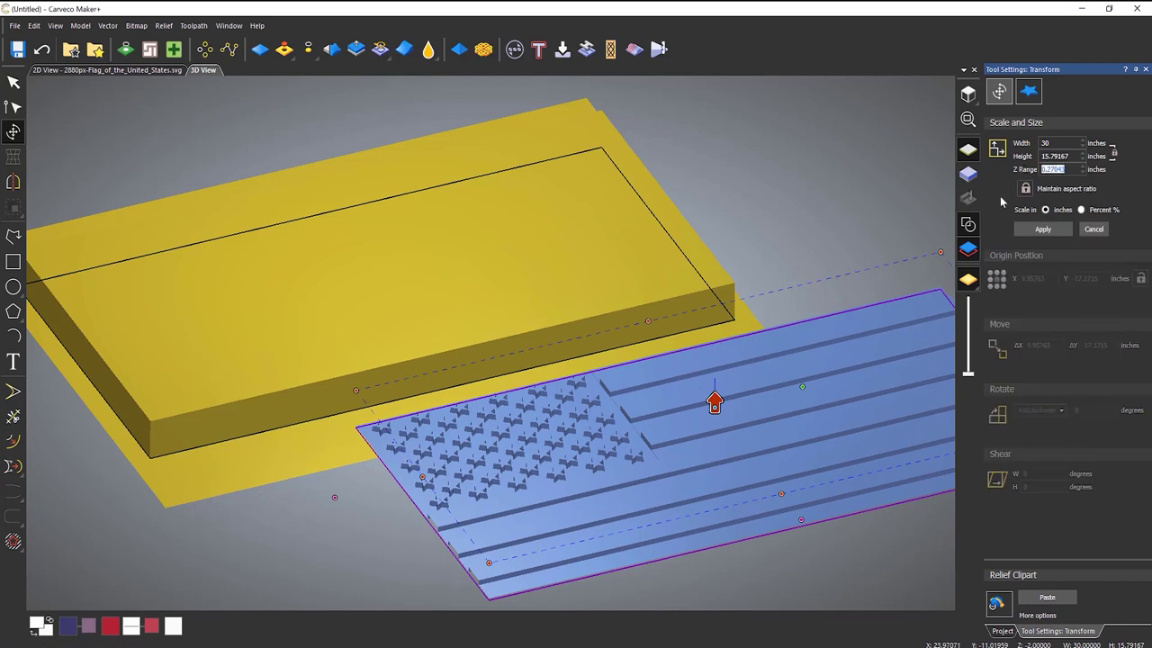
type("0.25")
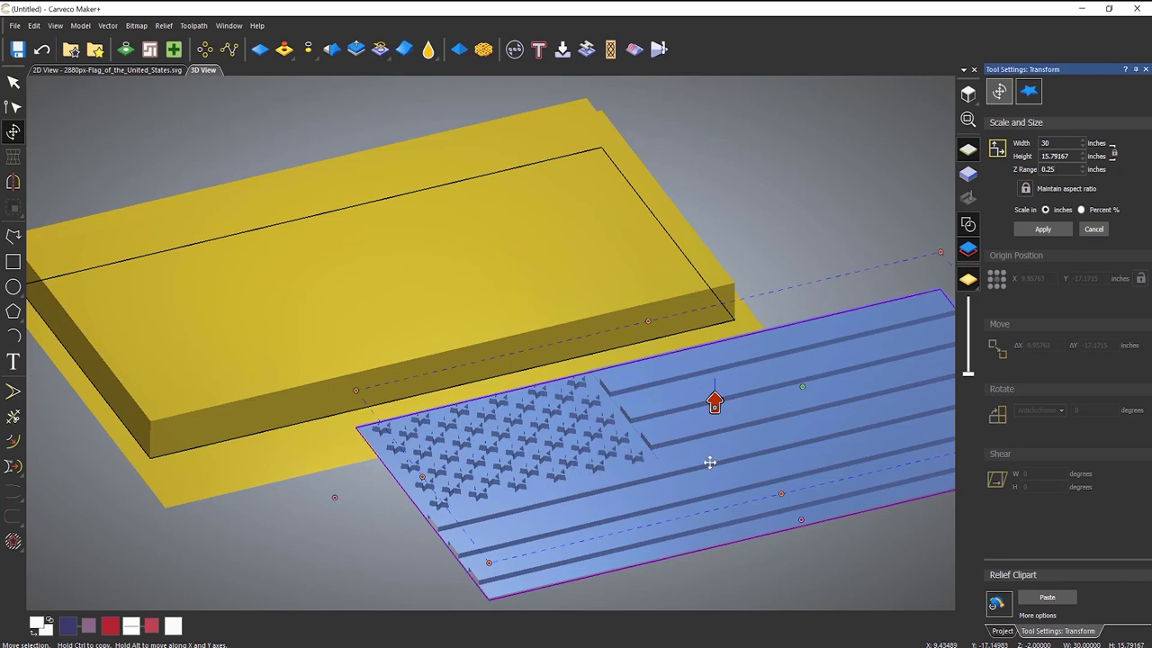
Put the flag back over the base, toggle its combine mode, and paste it
middle_click_drag(708, 463, 744, 428)
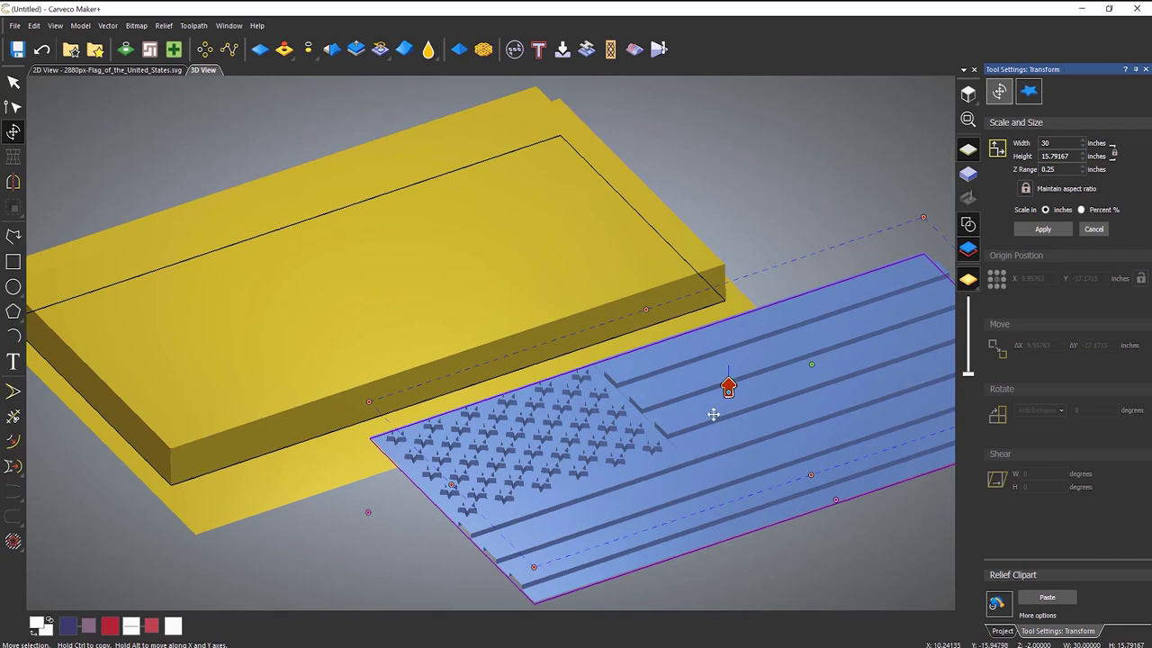
left_click(670, 443)
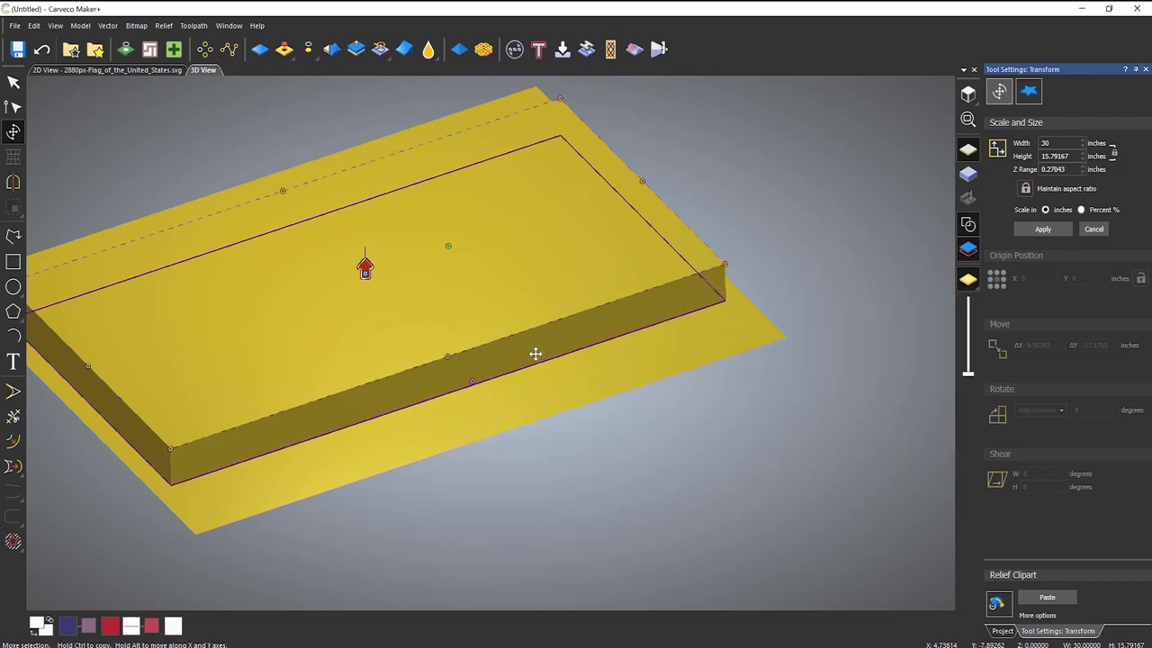
scroll(535, 352, "down", 2)
scroll(406, 296, "up", 4)
scroll(524, 329, "down", 3)
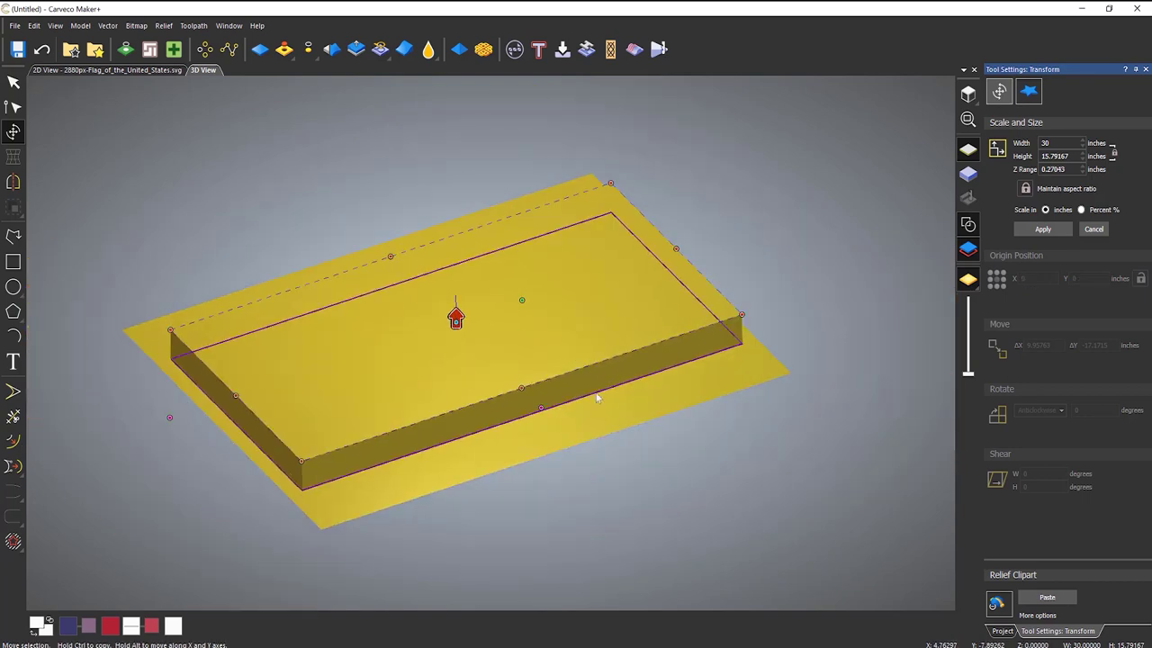
middle_click_drag(597, 398, 958, 621)
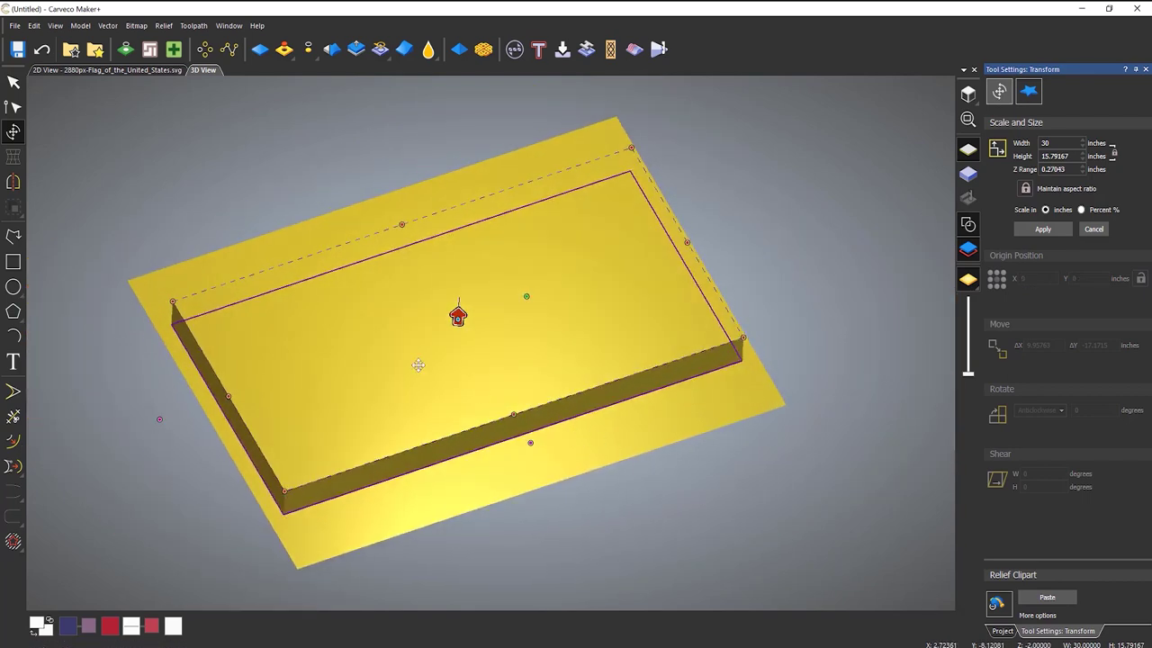
scroll(360, 351, "up", 1)
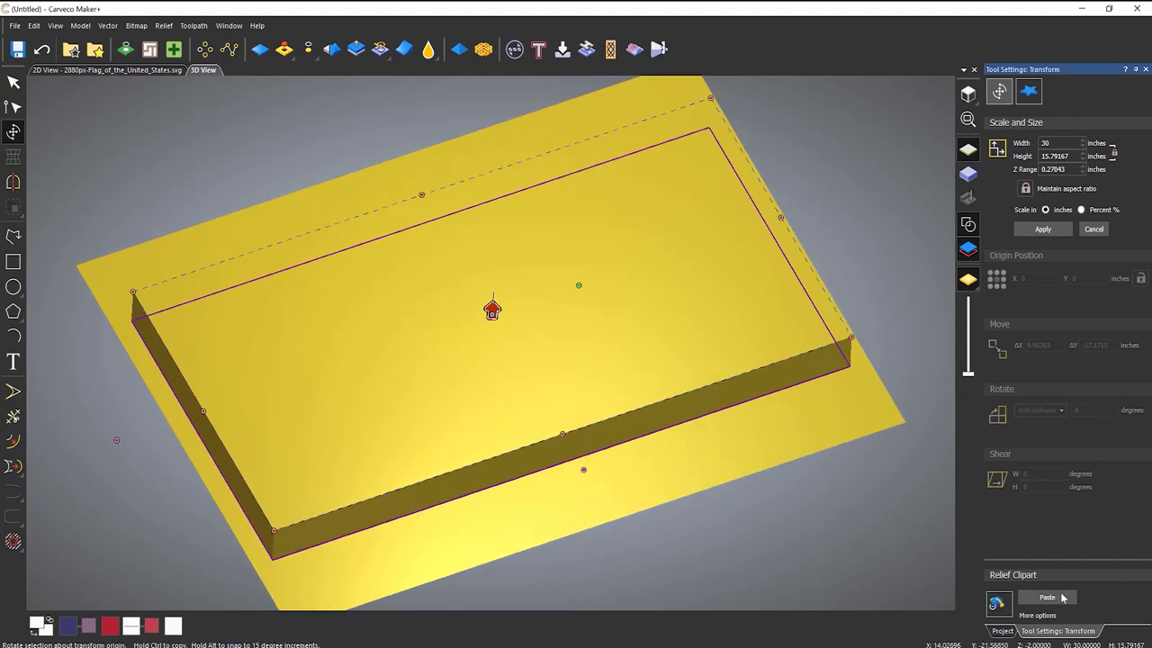
left_click(1002, 604)
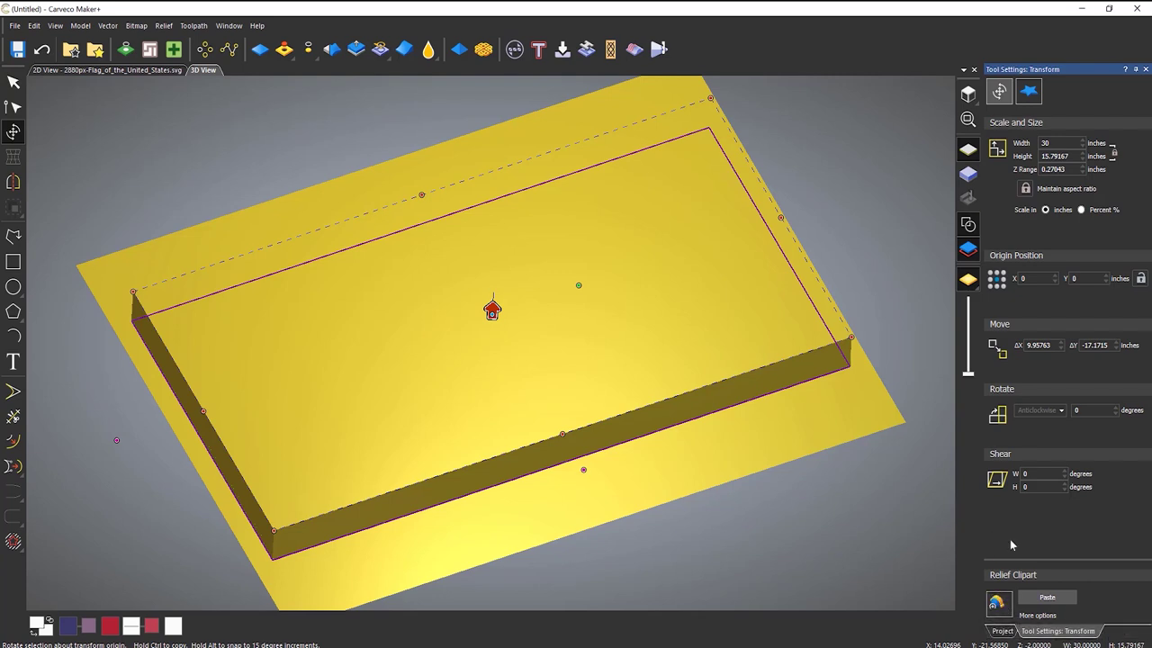
left_click(1047, 599)
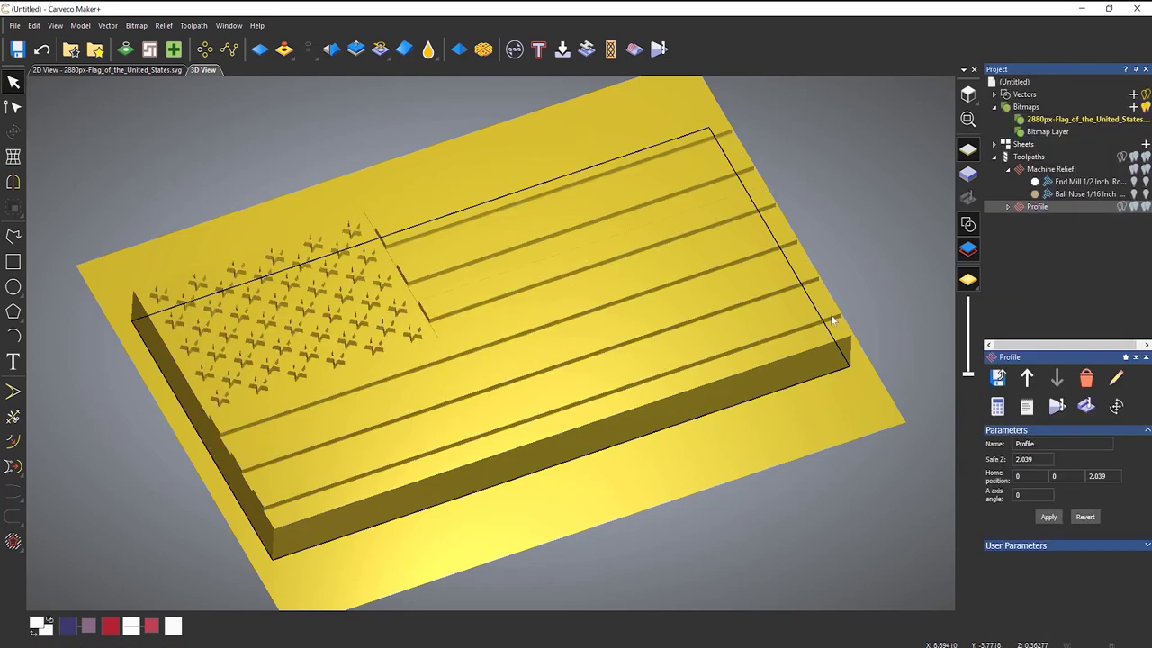
left_click_drag(832, 319, 574, 360)
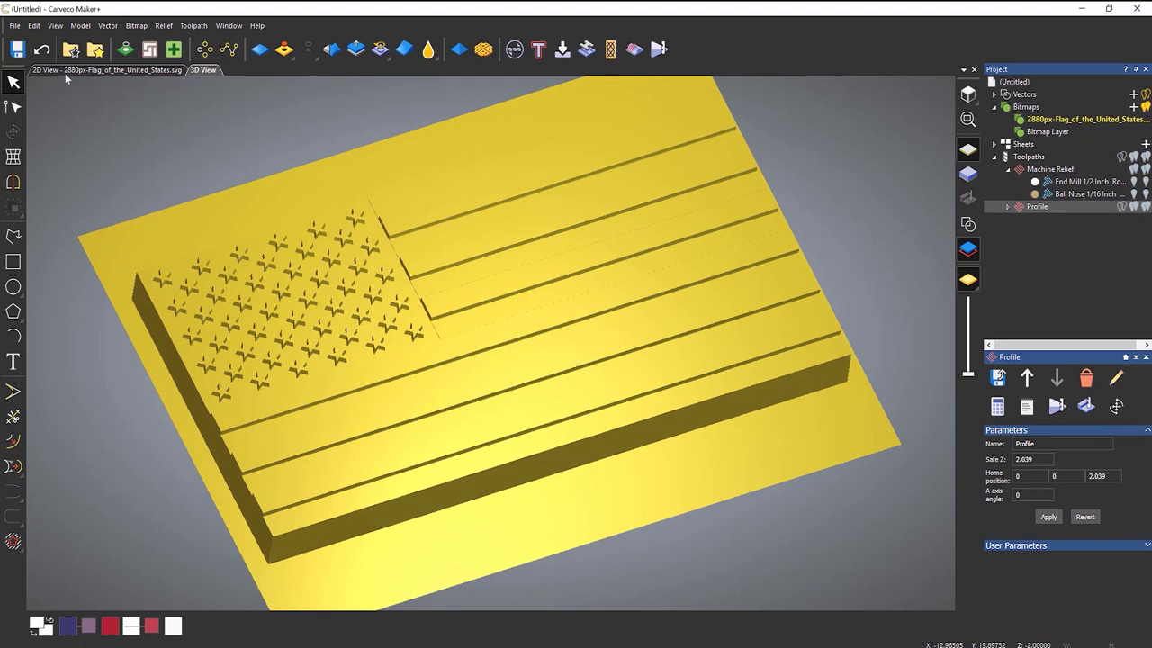
left_click(41, 49)
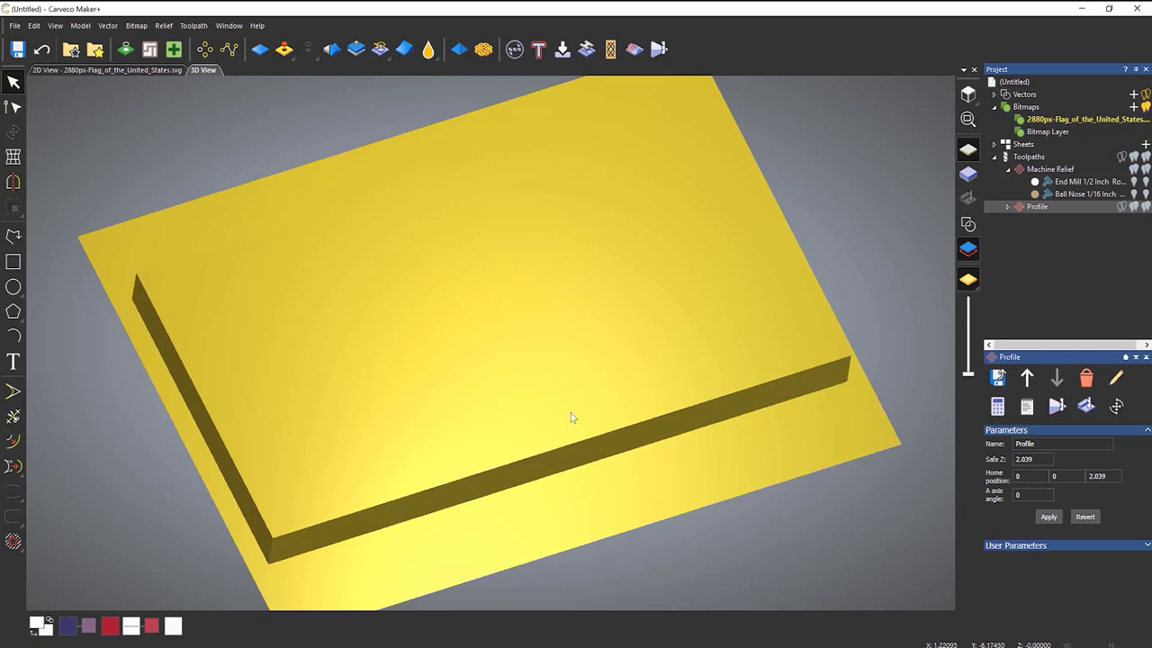
scroll(570, 412, "down", 3)
left_click_drag(561, 411, 504, 118)
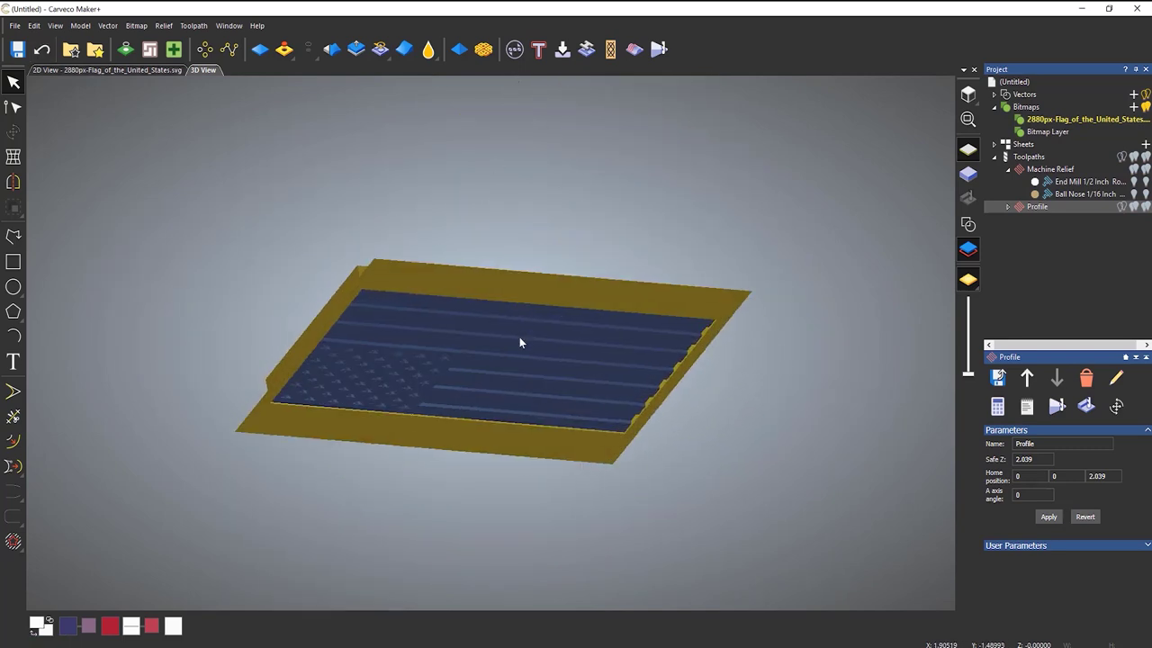
left_click_drag(522, 316, 544, 522)
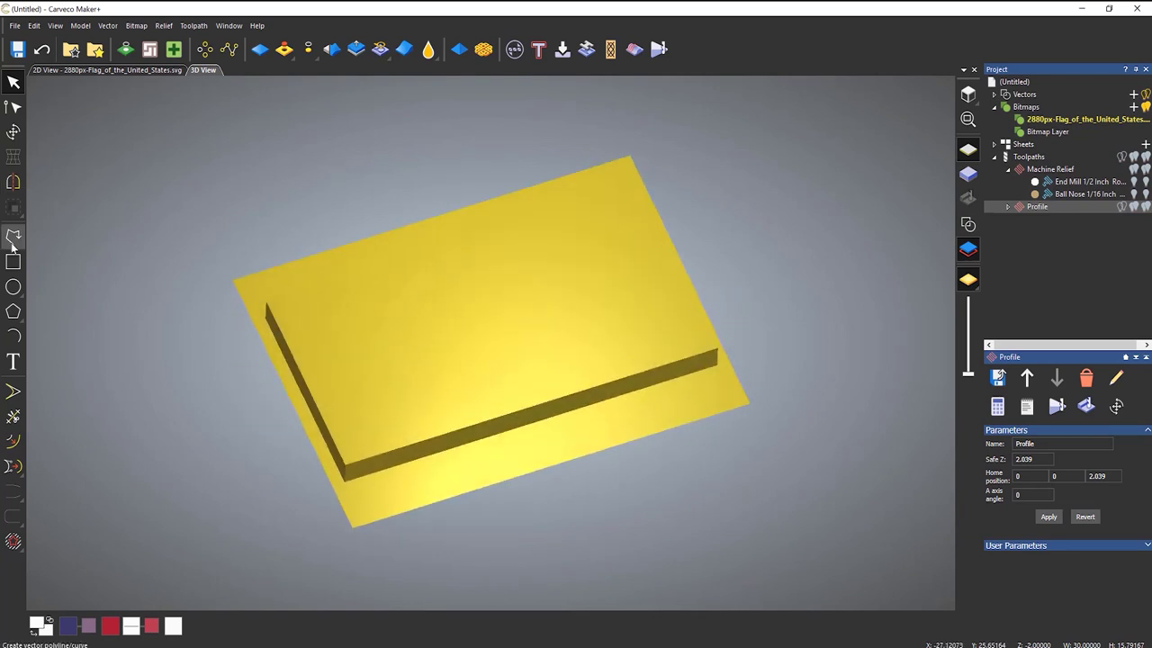
With the Transform tool, pull the flag out and set its Z Range to 0.25
left_click(13, 132)
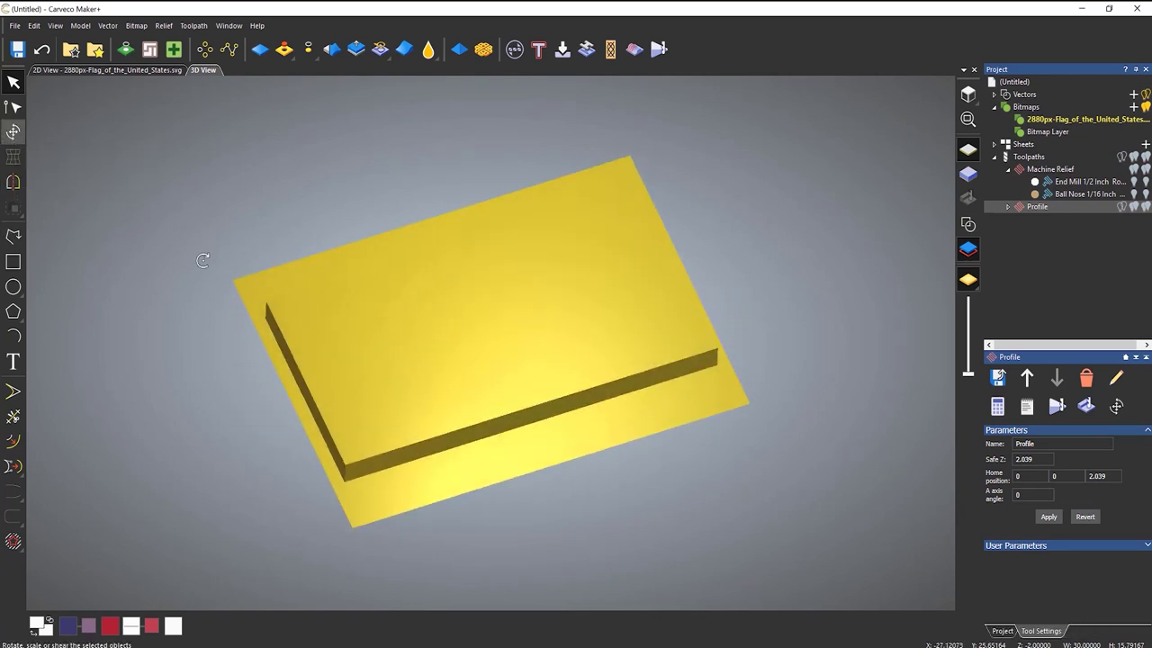
left_click_drag(514, 362, 720, 513)
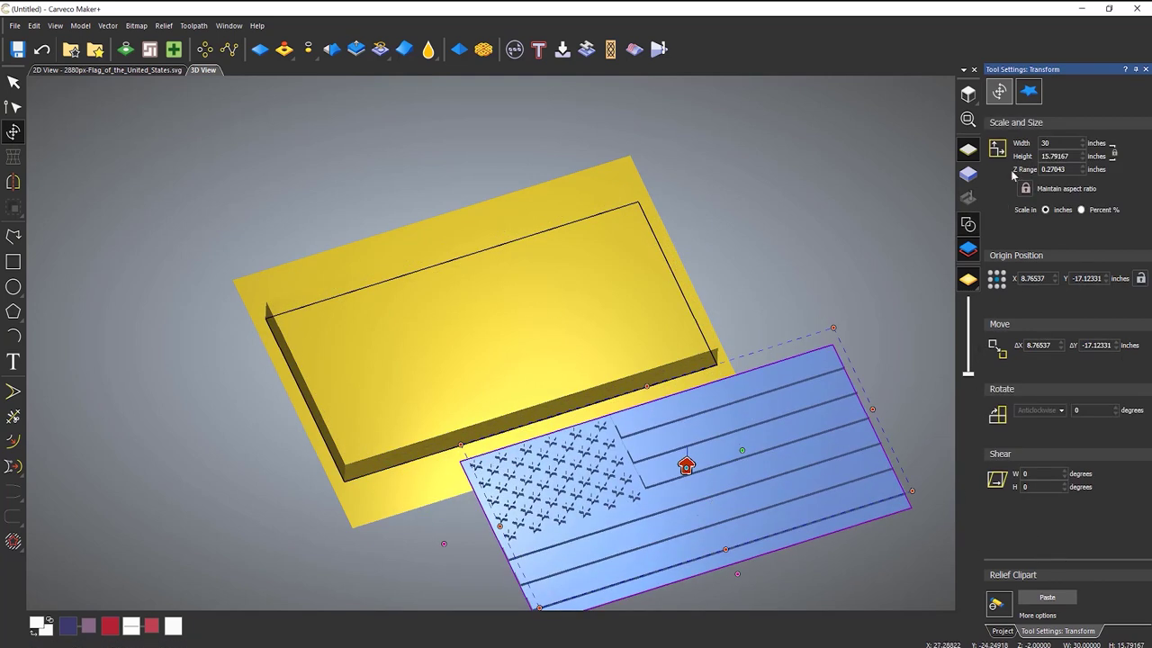
left_click(1053, 169)
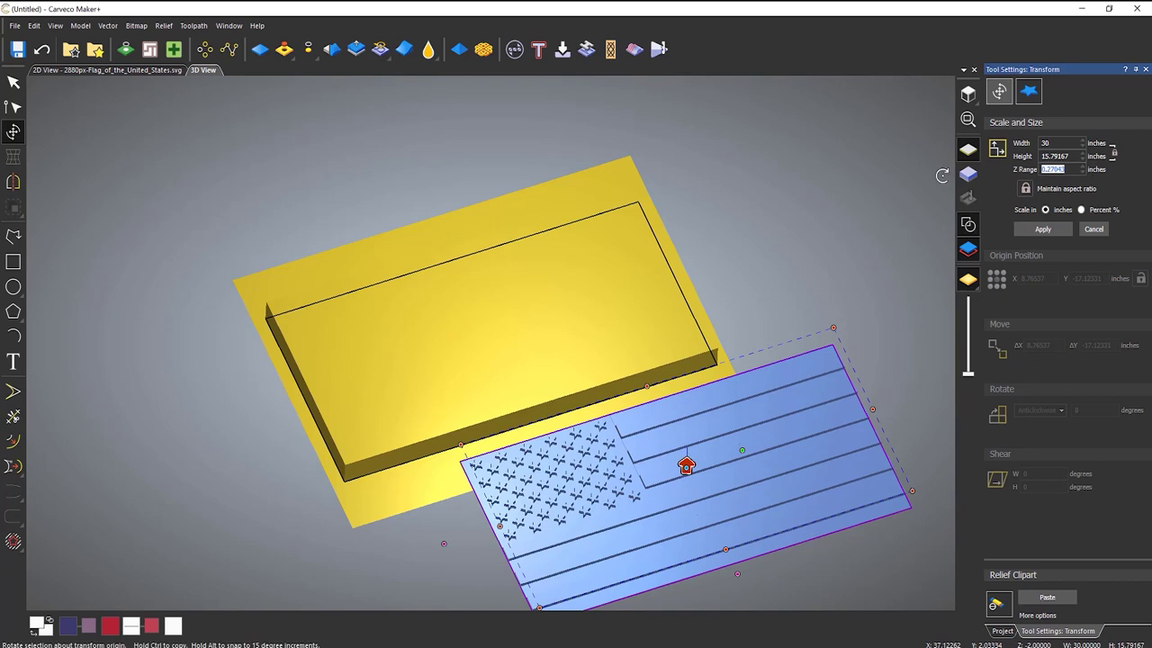
type("0.25")
left_click(1043, 229)
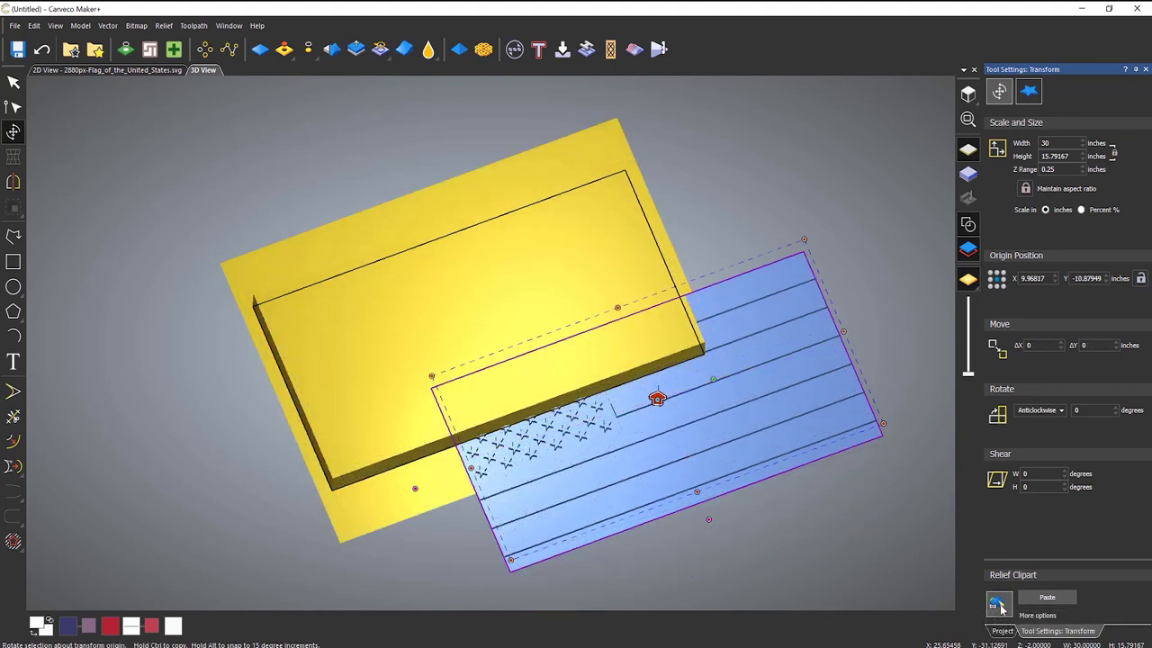
Change the paste combine mode and paste the flag relief into the block
left_click(1000, 605)
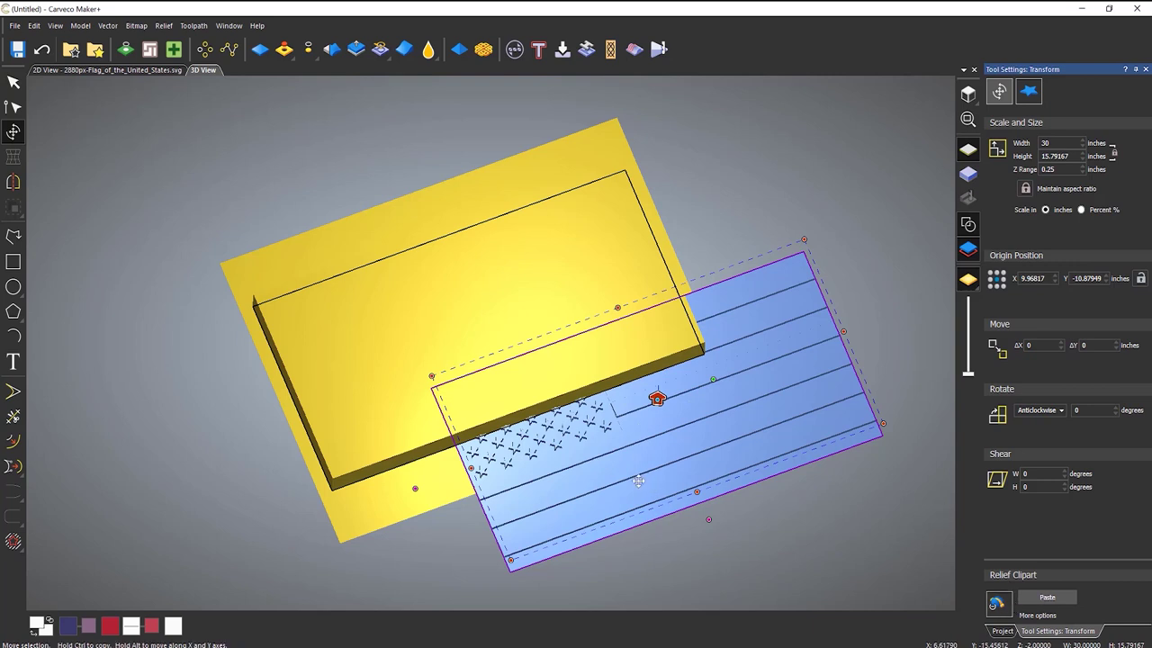
key("Escape")
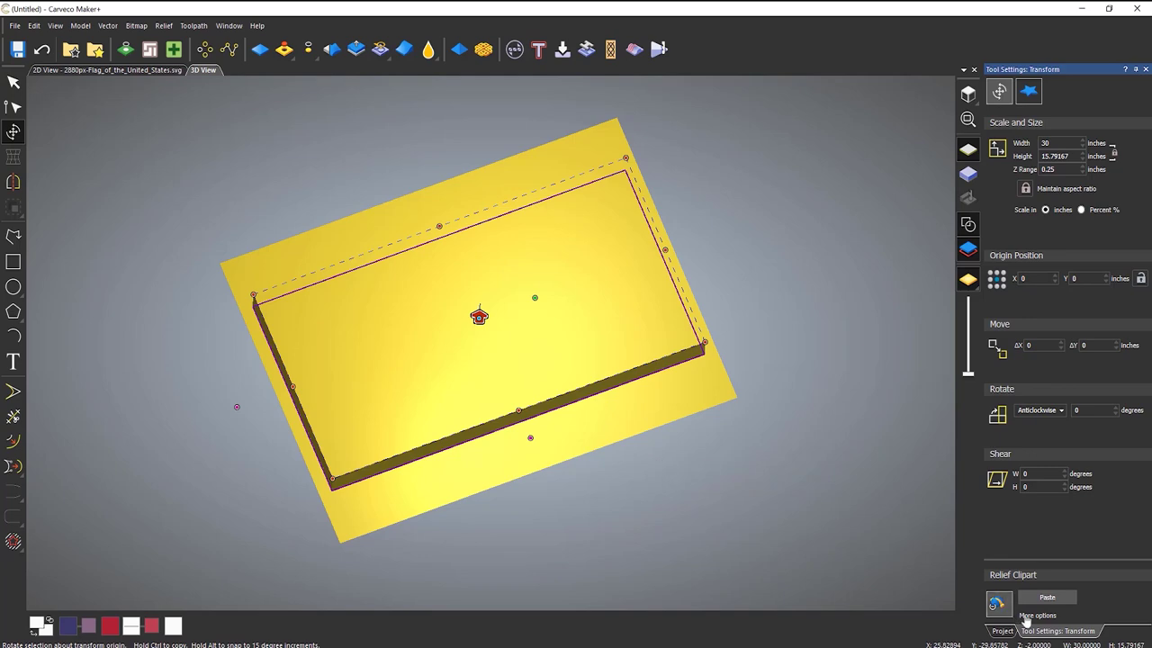
left_click(1046, 597)
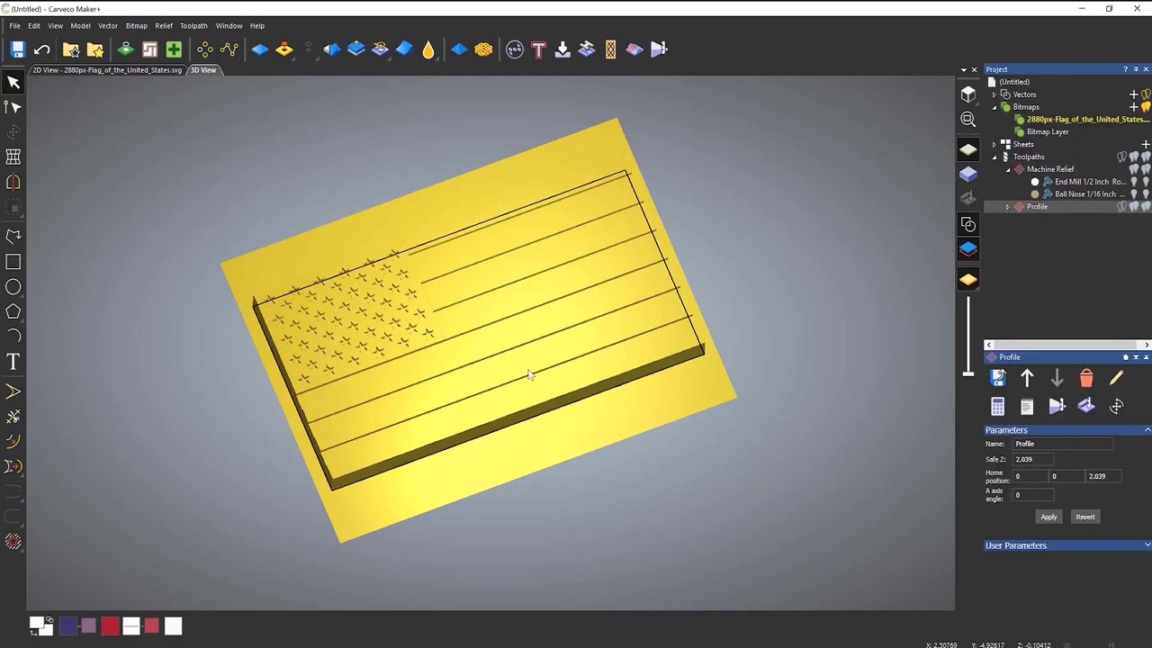
Hide the vector outline and orbit, zoom and pan around the pasted flag's stars and stripes
left_click_drag(528, 372, 664, 296)
left_click(969, 224)
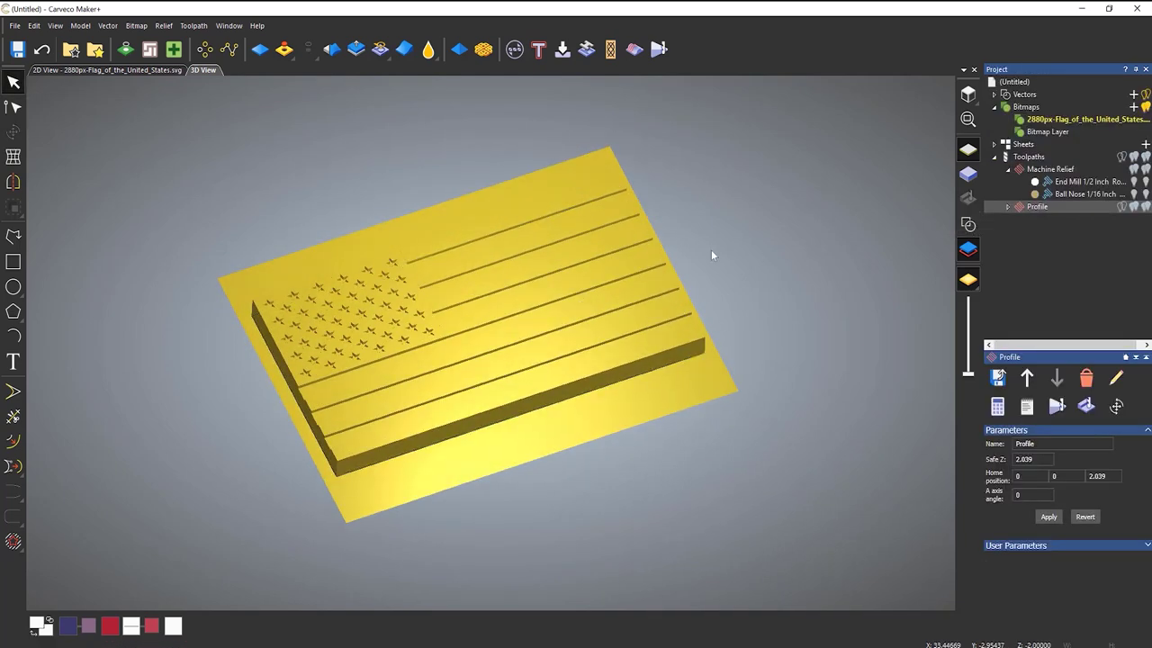
scroll(504, 330, "up", 3)
scroll(504, 329, "up", 3)
mouse_move(579, 303)
left_mouse_down()
mouse_move(547, 367)
mouse_move(540, 441)
mouse_move(589, 193)
mouse_move(552, 364)
left_mouse_up()
scroll(540, 441, "down", 3)
scroll(563, 339, "up", 3)
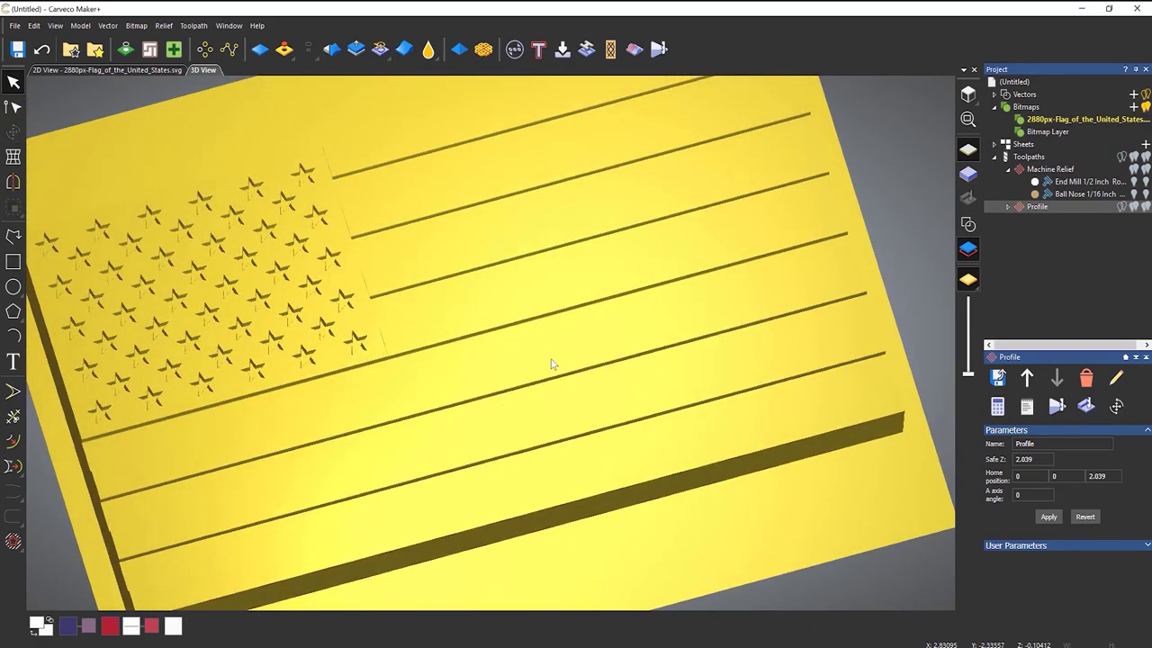
left_click_drag(496, 322, 468, 294)
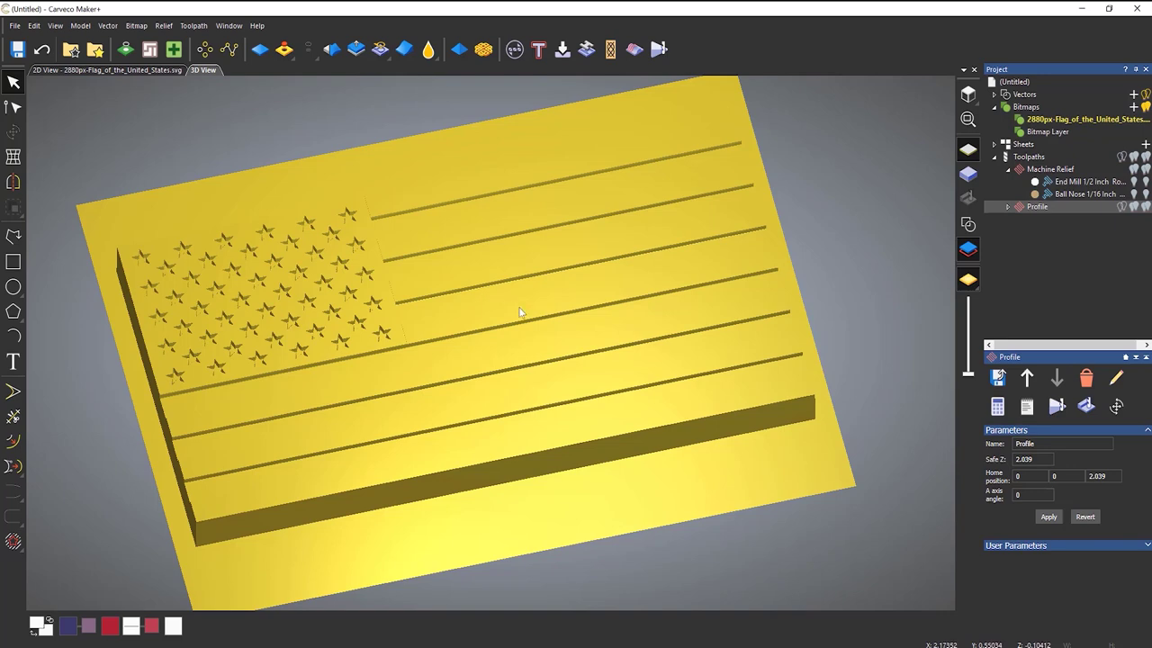
left_click_drag(522, 314, 553, 336)
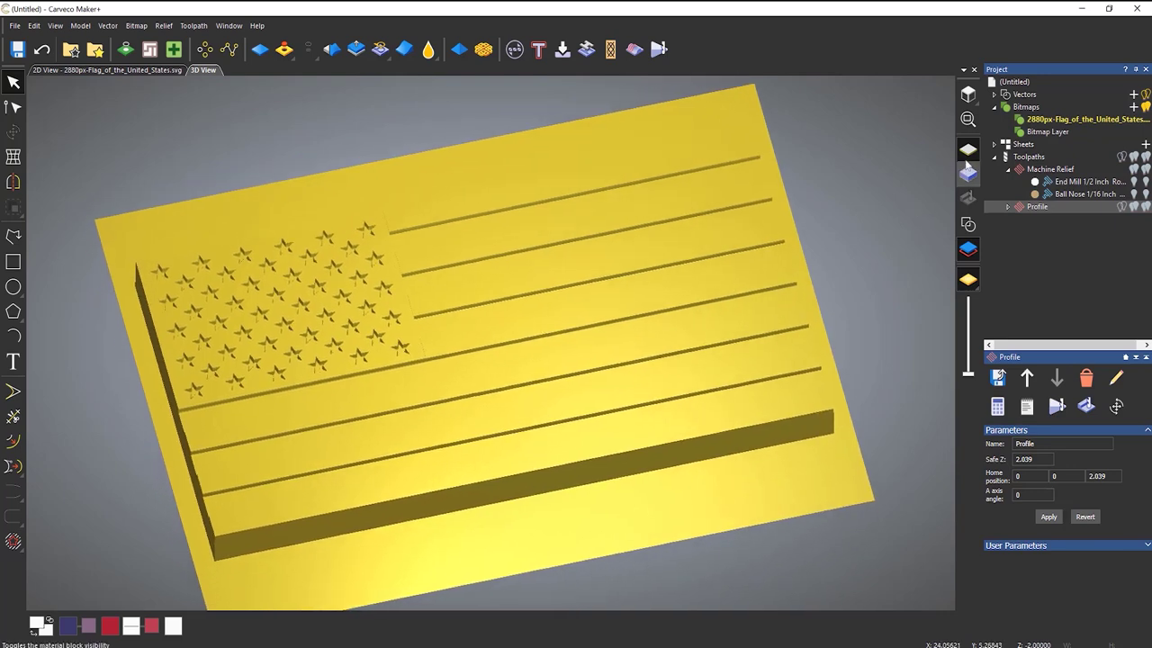
left_click_drag(905, 252, 499, 288)
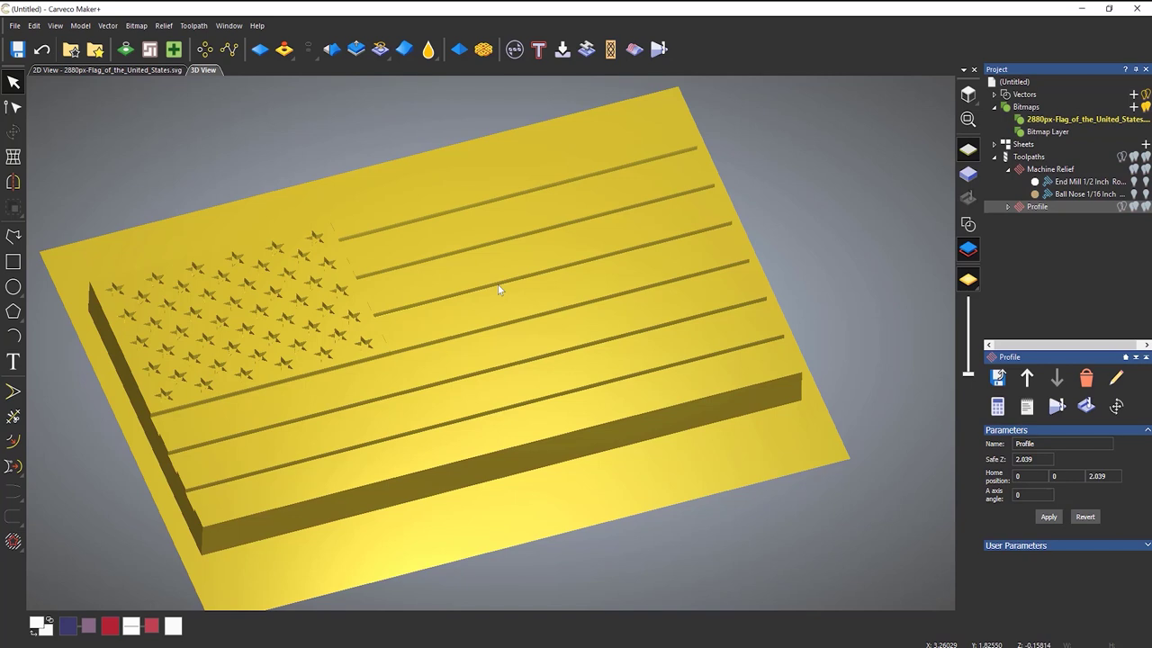
middle_click_drag(487, 297, 539, 302)
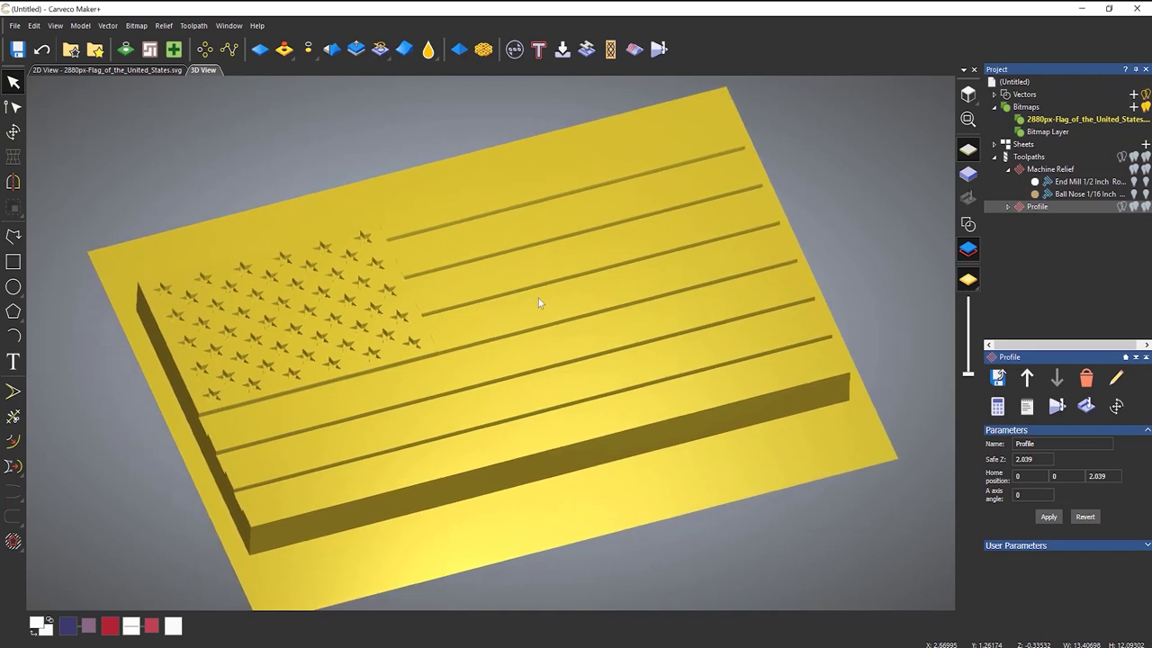
Drag Eagle1 from the Relief Clipart Library onto the flag, enlarging it over the stripes
left_click(95, 50)
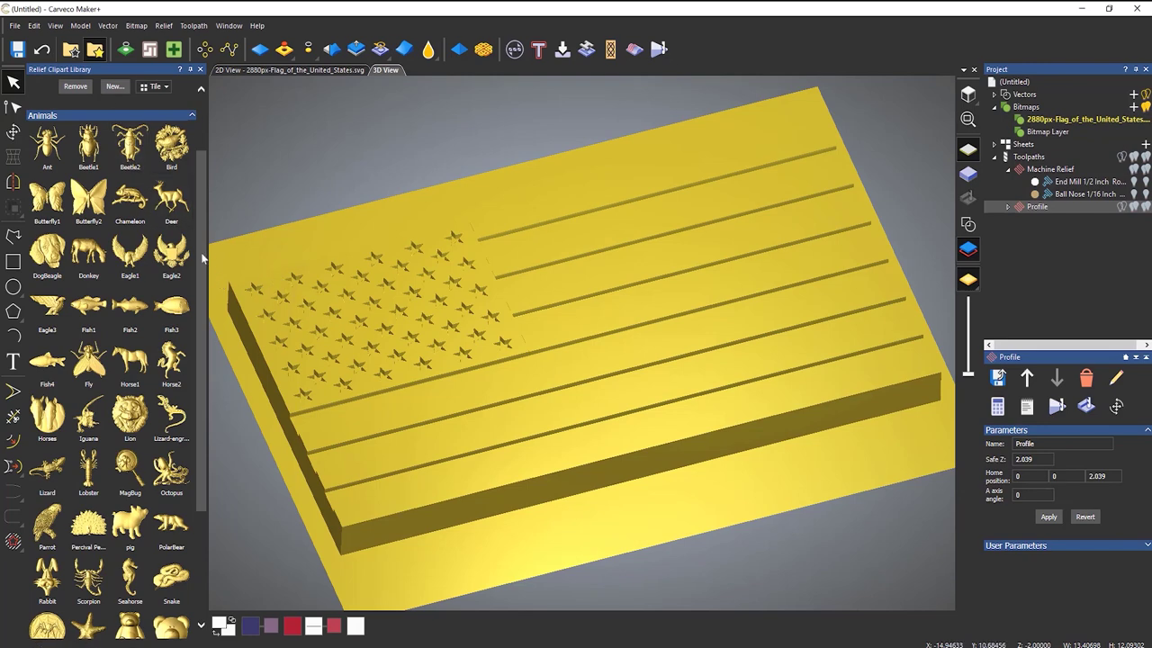
scroll(201, 252, "up", 3)
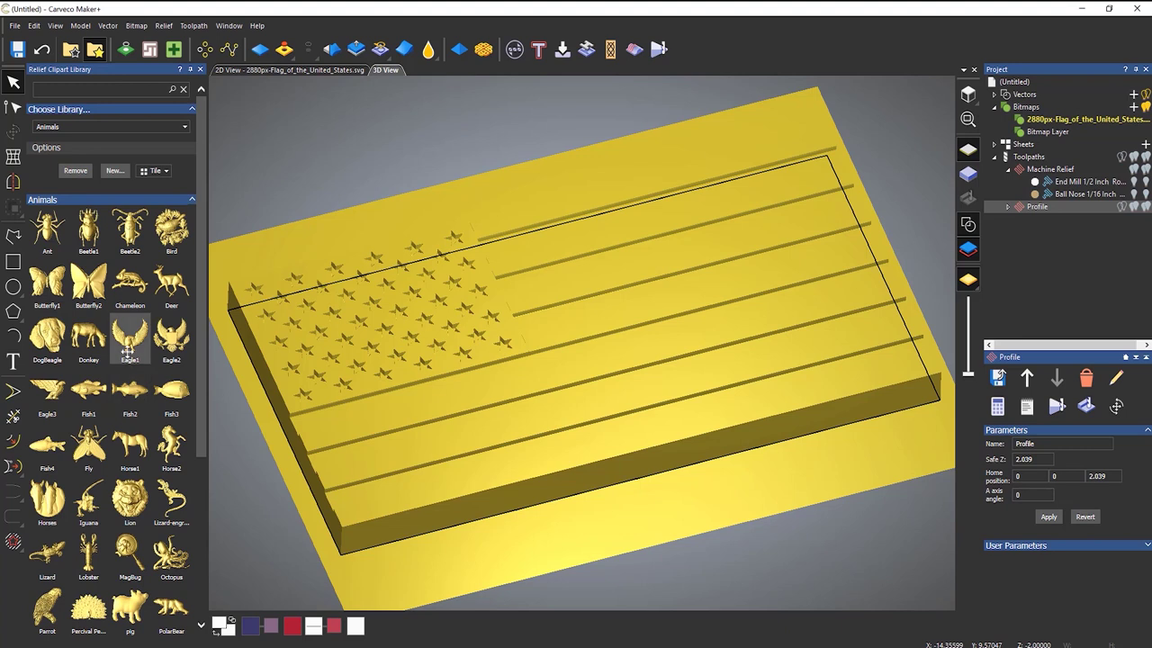
left_click_drag(130, 343, 634, 306)
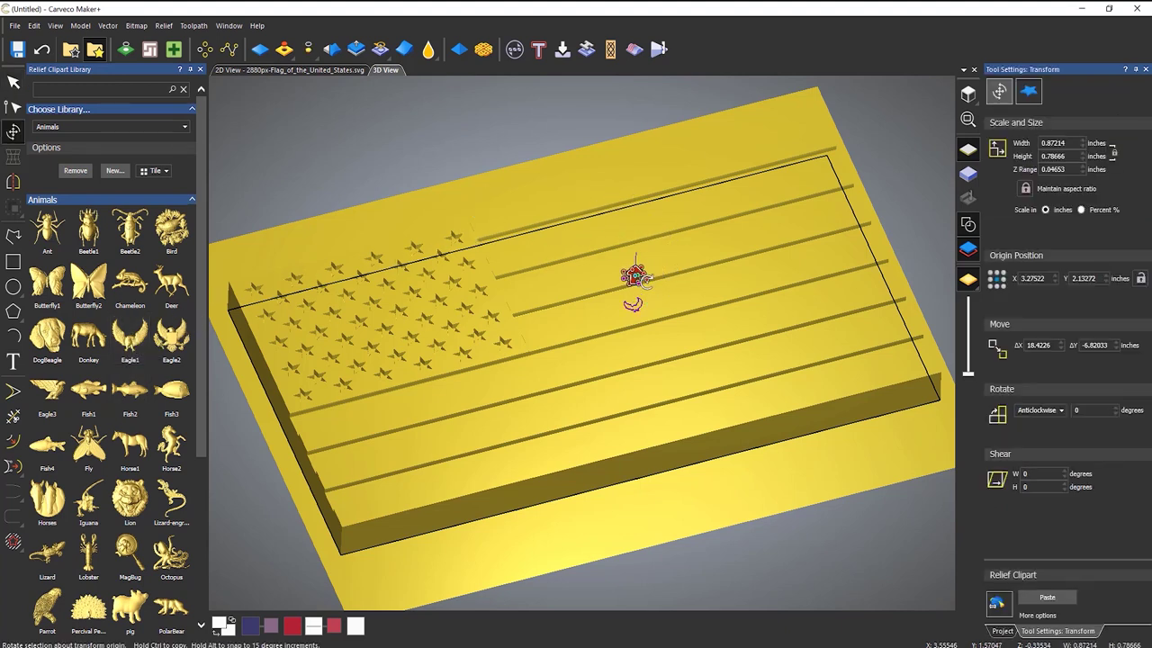
left_click_drag(646, 279, 999, 453)
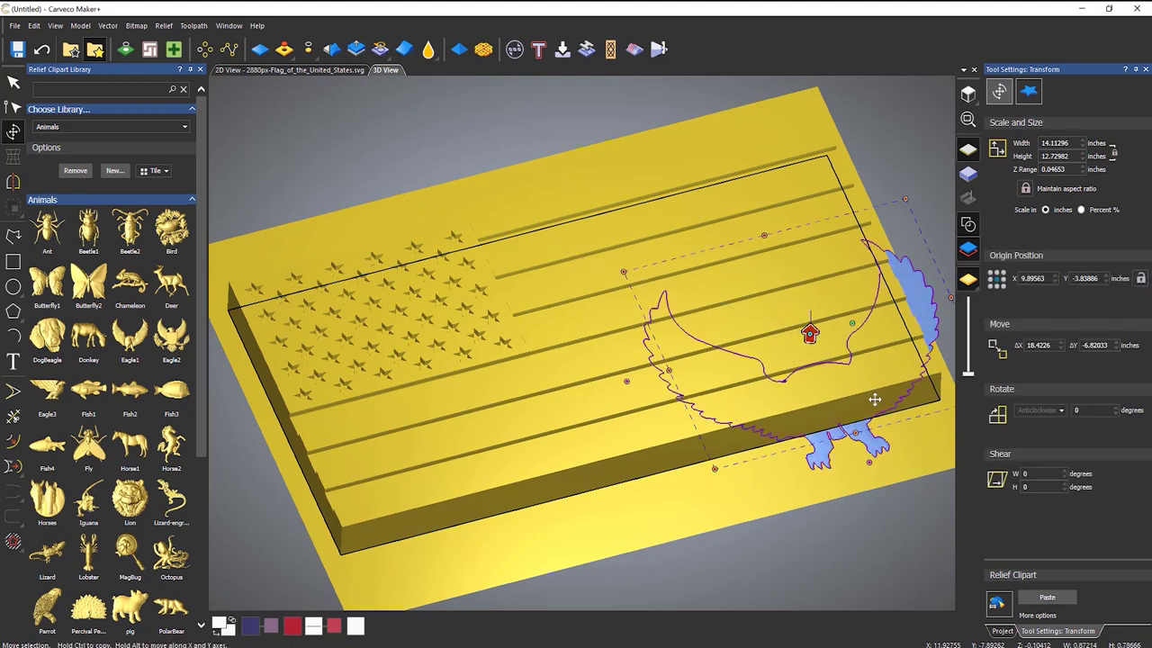
left_click_drag(874, 399, 763, 339)
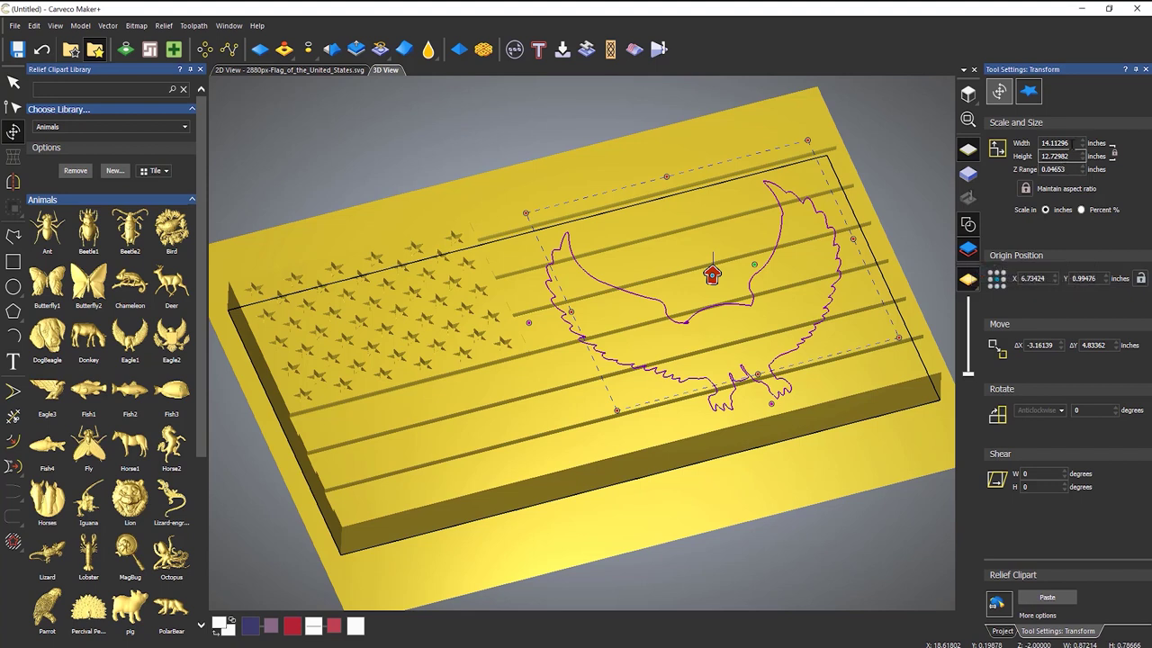
Set the eagle's width to 12 inches and its Z range to 0.25
left_click(1066, 144)
left_click_drag(1068, 143, 1008, 140)
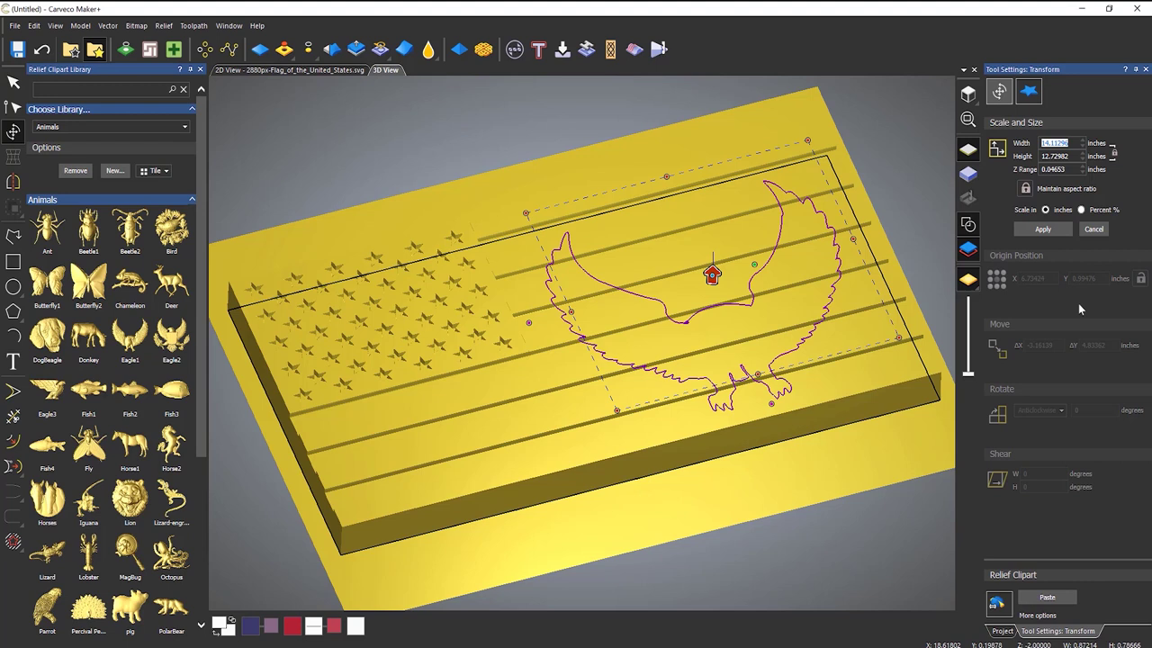
type("12")
left_click(1043, 229)
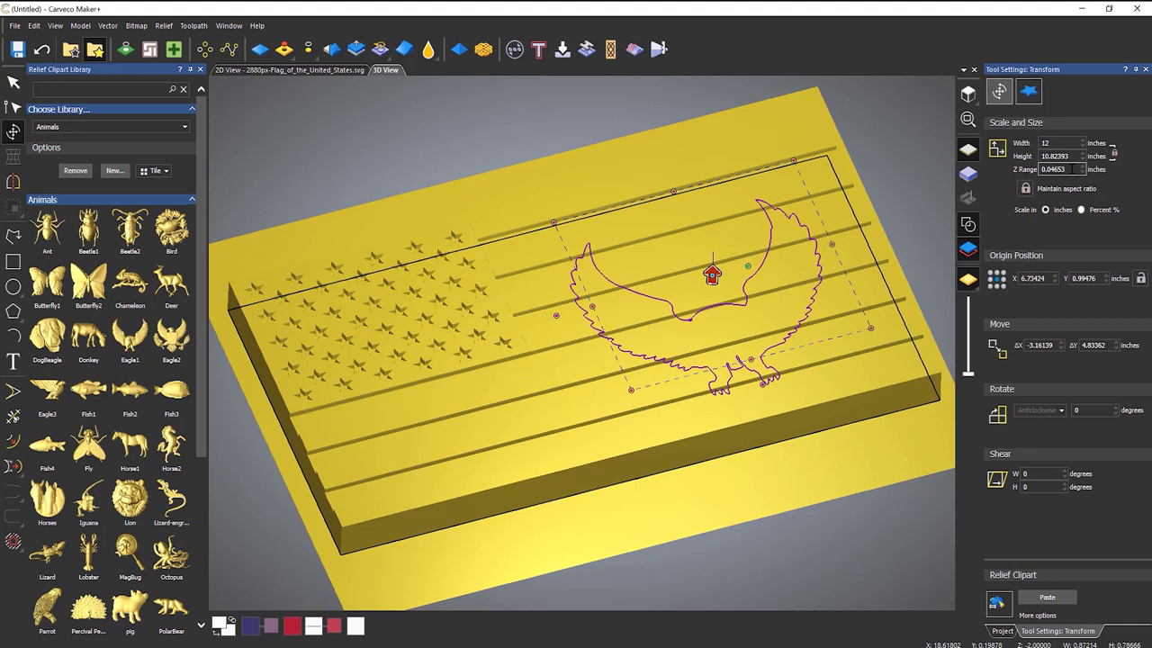
double_click(1073, 168)
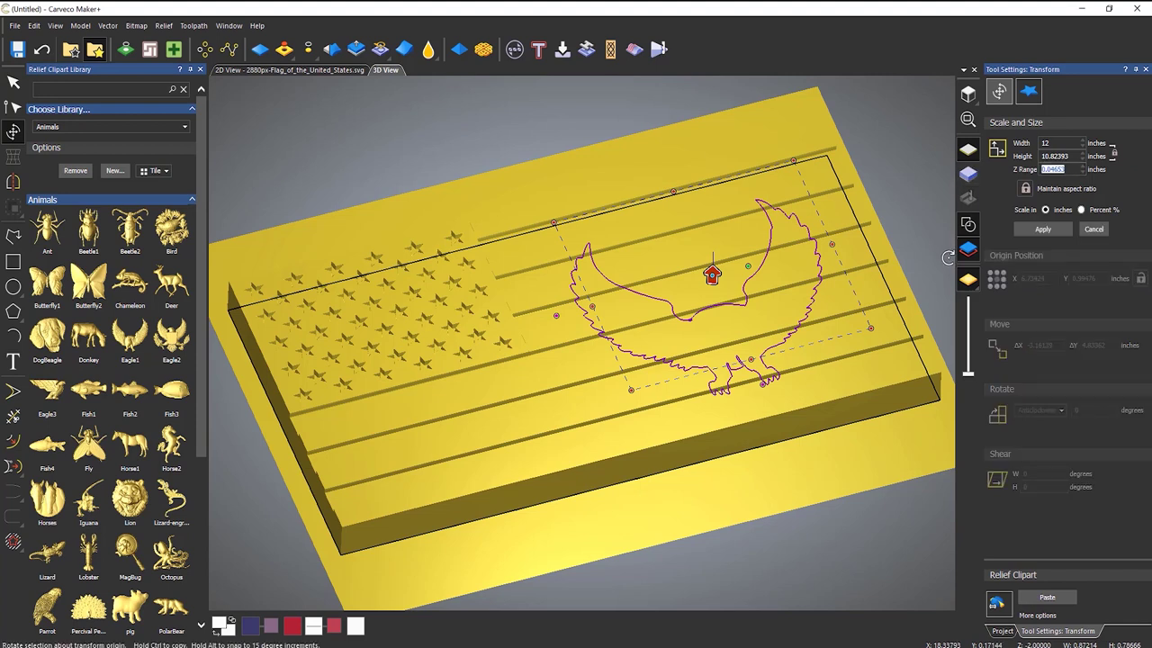
type("0.25")
left_click(1042, 229)
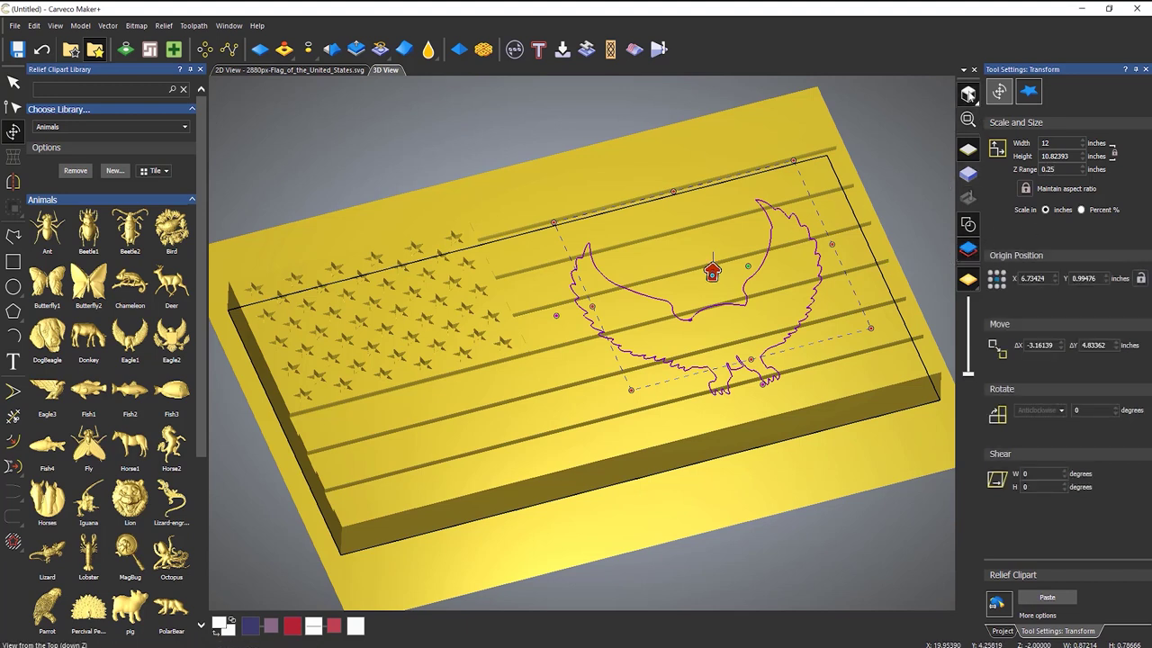
From the top view, move the eagle down and right, then paste it in Replace mode
left_click(968, 93)
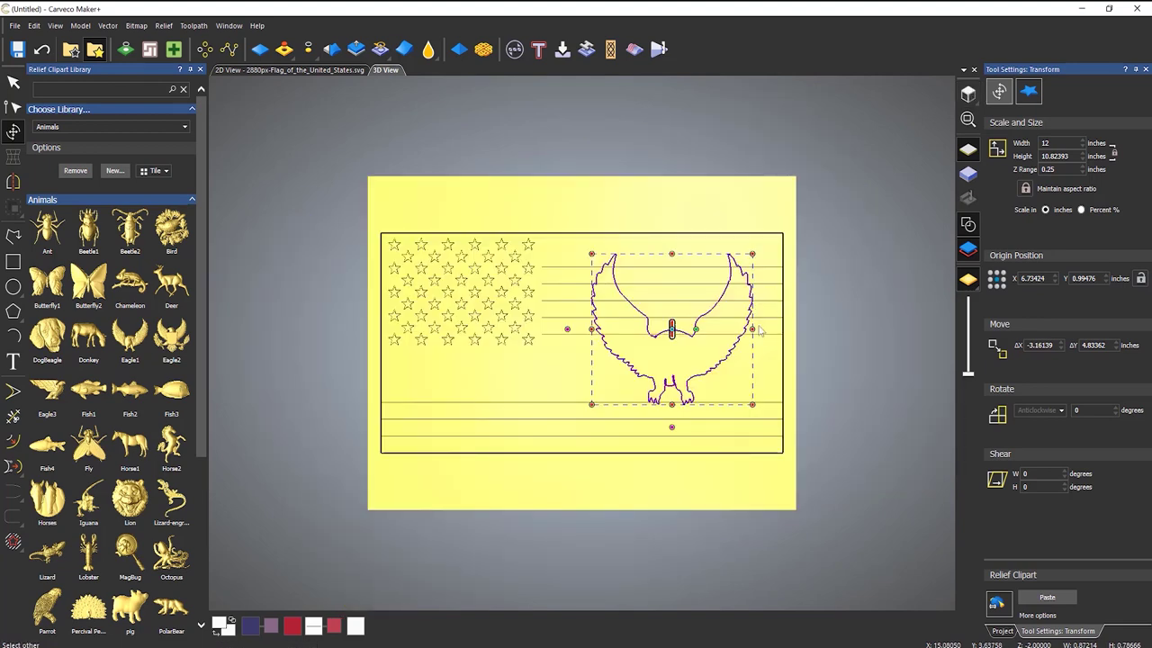
scroll(689, 328, "up", 2)
scroll(654, 390, "up", 1)
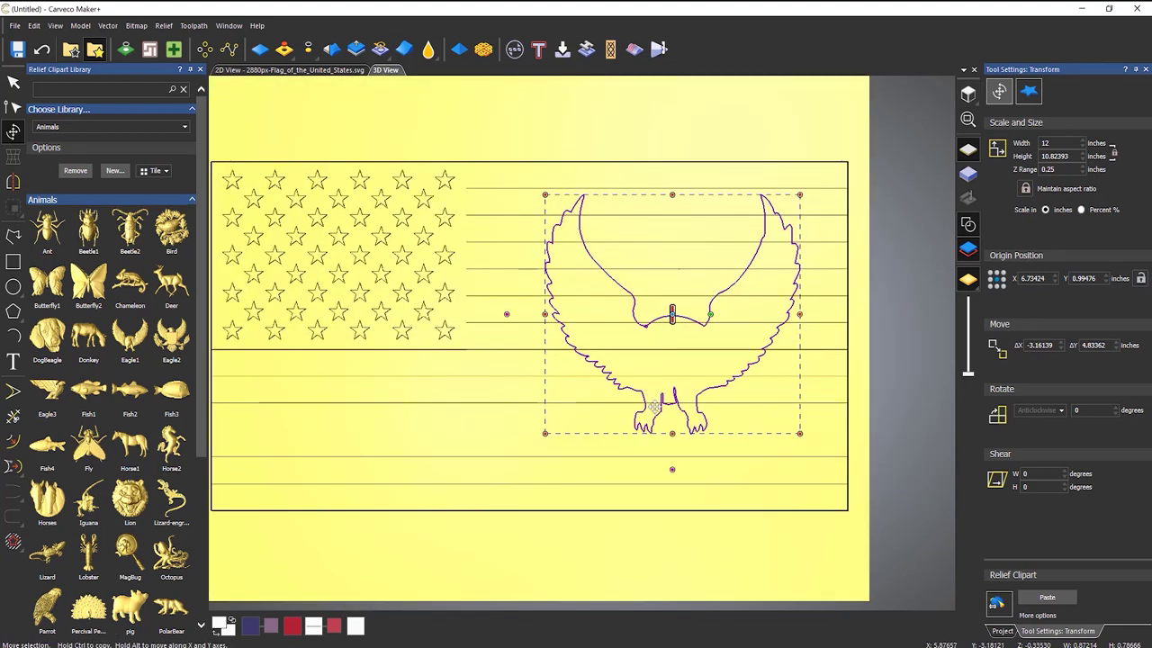
left_click_drag(655, 411, 671, 477)
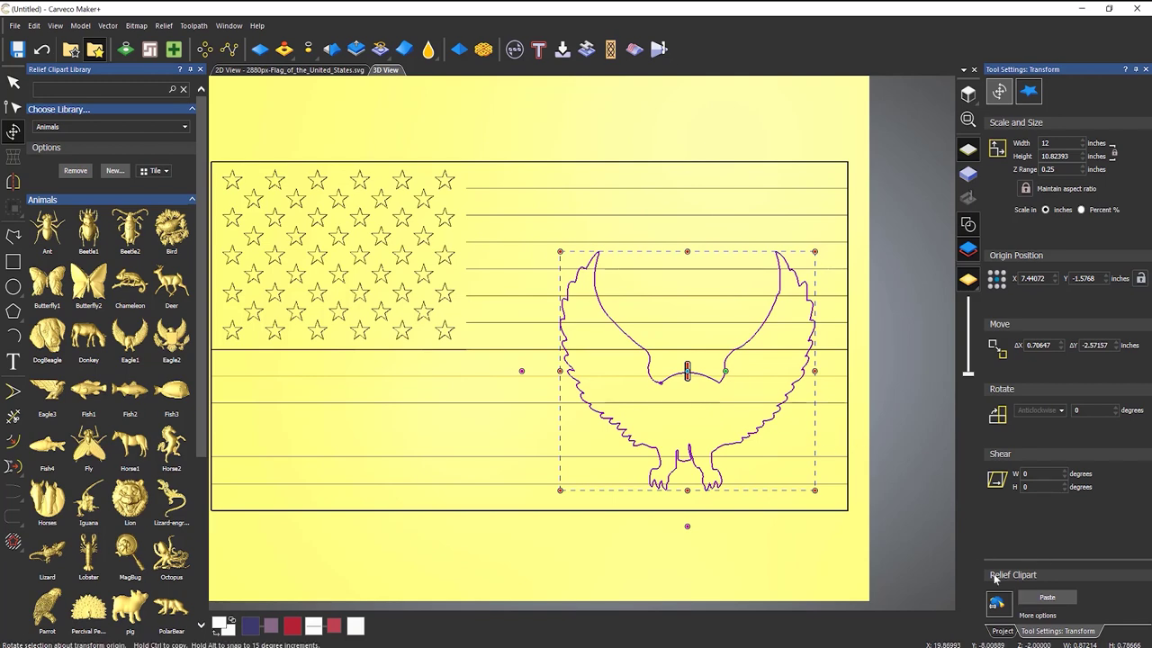
middle_click_drag(692, 522, 690, 263)
middle_click_drag(707, 377, 675, 425)
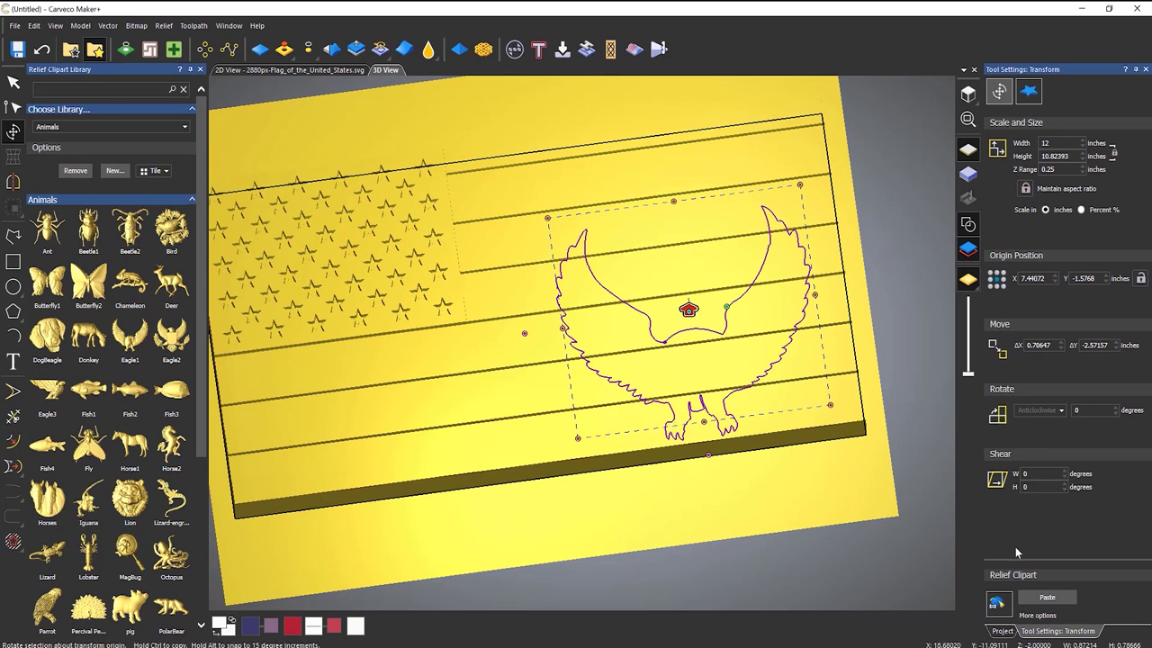
left_click(1037, 615)
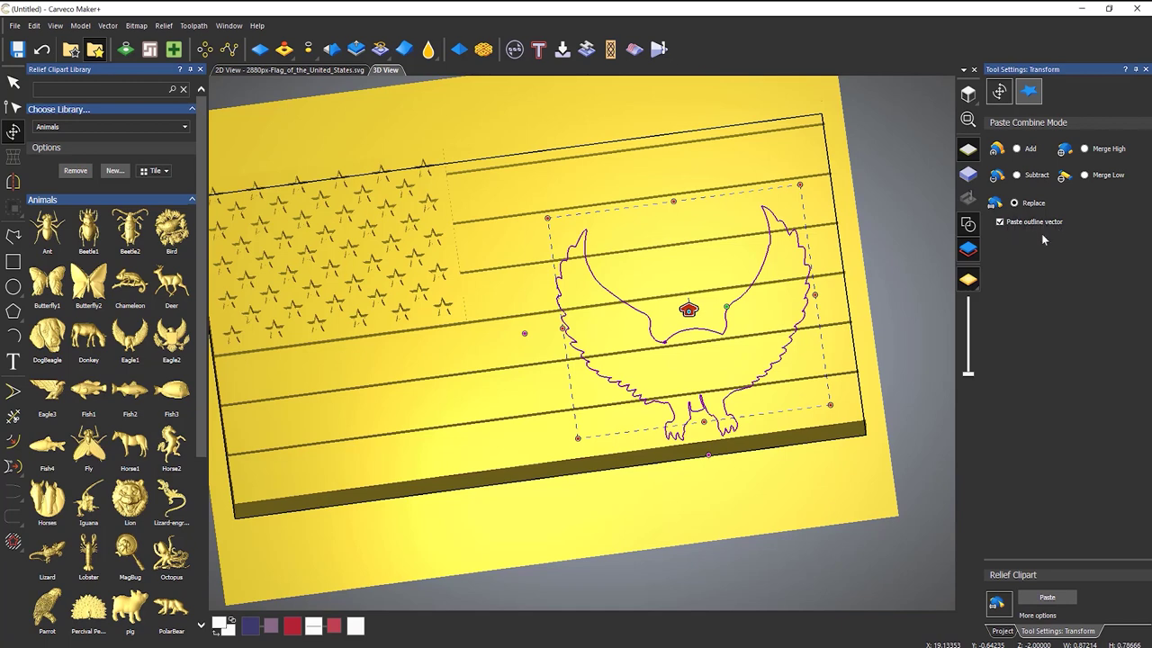
left_click(1047, 599)
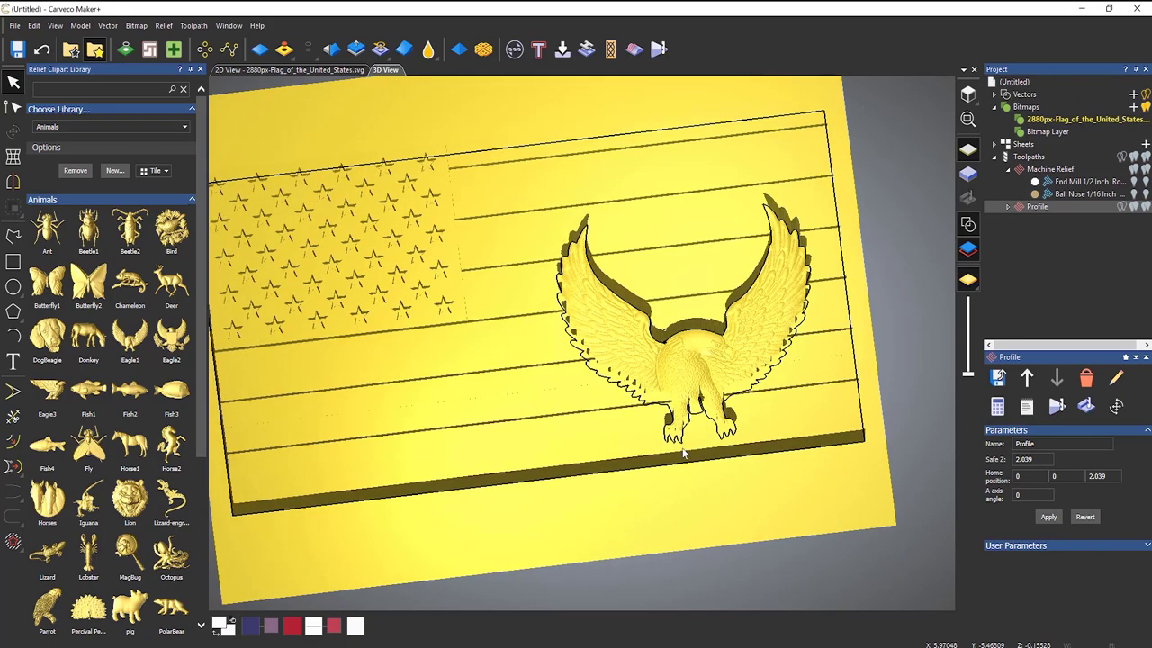
Orbit around the merged flag relief, briefly hiding and restoring the vector outlines
left_click_drag(684, 455, 932, 228)
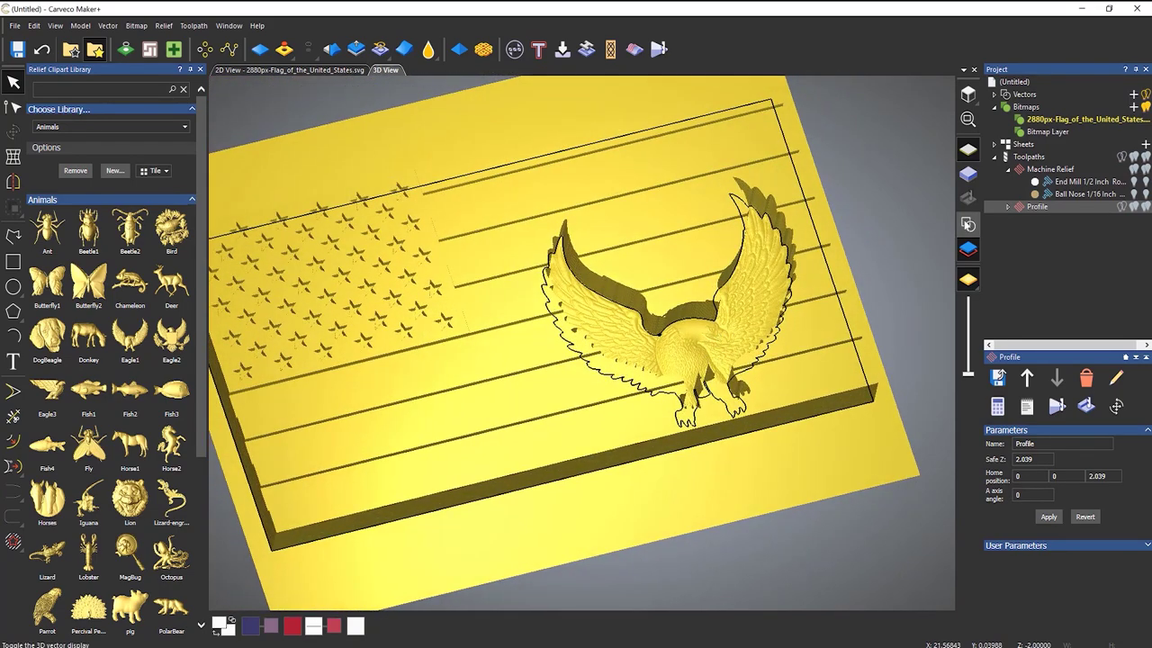
left_click(968, 224)
left_click_drag(815, 220, 850, 143)
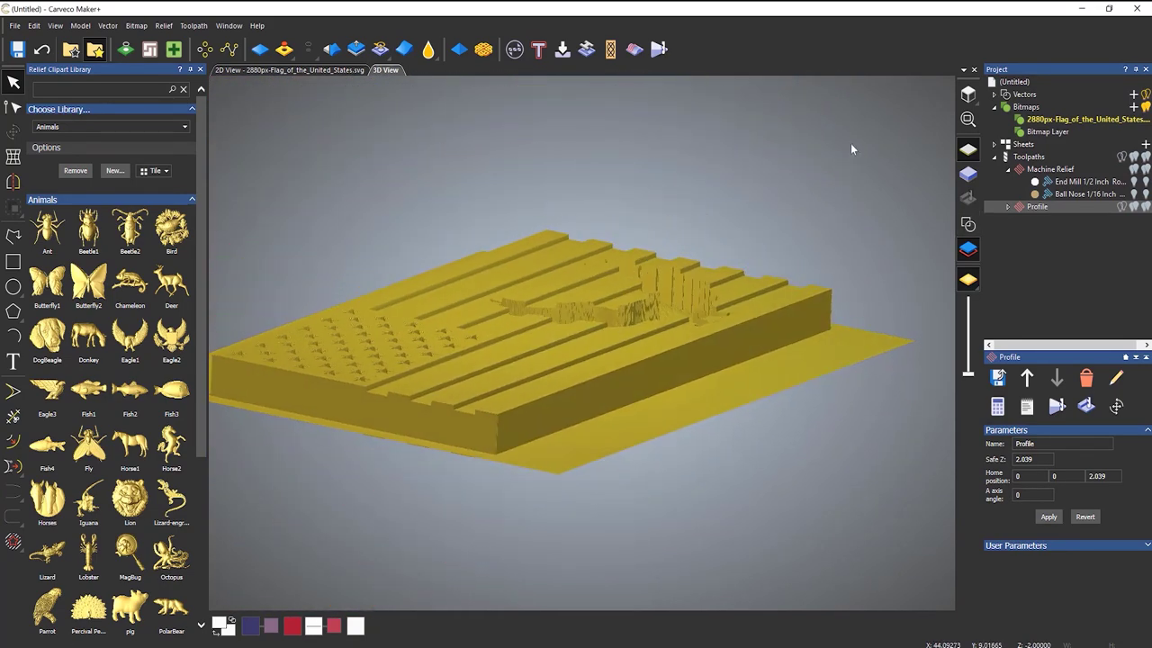
left_click_drag(692, 283, 644, 489)
left_click(969, 224)
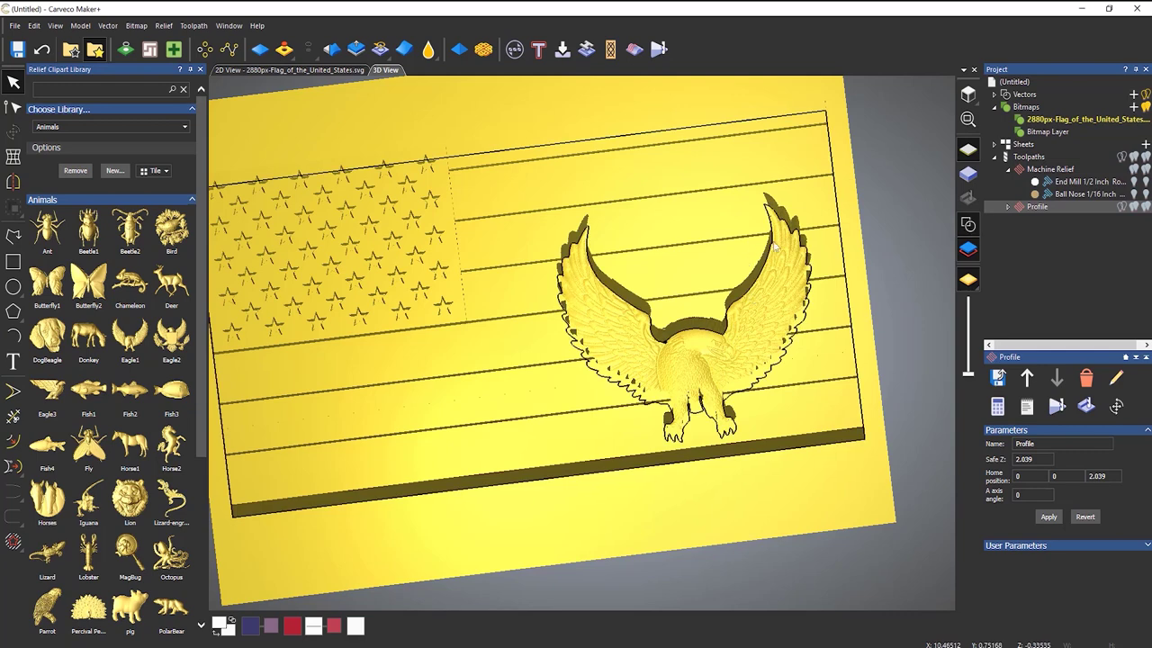
Select the eagle outline and start the Shape Editor with vectors hidden
left_click(762, 272)
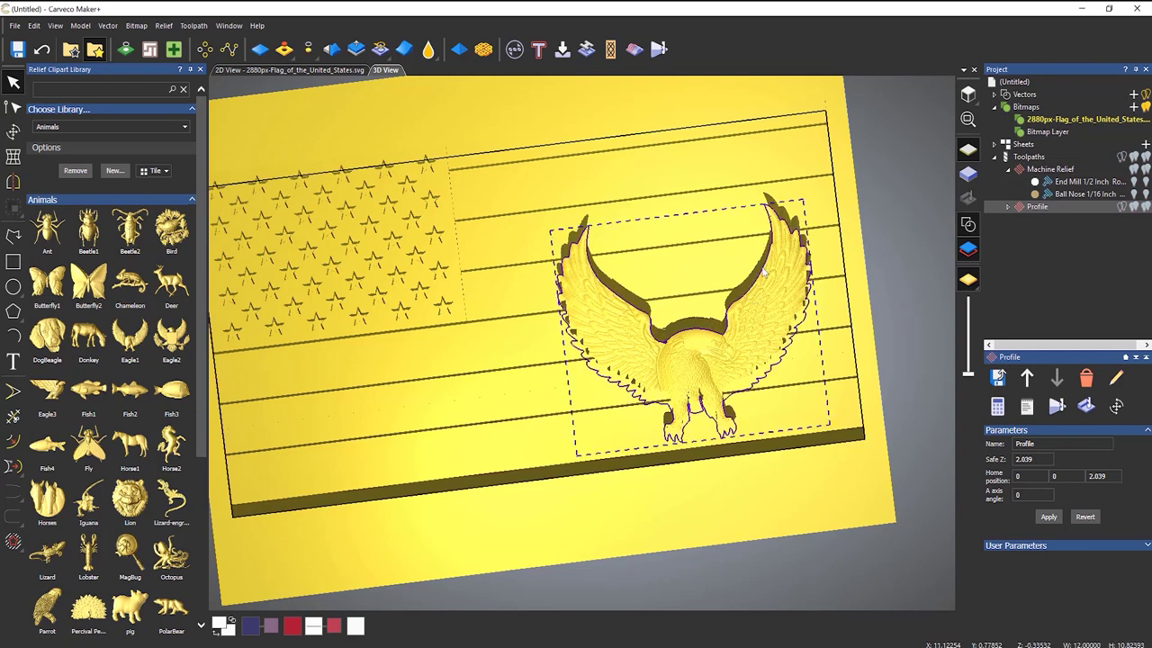
scroll(684, 374, "up", 2)
scroll(684, 373, "up", 1)
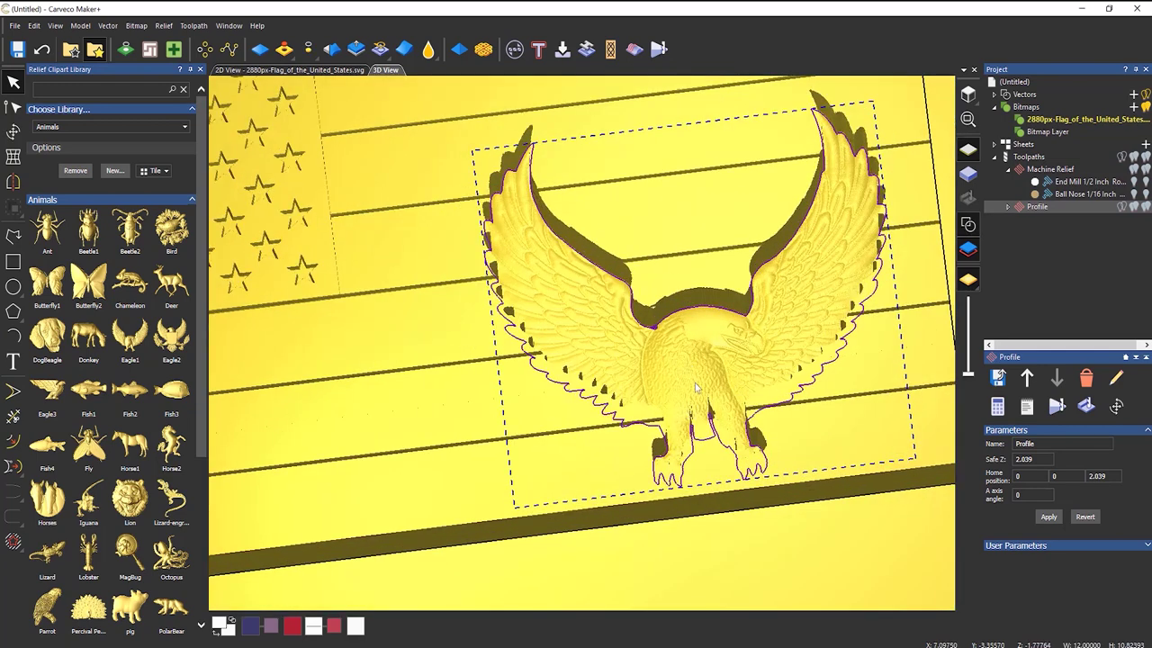
left_click_drag(704, 414, 793, 303)
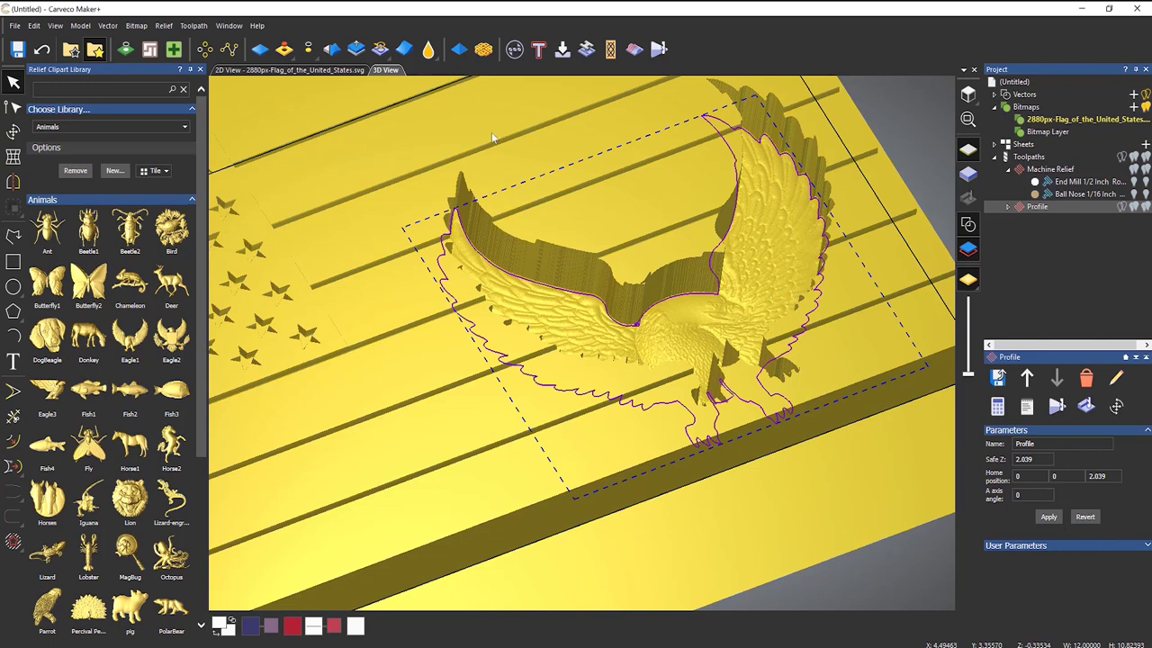
left_click(462, 54)
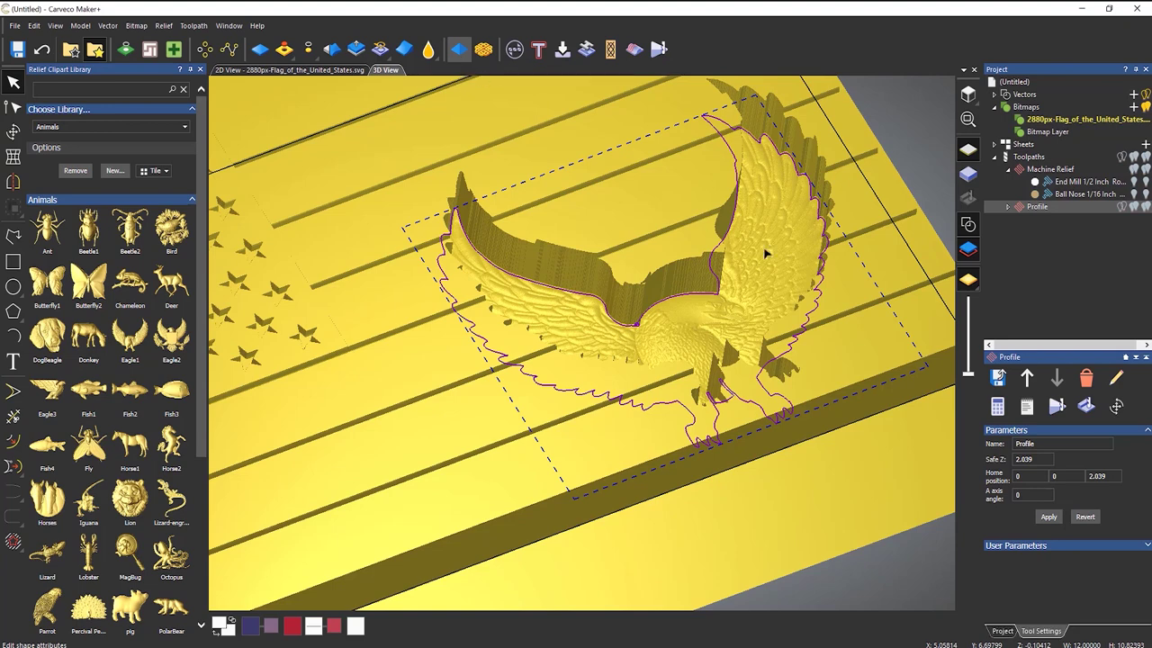
left_click(968, 224)
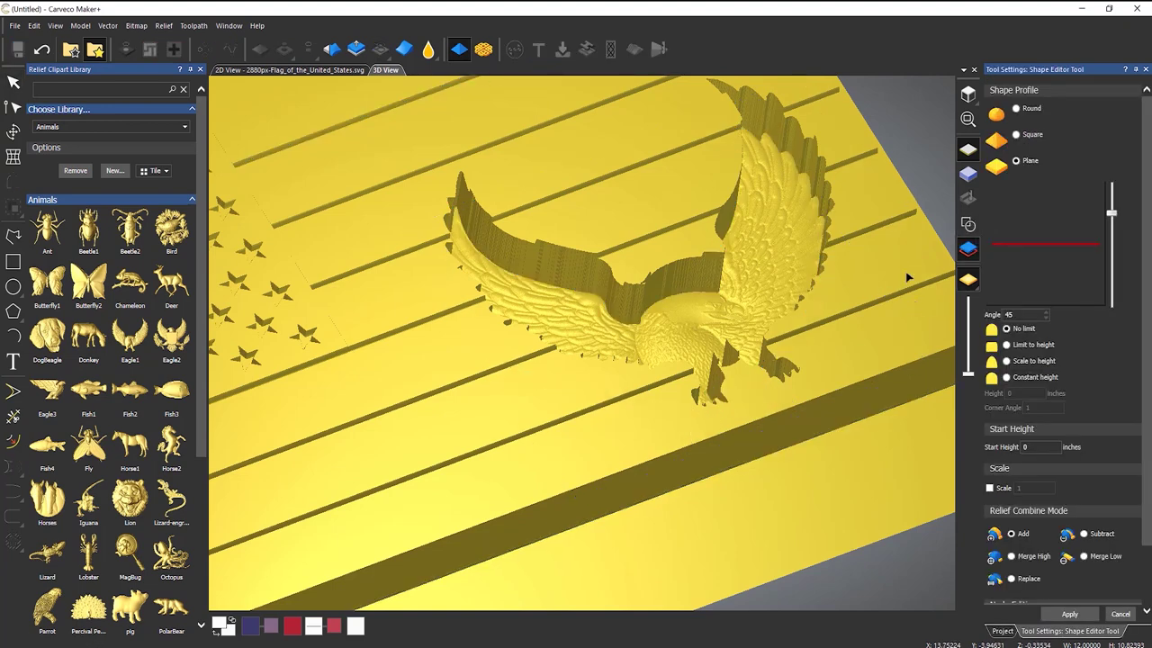
Set the eagle's Start Height to 2 with Merge High, then try 2.25
left_click(1037, 446)
key("Return")
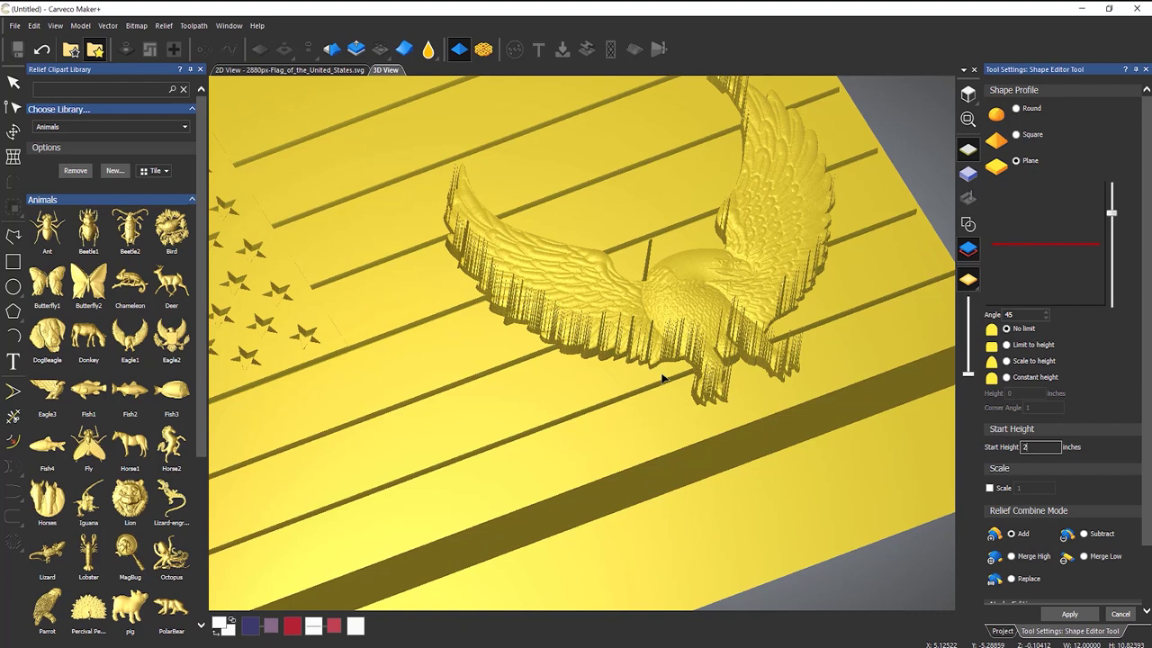
left_click(1010, 556)
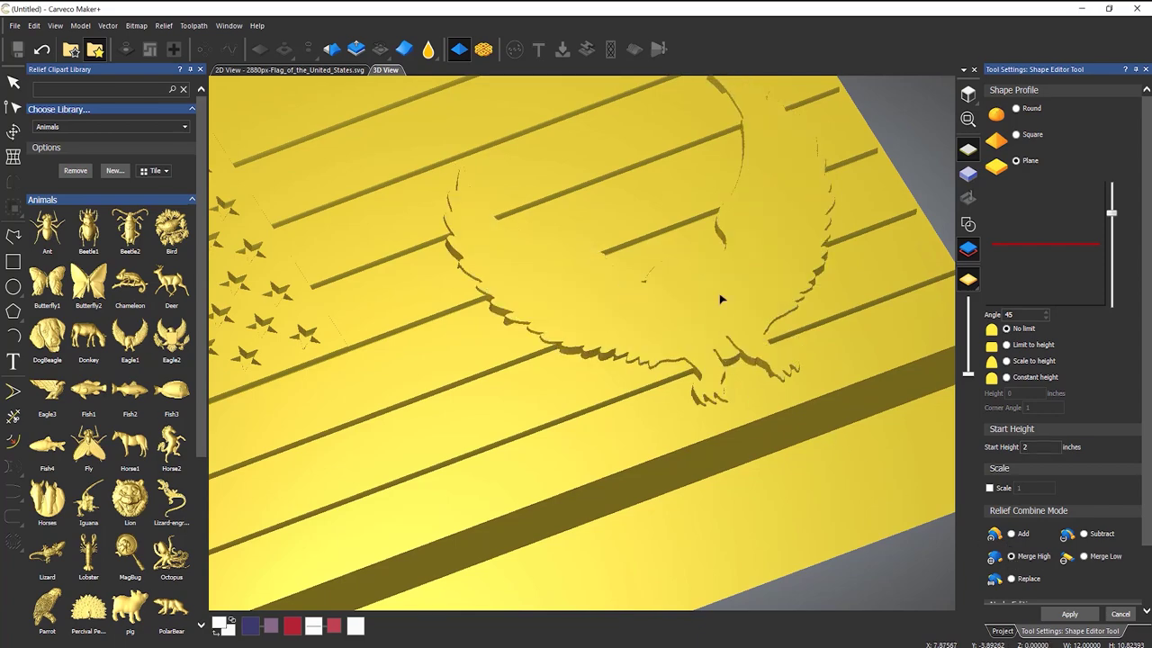
mouse_move(720, 300)
left_mouse_down()
mouse_move(696, 299)
mouse_move(721, 249)
mouse_move(679, 322)
mouse_move(722, 315)
mouse_move(739, 290)
left_mouse_up()
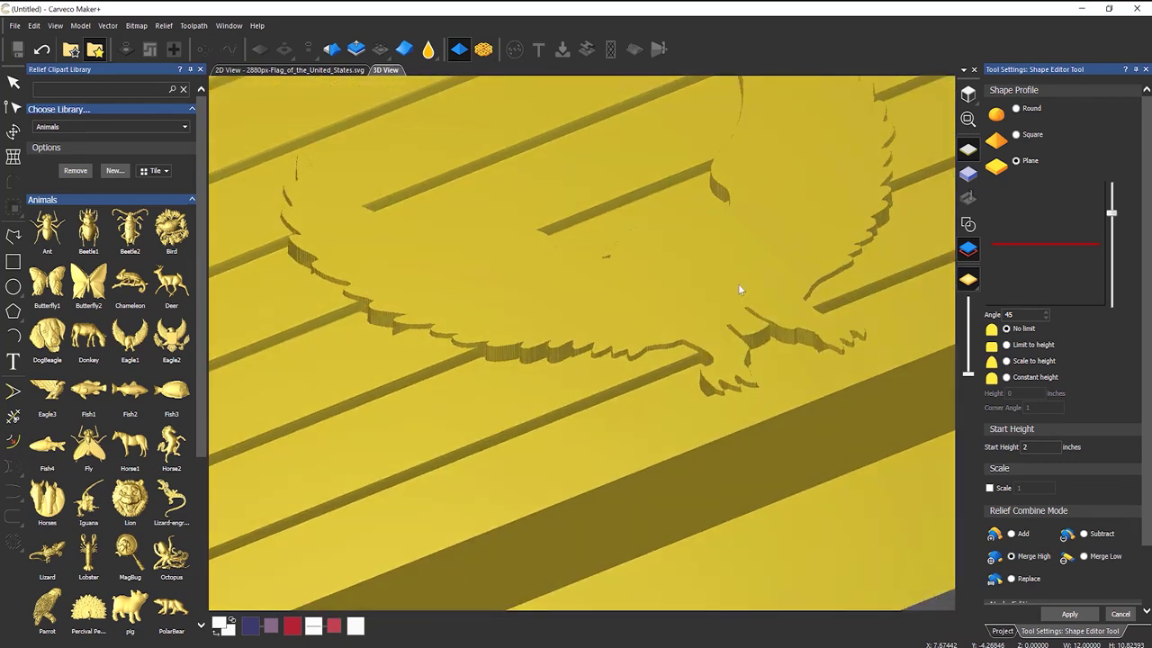
left_click(1037, 446)
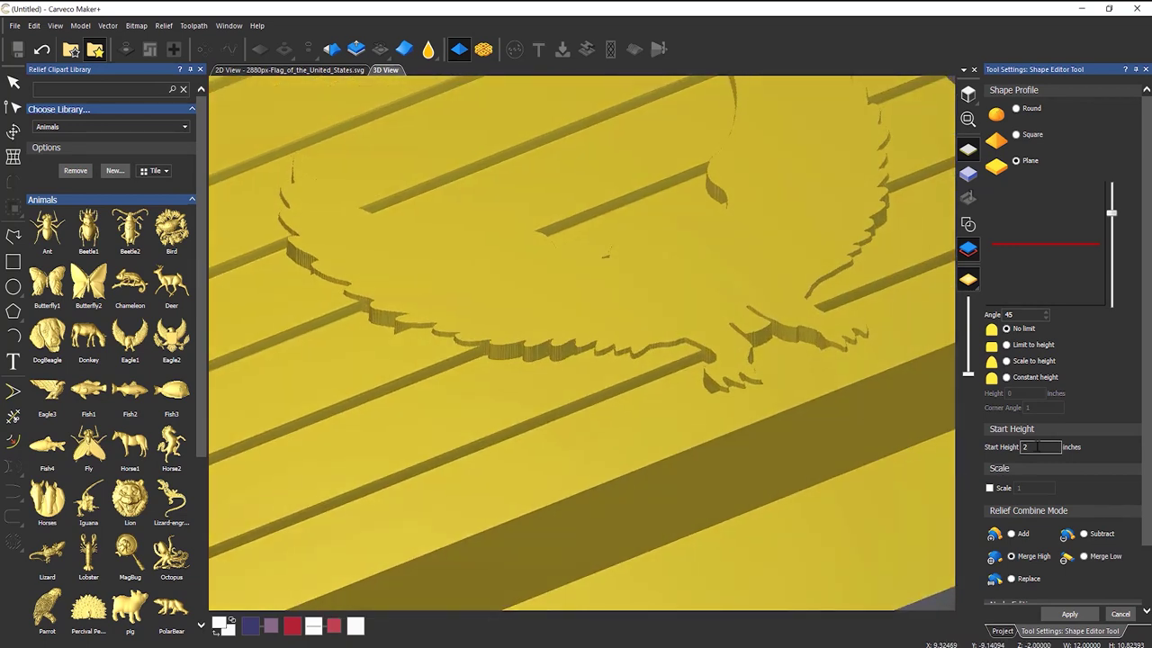
type("2.25")
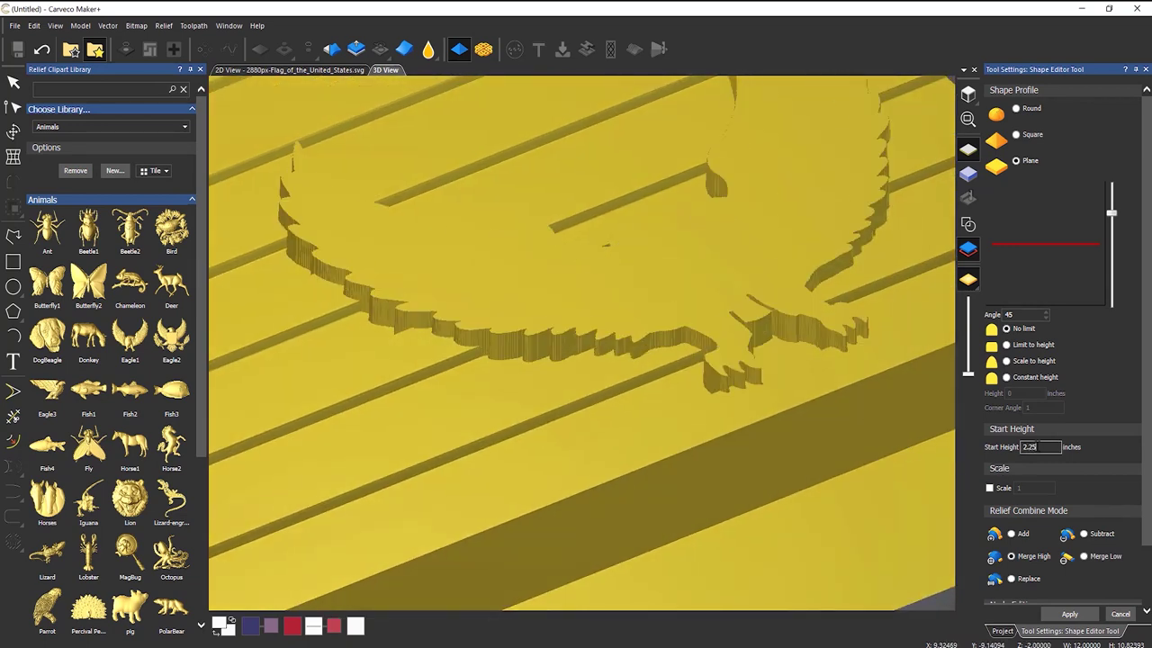
Give the eagle shape a square 45° profile and enable a height limit
left_click_drag(772, 339, 832, 296)
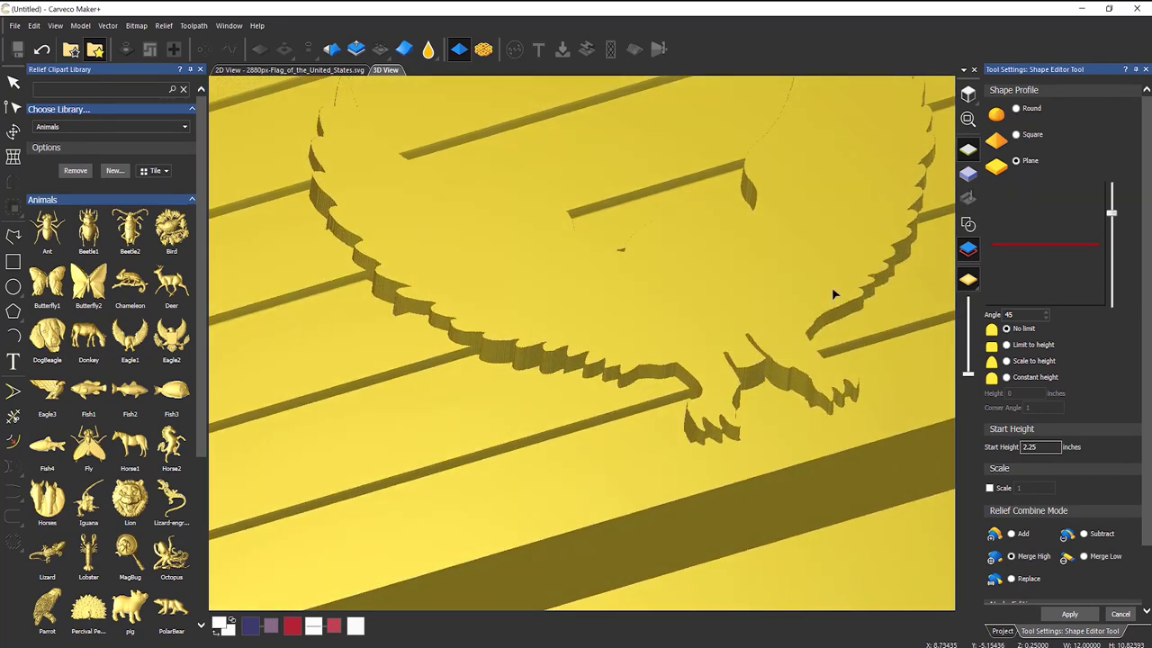
scroll(753, 260, "down", 3)
scroll(716, 165, "up", 4)
scroll(550, 216, "down", 2)
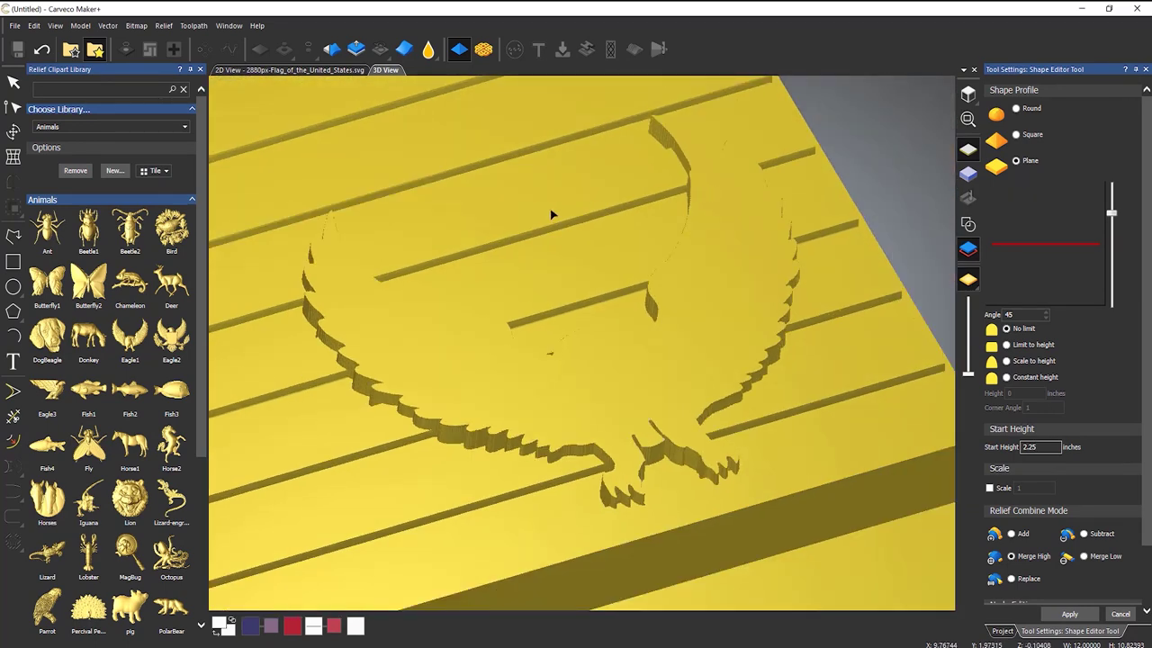
scroll(656, 196, "up", 2)
left_click(1016, 135)
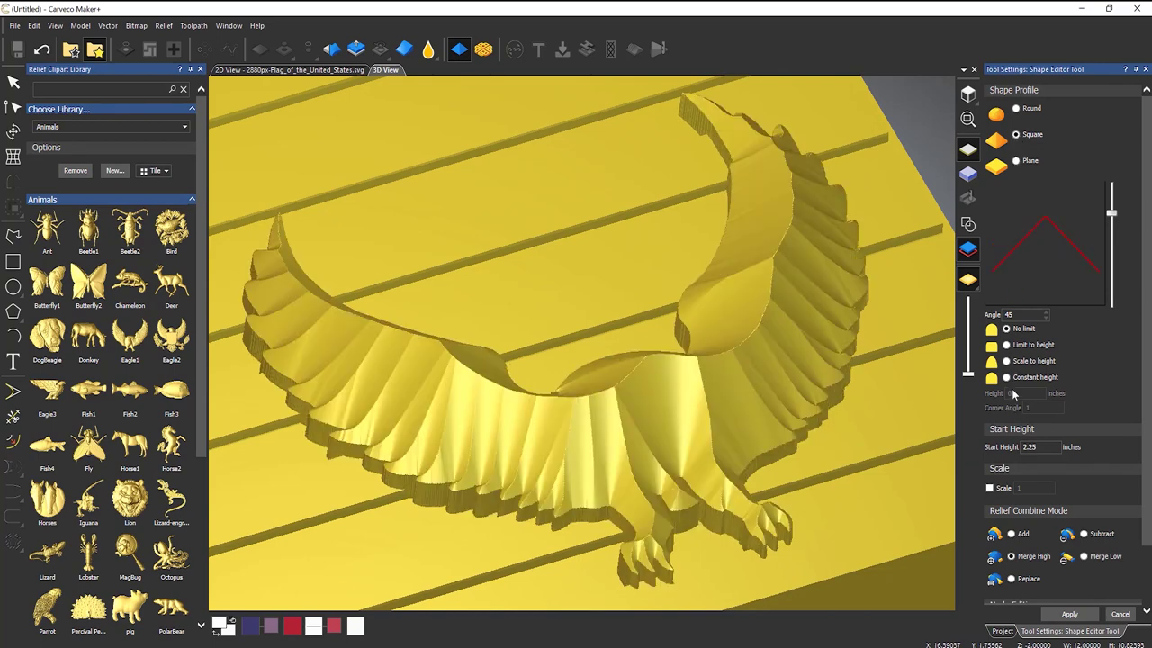
left_click(1007, 346)
type("1")
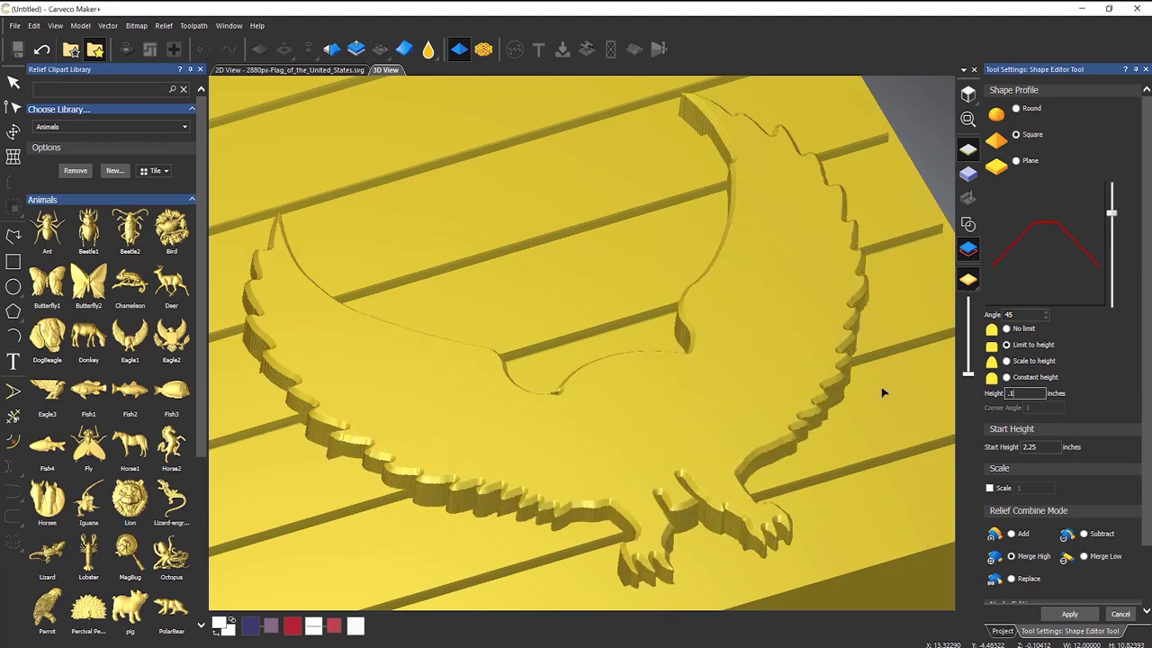
Restore Start Height 2, cap the height at 0.05, and apply the eagle shape
left_click_drag(700, 370, 1038, 446)
left_click(1030, 446)
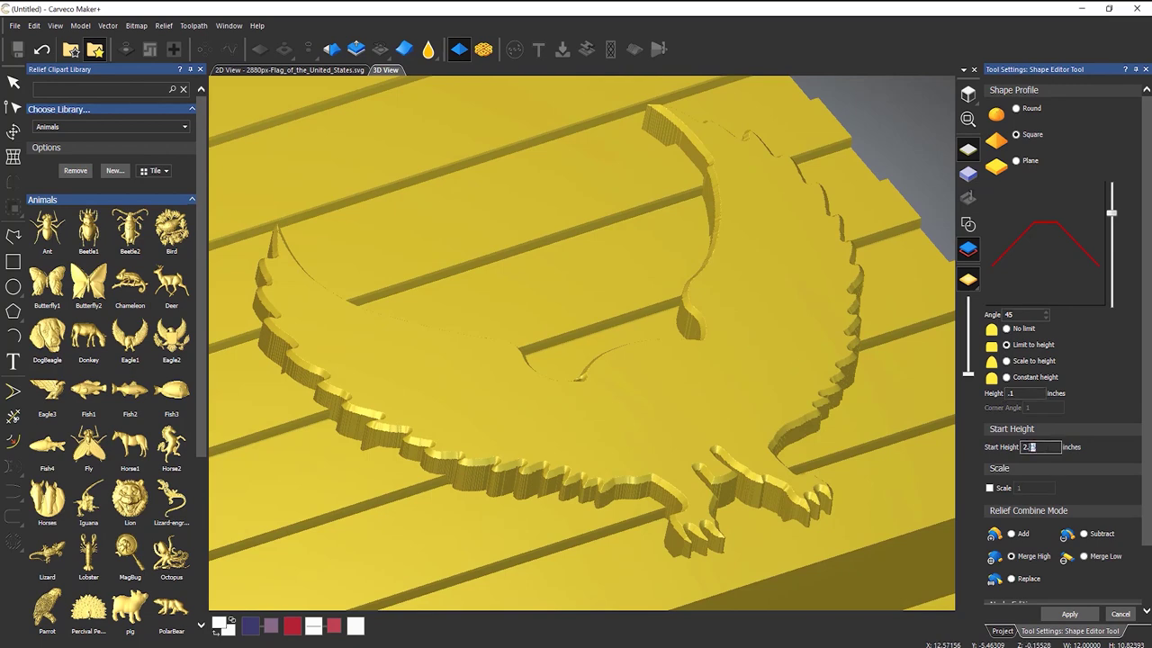
key("BackSpace")
key("BackSpace")
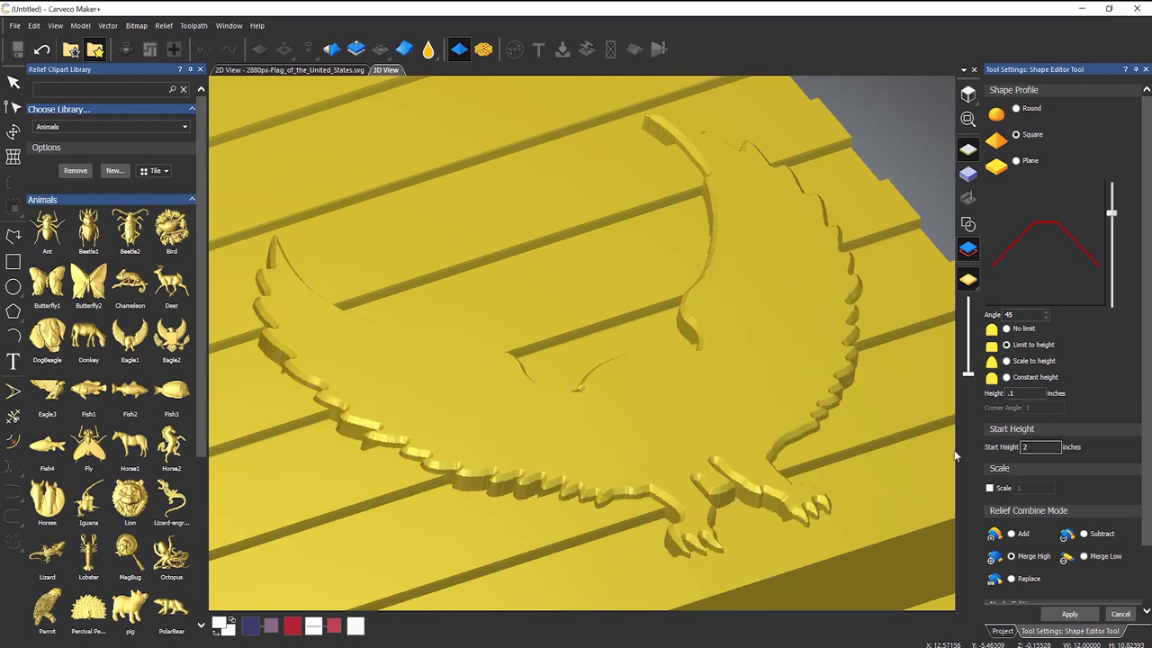
scroll(665, 420, "up", 3)
scroll(665, 420, "down", 3)
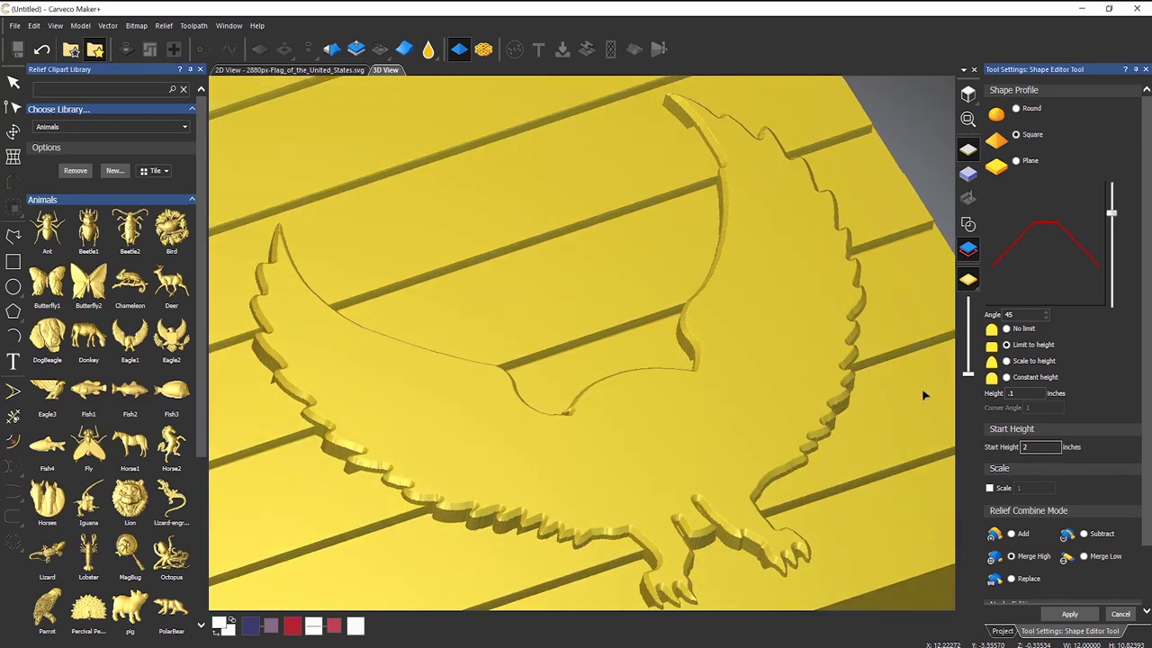
left_click(1020, 393)
type(".8")
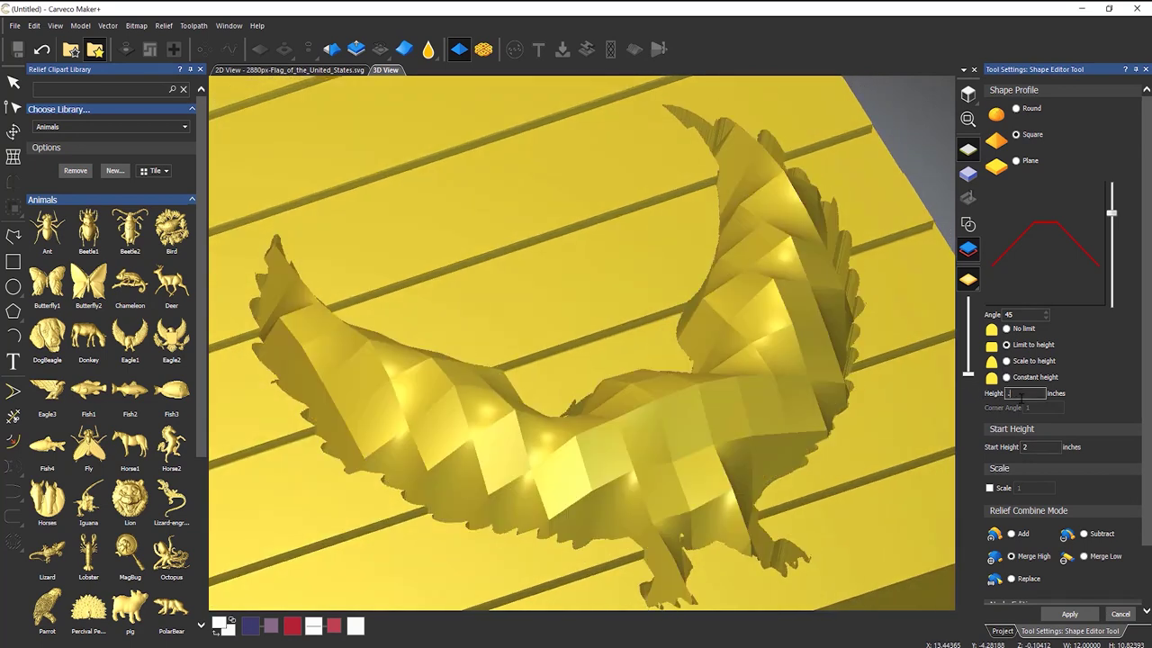
type(".05")
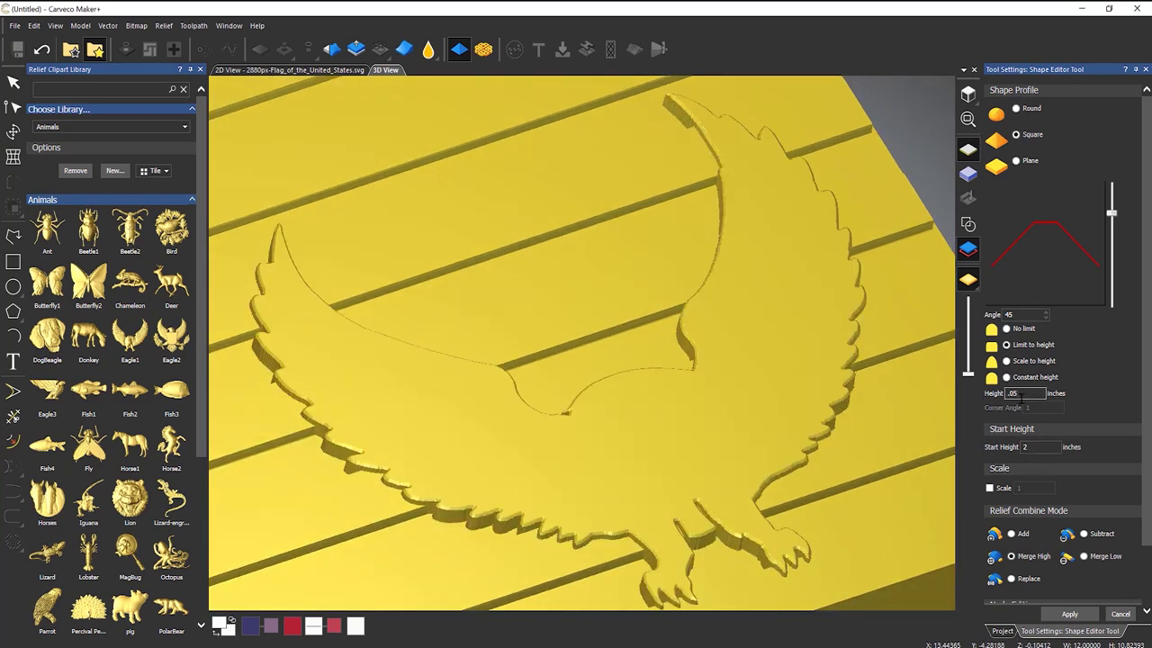
left_click_drag(678, 342, 599, 392)
scroll(598, 392, "down", 3)
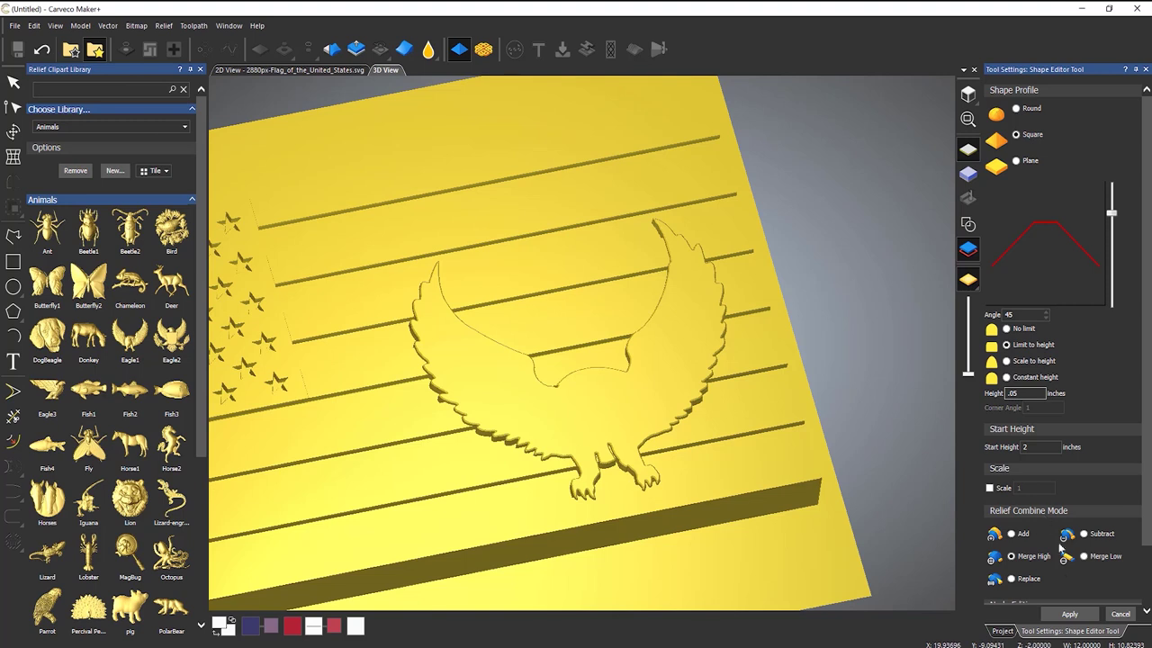
left_click(1068, 614)
Place another Eagle1 clipart over the flag and set its width to 12 inches
left_click(1125, 614)
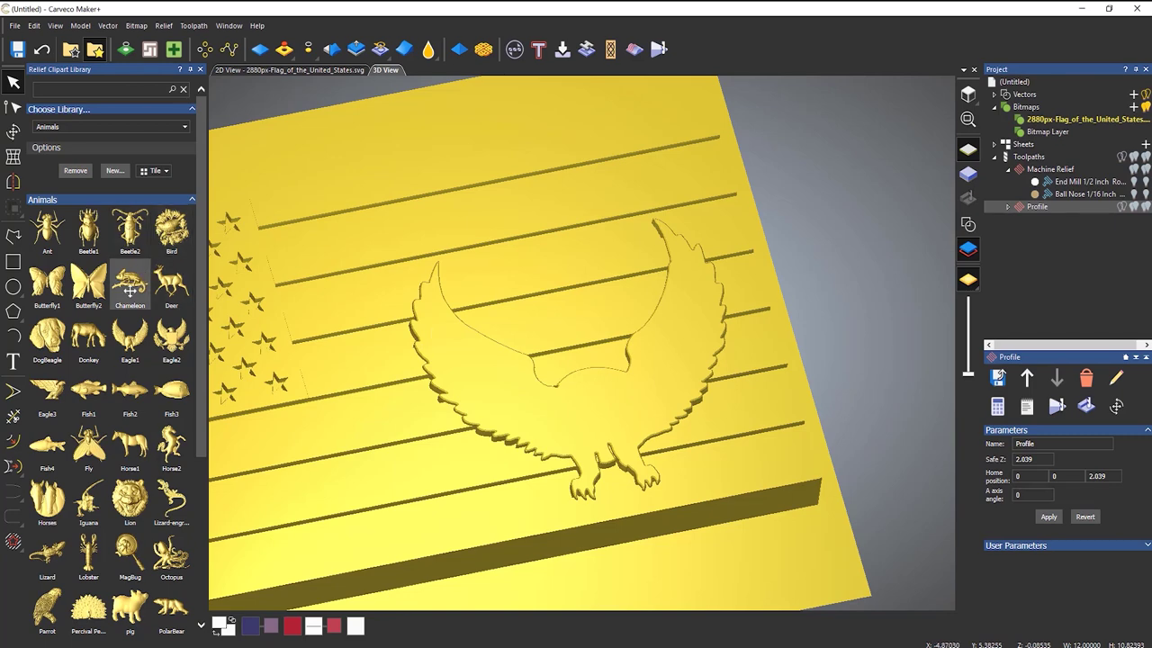
left_click_drag(130, 338, 503, 237)
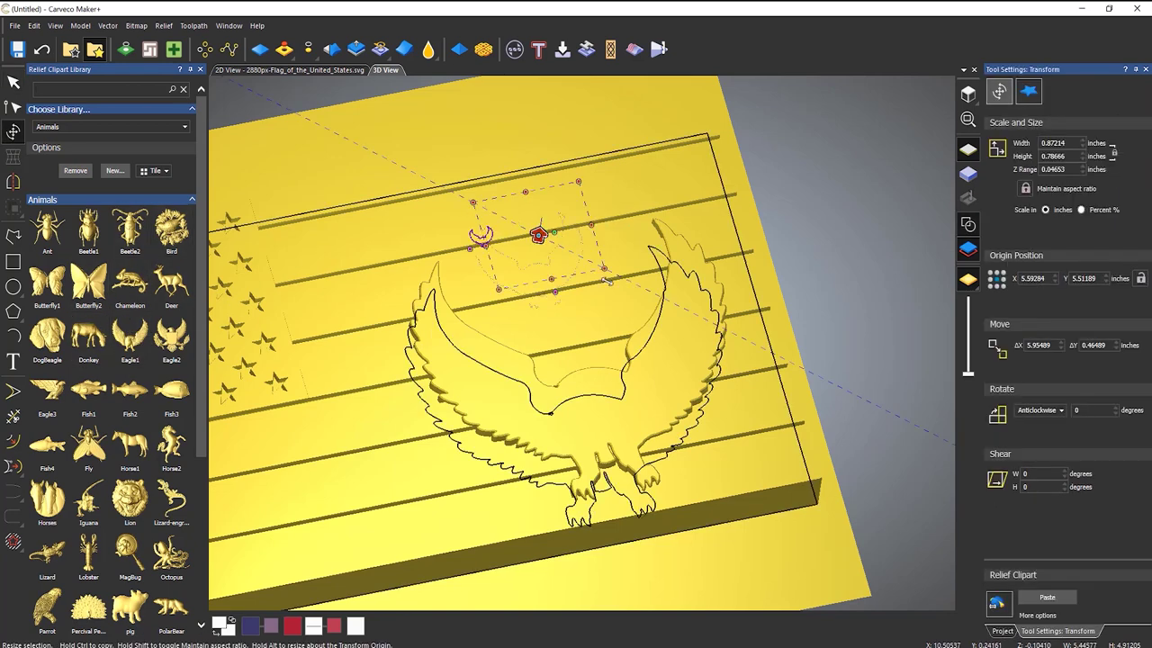
left_click_drag(607, 281, 770, 351)
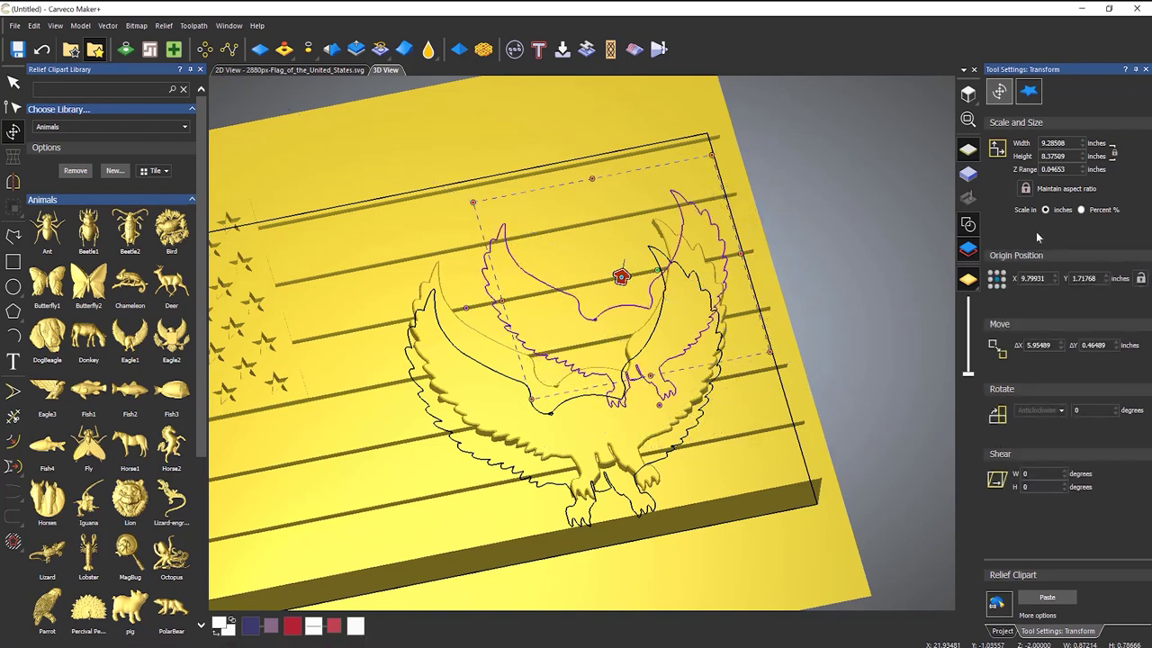
double_click(1053, 143)
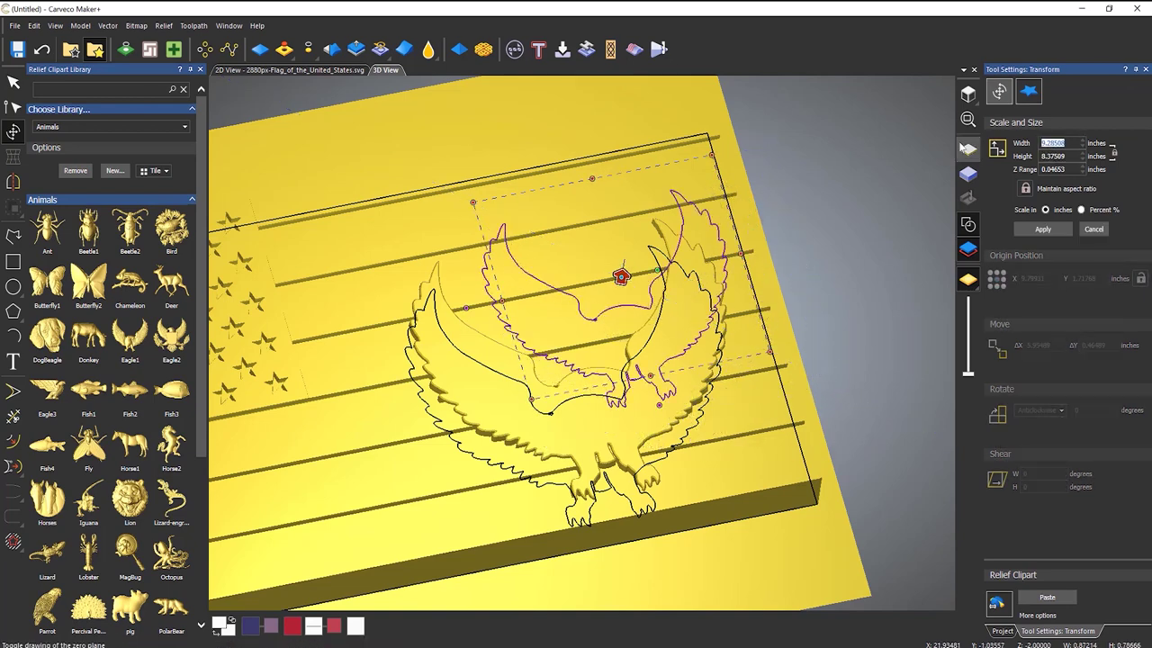
type("12")
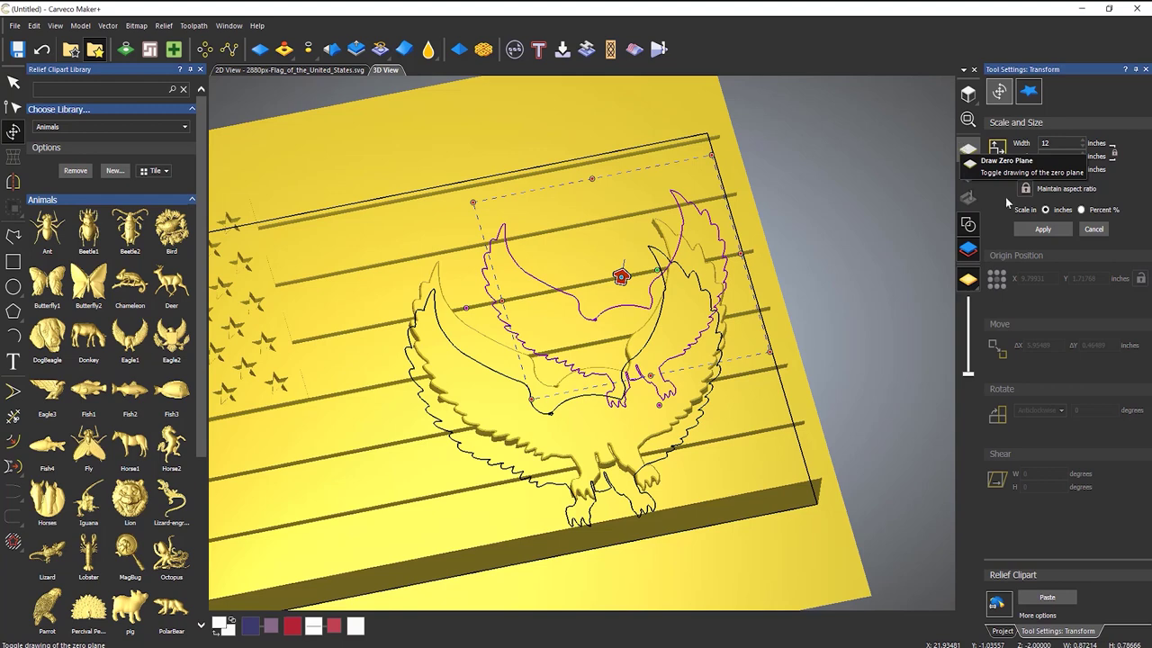
left_click(1042, 229)
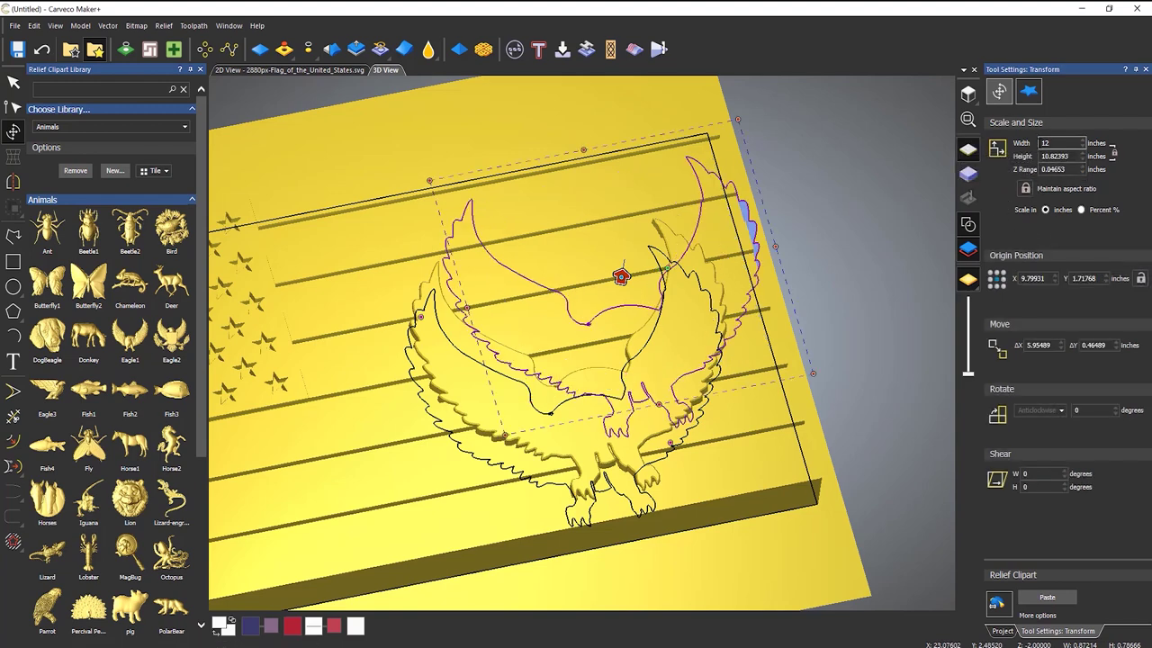
Set the eagle clipart's Z range to 0.2 and view it zoomed from the top
left_click(1062, 169)
double_click(1061, 169)
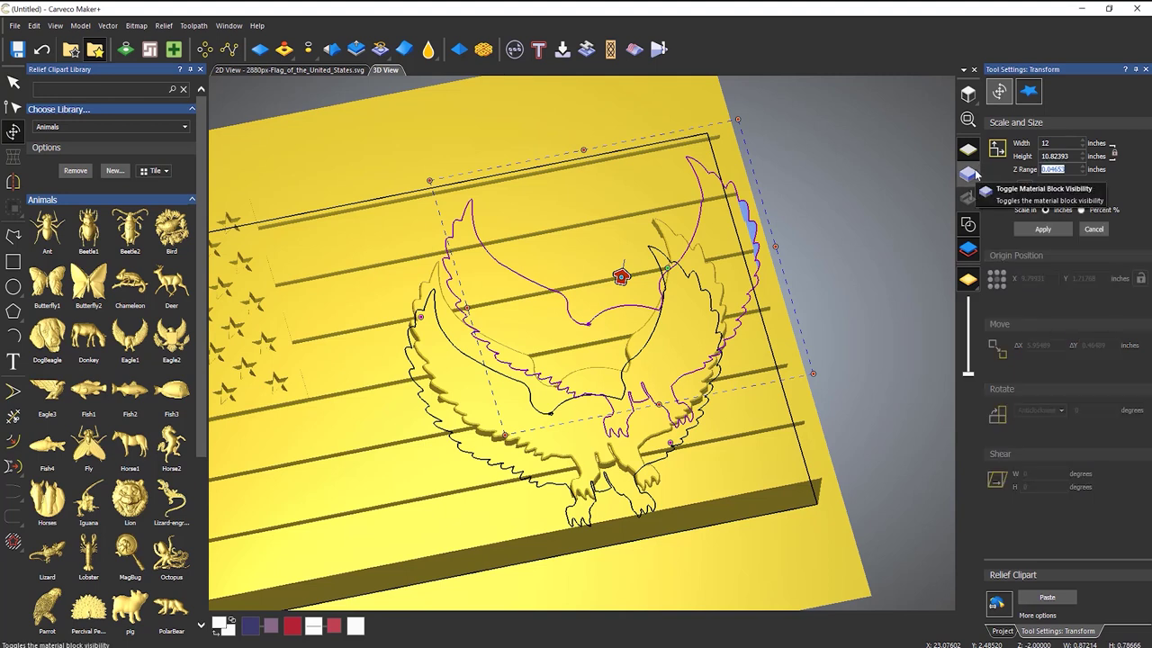
type("0.2")
left_click(1044, 229)
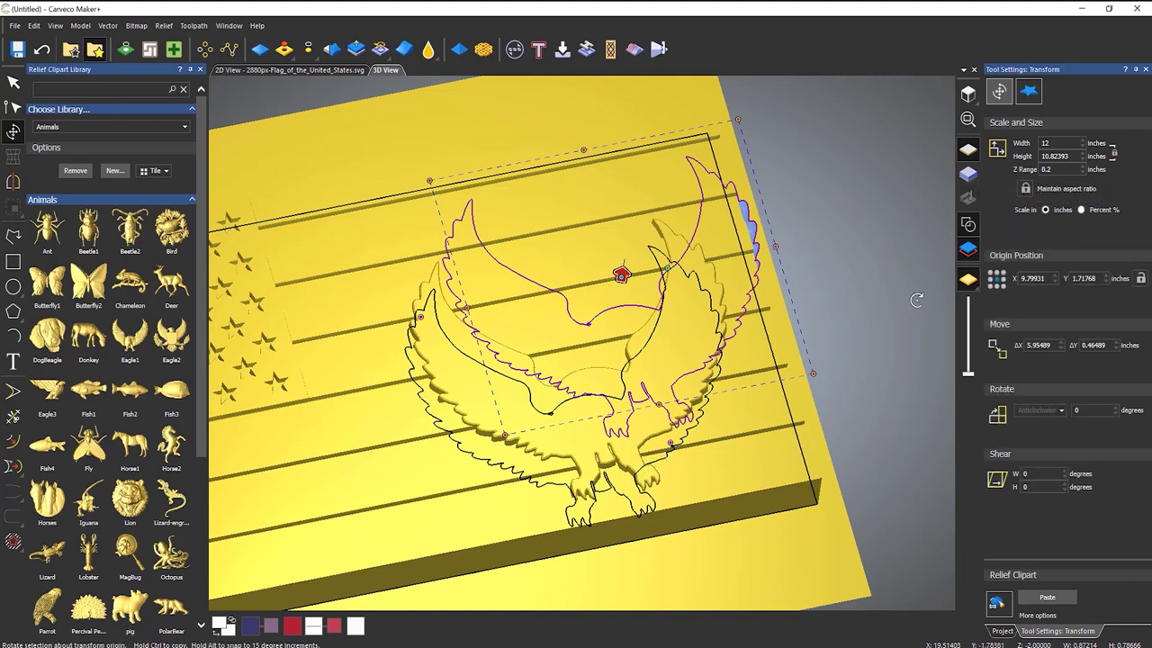
left_click(968, 95)
scroll(672, 348, "up", 3)
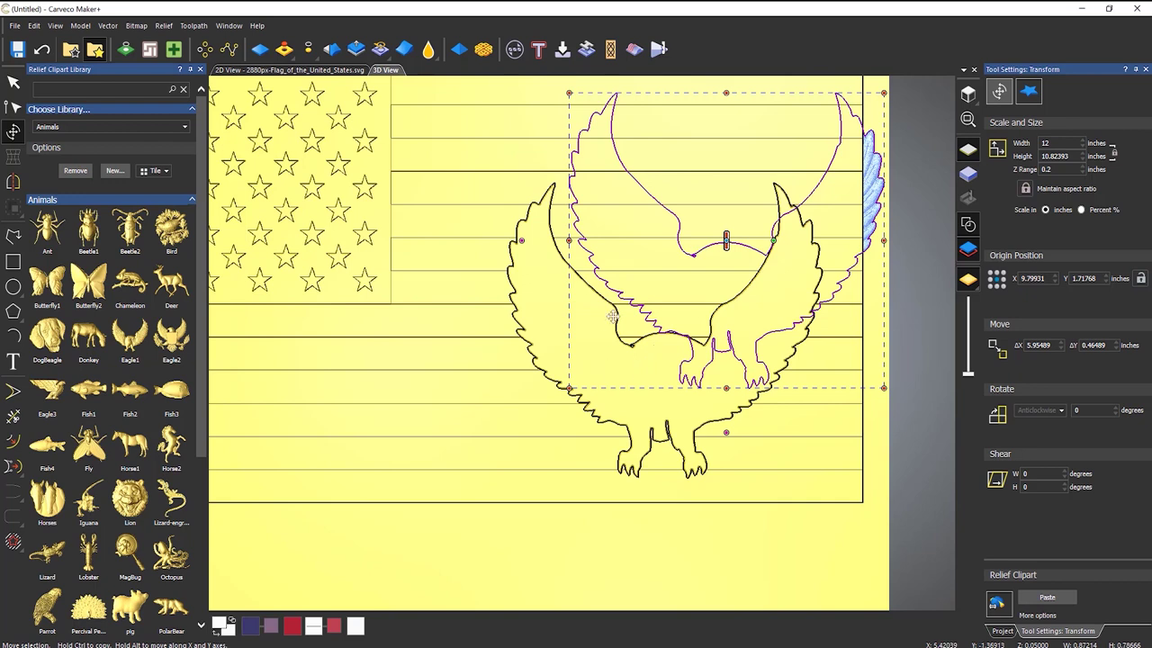
Select the eagle clipart with the black eagle outline and centre it exactly on the outline
left_click(553, 239, "shift")
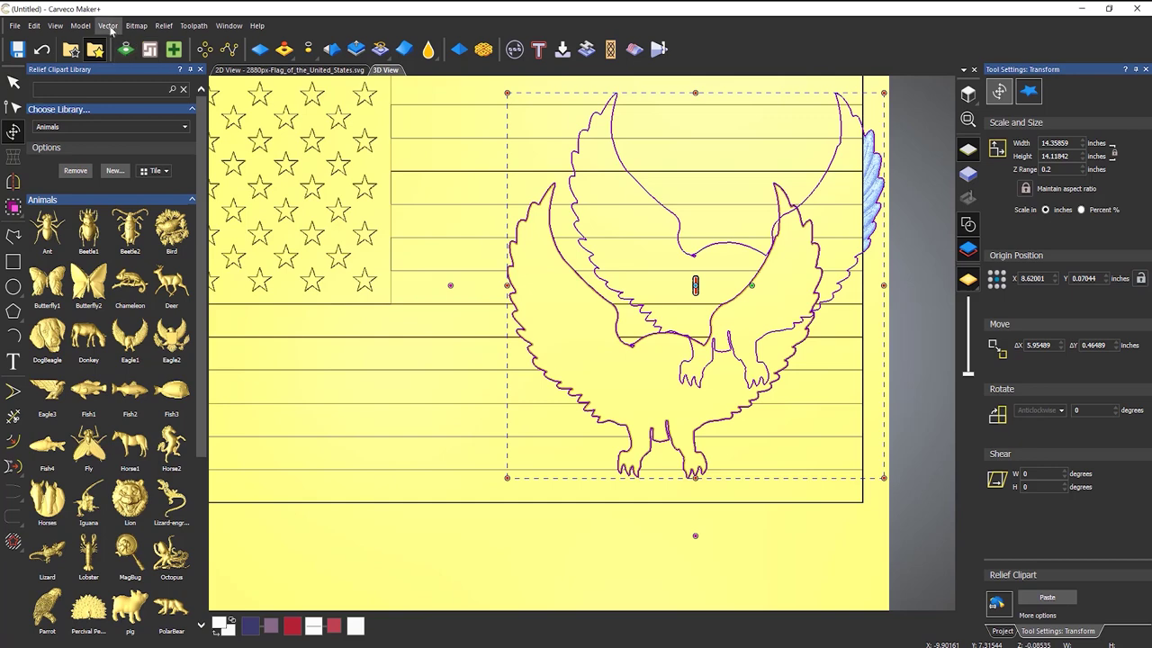
left_click(200, 69)
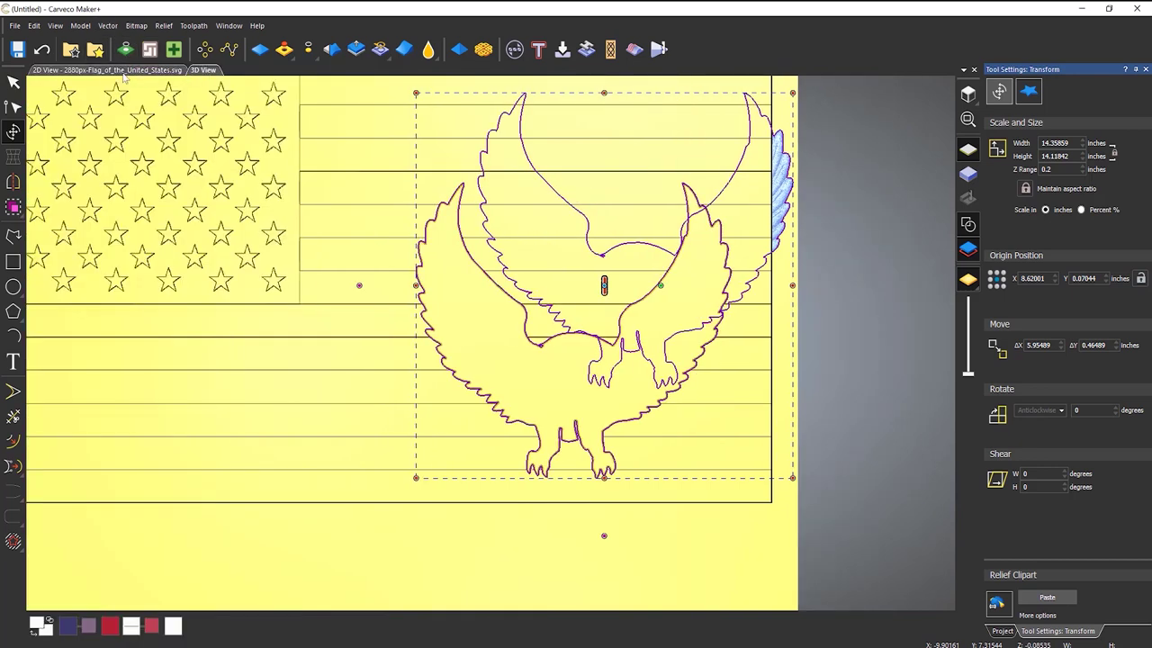
left_click(107, 25)
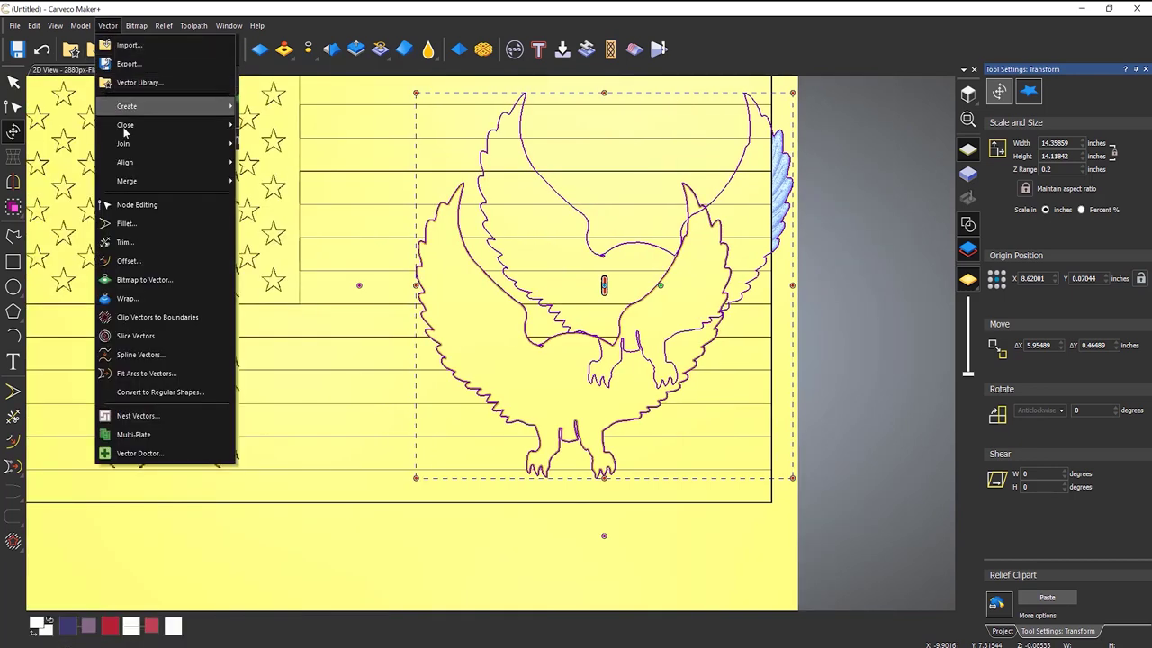
mouse_move(230, 164)
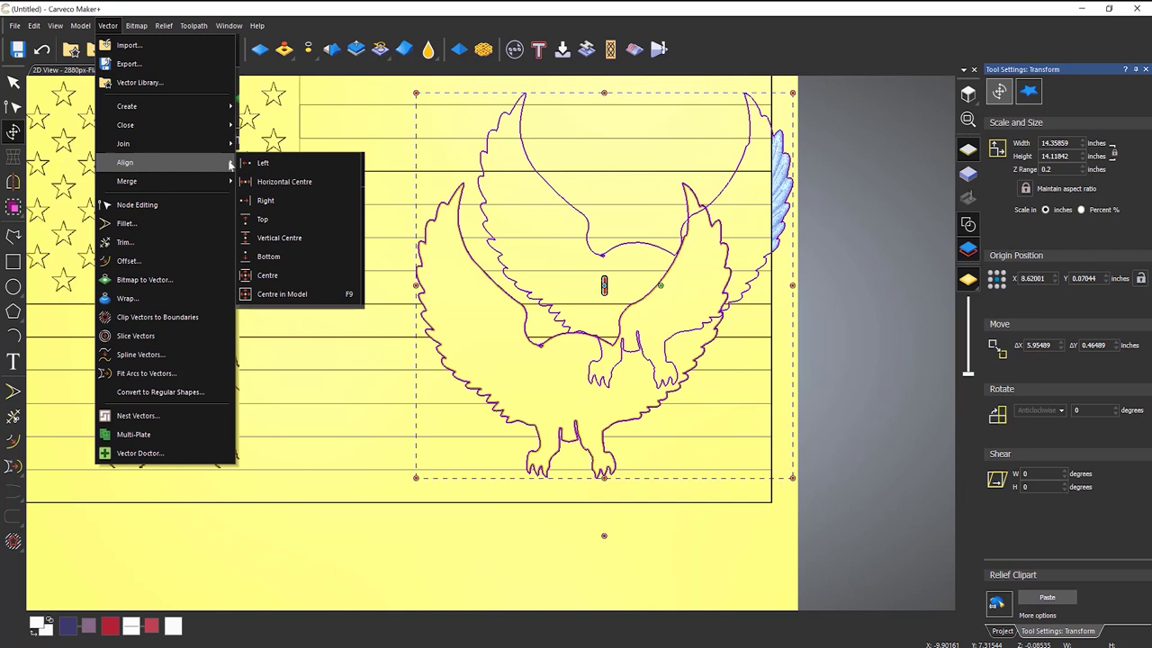
left_click(285, 277)
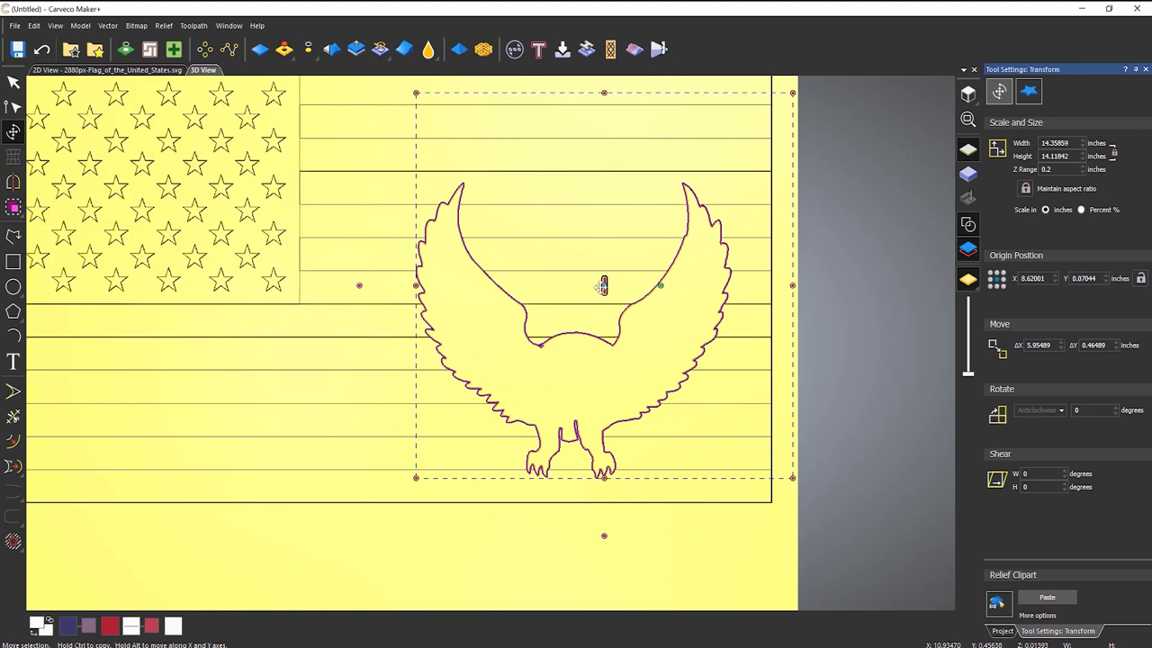
key("F3")
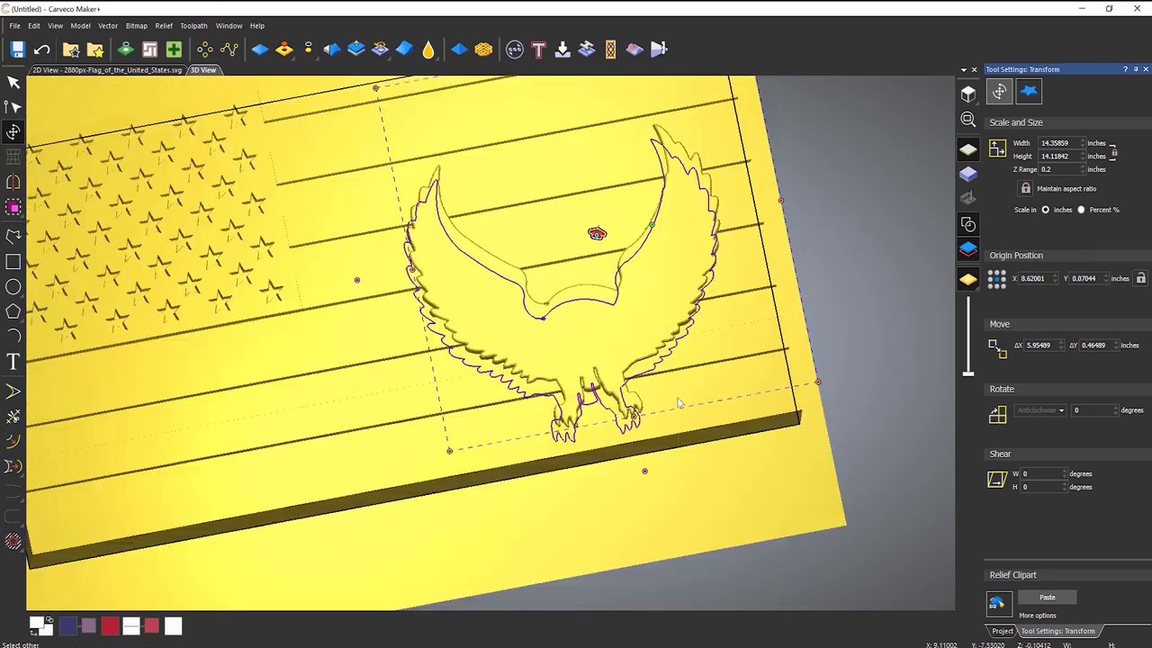
Paste the detailed eagle relief in Replace mode without an outline vector, then deselect the eagle outline
middle_click_drag(678, 398, 727, 306)
scroll(627, 257, "up", 2)
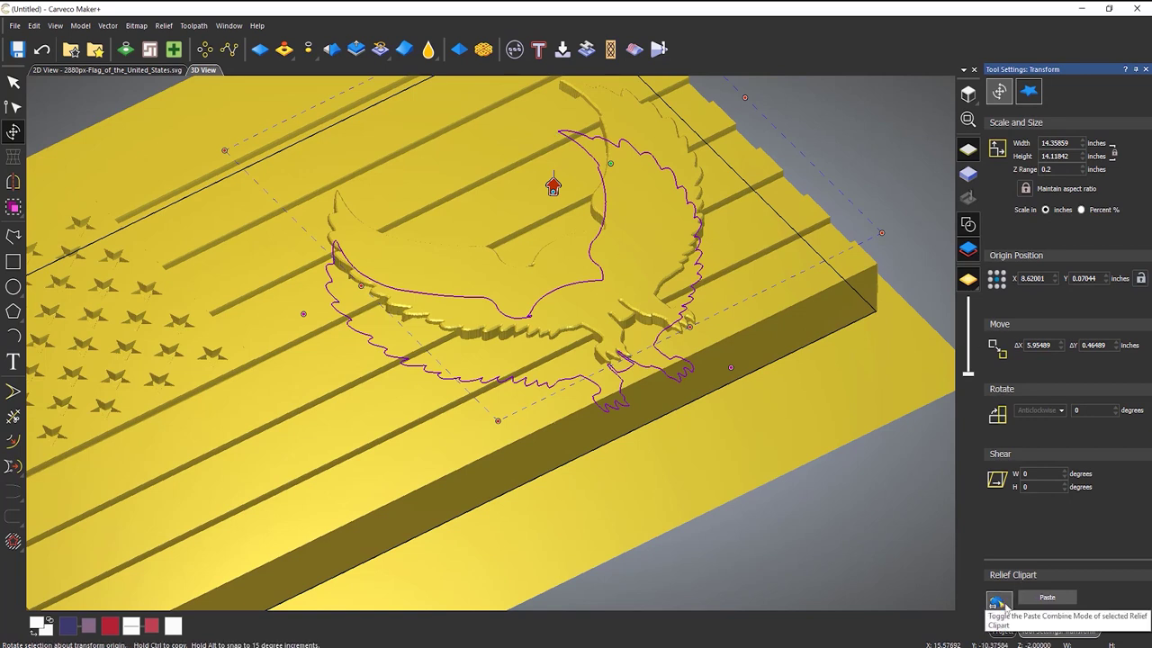
left_click(1037, 615)
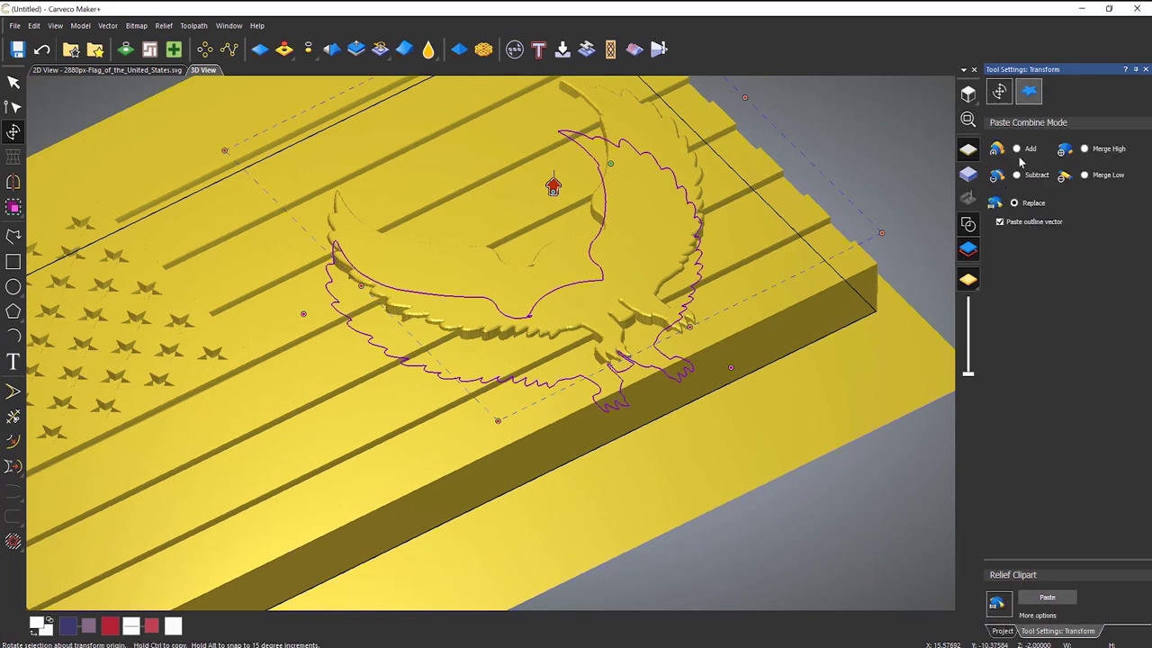
left_click(1000, 222)
left_click(1048, 598)
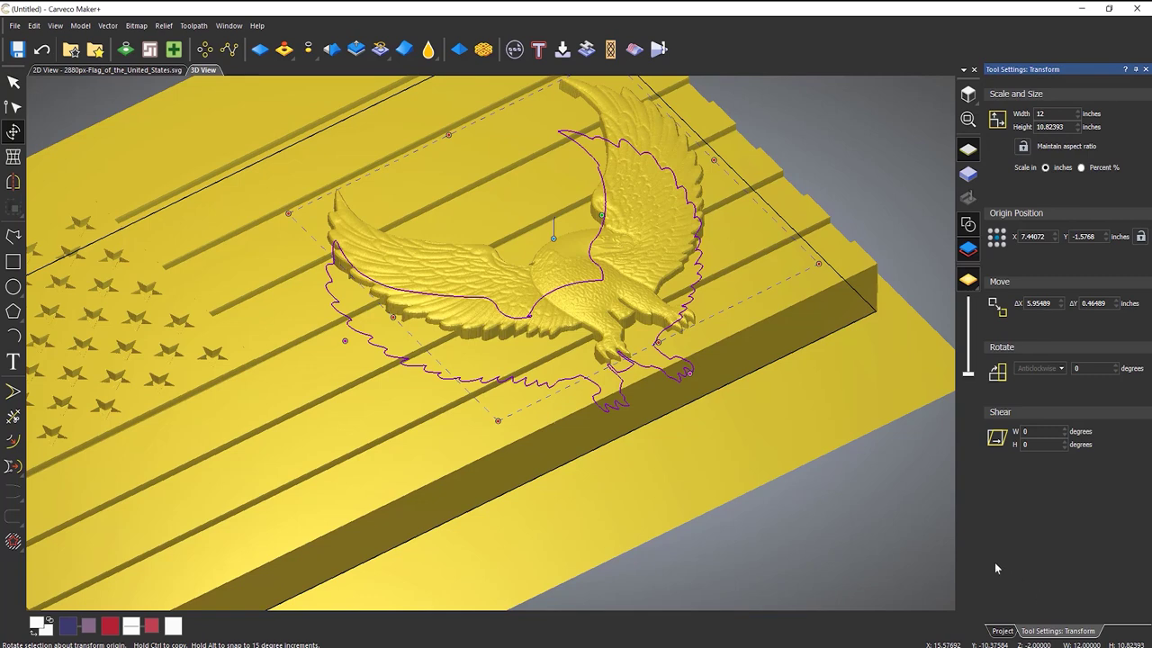
left_click(969, 224)
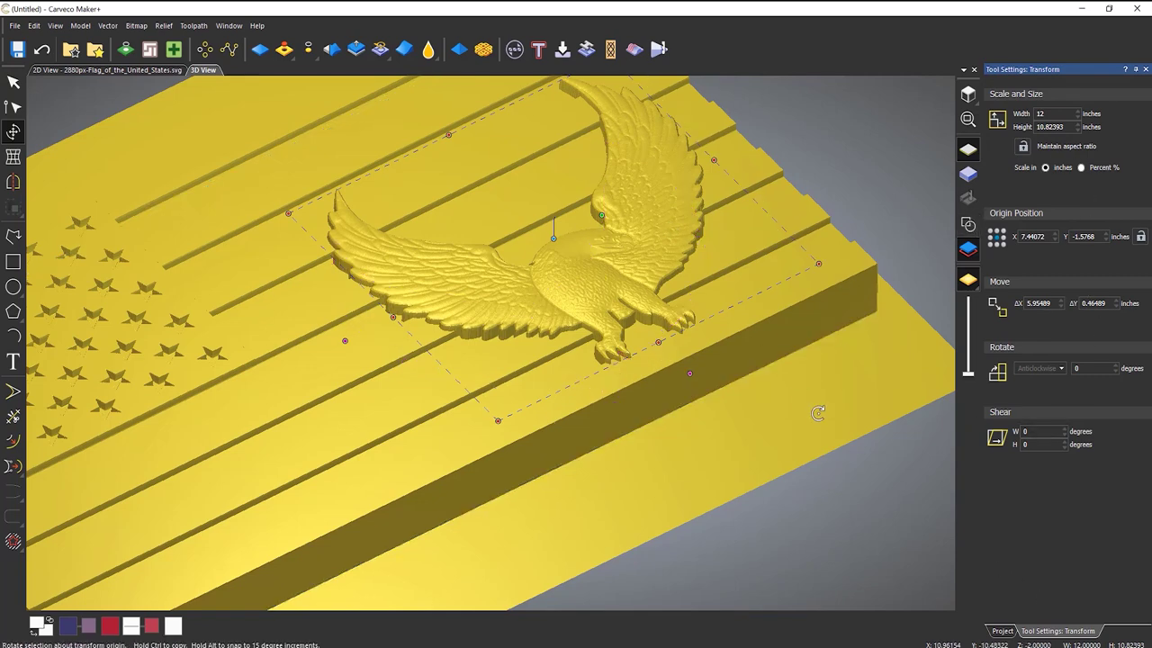
left_click(694, 320)
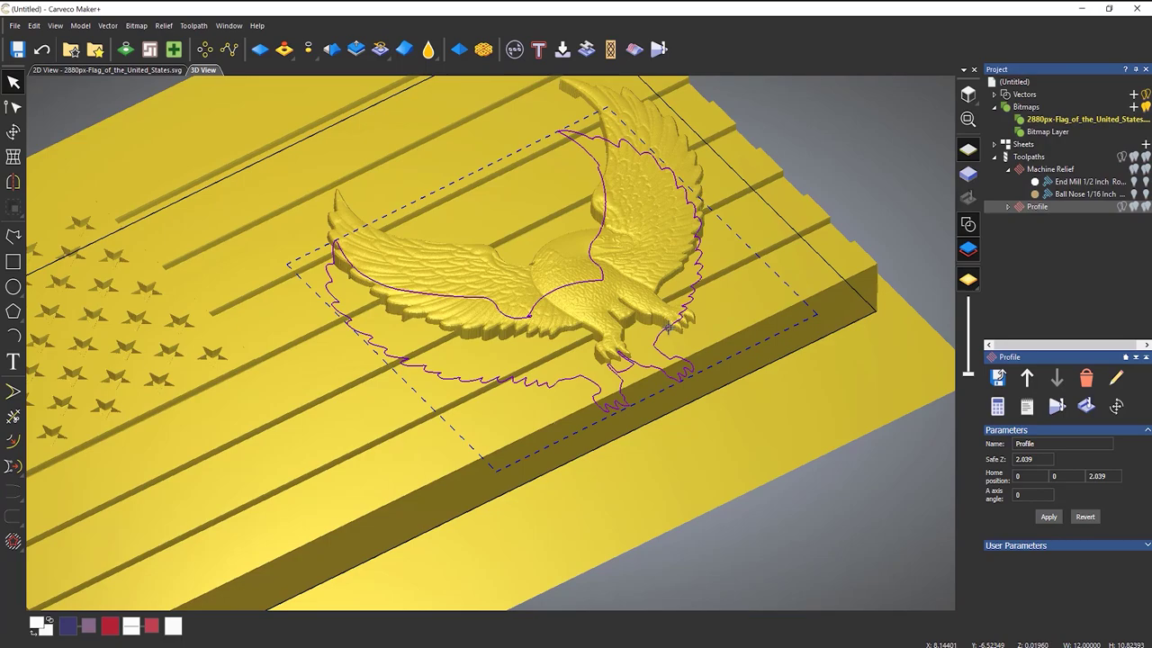
Hide the vector outlines and inspect the 50-star, striped flag and eagle relief from several angles
key("Escape")
left_click_drag(675, 269, 643, 367)
scroll(644, 367, "down", 2)
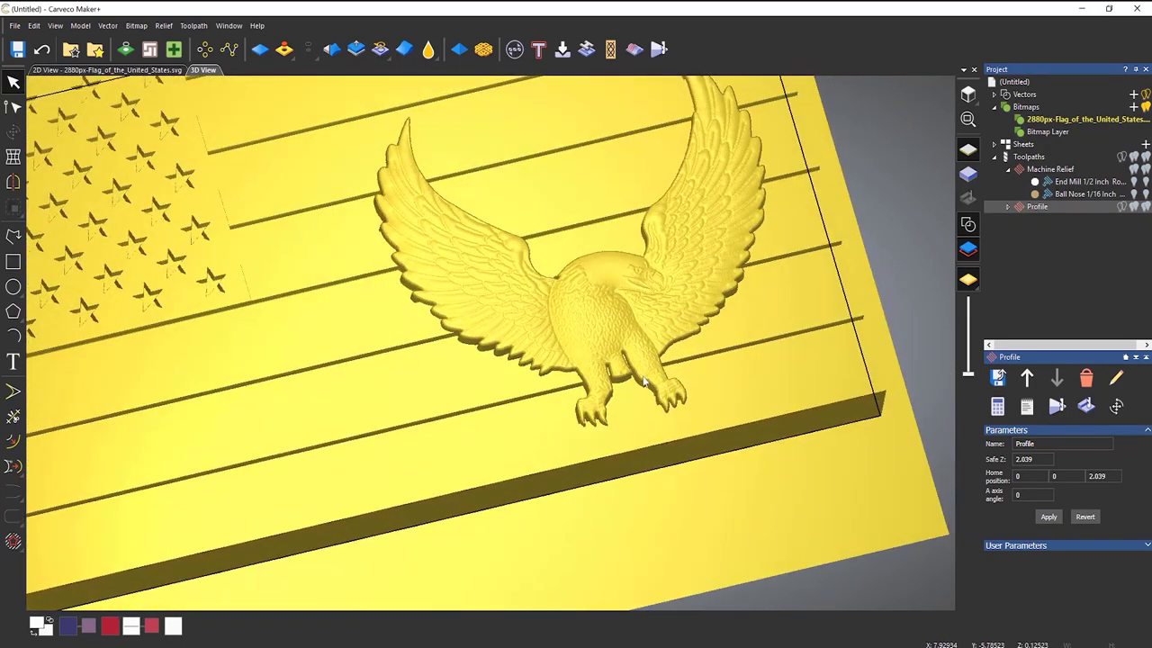
scroll(522, 306, "down", 5)
scroll(509, 303, "up", 2)
scroll(550, 313, "up", 2)
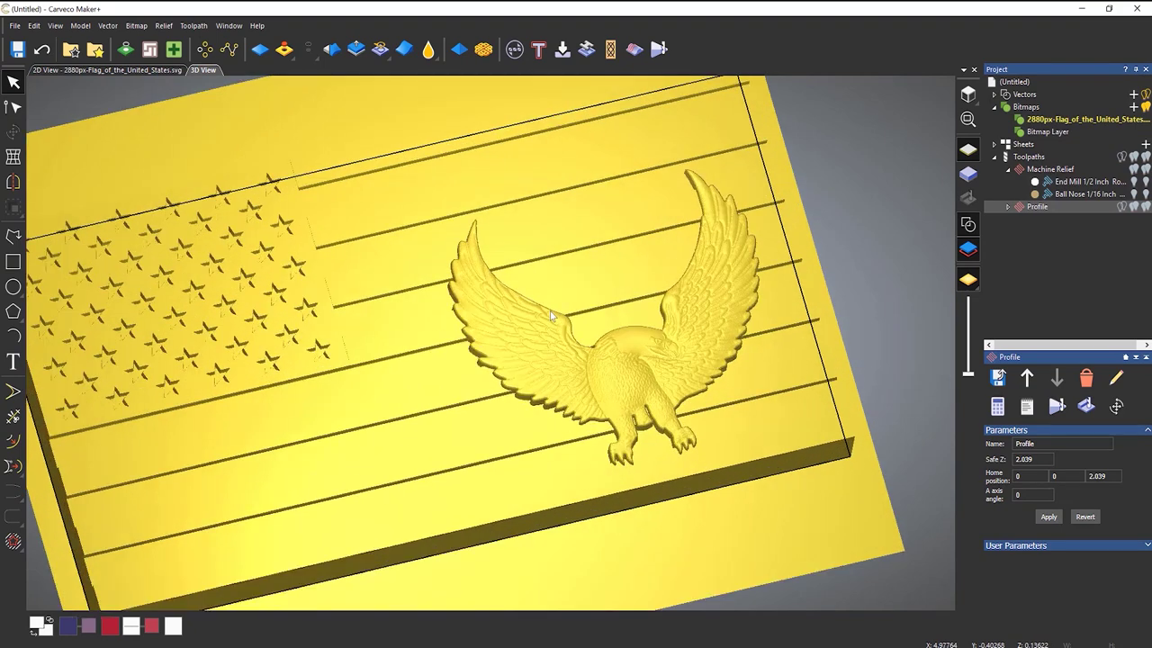
left_click_drag(551, 313, 542, 332)
scroll(491, 295, "down", 1)
left_click_drag(491, 290, 489, 314)
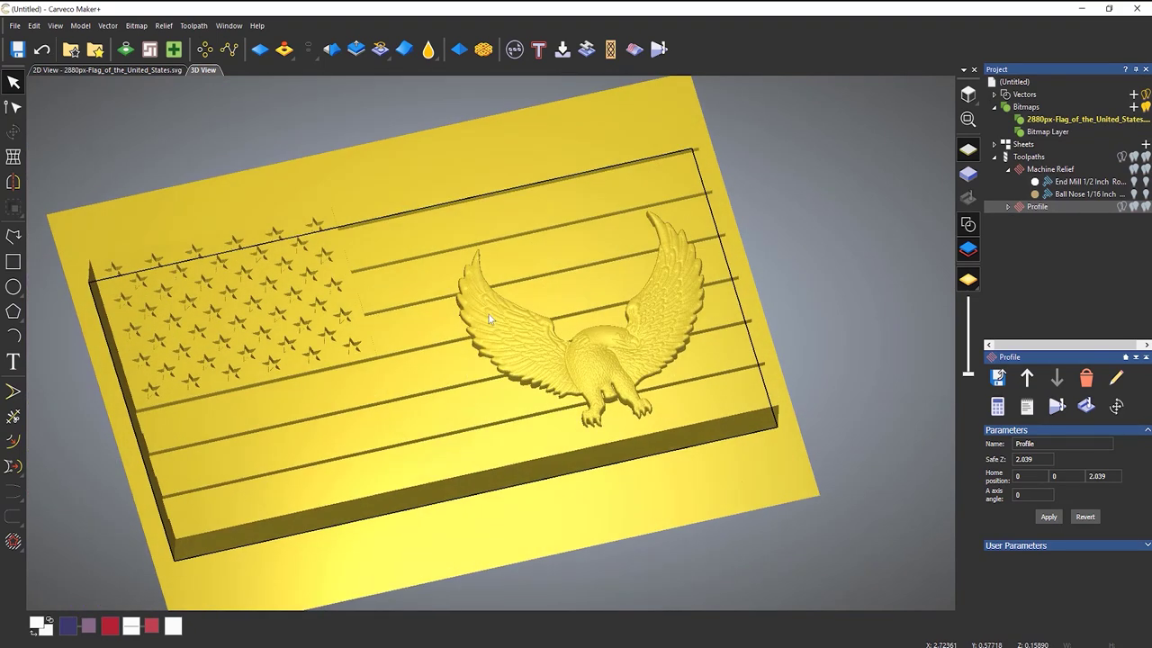
Clear the flag's boundary outline, centre the flag and start the Smoothing sculpt tool
left_click(710, 206)
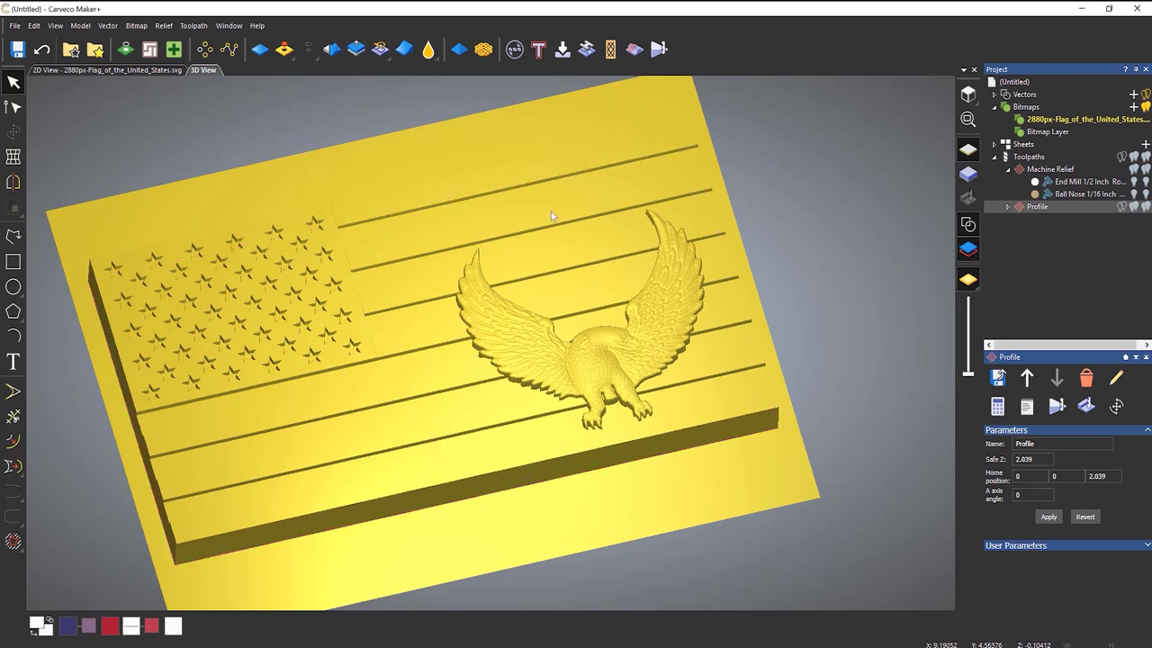
middle_click_drag(554, 217, 604, 210)
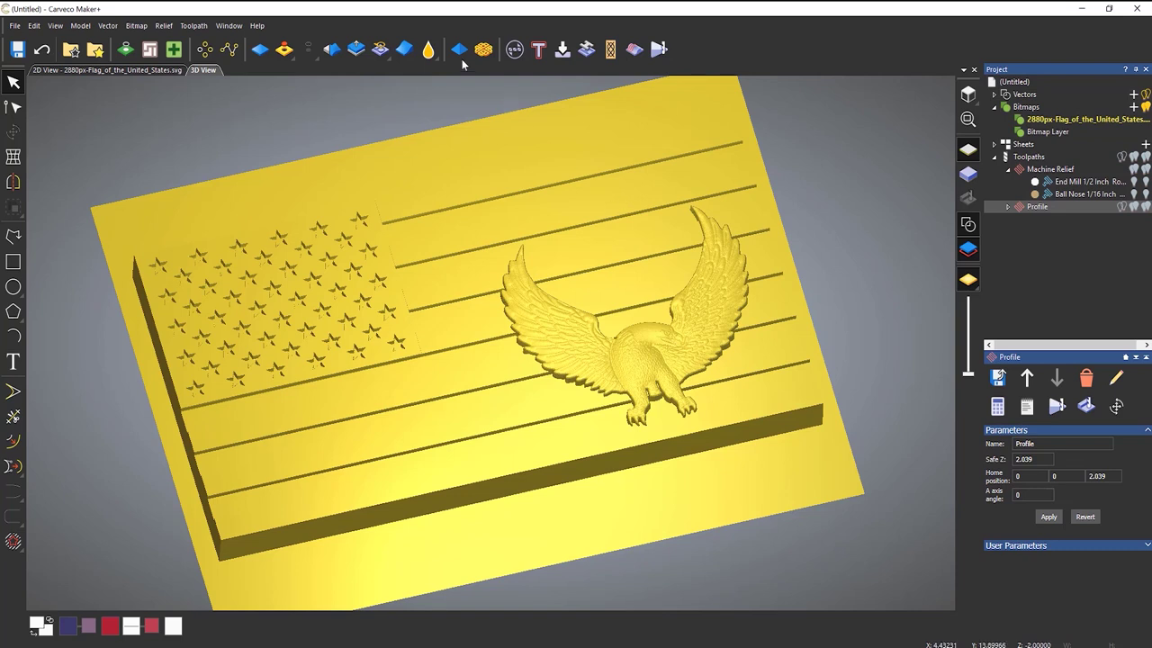
left_click(428, 49)
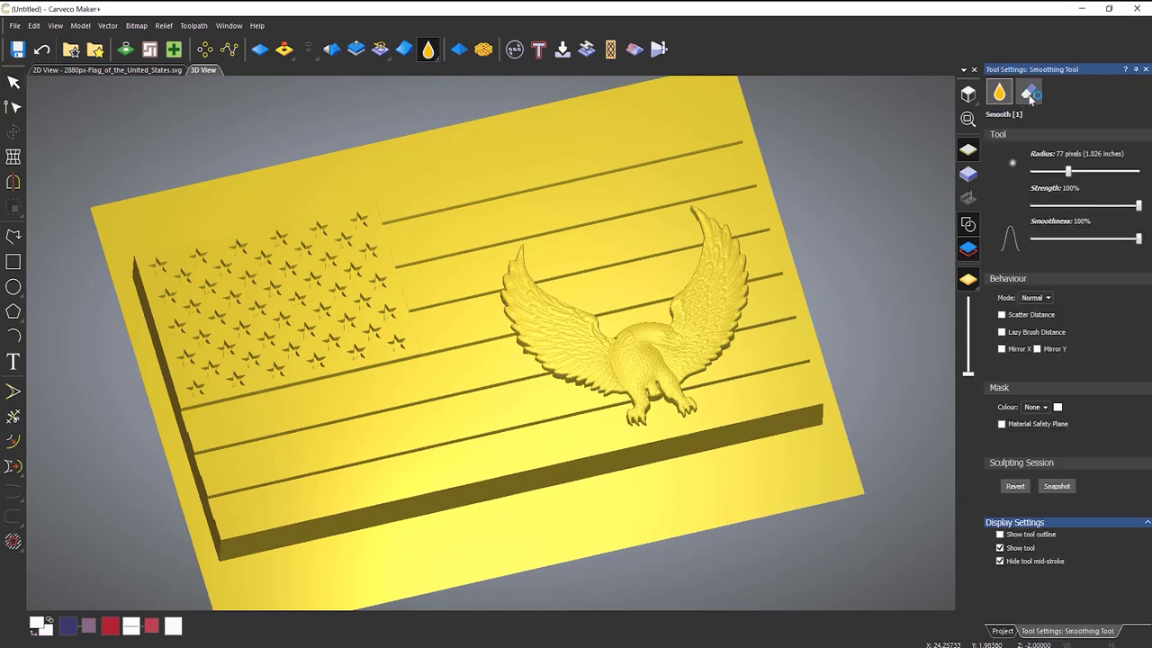
Erase toward the base plane with a 306 px, 4% brush across the flag's stripes
left_click(1028, 91)
mouse_move(764, 303)
left_mouse_down()
mouse_move(716, 391)
mouse_move(727, 429)
mouse_move(779, 330)
mouse_move(737, 178)
mouse_move(719, 316)
mouse_move(590, 477)
mouse_move(551, 456)
mouse_move(556, 323)
mouse_move(642, 163)
mouse_move(642, 101)
mouse_move(471, 363)
mouse_move(378, 548)
mouse_move(365, 421)
mouse_move(469, 203)
mouse_move(449, 100)
mouse_move(391, 179)
mouse_move(277, 230)
mouse_move(283, 197)
mouse_move(234, 414)
mouse_move(122, 376)
left_mouse_up()
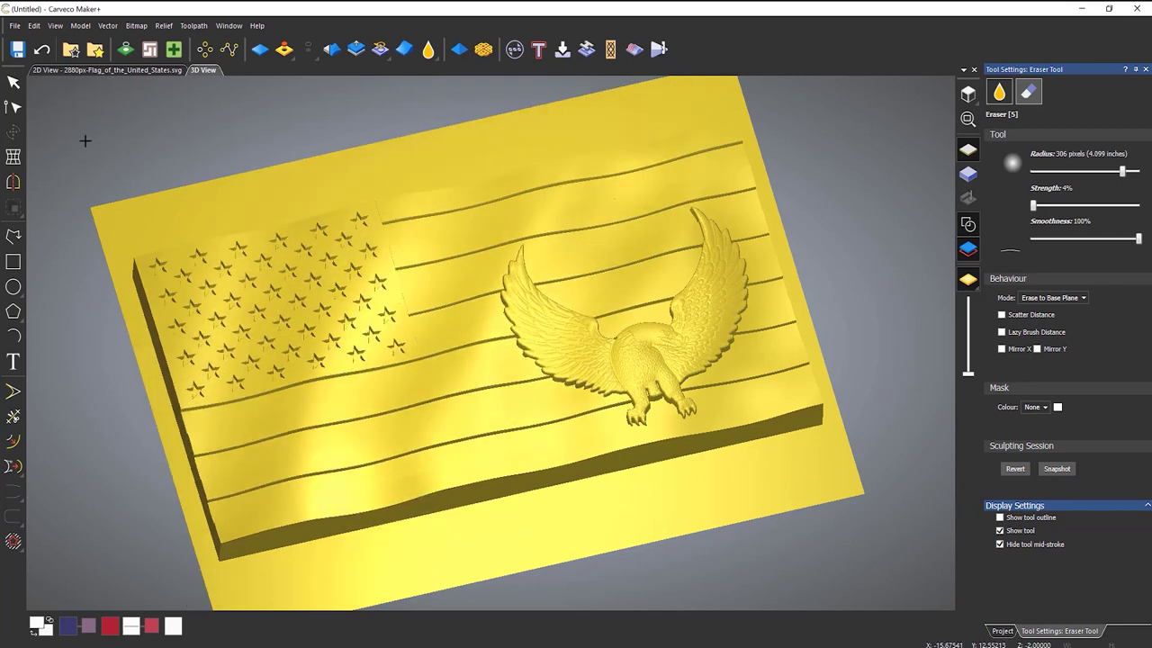
middle_click_drag(558, 411, 549, 444)
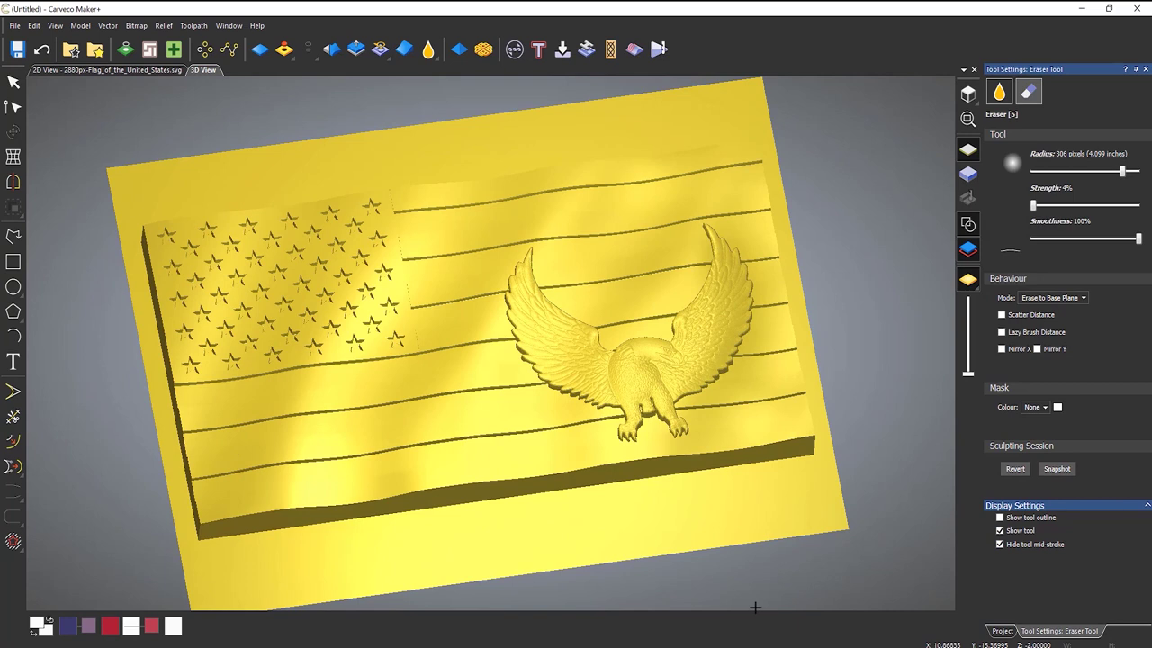